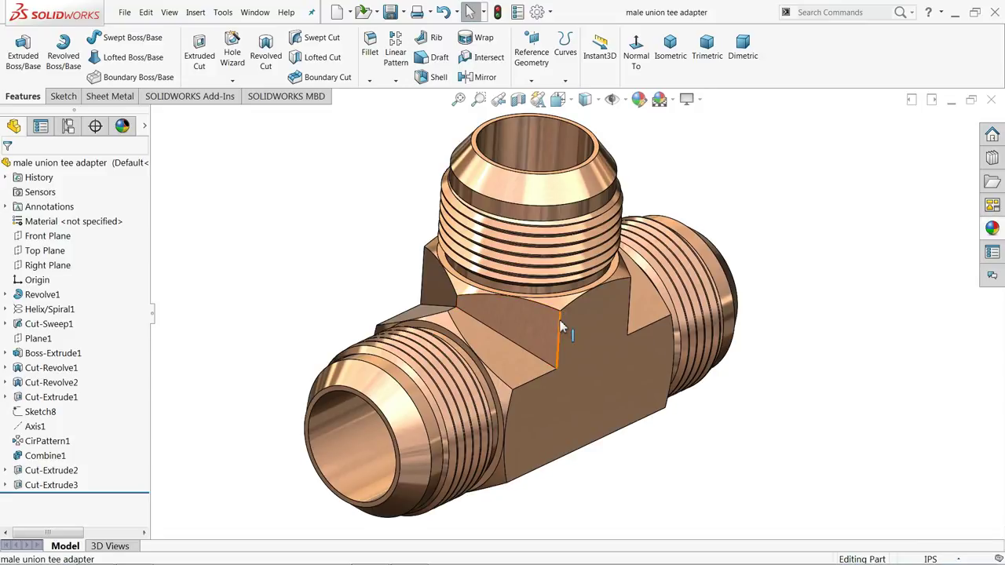
{"action": "scroll", "coordinate": [552, 338], "scroll_direction": "up", "scroll_amount": 2}
{"action": "mouse_move", "coordinate": [552, 338]}
{"action": "middle_mouse_down"}
{"action": "mouse_move", "coordinate": [522, 327]}
{"action": "mouse_move", "coordinate": [550, 345]}
{"action": "mouse_move", "coordinate": [545, 386]}
{"action": "mouse_move", "coordinate": [565, 377]}
{"action": "mouse_move", "coordinate": [518, 352]}
{"action": "mouse_move", "coordinate": [529, 330]}
{"action": "mouse_move", "coordinate": [539, 337]}
{"action": "middle_mouse_up"}
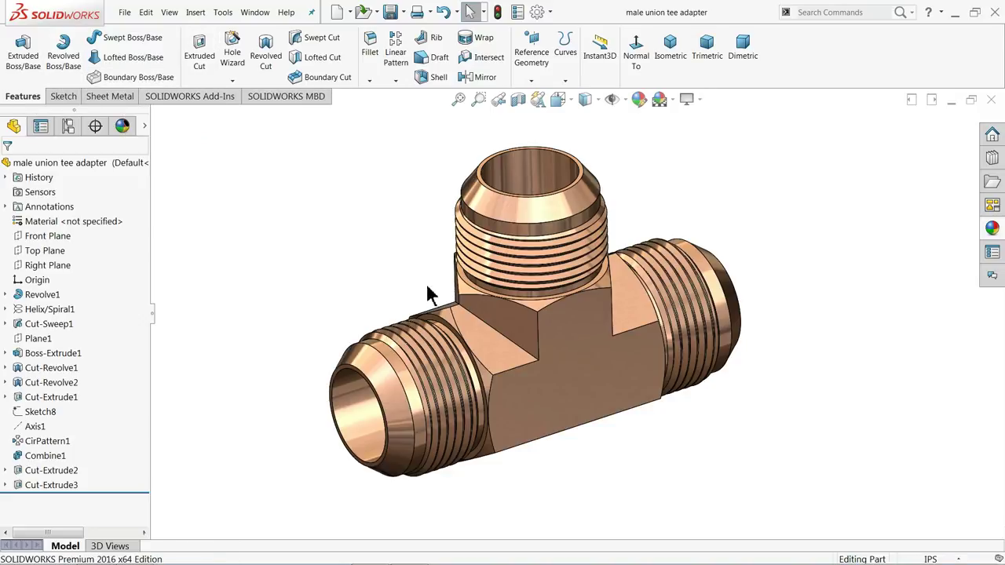
{"action": "middle_click_drag", "start_coordinate": [579, 348], "coordinate": [577, 382]}
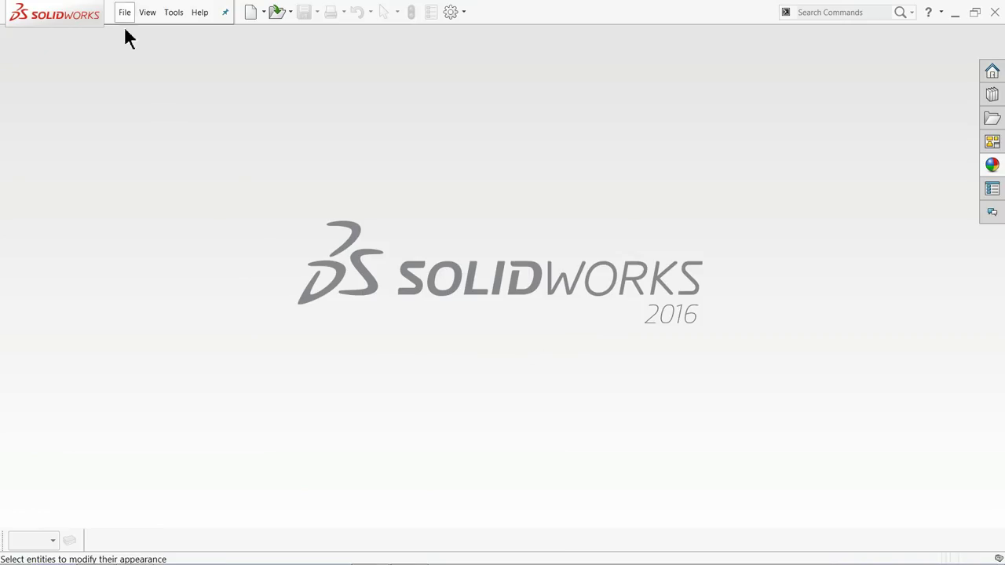
- Create a new part document
{"action": "left_click", "coordinate": [124, 13]}
{"action": "left_click", "coordinate": [133, 34]}
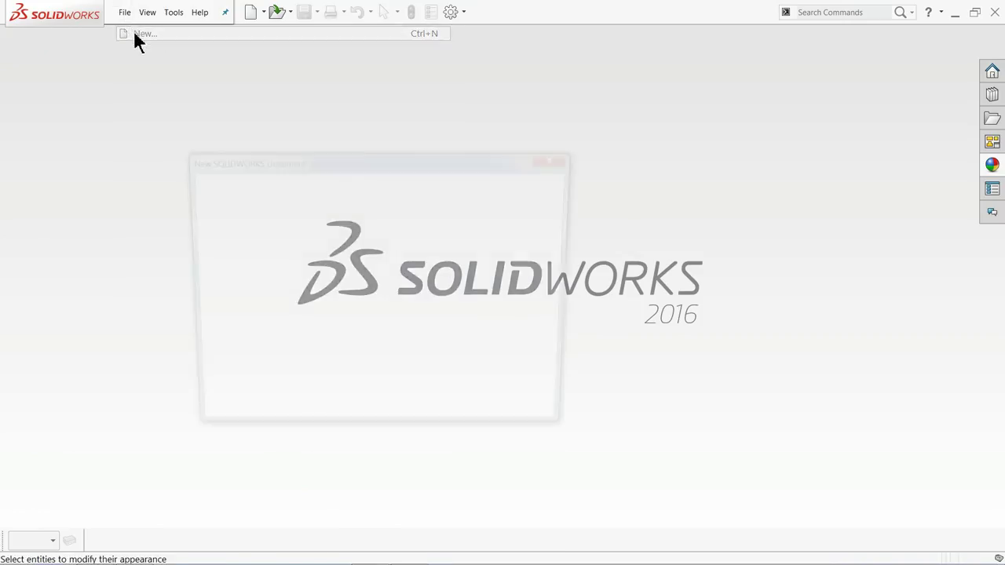
{"action": "left_click", "coordinate": [398, 412]}
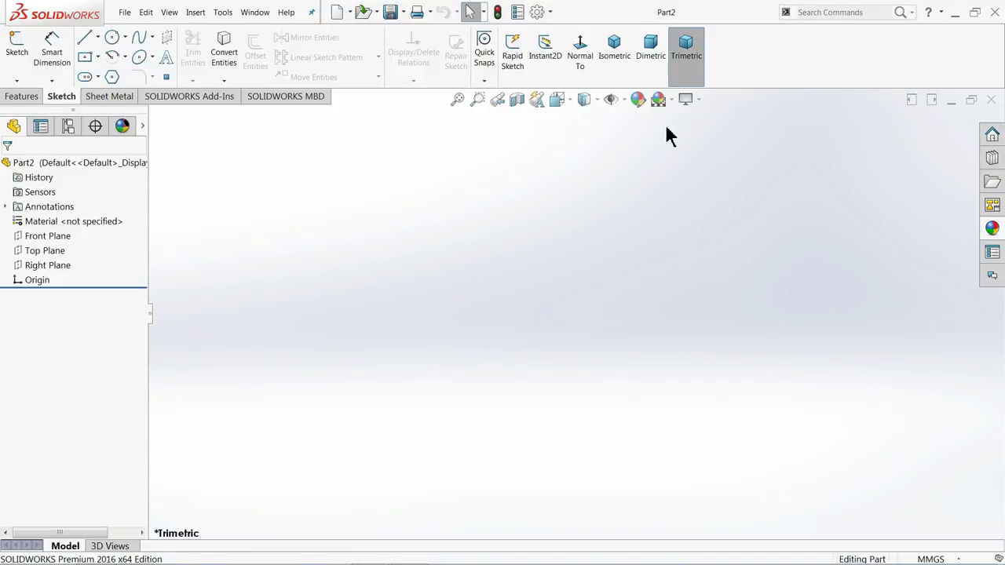
- Change the scene background of the part to plain white
{"action": "left_click", "coordinate": [671, 99]}
{"action": "left_click", "coordinate": [684, 29]}
{"action": "left_click", "coordinate": [684, 47]}
{"action": "left_click", "coordinate": [695, 100]}
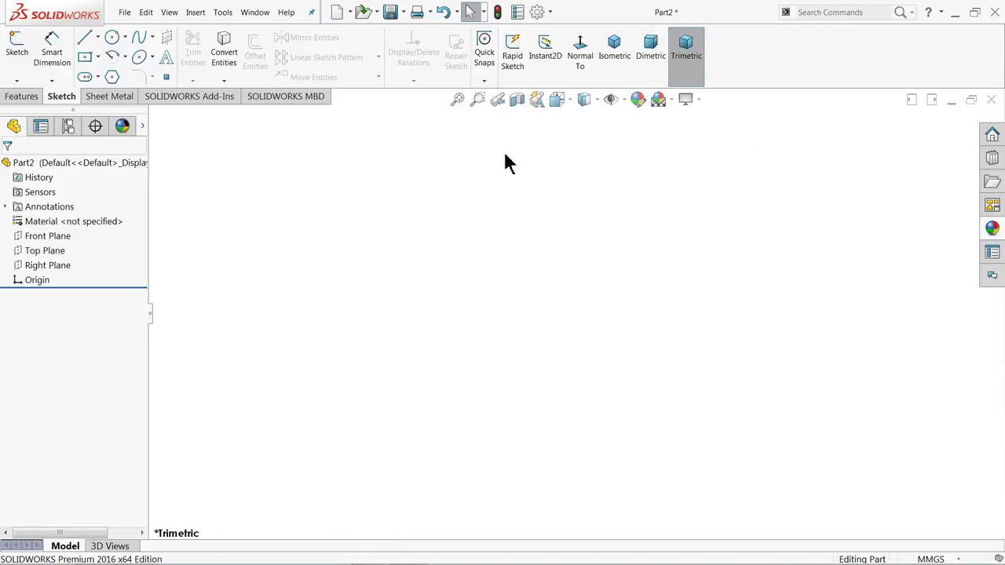
- Set the part's unit system to IPS (inch, pound, second)
{"action": "left_click", "coordinate": [22, 100]}
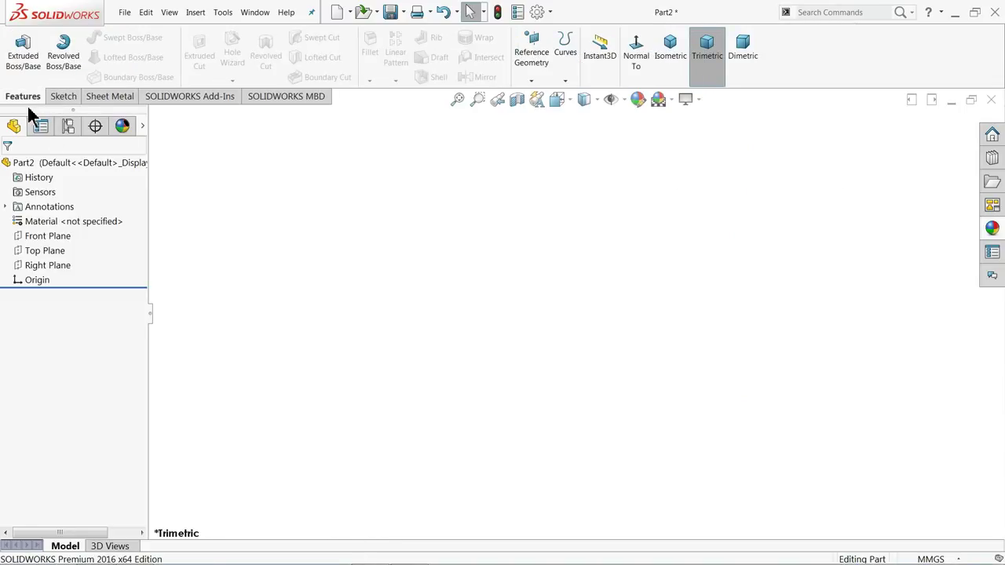
{"action": "left_click", "coordinate": [920, 559]}
{"action": "left_click", "coordinate": [878, 522]}
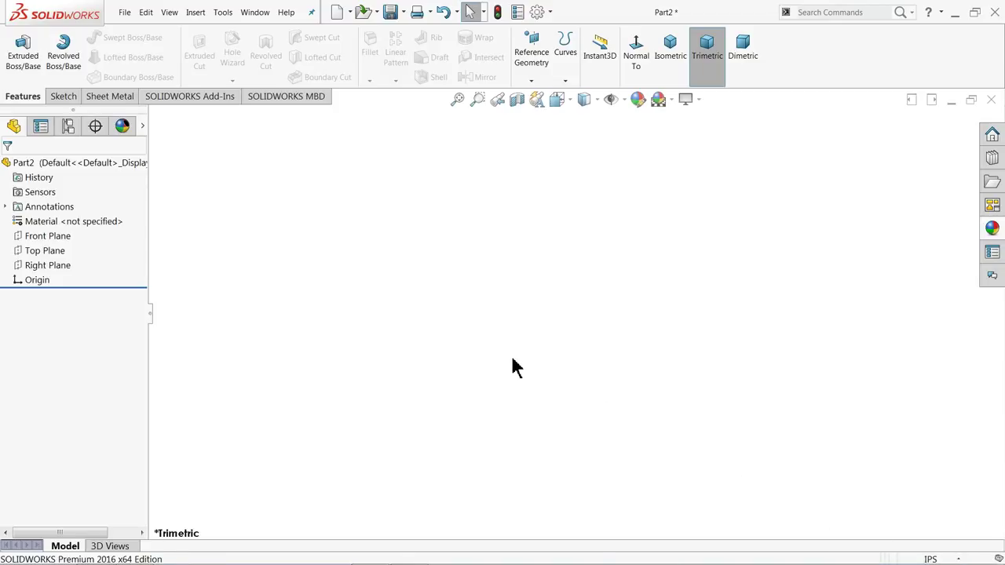
- On the Front Plane viewed from the back, sketch a corner rectangle about 3.24 in high with its lower-right corner at the origin
{"action": "left_click", "coordinate": [42, 240]}
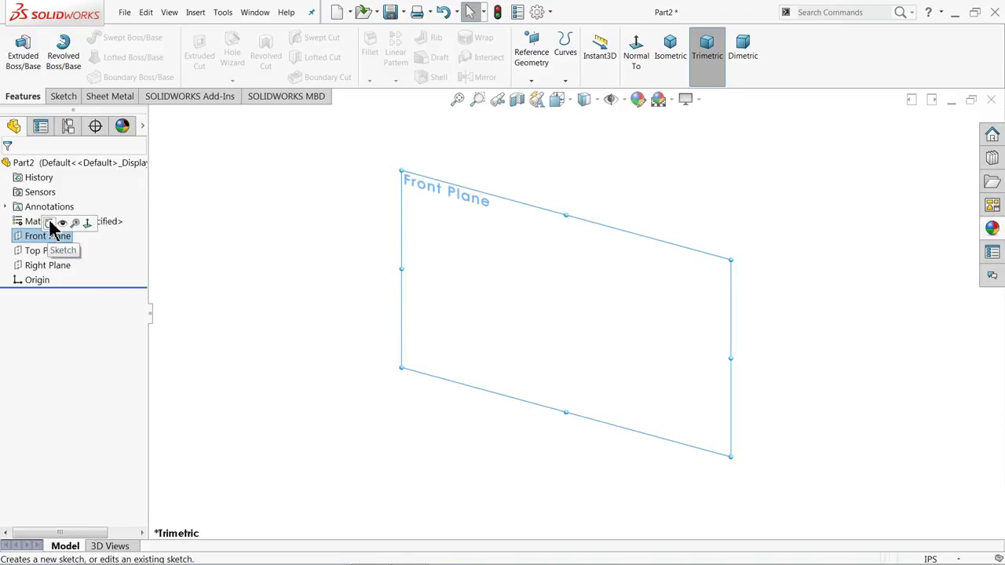
{"action": "left_click", "coordinate": [49, 224]}
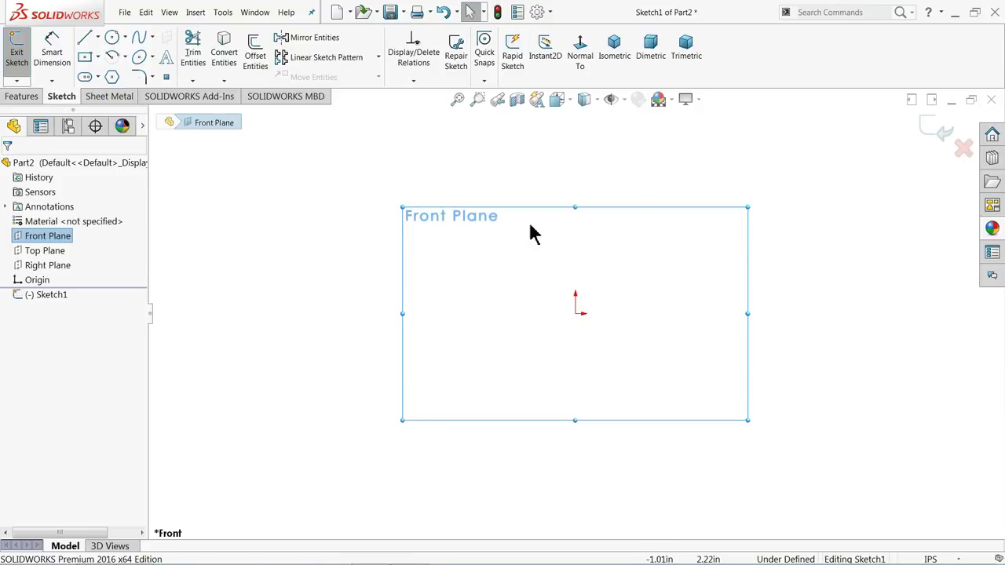
{"action": "left_click", "coordinate": [589, 68]}
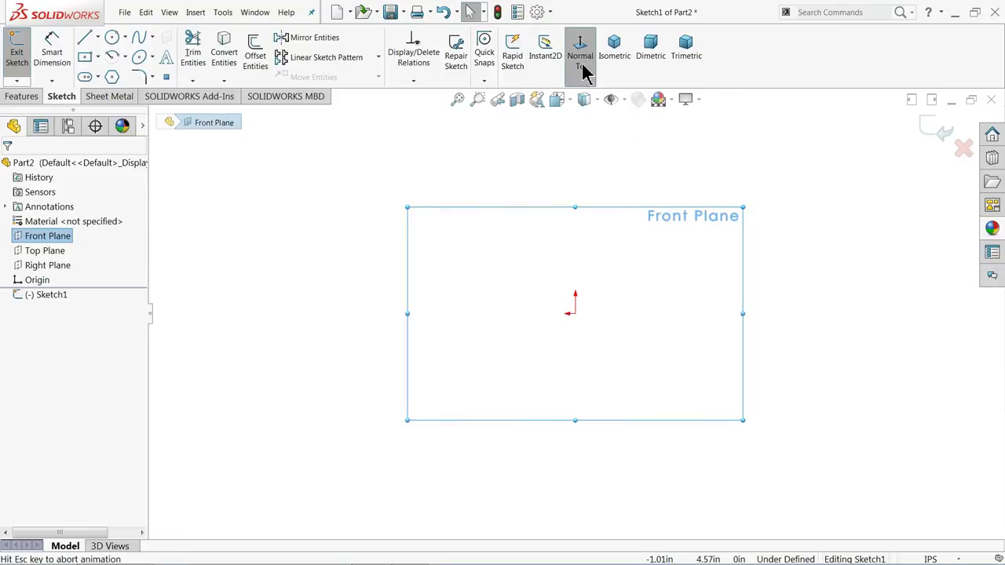
{"action": "left_click", "coordinate": [99, 59]}
{"action": "left_click", "coordinate": [100, 74]}
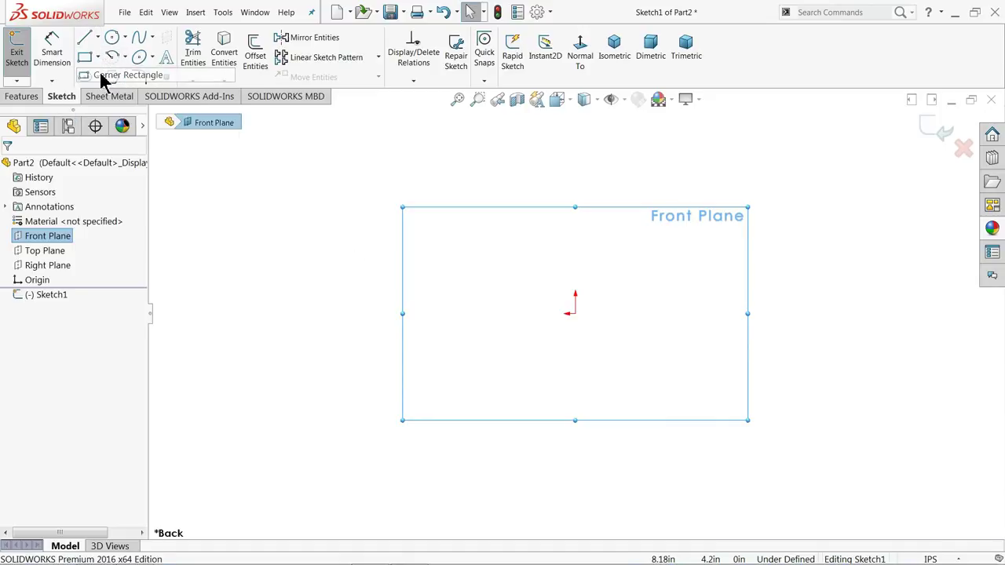
{"action": "left_click", "coordinate": [574, 313]}
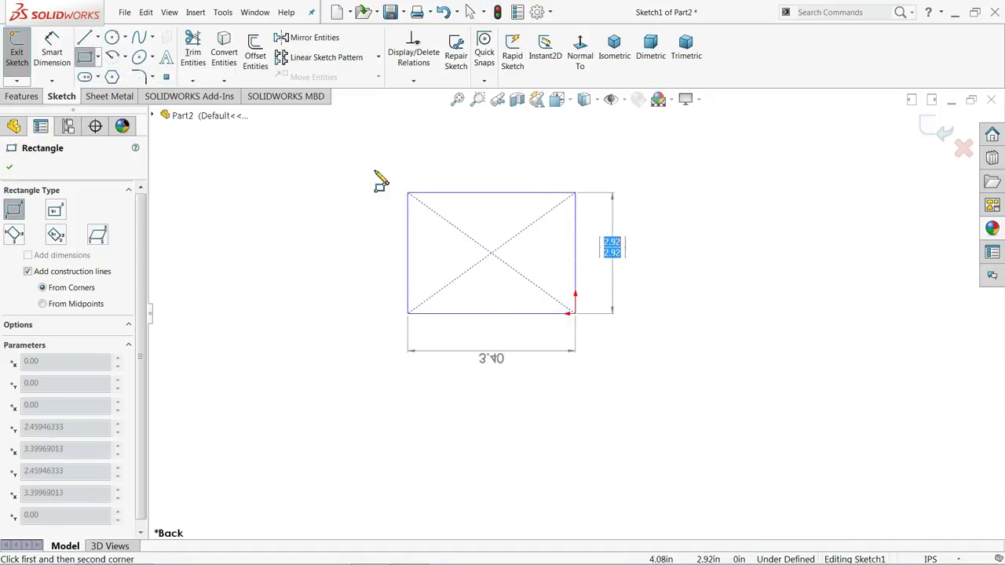
{"action": "left_click", "coordinate": [351, 157]}
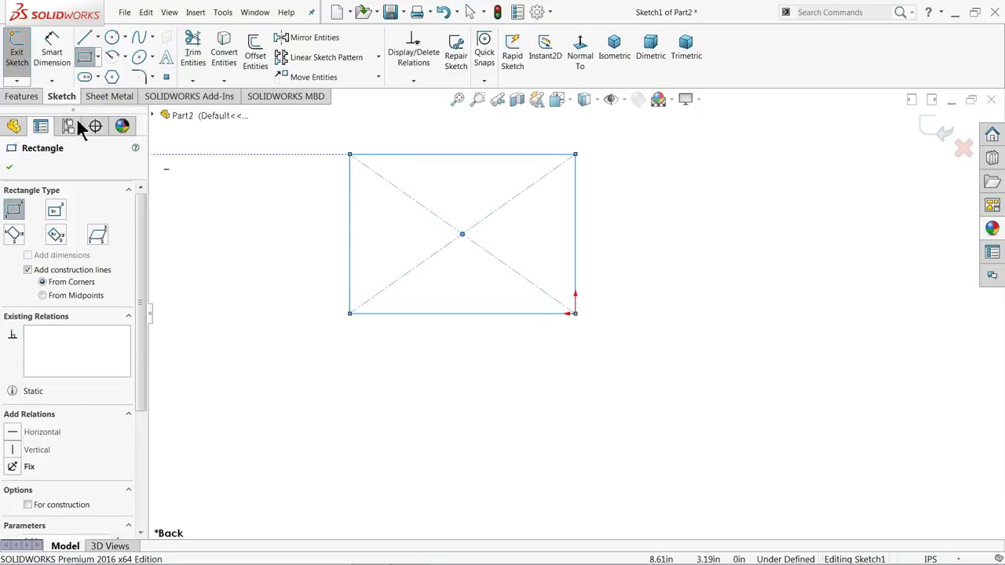
- Draw two stacked vertical centerlines, about 3.87 in and 4.41 in long, to the right of the rectangle, starting level with the origin
{"action": "left_click", "coordinate": [98, 38]}
{"action": "left_click", "coordinate": [112, 70]}
{"action": "scroll", "coordinate": [575, 313], "scroll_direction": "up", "scroll_amount": 3}
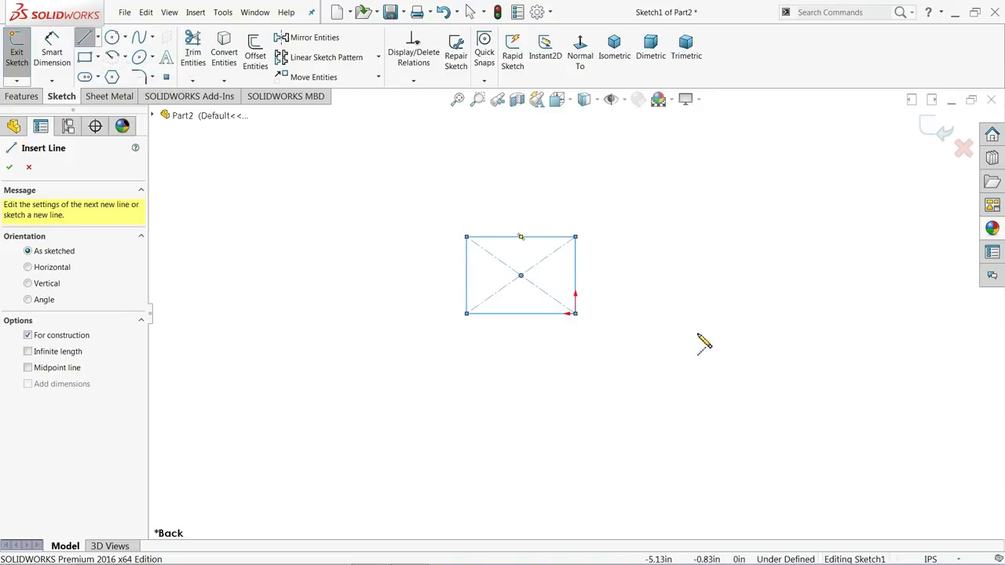
{"action": "left_click", "coordinate": [704, 314]}
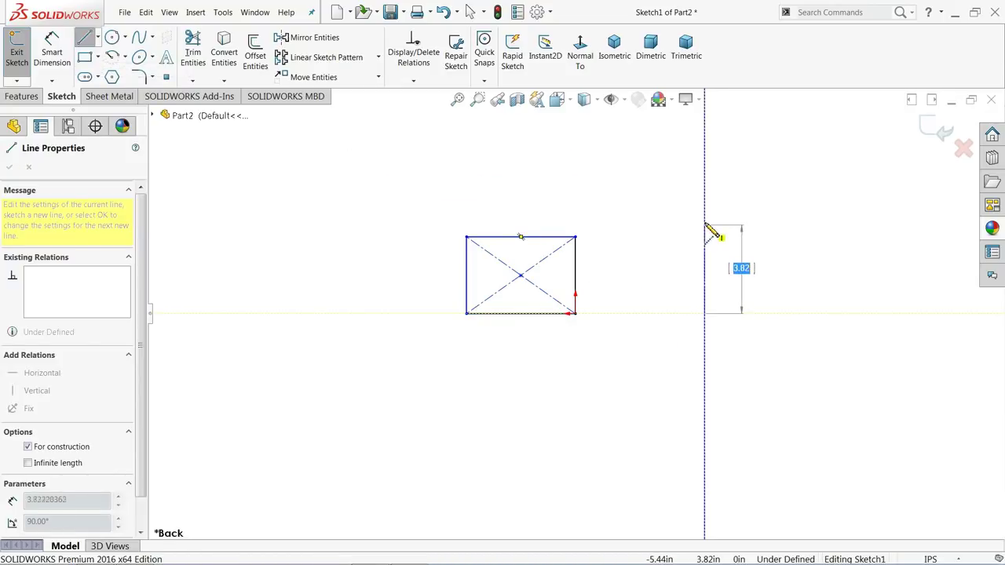
{"action": "left_click", "coordinate": [704, 118]}
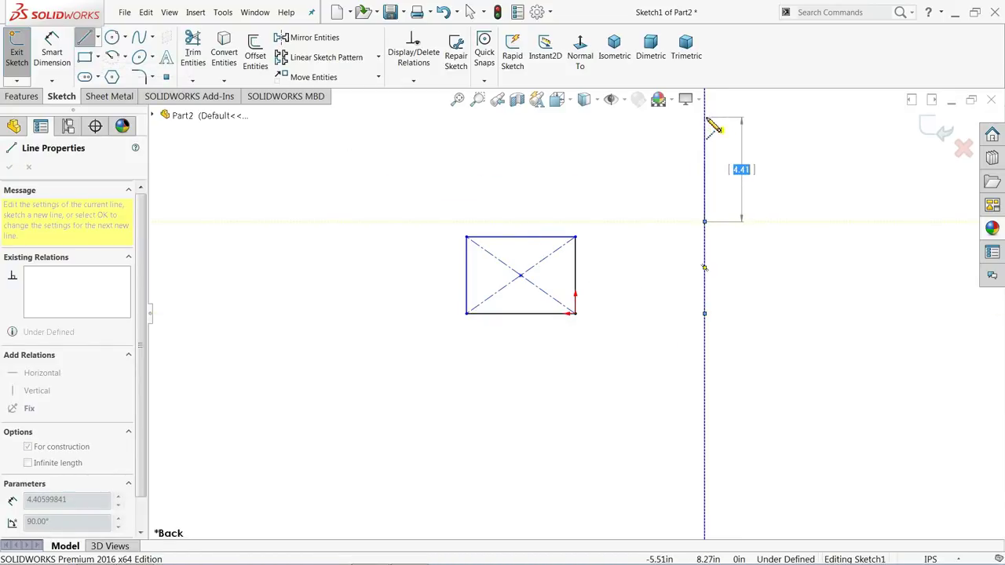
{"action": "right_click", "coordinate": [774, 188]}
{"action": "left_click", "coordinate": [791, 176]}
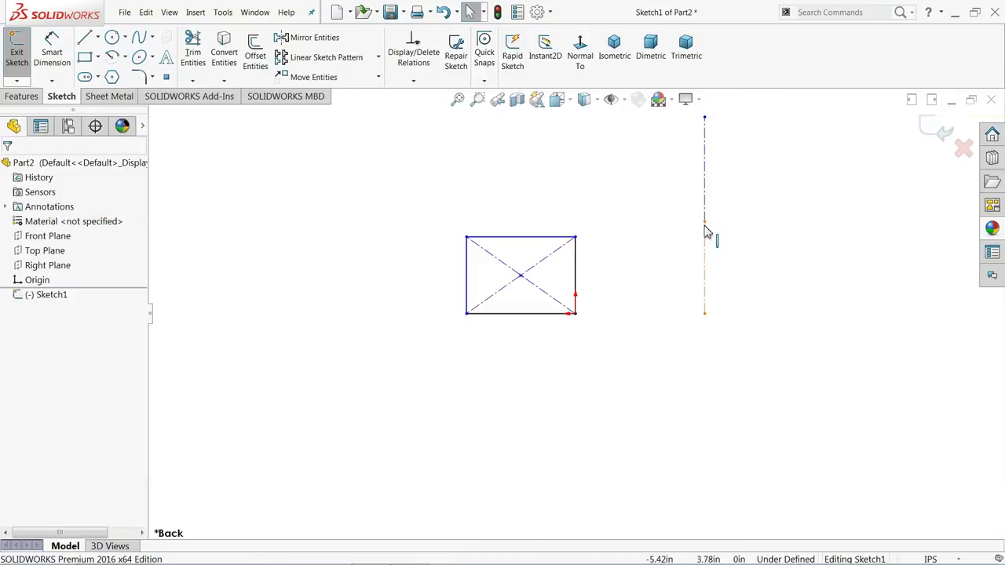
{"action": "left_click", "coordinate": [705, 224]}
{"action": "scroll", "coordinate": [694, 239], "scroll_direction": "down", "scroll_amount": 3}
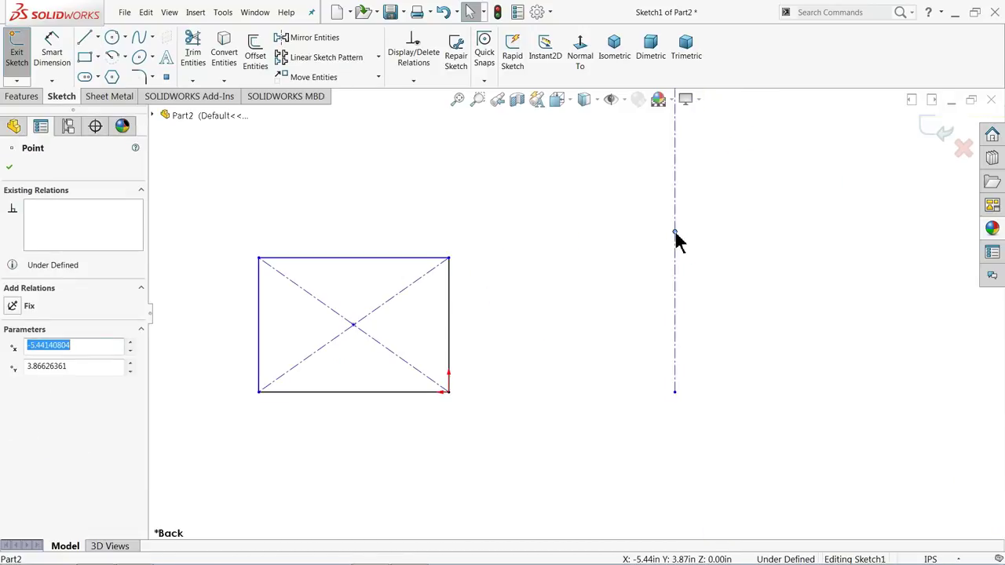
{"action": "scroll", "coordinate": [679, 241], "scroll_direction": "up", "scroll_amount": 2}
{"action": "scroll", "coordinate": [634, 277], "scroll_direction": "down", "scroll_amount": 2}
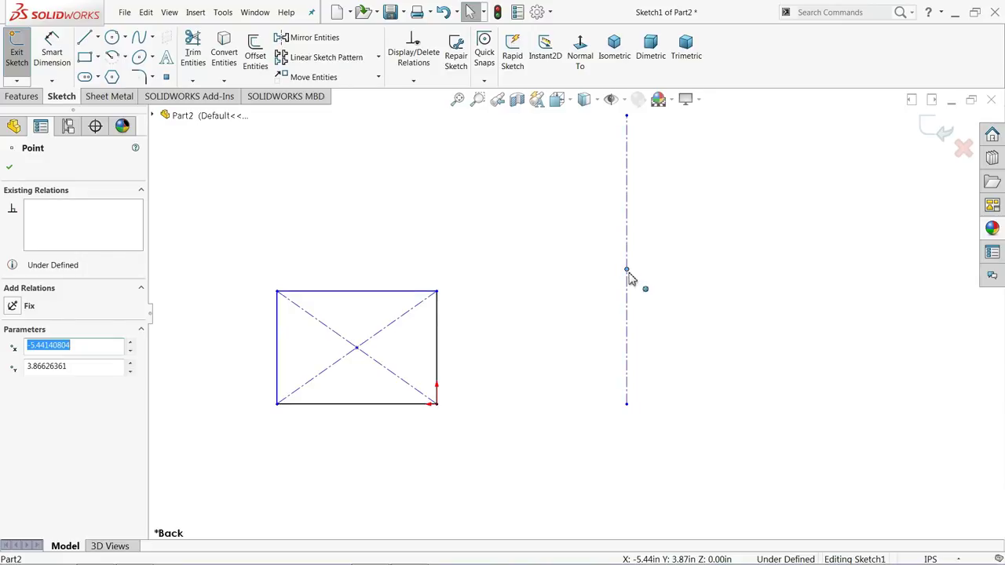
{"action": "scroll", "coordinate": [574, 314], "scroll_direction": "up", "scroll_amount": 2}
{"action": "left_click", "coordinate": [476, 317]}
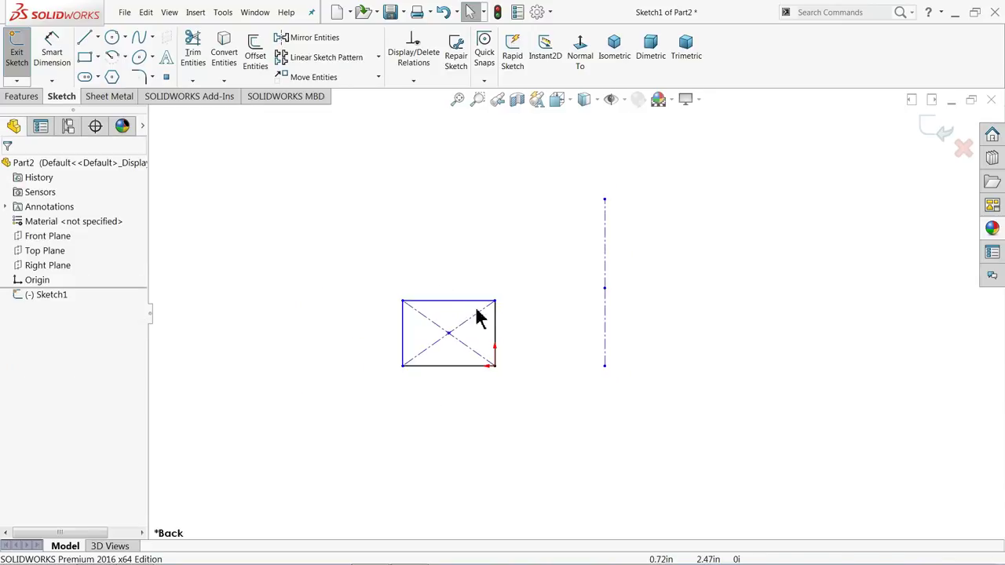
- Add a Horizontal relation between the rectangle's corner at the origin and the lower endpoint of the centerline
{"action": "left_click", "coordinate": [495, 366]}
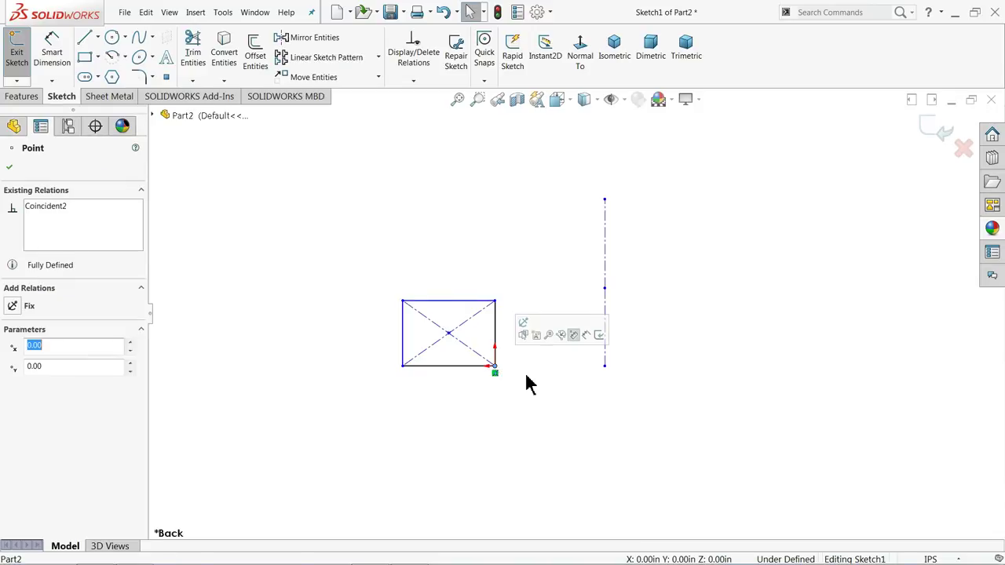
{"action": "left_click", "coordinate": [604, 366], "text": "ctrl"}
{"action": "left_click", "coordinate": [636, 325]}
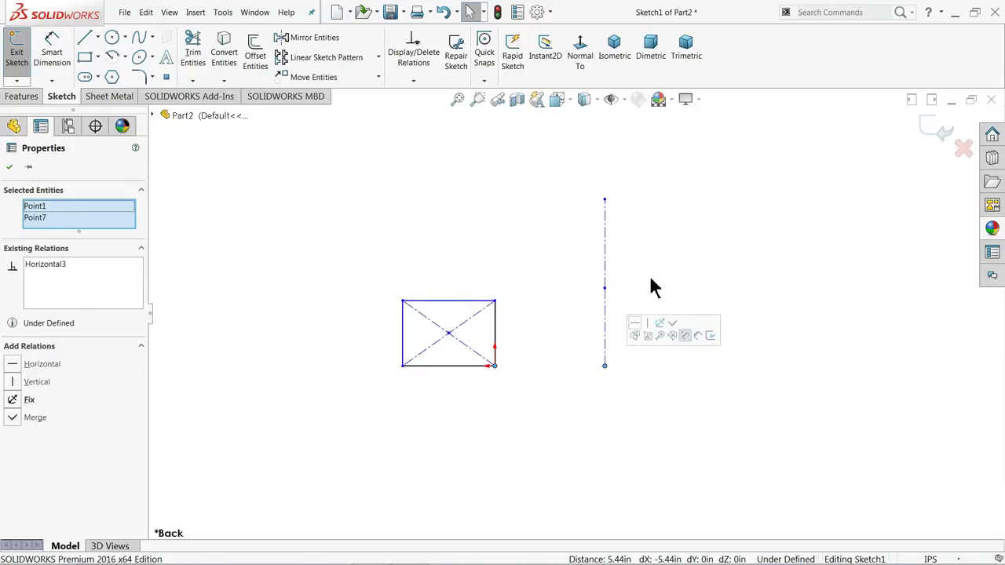
{"action": "left_click", "coordinate": [650, 285]}
- Dimension the rectangle's left side and set its height to 0.65265 in
{"action": "scroll", "coordinate": [468, 322], "scroll_direction": "down", "scroll_amount": 2}
{"action": "left_click", "coordinate": [63, 81]}
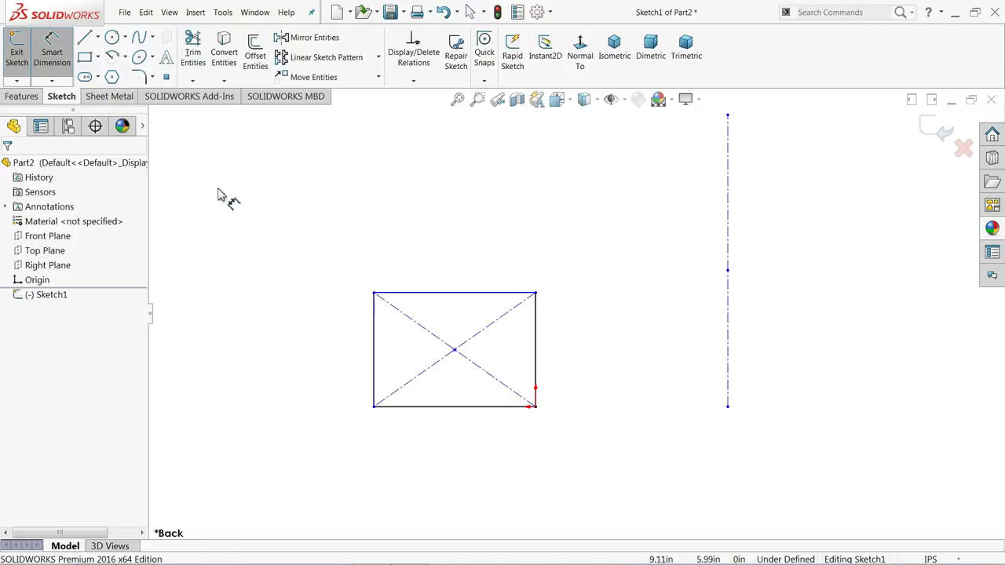
{"action": "left_click", "coordinate": [375, 367]}
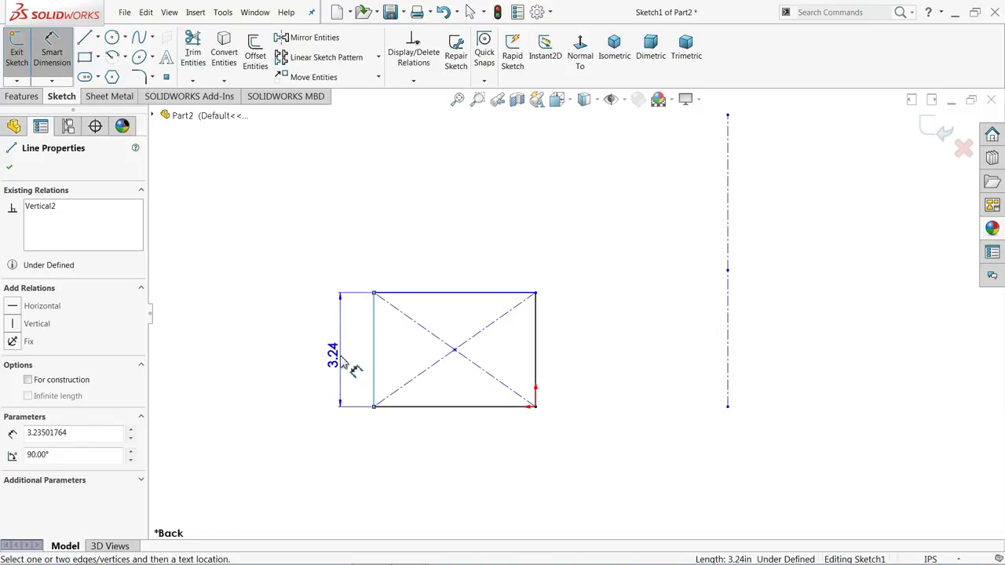
{"action": "left_click", "coordinate": [343, 361]}
{"action": "type", "text": "0"}
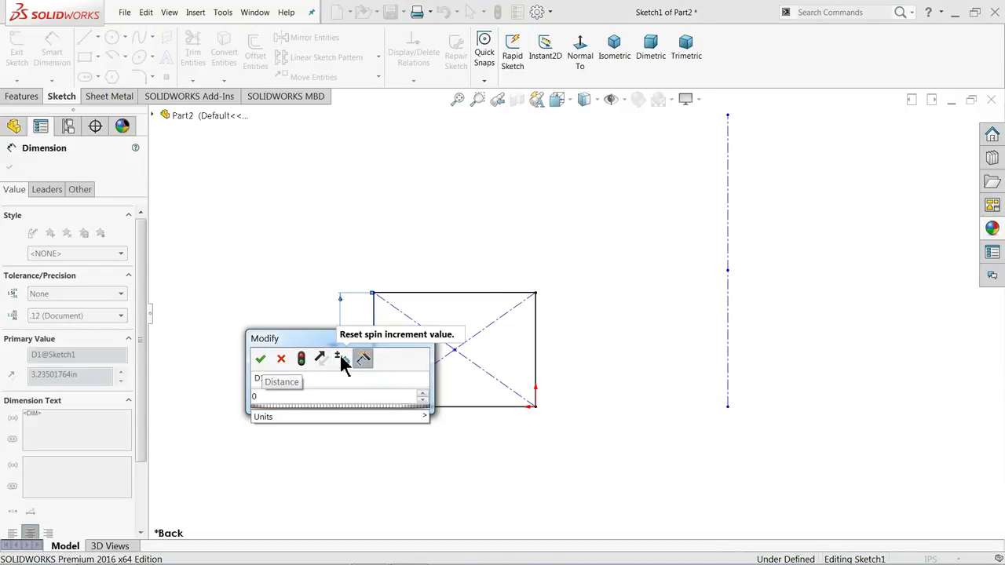
{"action": "type", "text": "62"}
{"action": "key", "text": "BackSpace"}
{"action": "type", "text": "5"}
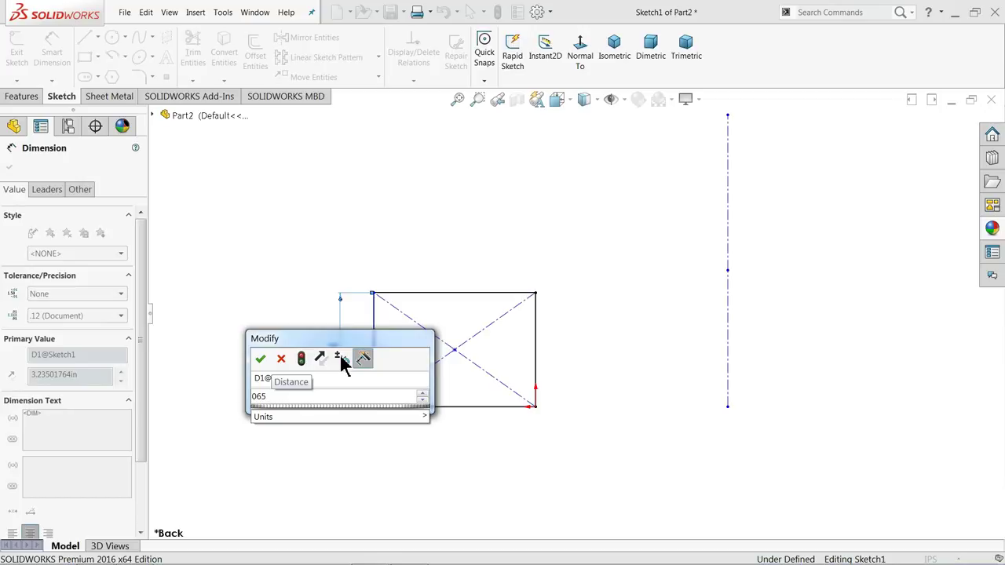
{"action": "type", "text": "265"}
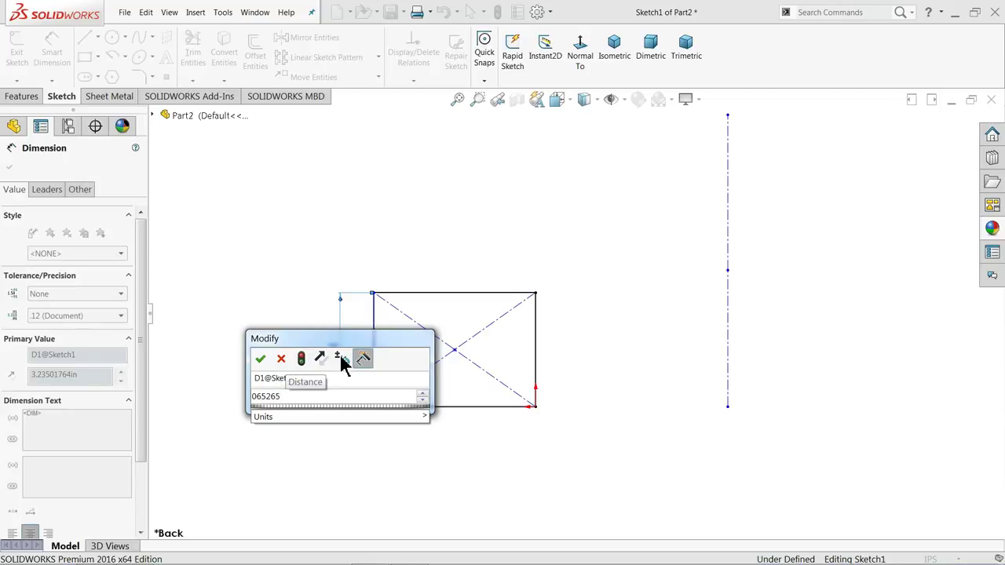
{"action": "key", "text": "BackSpace"}
{"action": "key", "text": "BackSpace"}
{"action": "key", "text": "BackSpace"}
{"action": "key", "text": "BackSpace"}
{"action": "key", "text": "BackSpace"}
{"action": "key", "text": "BackSpace"}
{"action": "type", "text": "0.65265"}
{"action": "key", "text": "Return"}
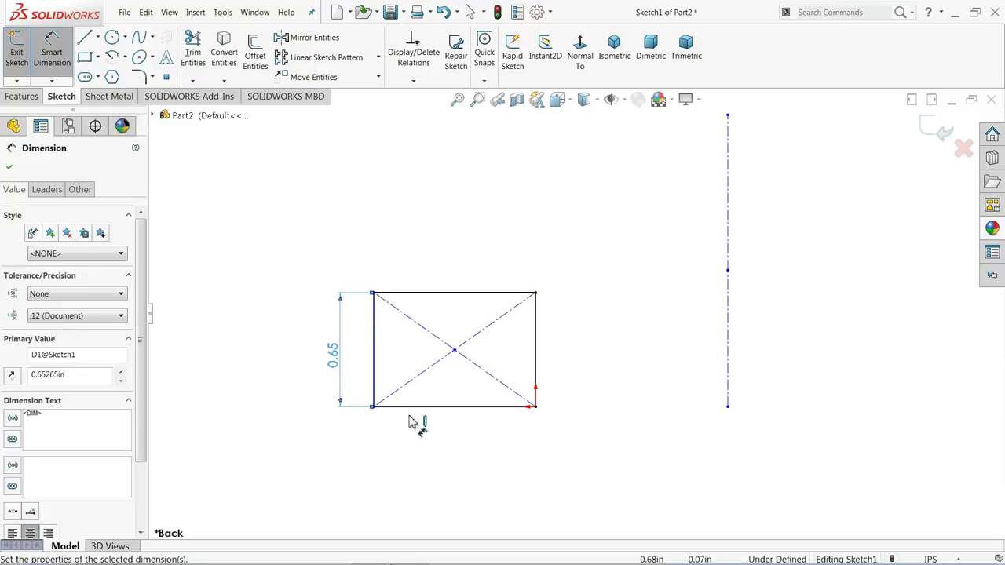
- Dimension the rectangle's bottom edge and set its width to 0.9 in
{"action": "left_click", "coordinate": [449, 407]}
{"action": "left_click", "coordinate": [446, 458]}
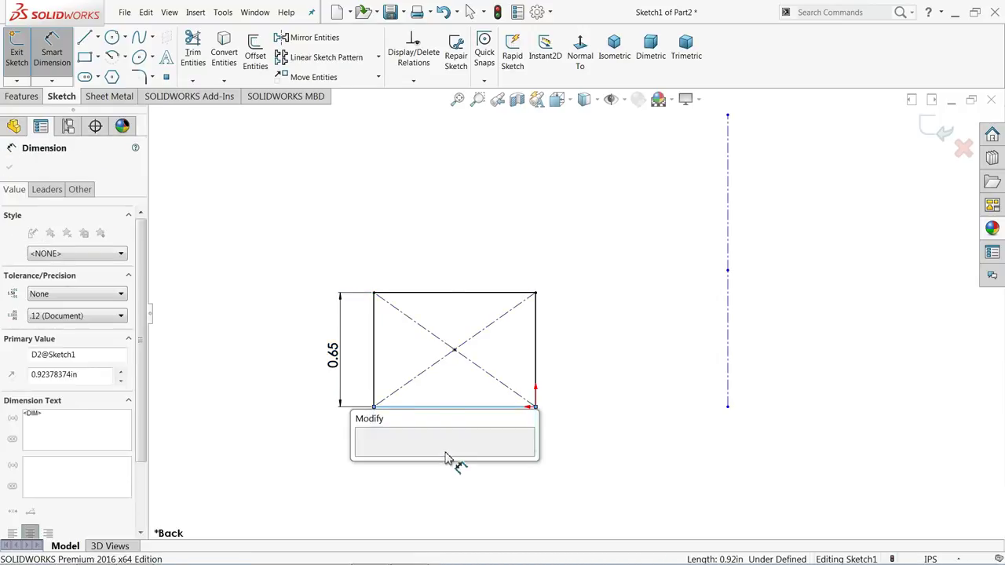
{"action": "type", "text": "0.9"}
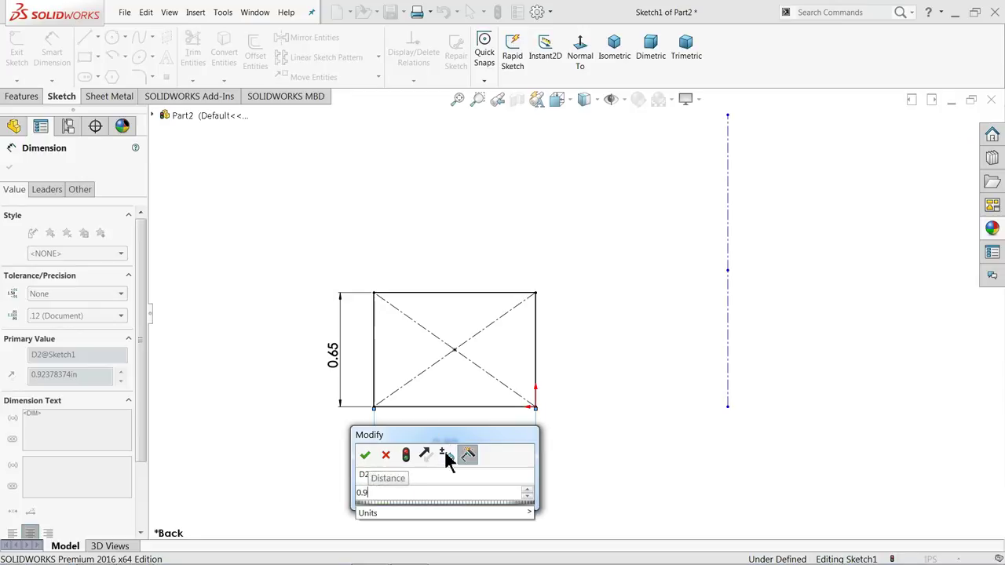
{"action": "key", "text": "Return"}
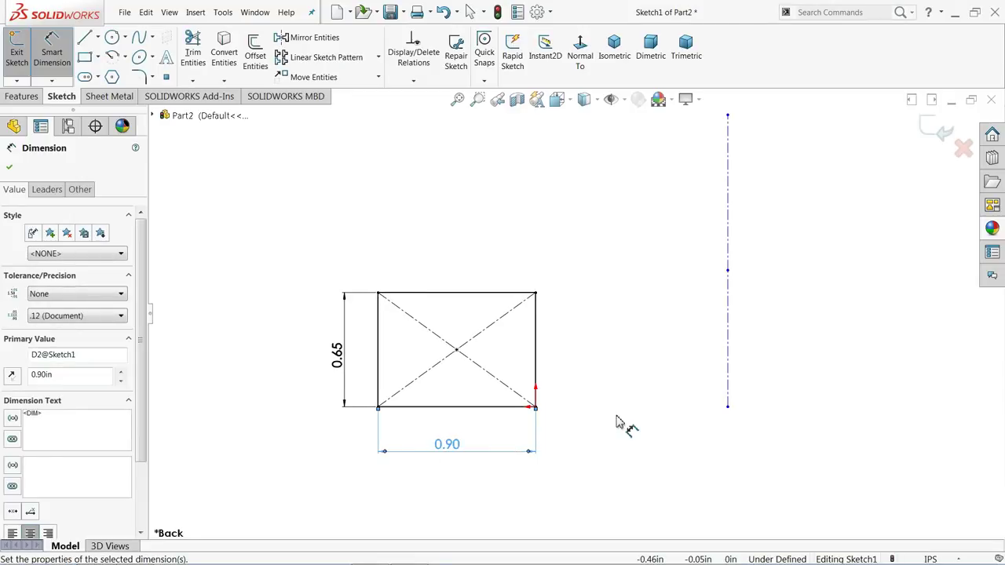
- Dimension the distance between the rectangle's left side and the vertical centerline, setting it to 1.81 in
{"action": "left_click", "coordinate": [382, 322]}
{"action": "left_click", "coordinate": [728, 325]}
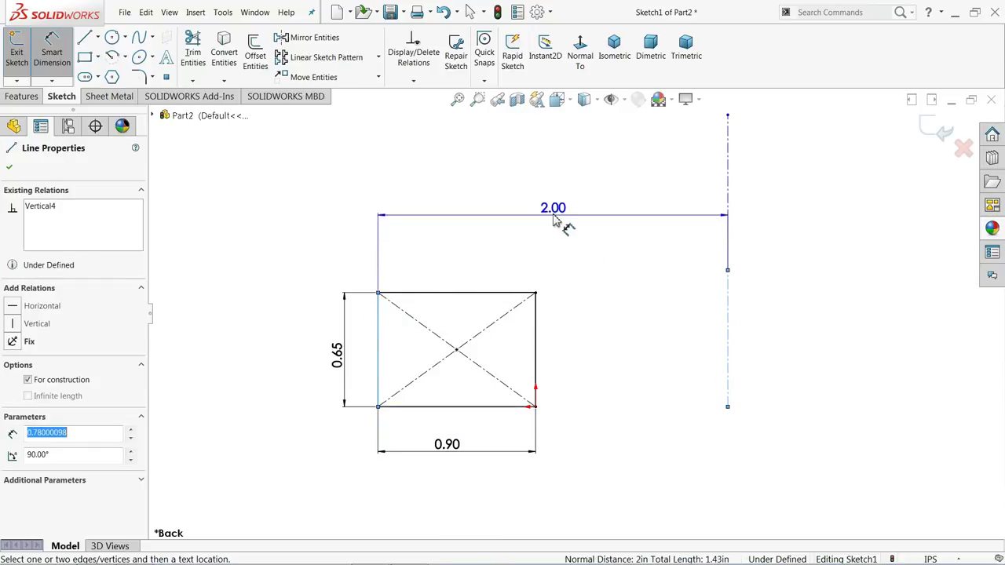
{"action": "left_click", "coordinate": [552, 162]}
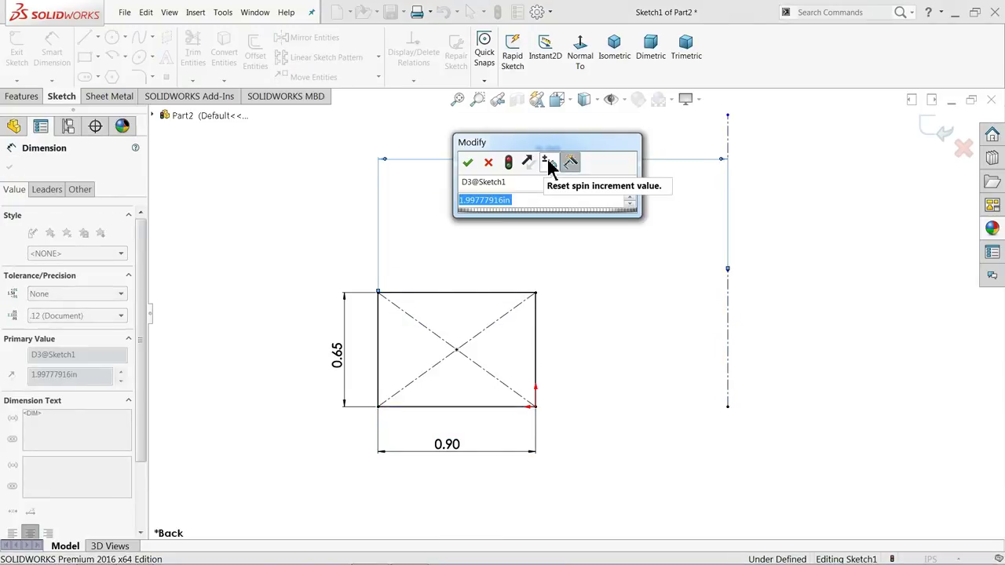
{"action": "type", "text": "1.81"}
{"action": "key", "text": "Return"}
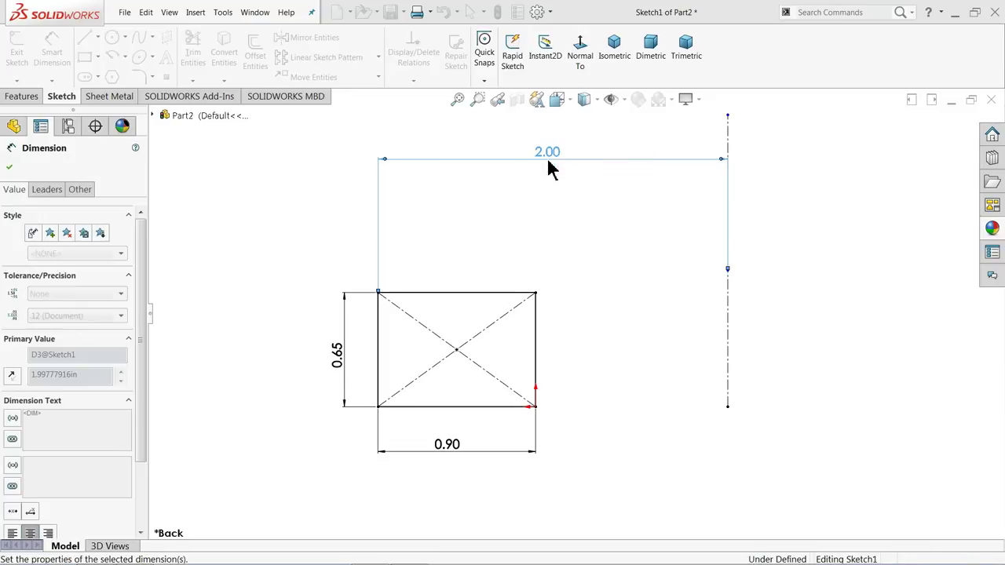
{"action": "key", "text": "Escape"}
{"action": "scroll", "coordinate": [707, 180], "scroll_direction": "up", "scroll_amount": 1}
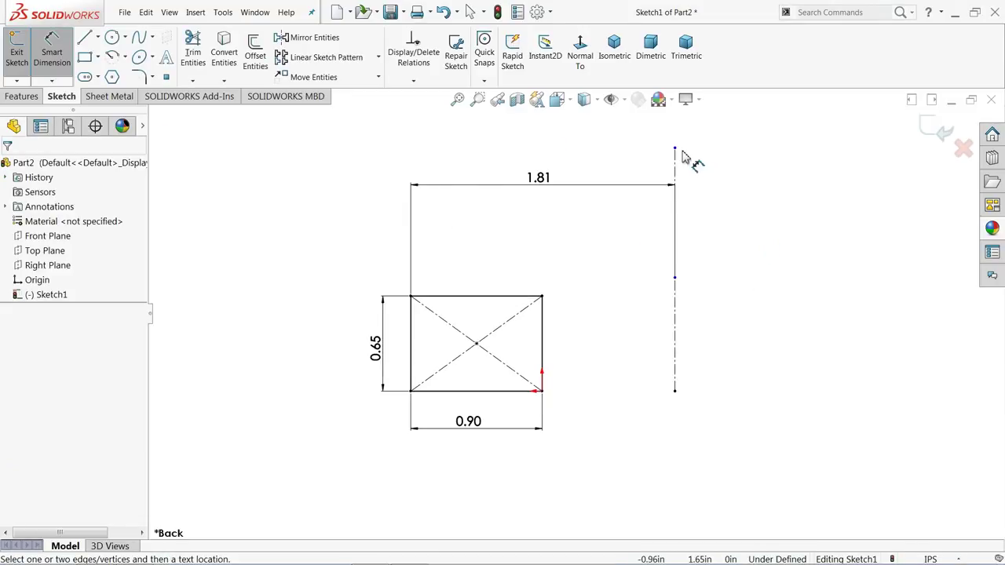
- Dimension the overall height between the outer endpoints of the two vertical centerlines, setting it to 1.81 in
{"action": "left_click", "coordinate": [675, 148]}
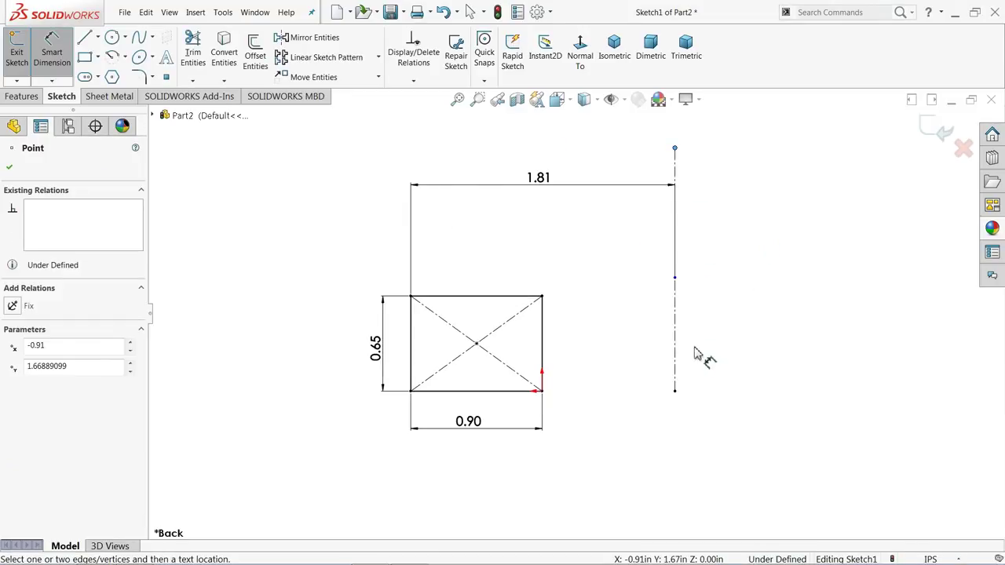
{"action": "left_click", "coordinate": [675, 391]}
{"action": "left_click", "coordinate": [758, 278]}
{"action": "type", "text": "1.81"}
{"action": "key", "text": "Return"}
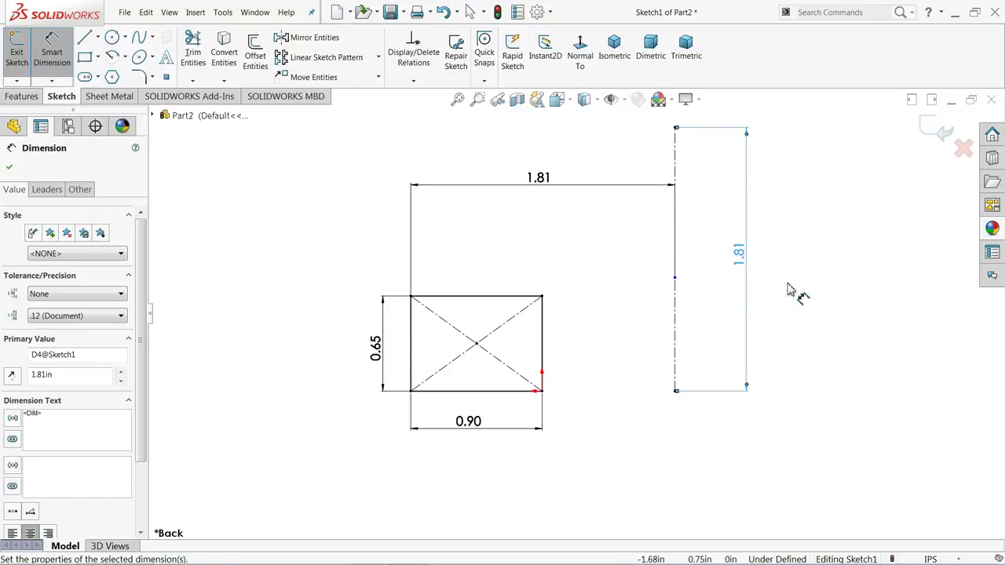
{"action": "key", "text": "Escape"}
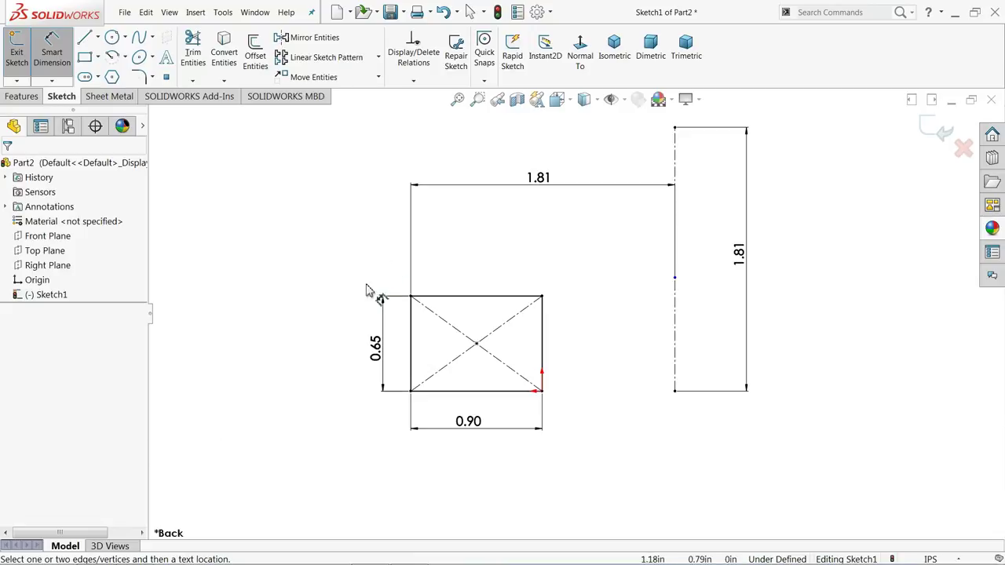
- Delete the overall height dimension beside the vertical centerlines and remove the upper centerline segment
{"action": "left_click", "coordinate": [47, 55]}
{"action": "left_click", "coordinate": [738, 265]}
{"action": "key", "text": "Delete"}
{"action": "left_click_drag", "start_coordinate": [675, 224], "coordinate": [679, 306]}
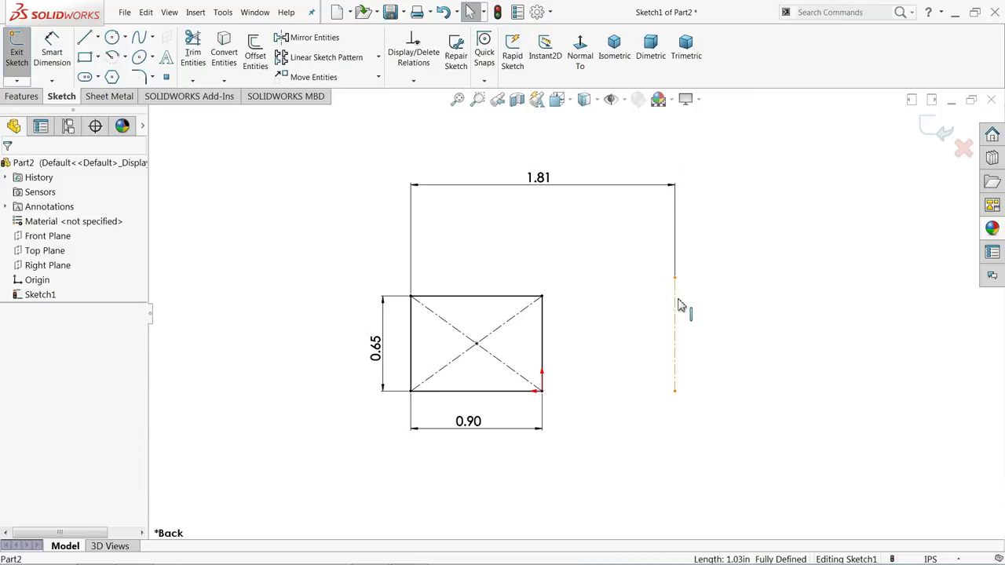
{"action": "left_click", "coordinate": [678, 318]}
{"action": "left_click", "coordinate": [684, 298]}
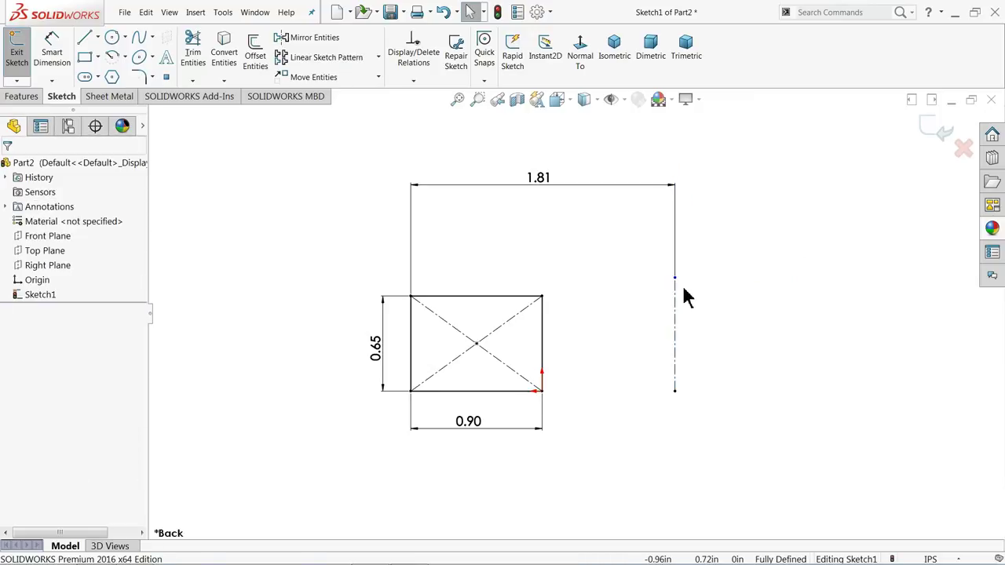
- Extend the remaining vertical centerline upward past the horizontal 1.81 in dimension and place a sketch point on it
{"action": "left_click_drag", "start_coordinate": [676, 283], "coordinate": [675, 137]}
{"action": "left_click", "coordinate": [176, 116]}
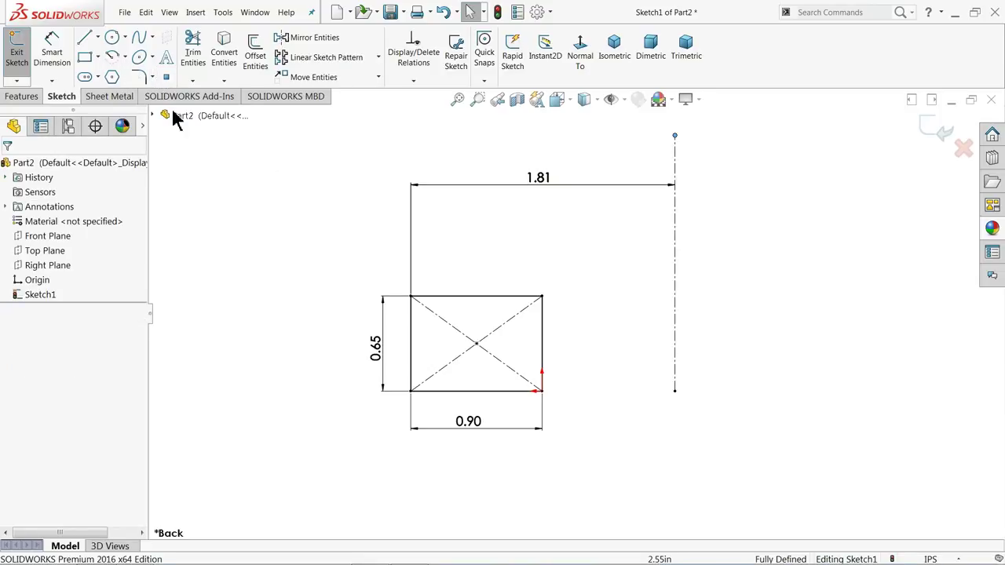
{"action": "left_click", "coordinate": [166, 76]}
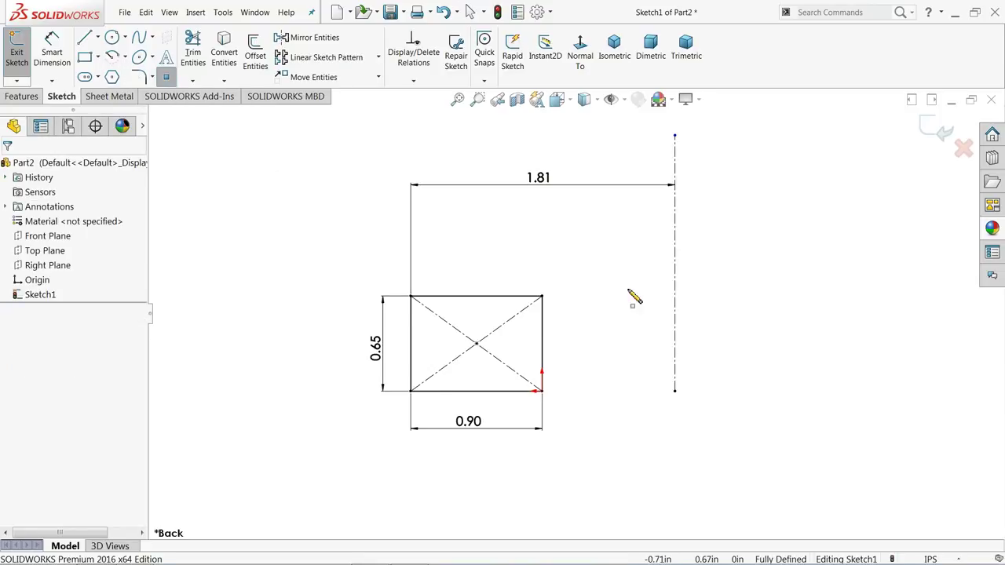
{"action": "left_click", "coordinate": [676, 275]}
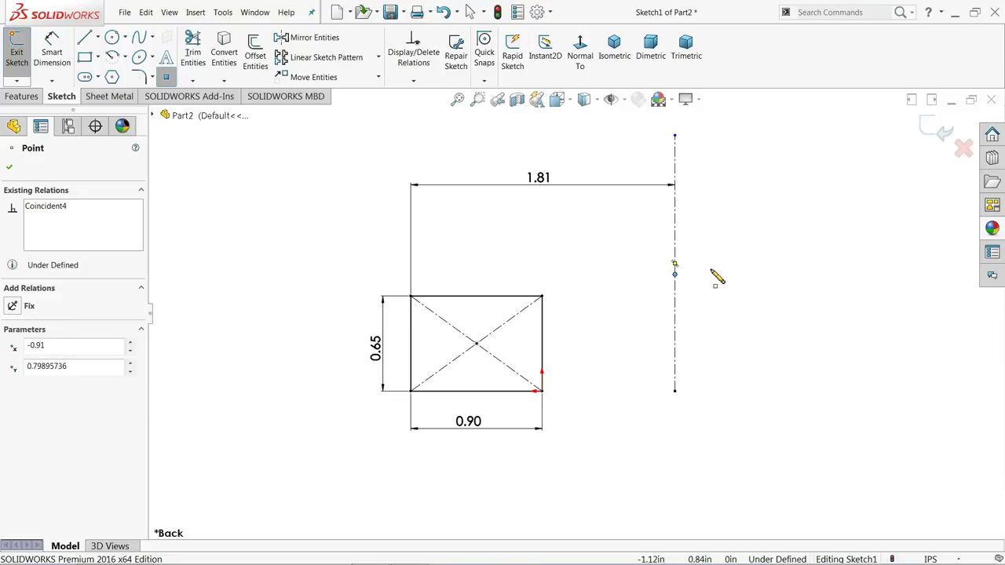
- Dimension the vertical centerline's length and set it to 1.81 in
{"action": "left_click", "coordinate": [52, 51]}
{"action": "left_click", "coordinate": [674, 242]}
{"action": "left_click", "coordinate": [759, 238]}
{"action": "type", "text": "1.81"}
{"action": "key", "text": "Return"}
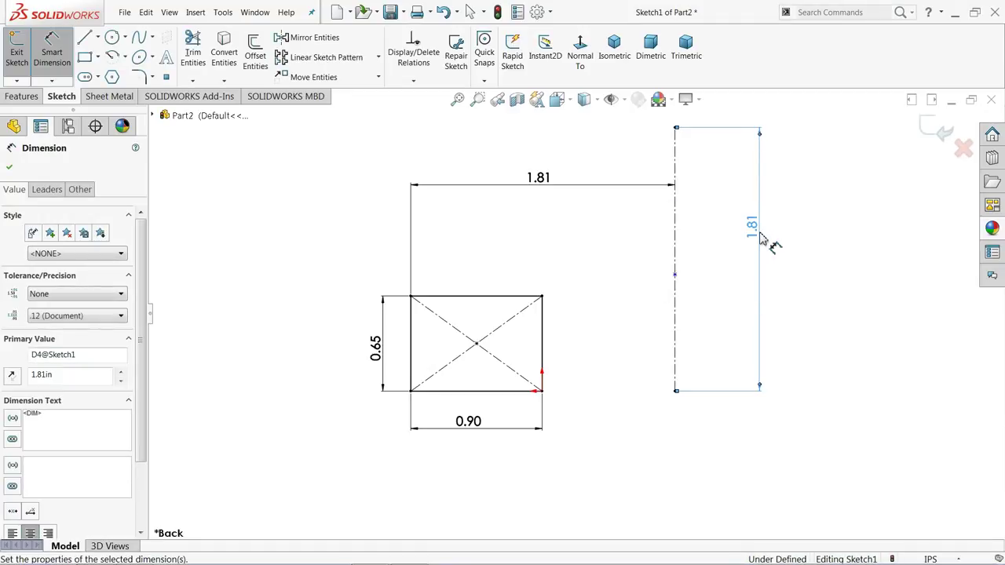
{"action": "left_click", "coordinate": [854, 330]}
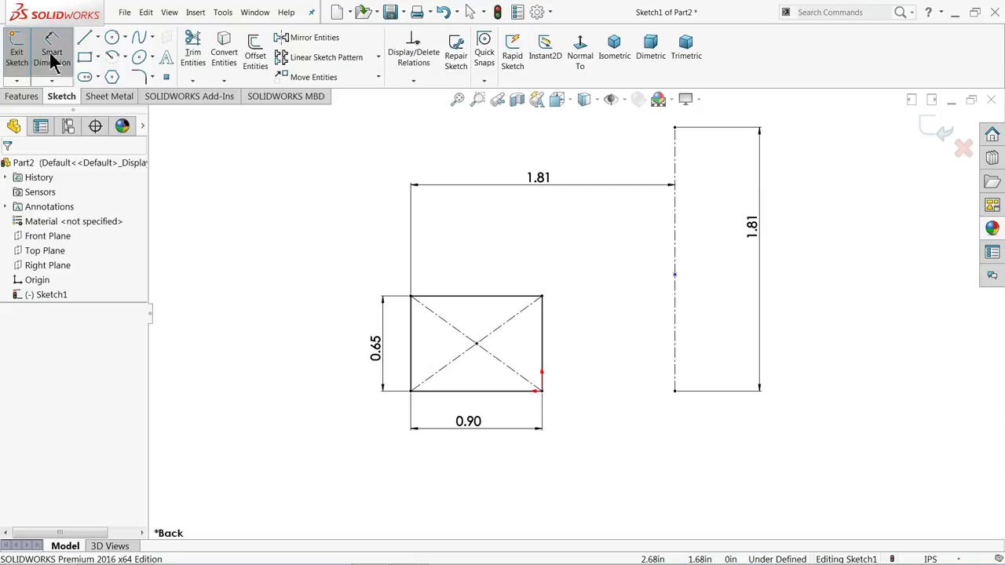
- Add a Horizontal relation between the rectangle's upper corner nearest the centerline and the sketch point on the centerline
{"action": "left_click", "coordinate": [51, 62]}
{"action": "left_click", "coordinate": [541, 298]}
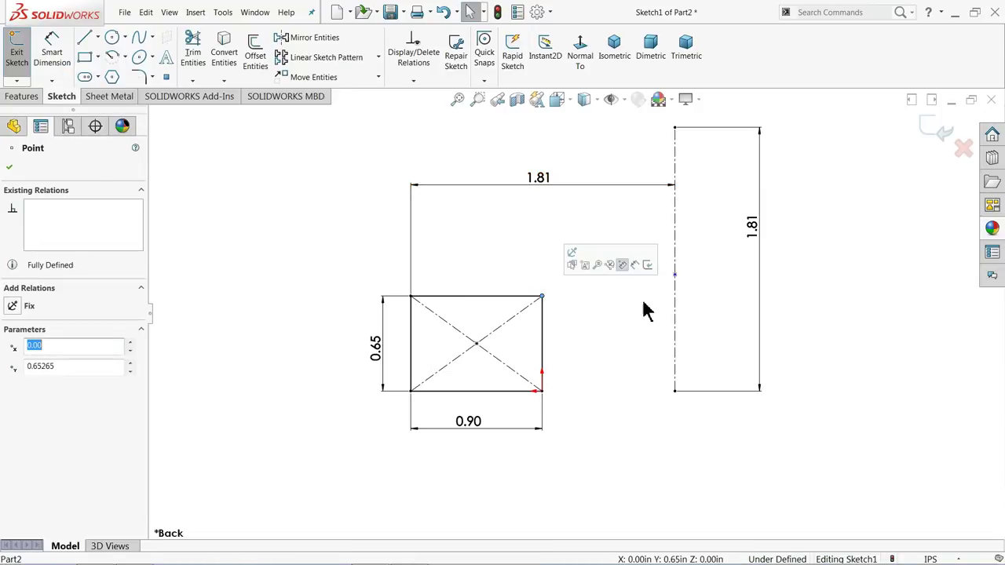
{"action": "left_click", "coordinate": [674, 274], "text": "ctrl"}
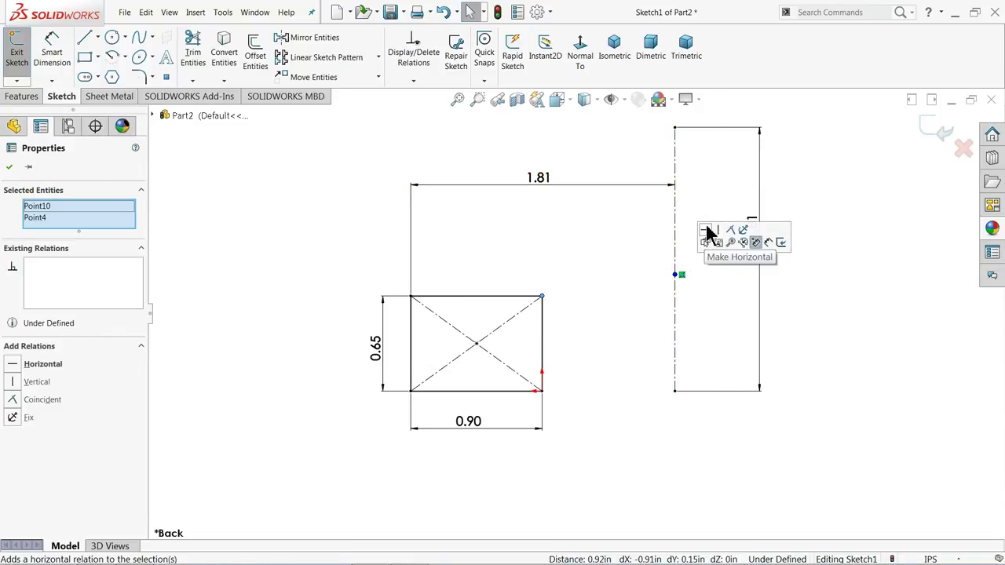
{"action": "left_click", "coordinate": [708, 232]}
{"action": "left_click", "coordinate": [733, 312]}
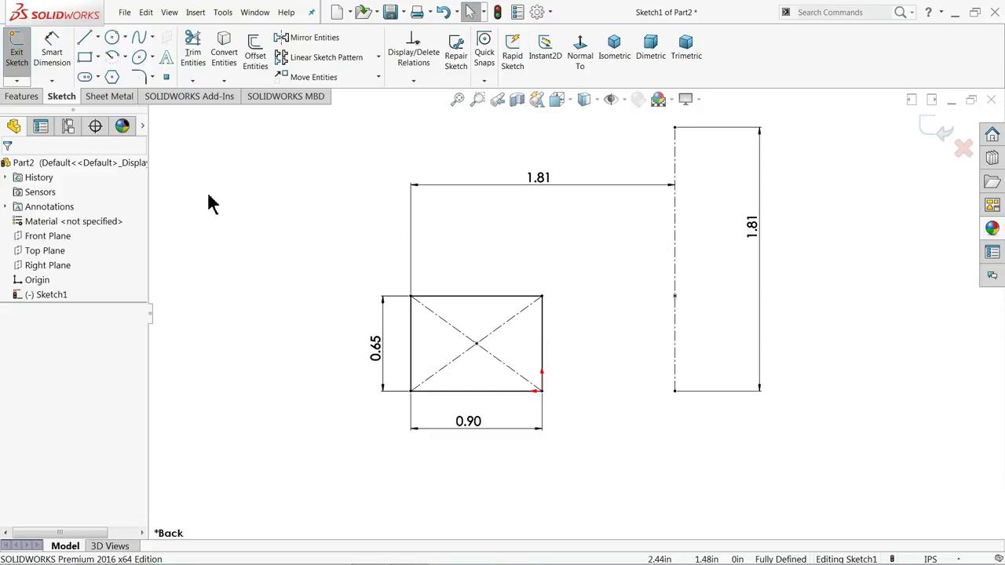
- Revolve the rectangle 360 degrees about its bottom edge to form a solid cylinder
{"action": "left_click", "coordinate": [21, 96]}
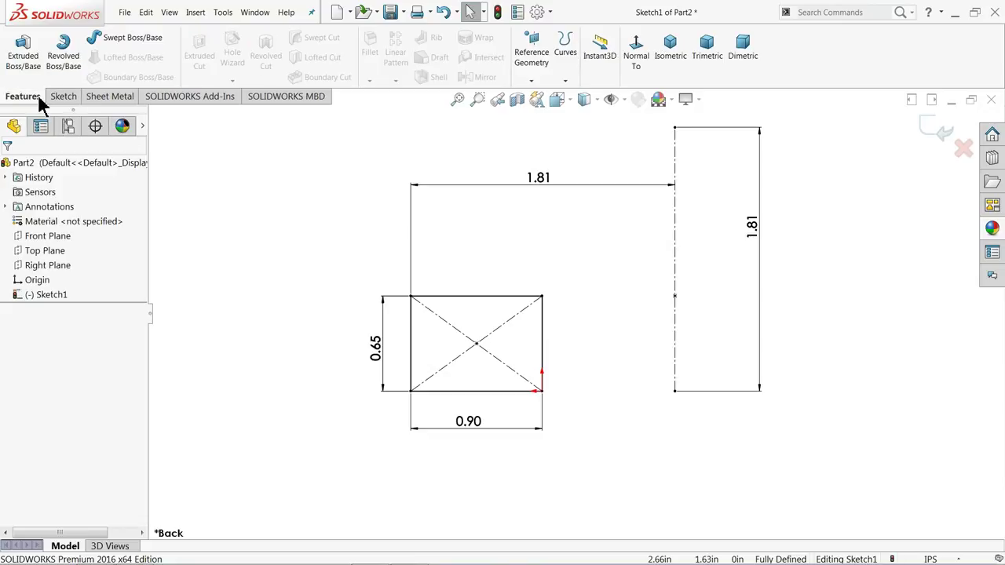
{"action": "left_click", "coordinate": [72, 70]}
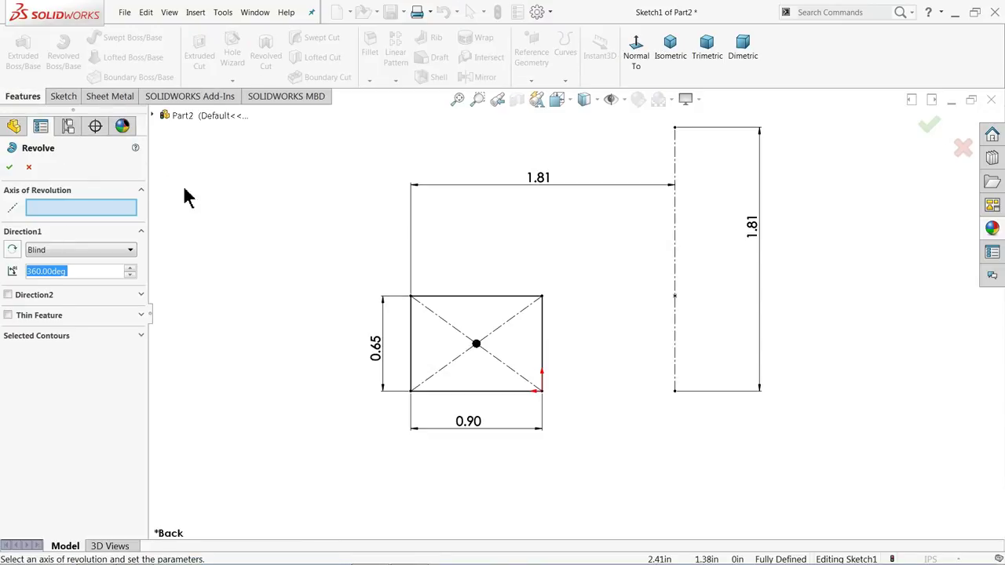
{"action": "left_click", "coordinate": [483, 390]}
{"action": "left_click", "coordinate": [669, 55]}
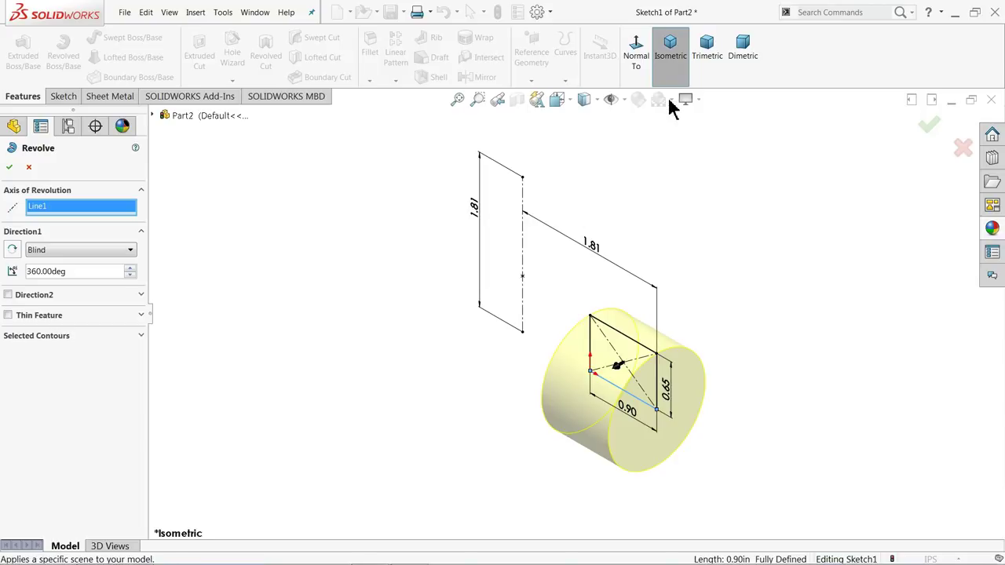
{"action": "left_click", "coordinate": [9, 169]}
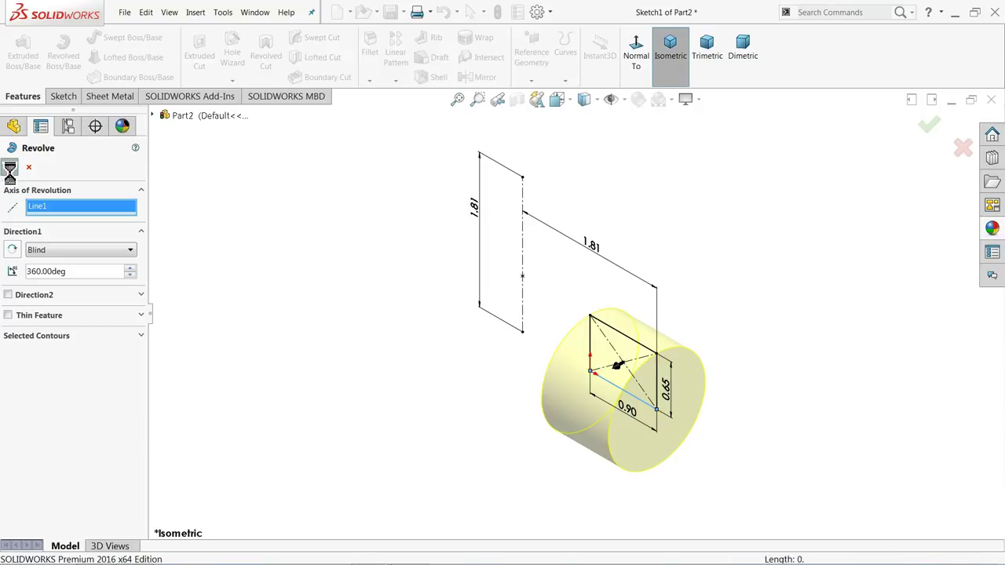
- Turn off RealView Graphics for the model display
{"action": "scroll", "coordinate": [664, 437], "scroll_direction": "down", "scroll_amount": 2}
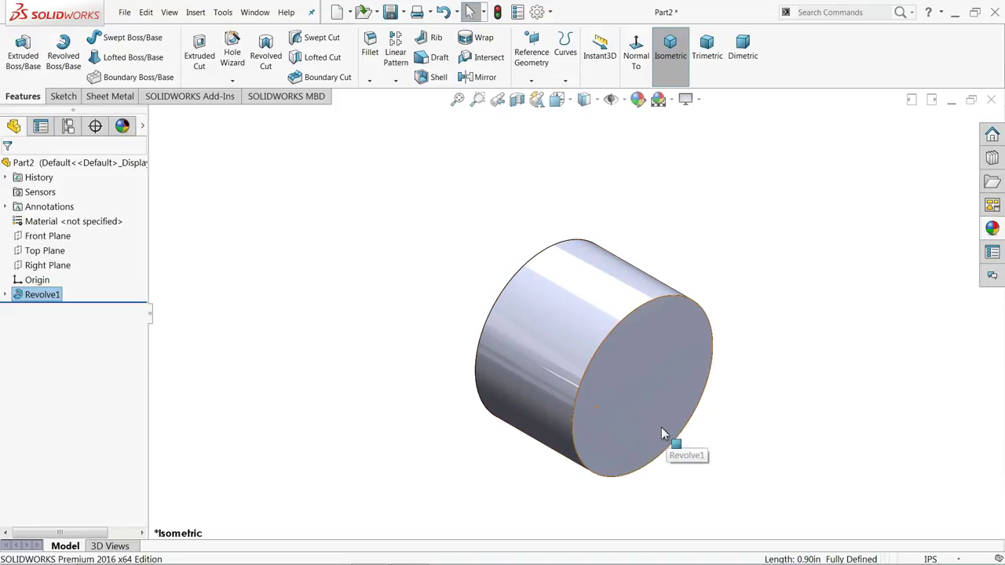
{"action": "left_click", "coordinate": [699, 102]}
{"action": "left_click", "coordinate": [704, 115]}
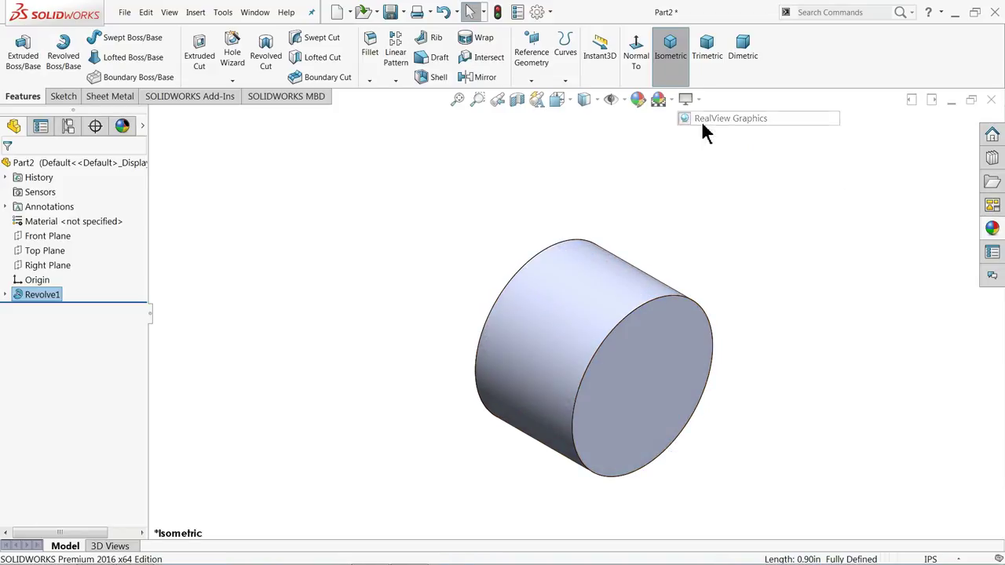
- Start a sketch on the cylinder's flat end face and convert its circular edge into a sketch circle
{"action": "scroll", "coordinate": [640, 377], "scroll_direction": "down", "scroll_amount": 1}
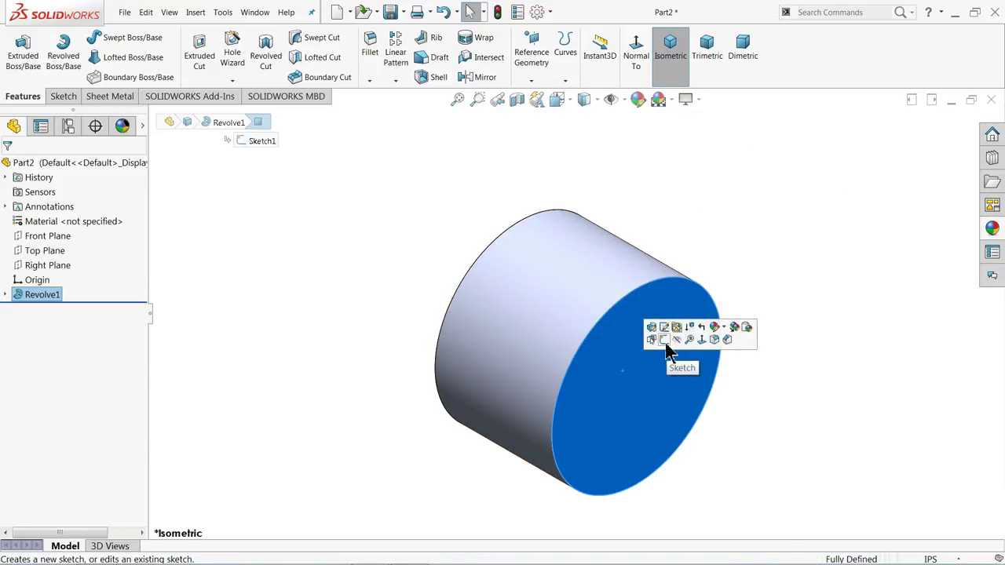
{"action": "left_click", "coordinate": [664, 339]}
{"action": "left_click", "coordinate": [232, 57]}
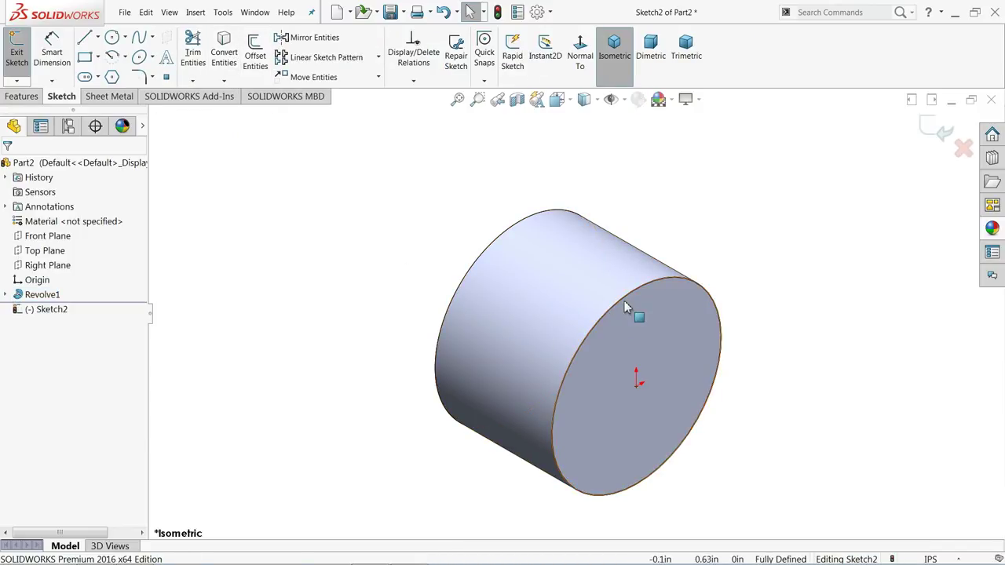
- Create a constant-pitch helix from the converted circle, defined by Height and Pitch, with a height of 0.98333333 in
{"action": "left_click", "coordinate": [20, 97]}
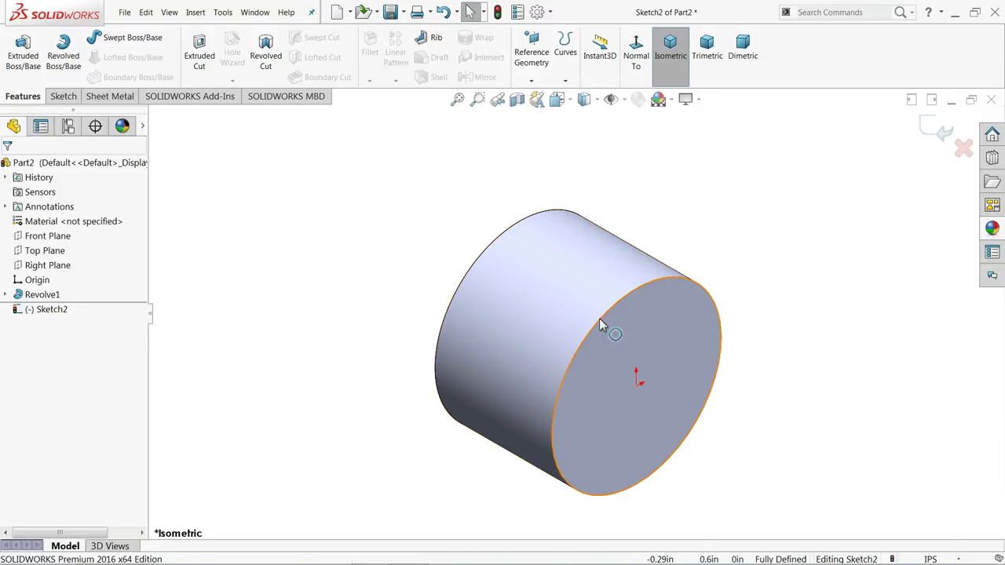
{"action": "left_click", "coordinate": [565, 83]}
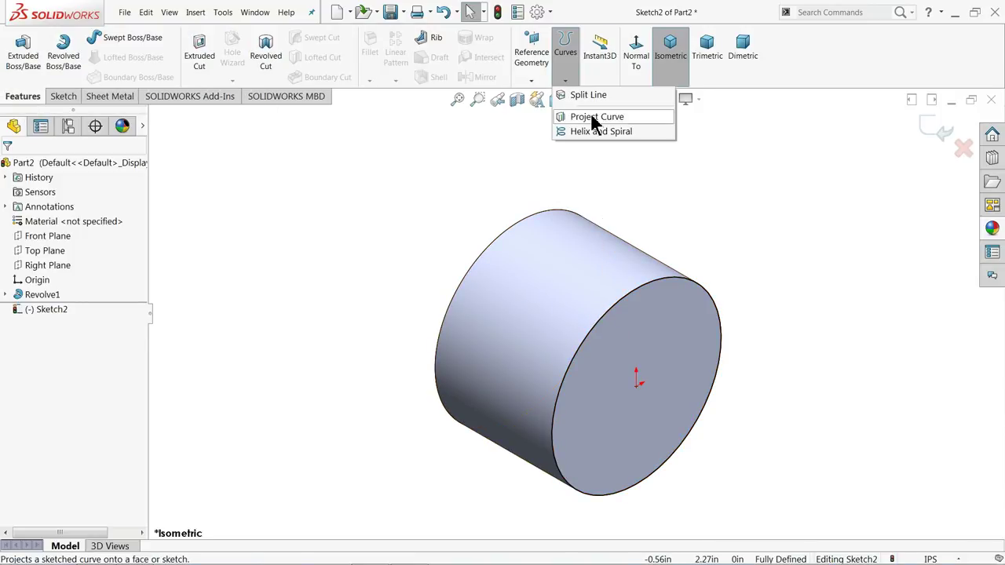
{"action": "left_click", "coordinate": [584, 131]}
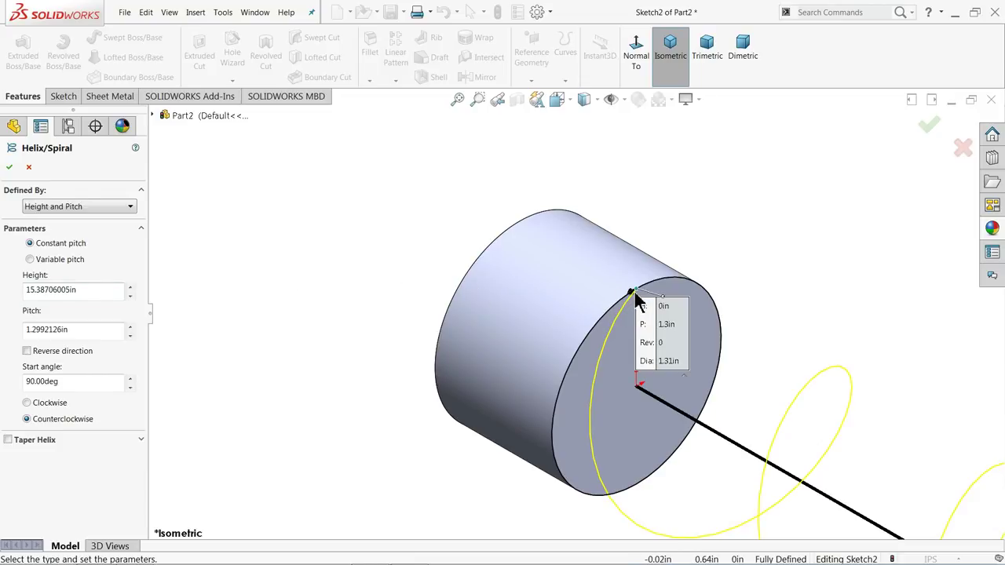
{"action": "scroll", "coordinate": [643, 354], "scroll_direction": "up", "scroll_amount": 2}
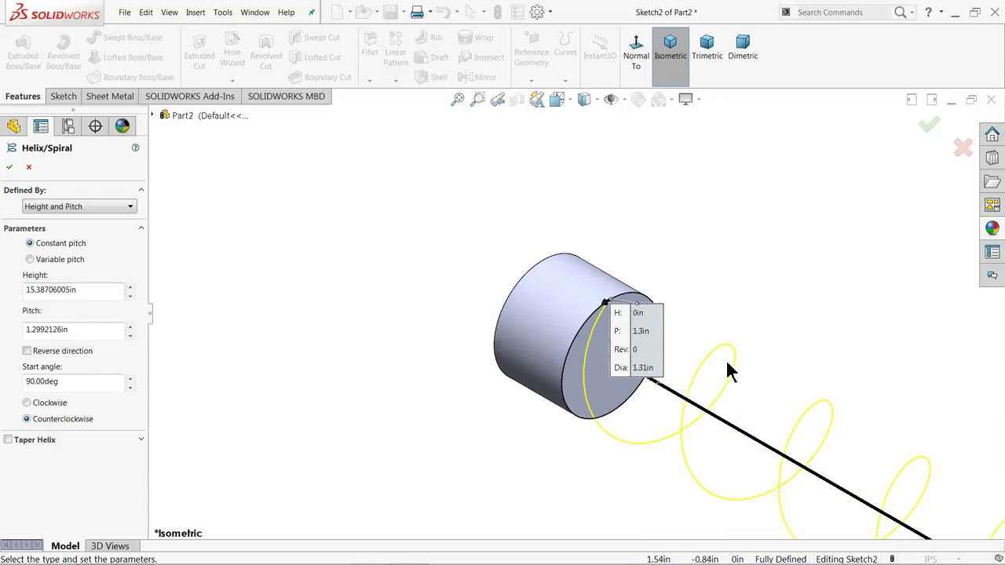
{"action": "scroll", "coordinate": [601, 397], "scroll_direction": "down", "scroll_amount": 1}
{"action": "left_click", "coordinate": [59, 204]}
{"action": "left_click", "coordinate": [59, 203]}
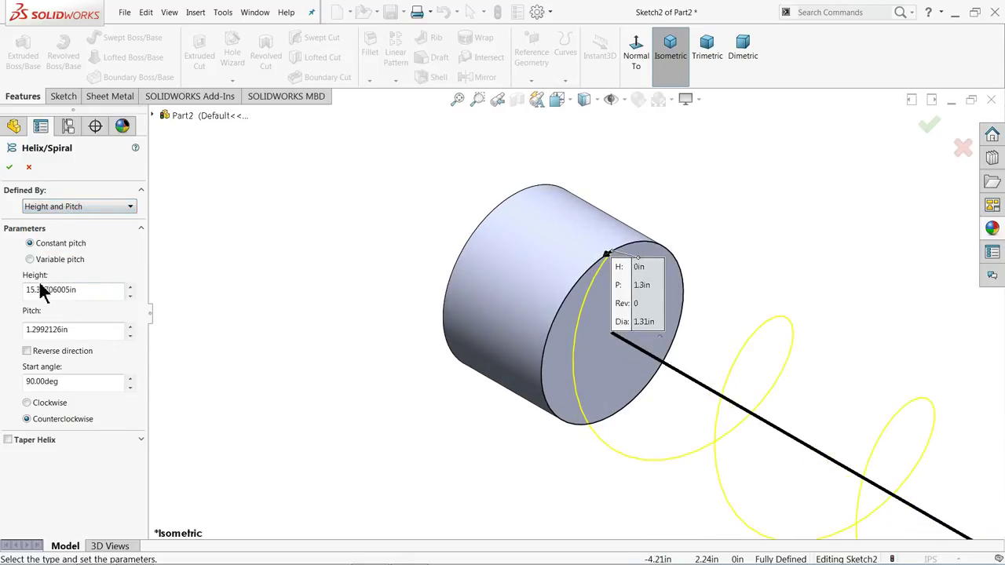
{"action": "left_click_drag", "start_coordinate": [90, 295], "coordinate": [2, 292]}
{"action": "type", "text": "0.98333333in"}
- Set the helix pitch to 0.08333333 in, reverse its direction so it runs along the cylinder, and accept it
{"action": "left_click", "coordinate": [78, 330]}
{"action": "left_click_drag", "start_coordinate": [78, 330], "coordinate": [8, 334]}
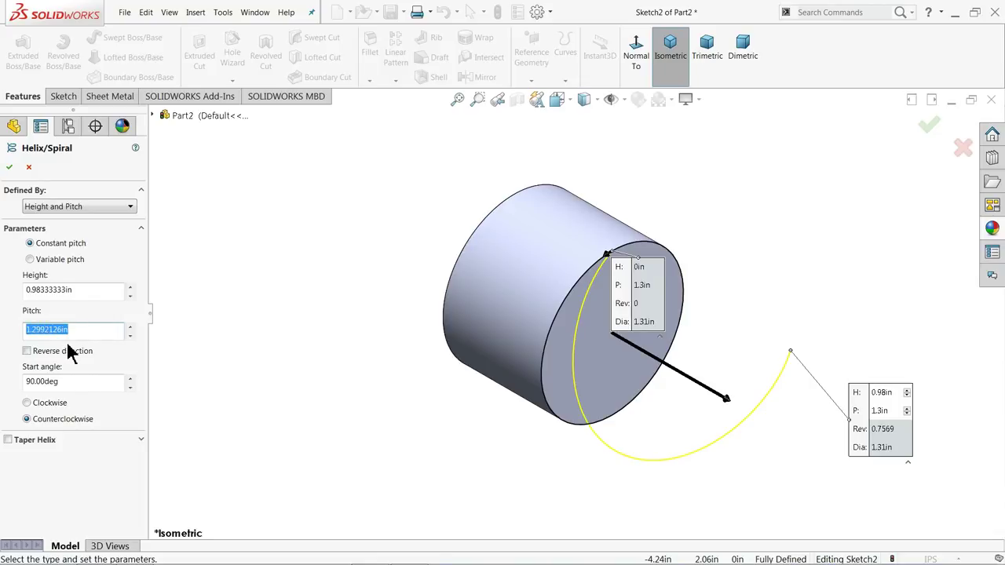
{"action": "type", "text": "0.08333333"}
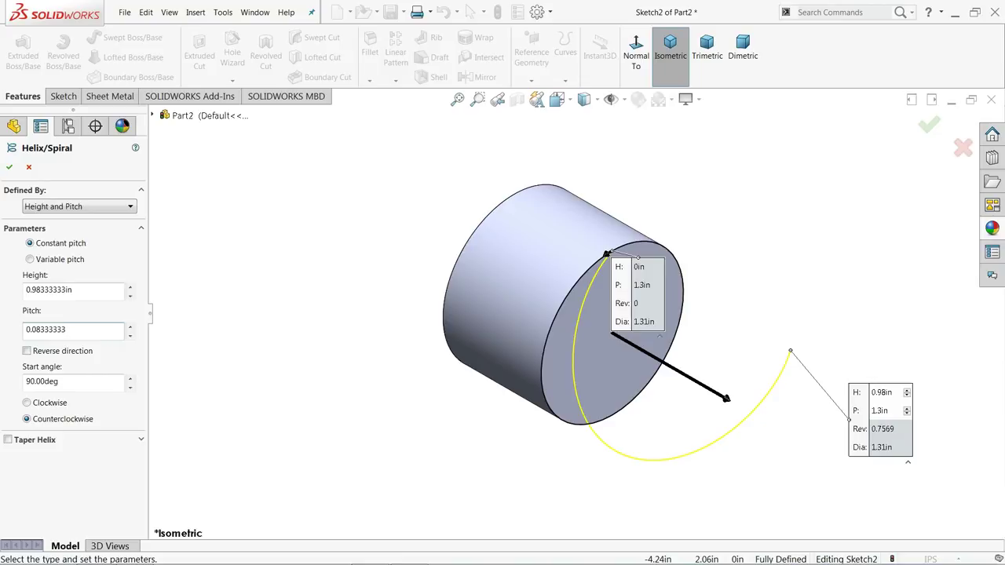
{"action": "key", "text": "Return"}
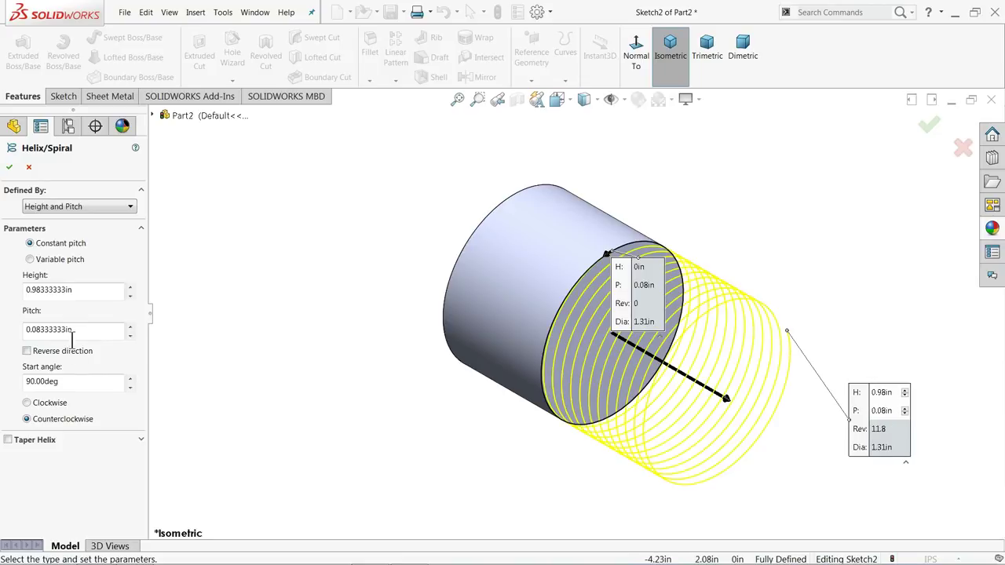
{"action": "left_click", "coordinate": [27, 351]}
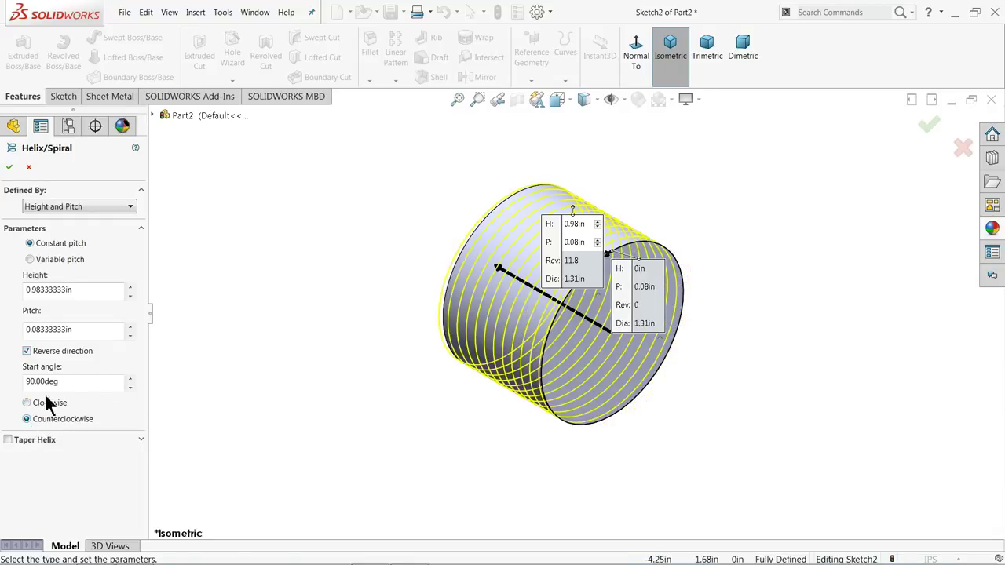
{"action": "left_click", "coordinate": [9, 167]}
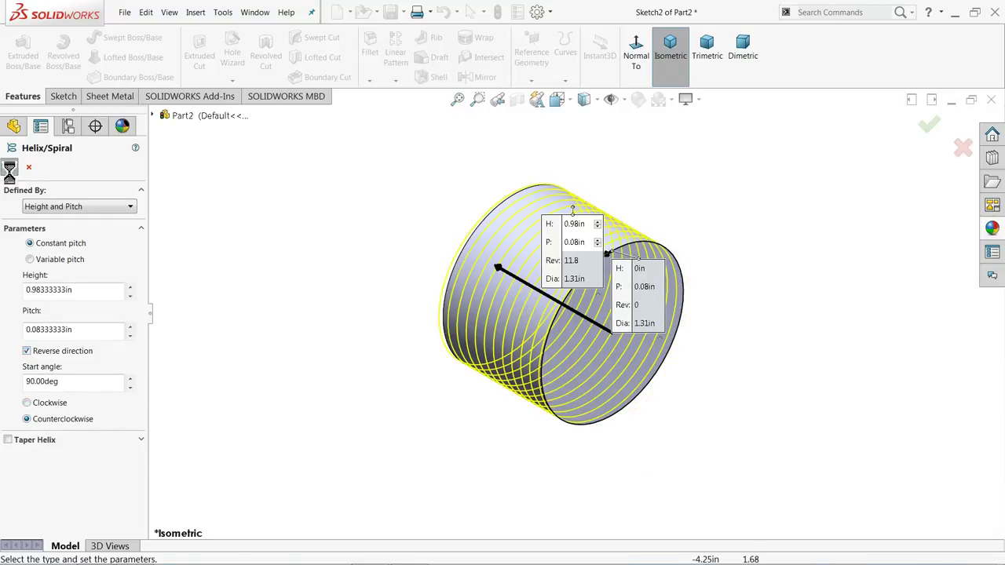
- Reopen the helix definition and check which reference plane passes through the helix's start point on the cylinder's end
{"action": "left_click", "coordinate": [291, 322]}
{"action": "middle_click_drag", "start_coordinate": [291, 323], "coordinate": [245, 325]}
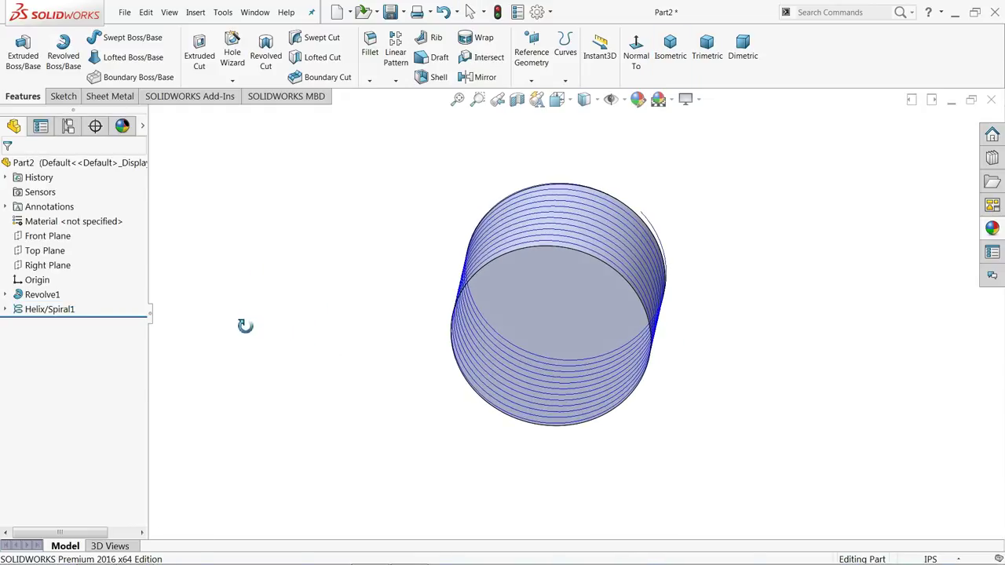
{"action": "left_click", "coordinate": [44, 251]}
{"action": "middle_click_drag", "start_coordinate": [259, 306], "coordinate": [253, 263]}
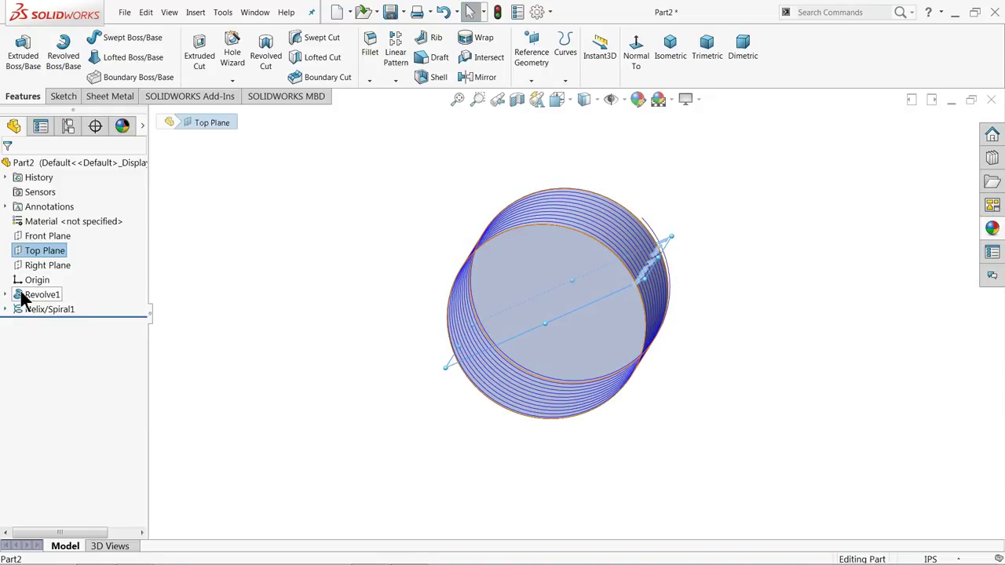
{"action": "left_click", "coordinate": [24, 312]}
{"action": "left_click", "coordinate": [29, 289]}
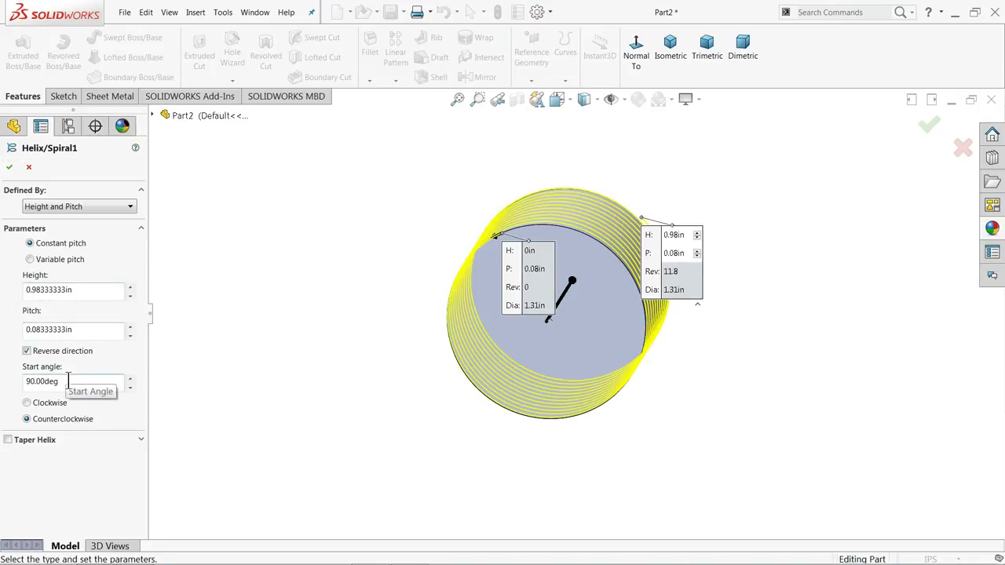
{"action": "middle_click_drag", "start_coordinate": [316, 319], "coordinate": [328, 338]}
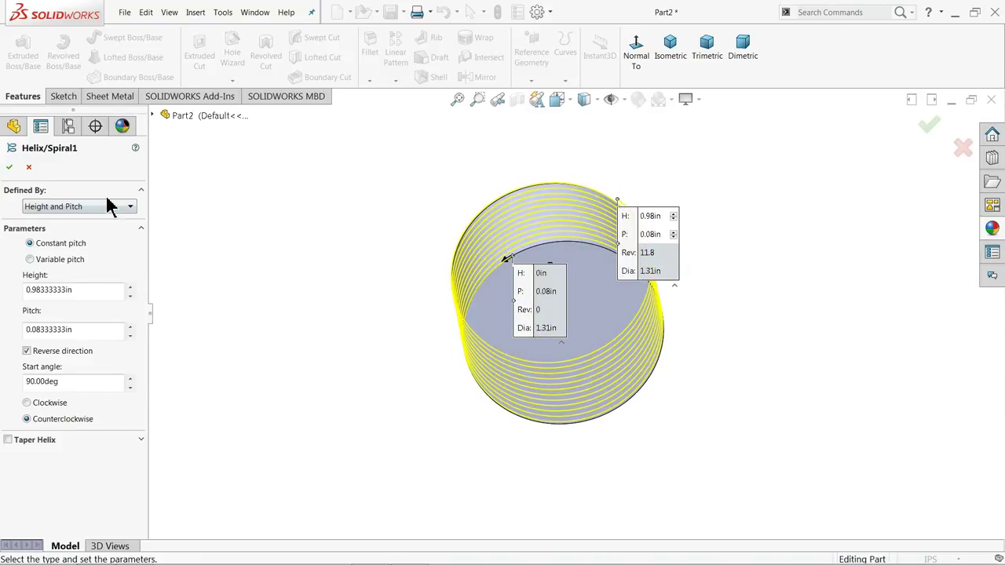
{"action": "left_click", "coordinate": [153, 116]}
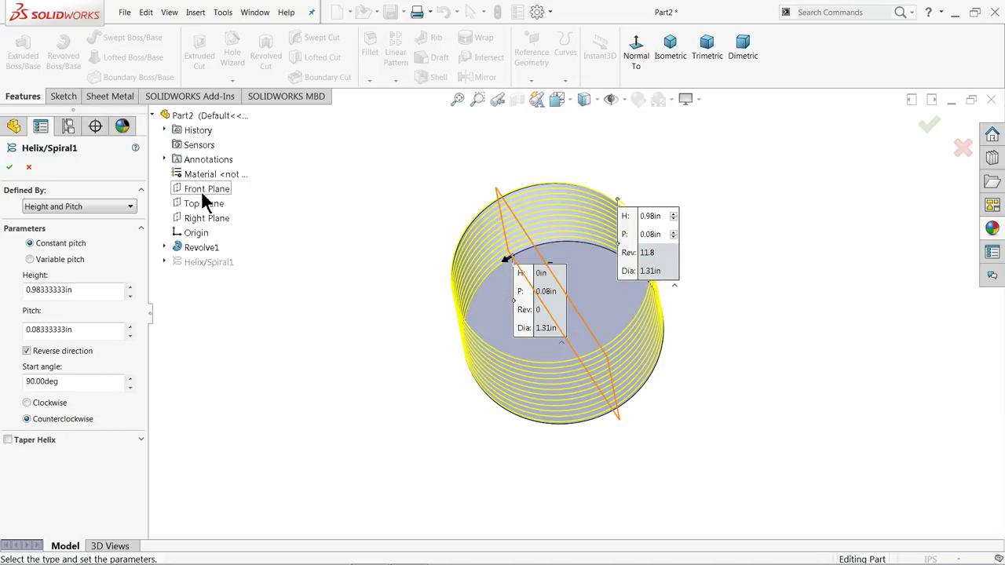
{"action": "left_click", "coordinate": [10, 166]}
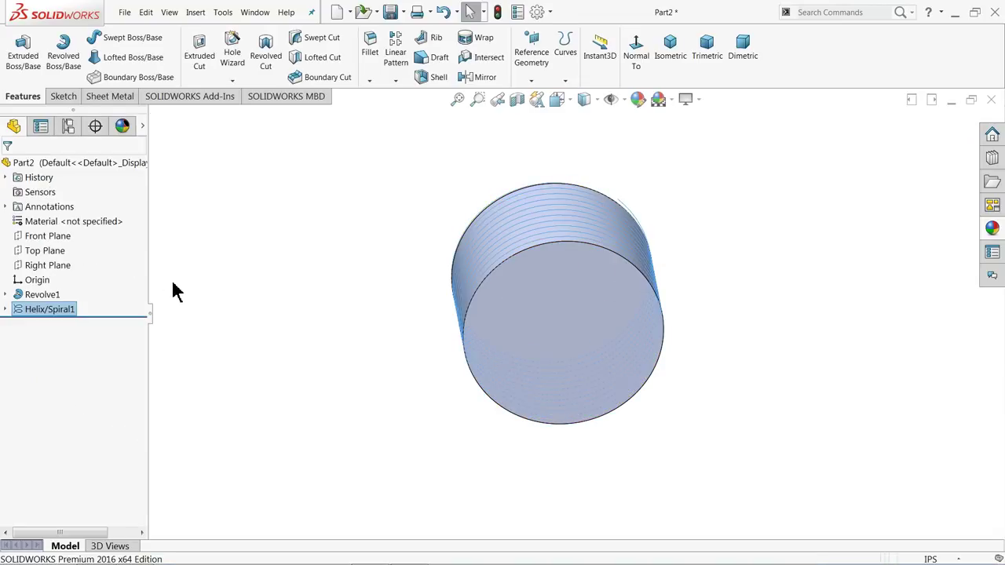
- Start a new sketch on the Front Plane for the thread profile
{"action": "left_click", "coordinate": [44, 239]}
{"action": "middle_click_drag", "start_coordinate": [272, 303], "coordinate": [343, 338]}
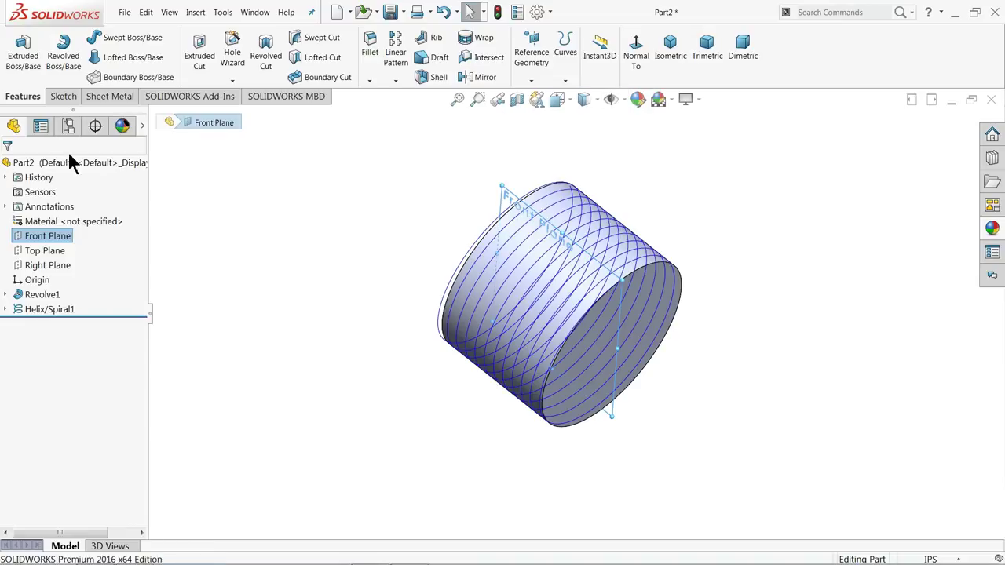
{"action": "left_click", "coordinate": [63, 96]}
{"action": "left_click", "coordinate": [28, 67]}
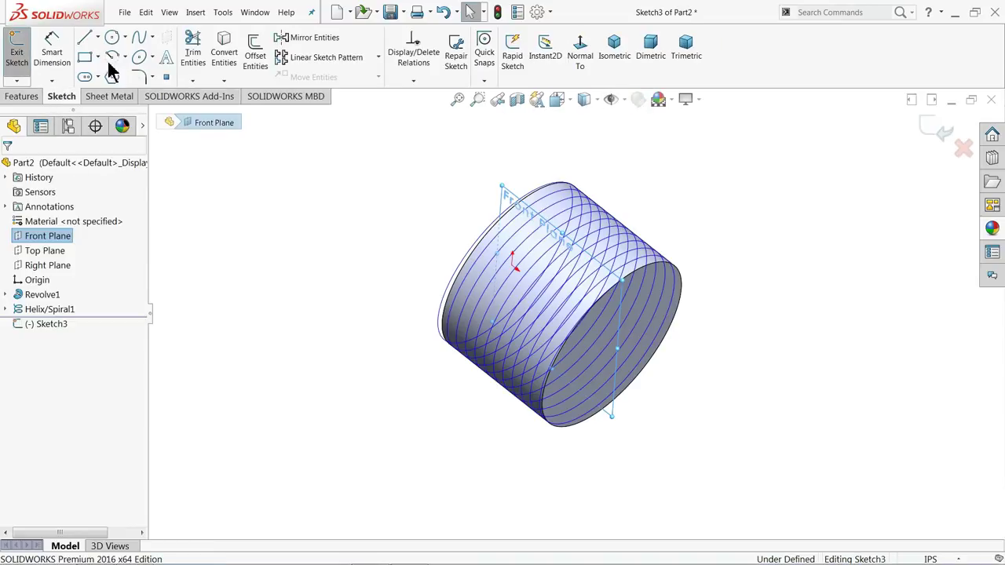
{"action": "left_click", "coordinate": [575, 62]}
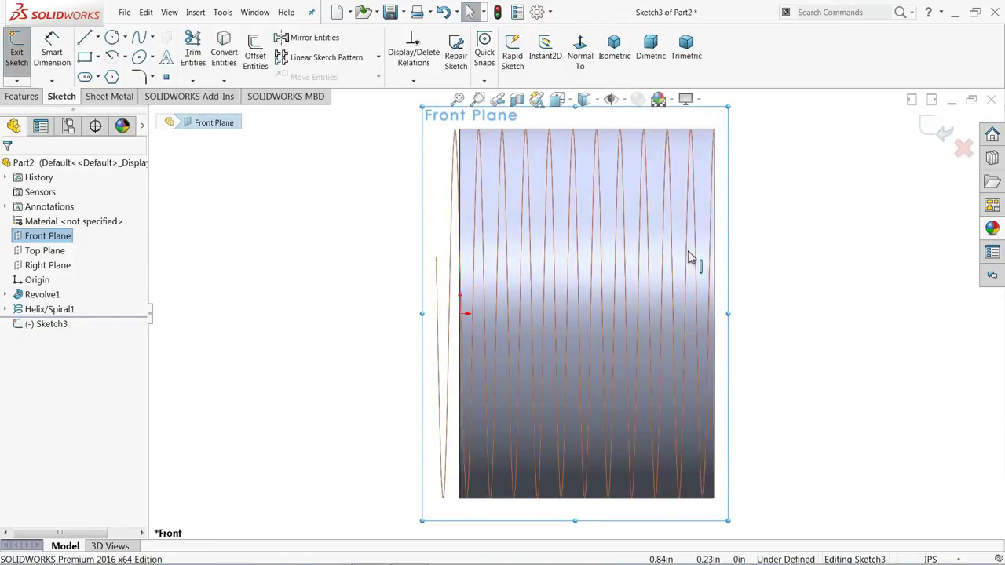
- Sketch a closed trapezoid about 0.15 in tall beside the cylinder's upper end corner, with horizontal parallel edges and the wider edge on top
{"action": "scroll", "coordinate": [733, 157], "scroll_direction": "down", "scroll_amount": 5}
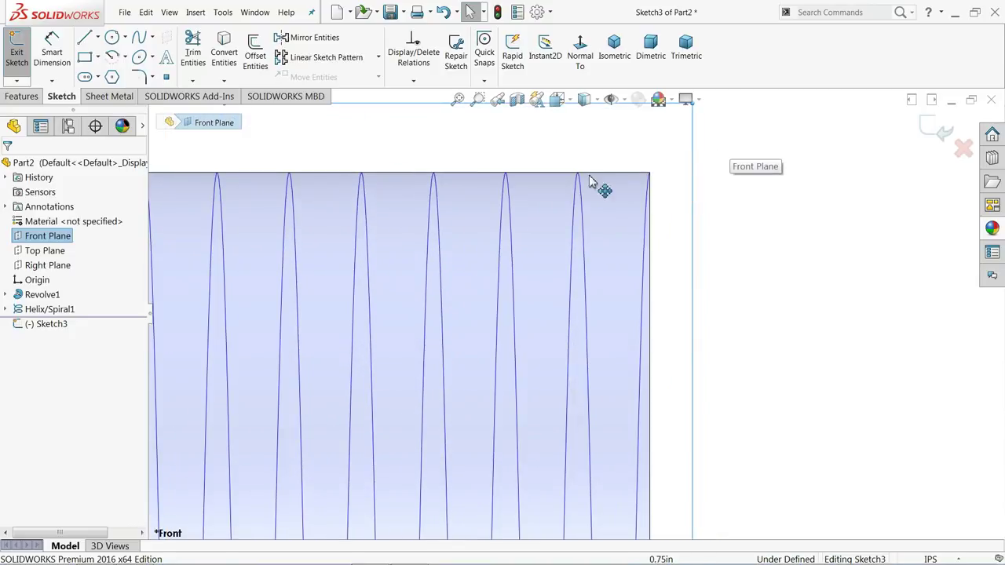
{"action": "left_click", "coordinate": [85, 37]}
{"action": "scroll", "coordinate": [673, 270], "scroll_direction": "up", "scroll_amount": 3}
{"action": "scroll", "coordinate": [673, 269], "scroll_direction": "down", "scroll_amount": 2}
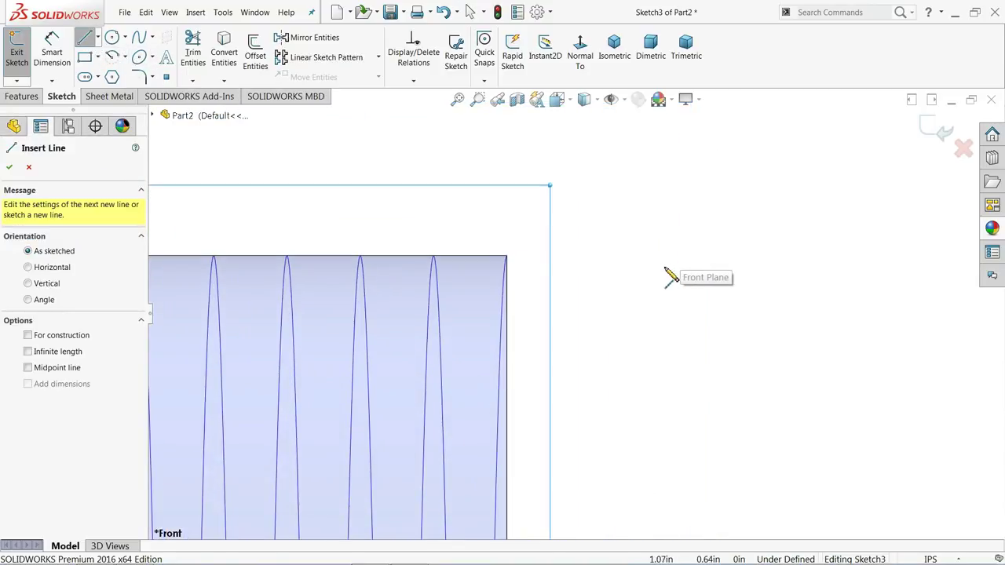
{"action": "left_click", "coordinate": [611, 250]}
{"action": "left_click", "coordinate": [741, 250]}
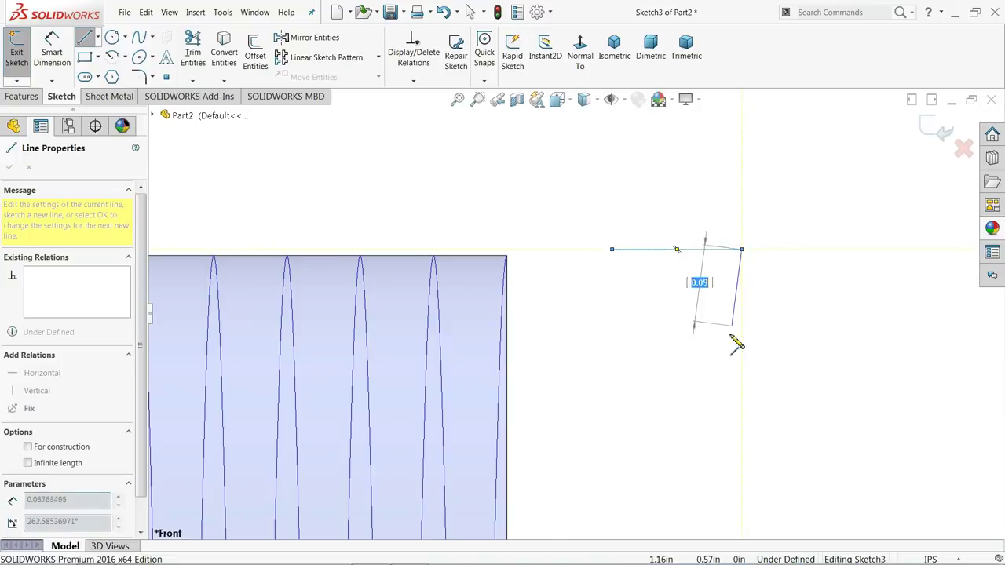
{"action": "left_click", "coordinate": [718, 381]}
{"action": "left_click", "coordinate": [654, 380]}
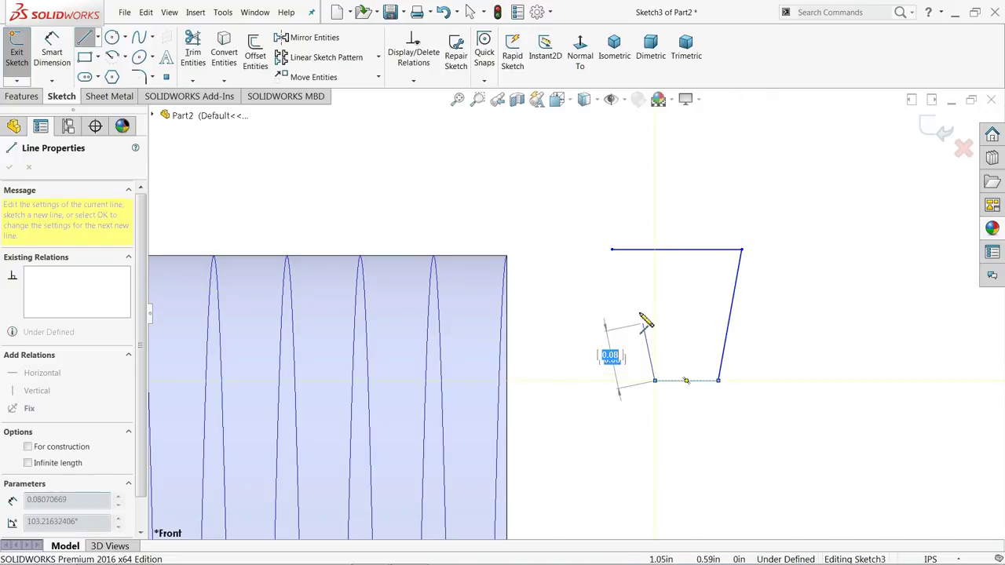
{"action": "left_click", "coordinate": [611, 249]}
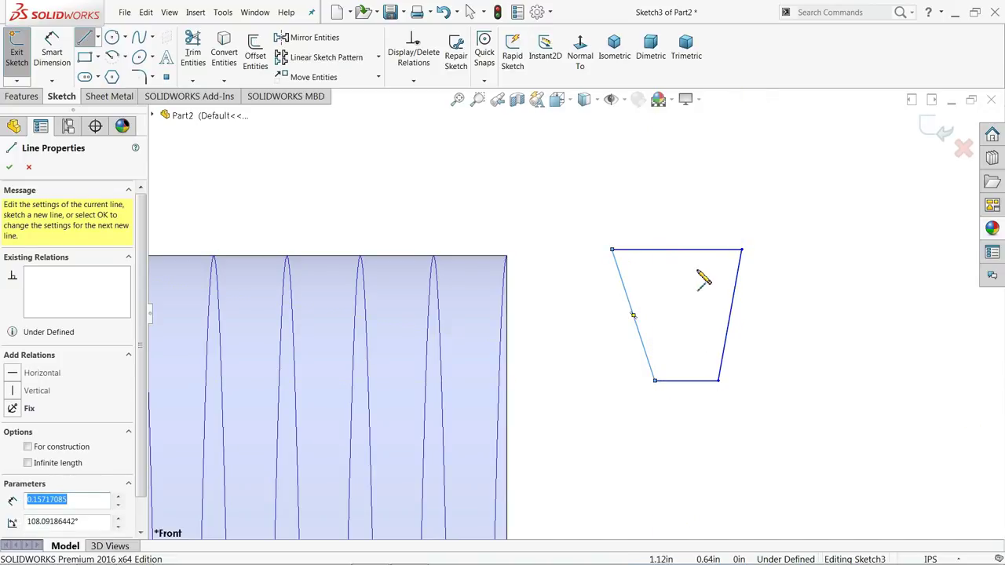
- Connect the midpoints of the trapezoid's top and bottom edges with a line, make it vertical and convert it to construction geometry
{"action": "left_click", "coordinate": [676, 250]}
{"action": "scroll", "coordinate": [691, 347], "scroll_direction": "down", "scroll_amount": 4}
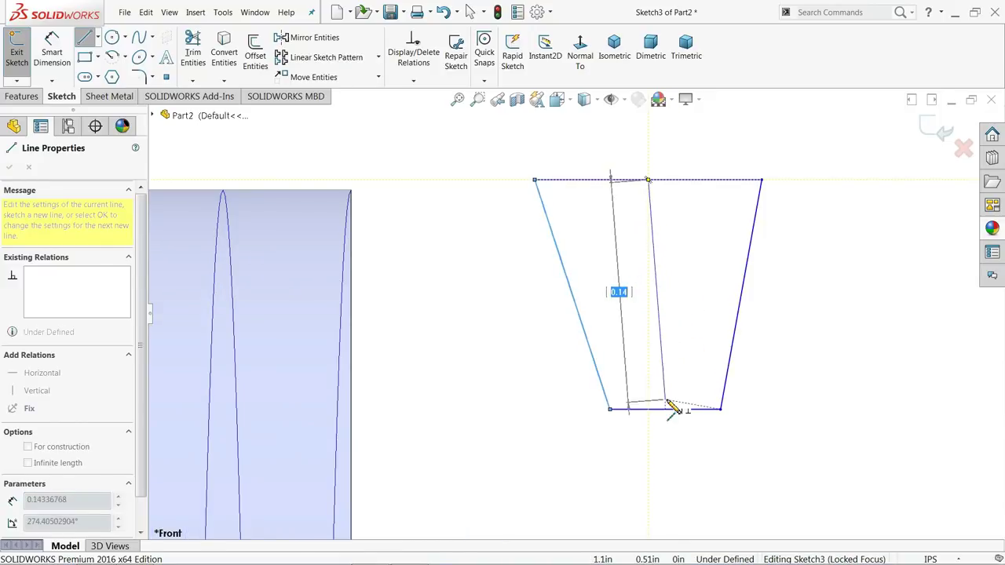
{"action": "left_click", "coordinate": [664, 408]}
{"action": "right_click", "coordinate": [684, 371]}
{"action": "left_click", "coordinate": [707, 362]}
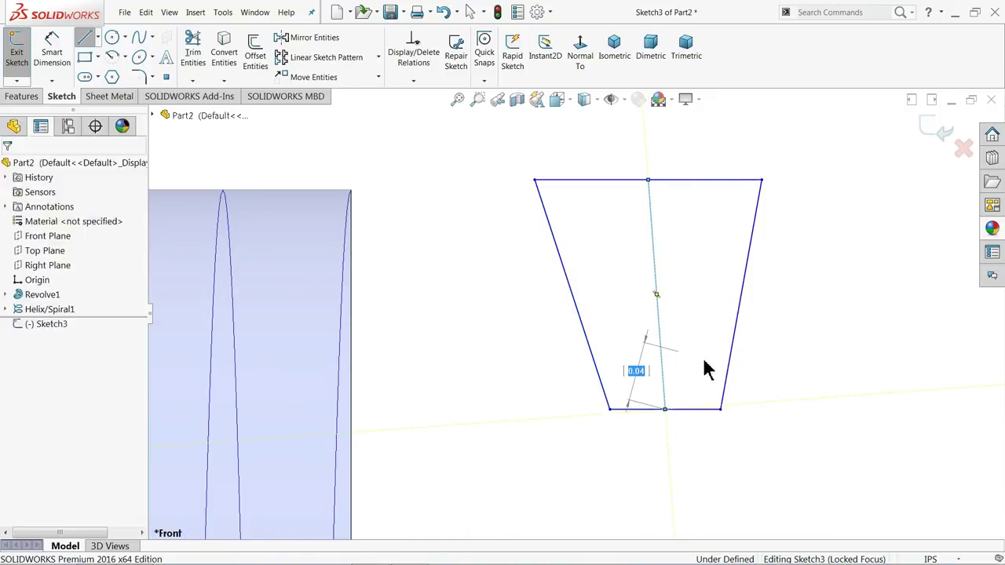
{"action": "left_click", "coordinate": [659, 336]}
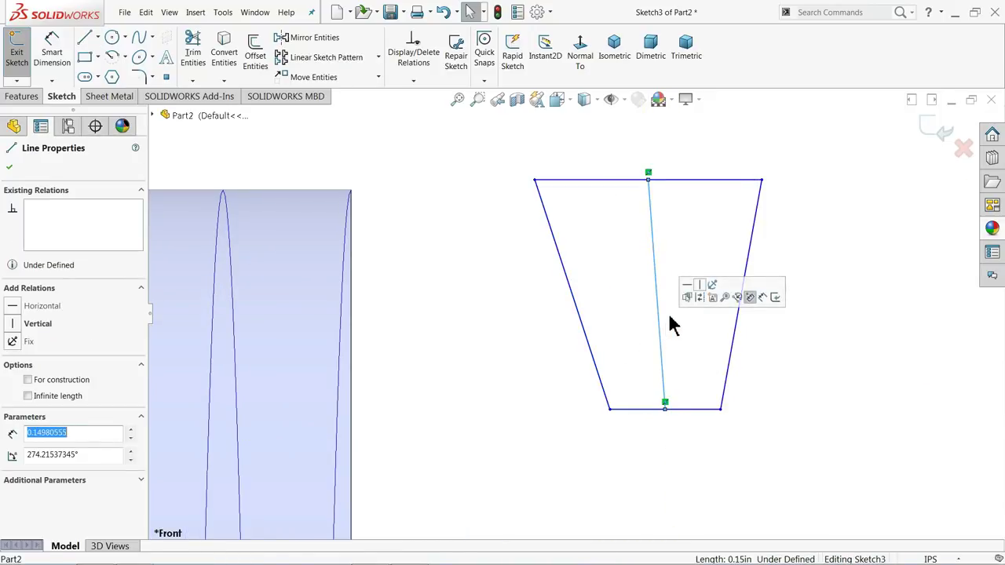
{"action": "left_click", "coordinate": [699, 285]}
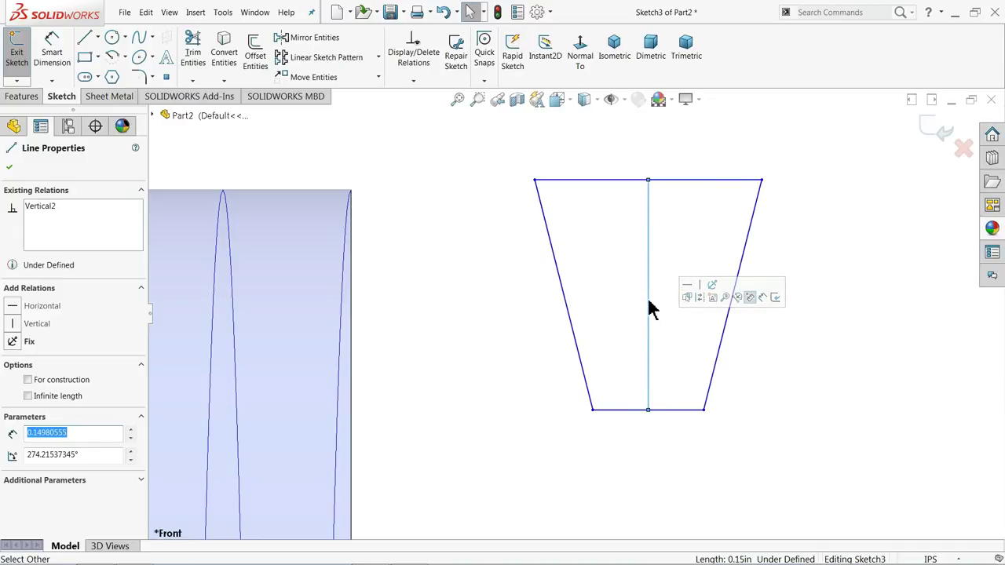
{"action": "left_click", "coordinate": [699, 297]}
- Make the trapezoid's two slanted sides symmetric about the vertical construction line
{"action": "left_click_drag", "start_coordinate": [802, 265], "coordinate": [496, 339]}
{"action": "left_click", "coordinate": [588, 308]}
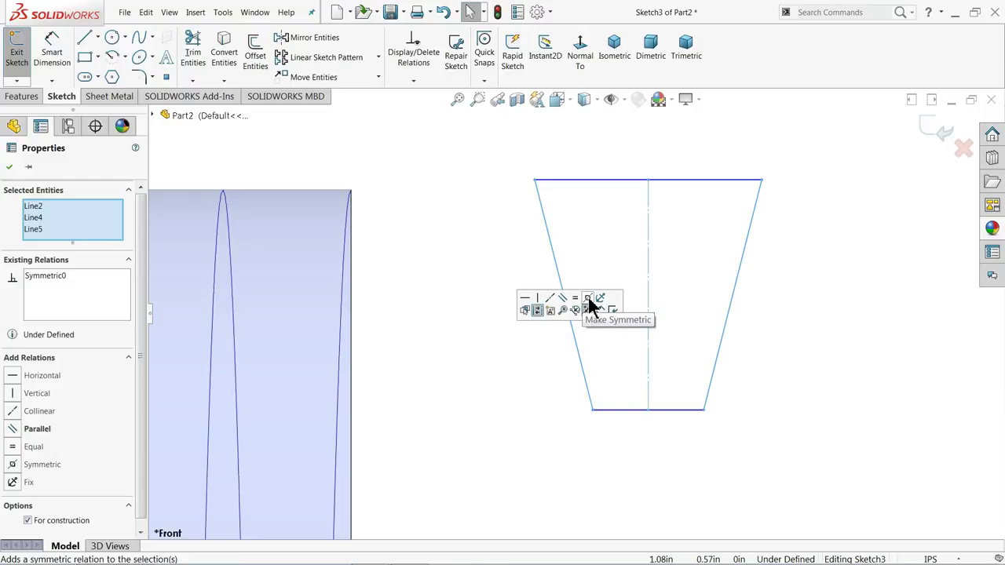
{"action": "left_click", "coordinate": [511, 274]}
- Draw a horizontal centerline joining the midpoints of the trapezoid's two slanted sides
{"action": "left_click", "coordinate": [52, 49]}
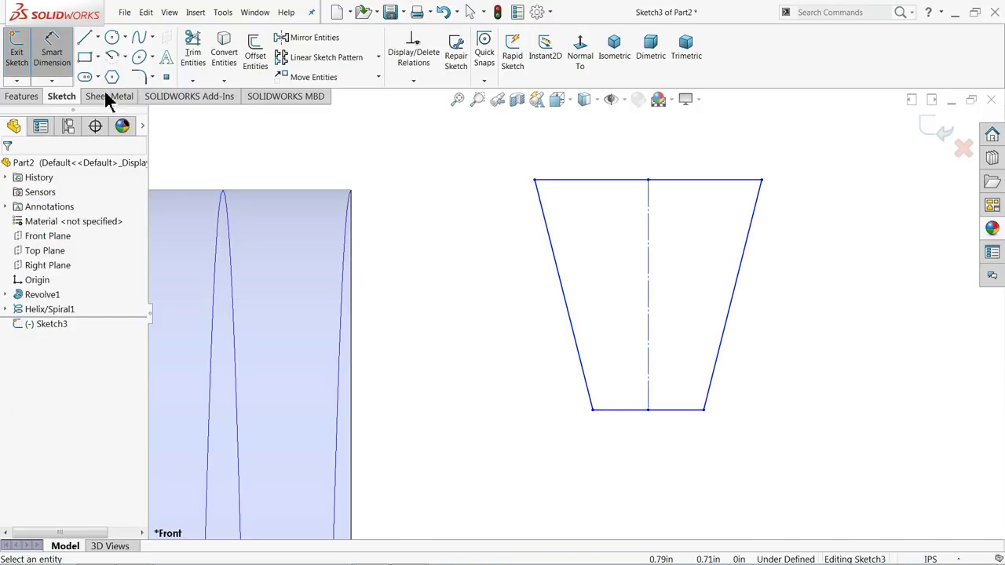
{"action": "left_click", "coordinate": [98, 37]}
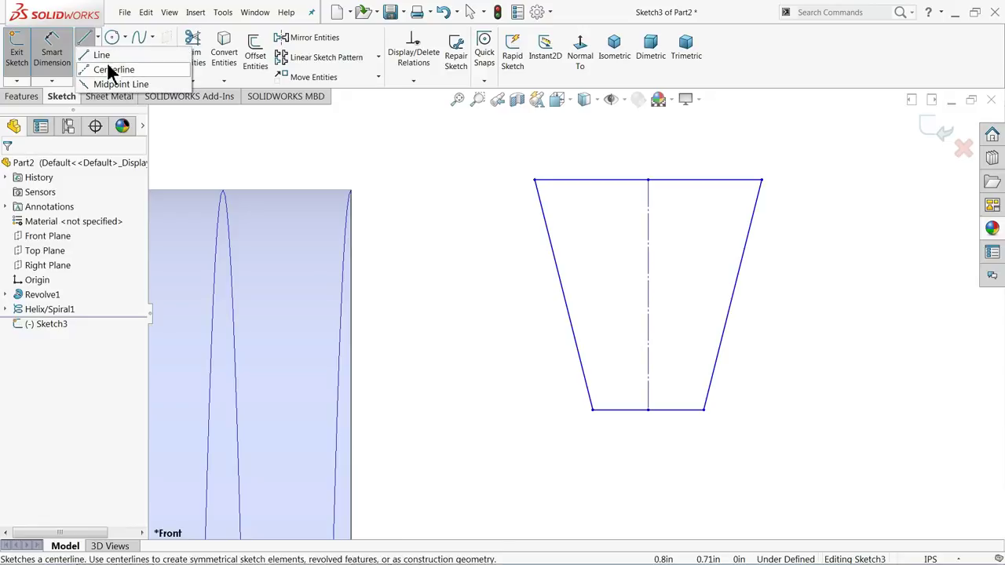
{"action": "left_click", "coordinate": [108, 69]}
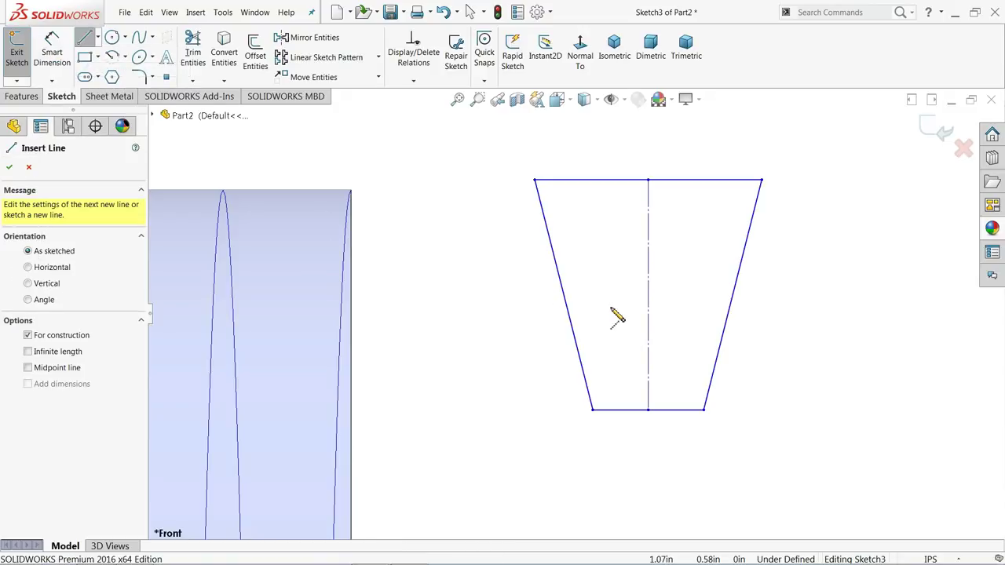
{"action": "left_click", "coordinate": [564, 294]}
{"action": "left_click", "coordinate": [731, 294]}
{"action": "right_click", "coordinate": [771, 293]}
{"action": "left_click", "coordinate": [783, 299]}
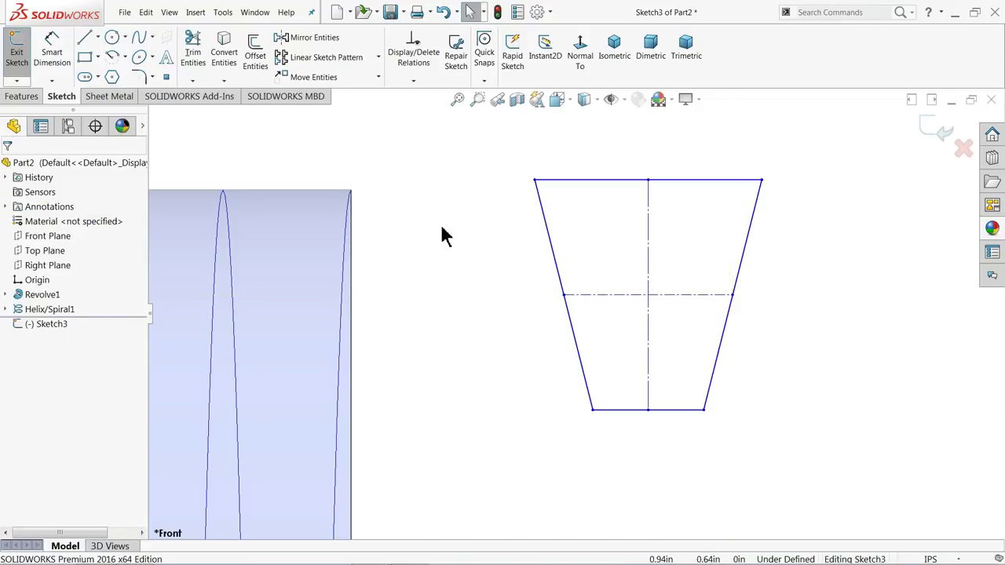
{"action": "left_click", "coordinate": [690, 186]}
{"action": "left_click", "coordinate": [681, 416]}
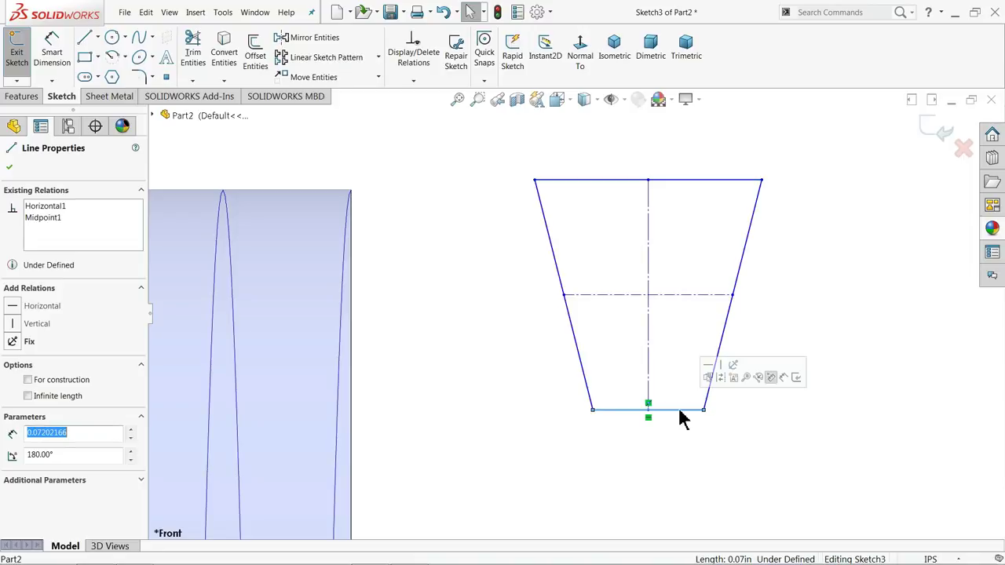
{"action": "left_click", "coordinate": [489, 277]}
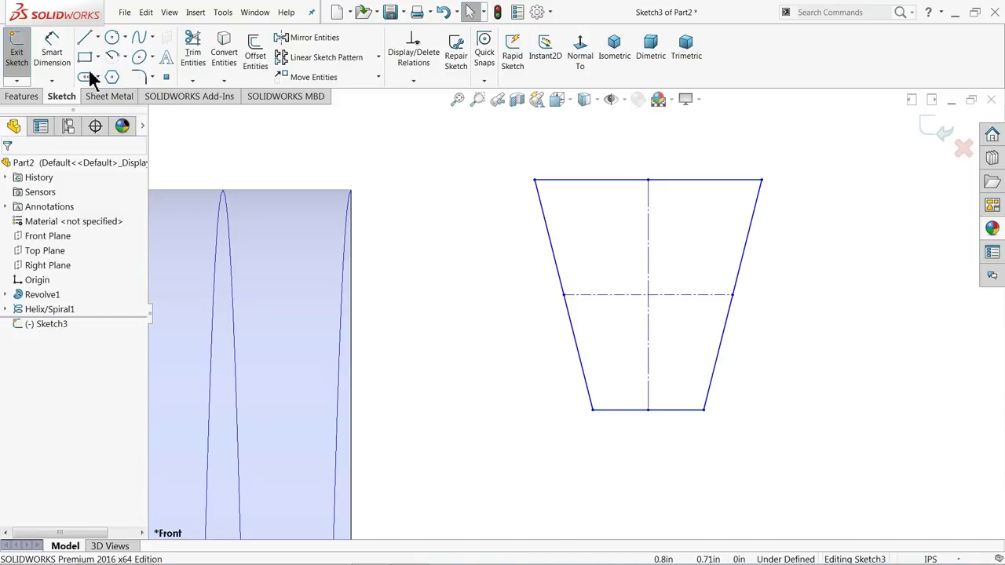
- Dimension the angle between the trapezoid's two slanted sides
{"action": "scroll", "coordinate": [698, 384], "scroll_direction": "up", "scroll_amount": 2}
{"action": "scroll", "coordinate": [661, 408], "scroll_direction": "down", "scroll_amount": 4}
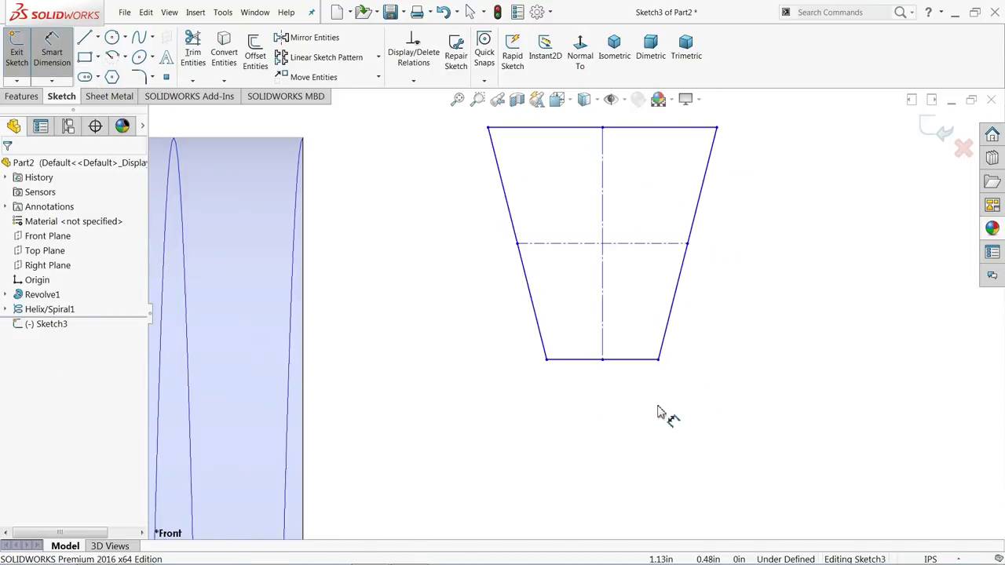
{"action": "scroll", "coordinate": [650, 306], "scroll_direction": "up", "scroll_amount": 2}
{"action": "left_click", "coordinate": [651, 240]}
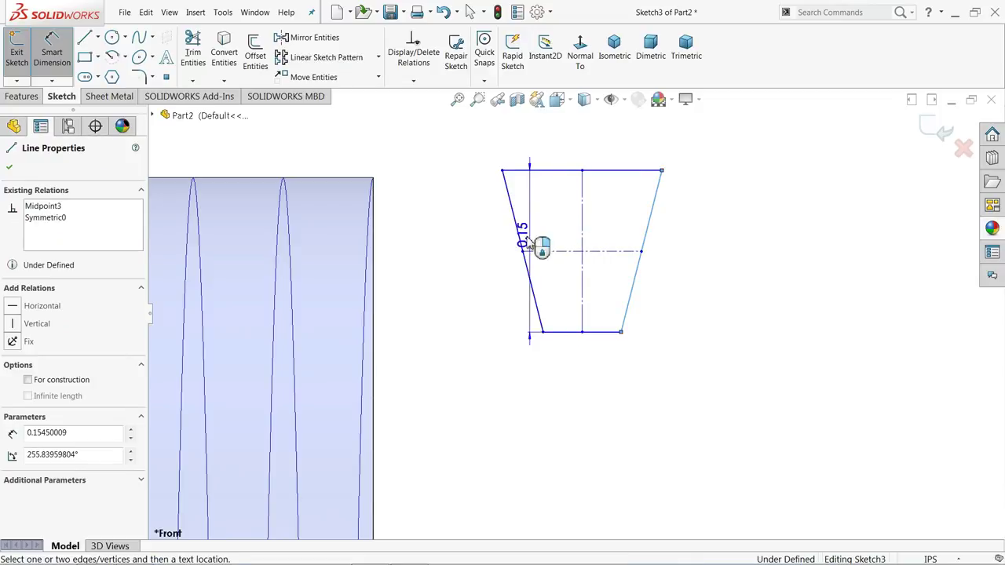
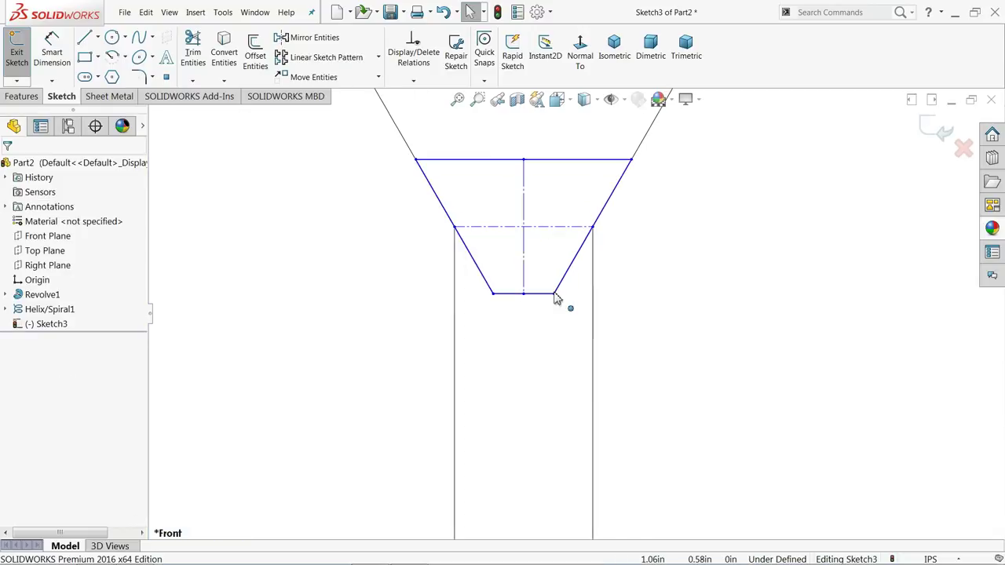
- Move the horizontal centerline's width dimension up close to the trapezoid, with its text beside the profile
{"action": "scroll", "coordinate": [550, 314], "scroll_direction": "up", "scroll_amount": 3}
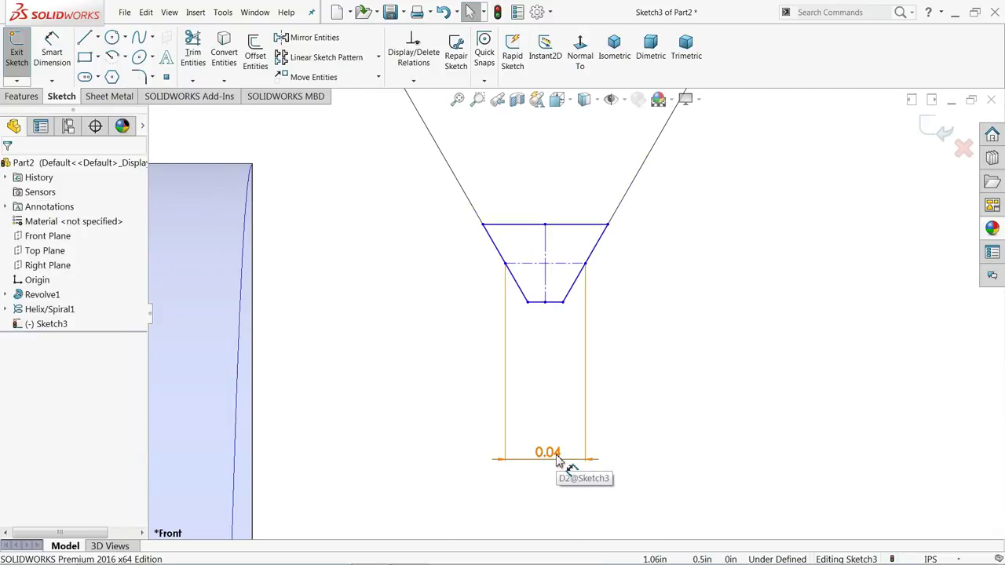
{"action": "mouse_move", "coordinate": [557, 459]}
{"action": "left_mouse_down"}
{"action": "mouse_move", "coordinate": [567, 465]}
{"action": "mouse_move", "coordinate": [614, 350]}
{"action": "mouse_move", "coordinate": [628, 284]}
{"action": "left_mouse_up"}
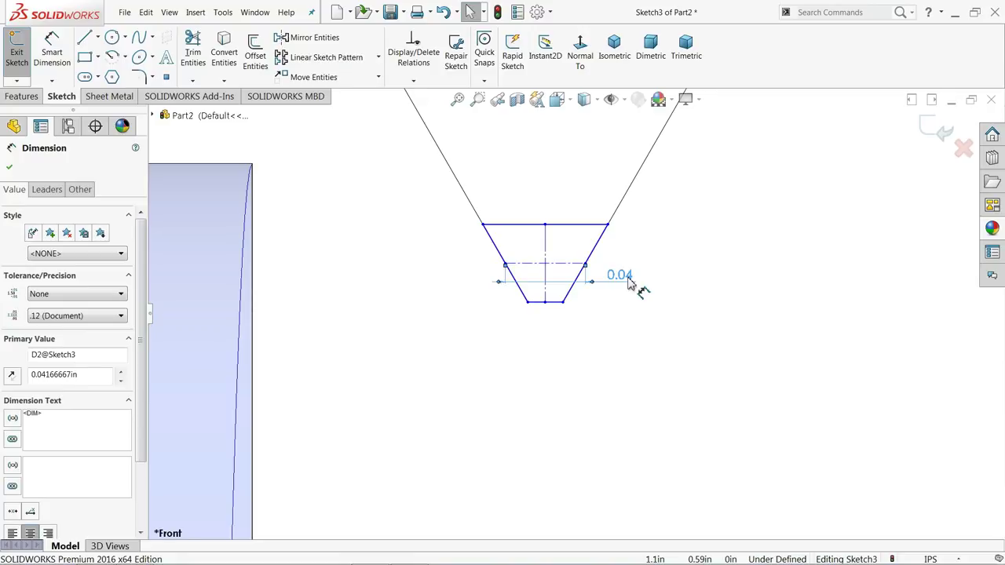
{"action": "left_click", "coordinate": [447, 283]}
- Dimension the trapezoid's short bottom edge and set its length to 0.0104667 in
{"action": "left_click", "coordinate": [61, 69]}
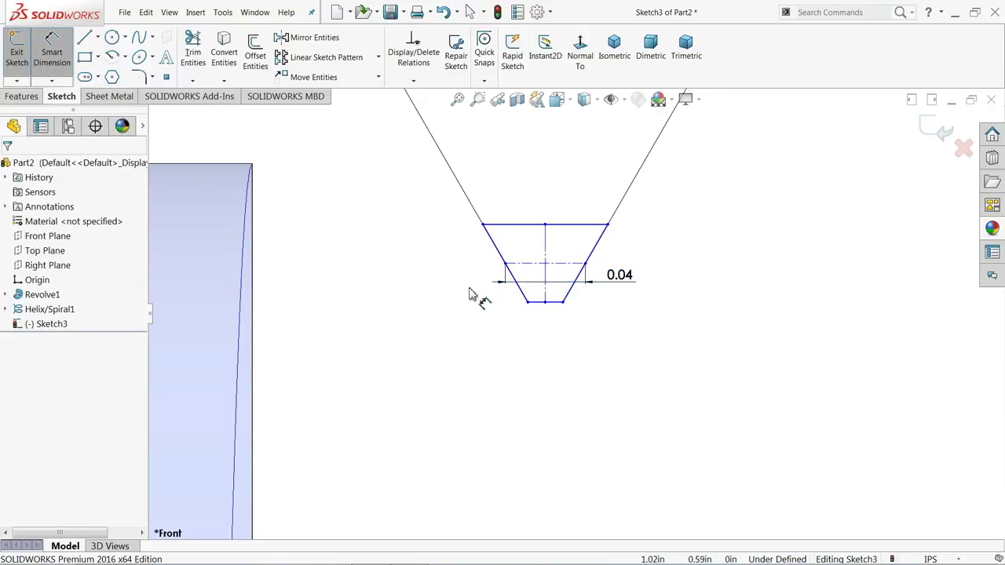
{"action": "scroll", "coordinate": [581, 316], "scroll_direction": "down", "scroll_amount": 2}
{"action": "left_click", "coordinate": [584, 311]}
{"action": "left_click", "coordinate": [589, 357]}
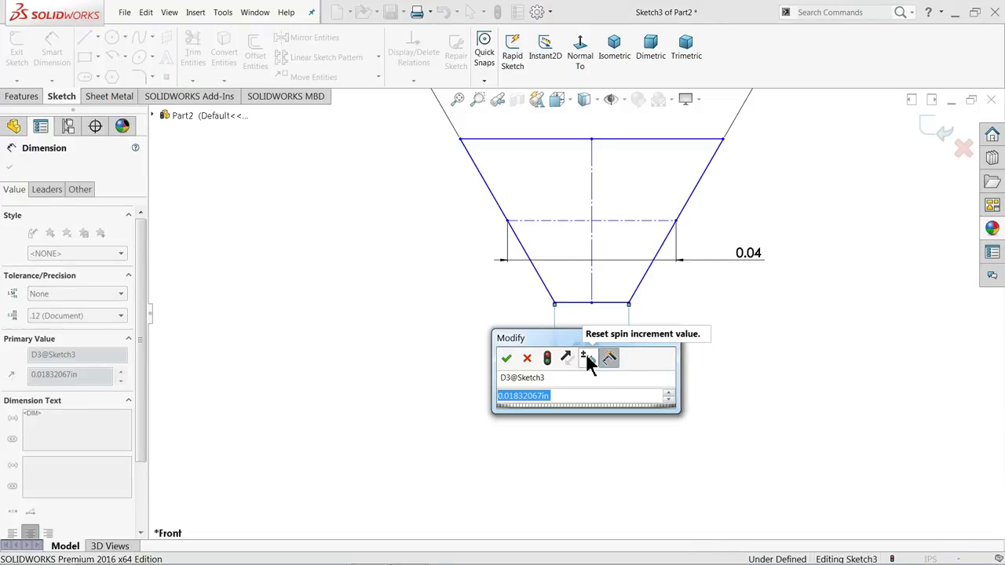
{"action": "type", "text": "0.0"}
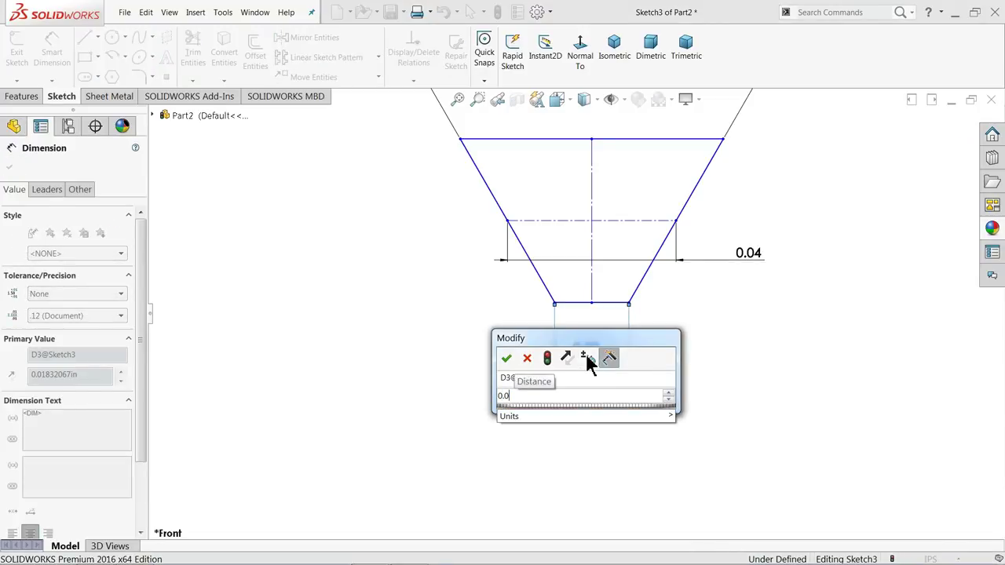
{"action": "type", "text": "1046"}
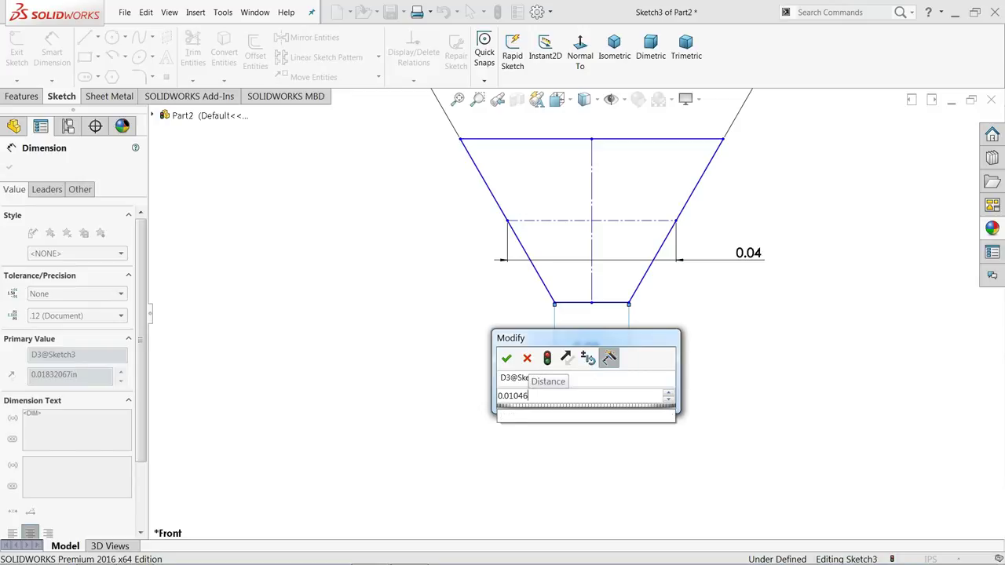
{"action": "type", "text": "67"}
{"action": "key", "text": "Return"}
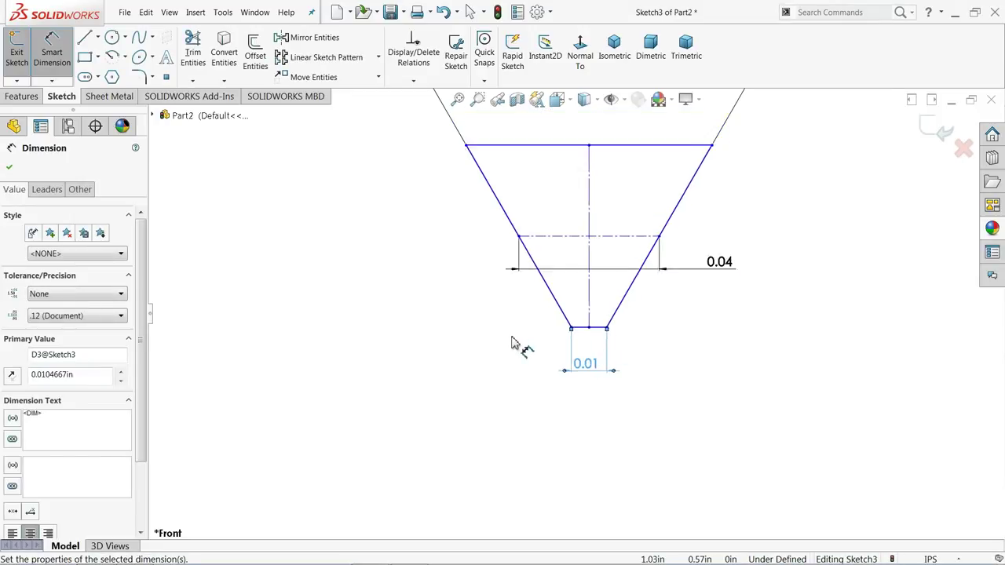
- Add a Pierce relation between the trapezoid's upper-left corner and the helix, and finish the profile sketch
{"action": "scroll", "coordinate": [511, 343], "scroll_direction": "up", "scroll_amount": 3}
{"action": "left_click", "coordinate": [9, 167]}
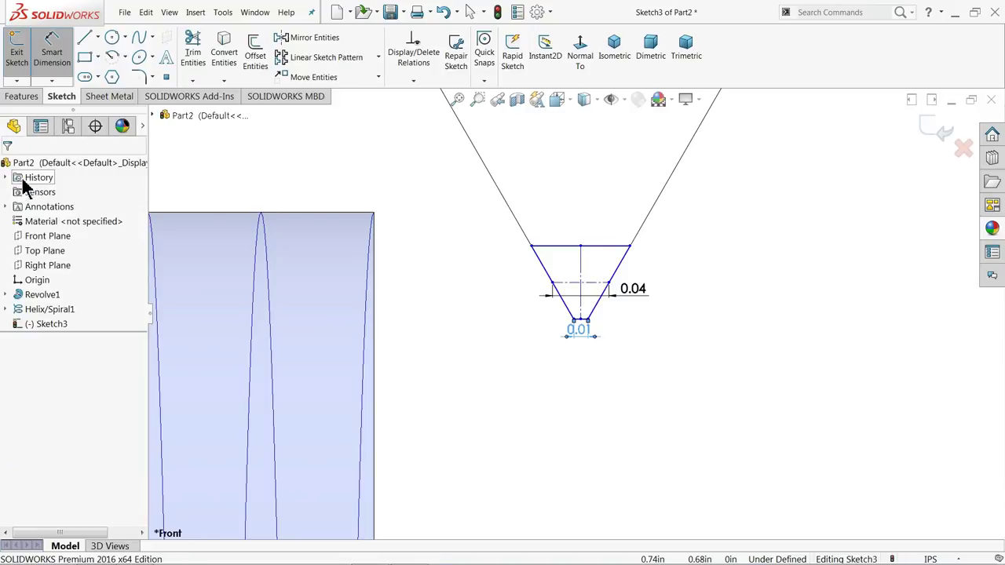
{"action": "left_click", "coordinate": [374, 230]}
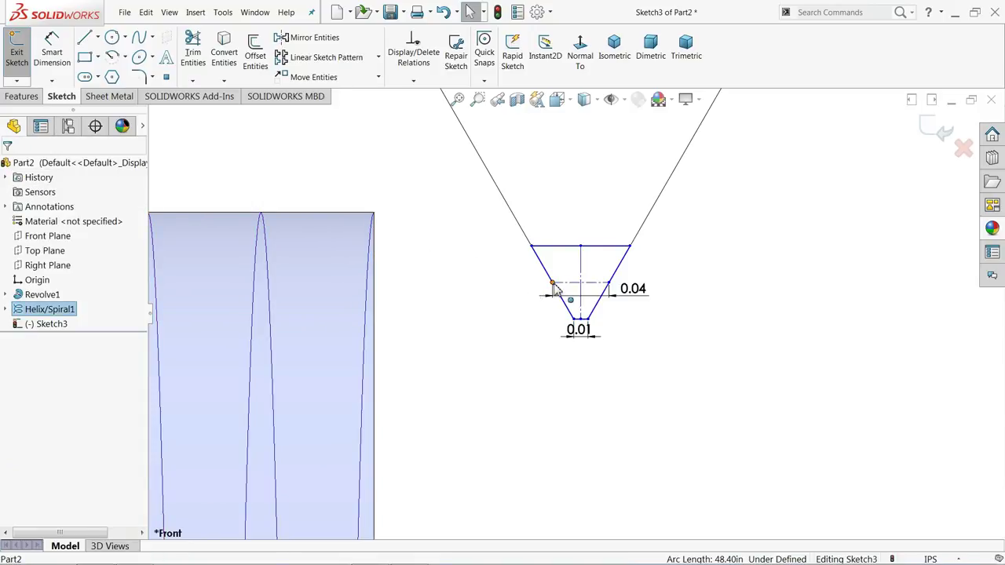
{"action": "left_click", "coordinate": [531, 247], "text": "ctrl"}
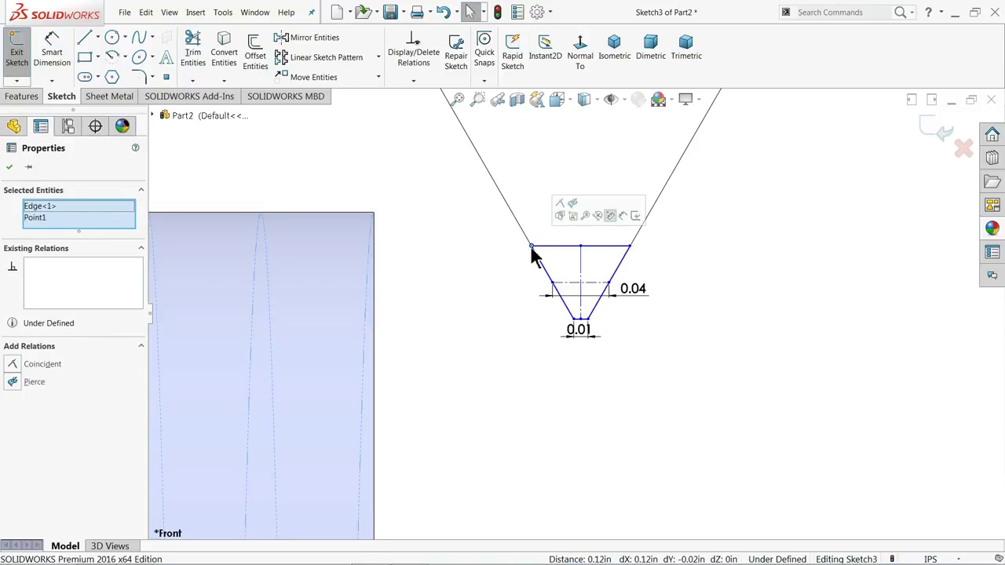
{"action": "left_click", "coordinate": [574, 211]}
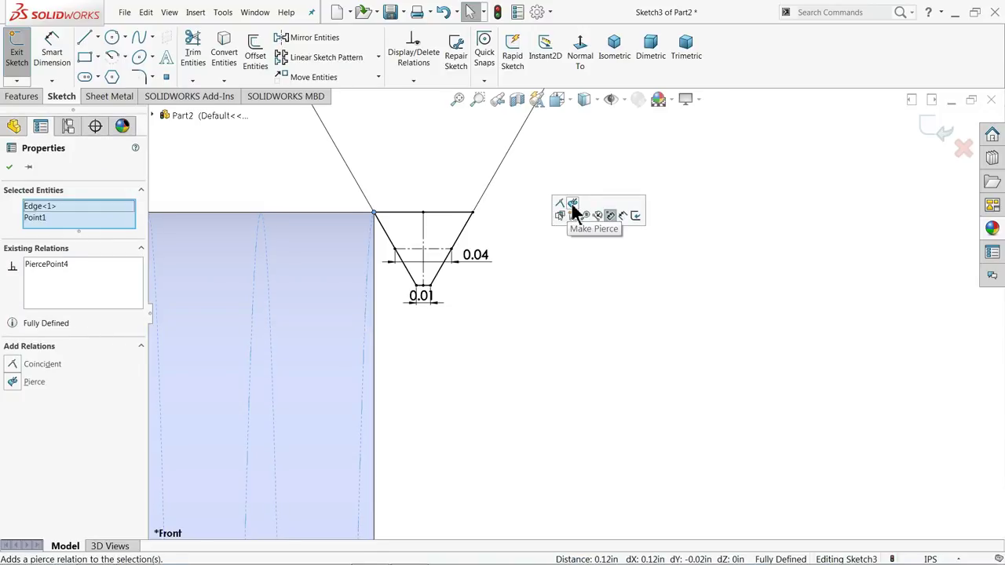
{"action": "left_click", "coordinate": [549, 249]}
{"action": "scroll", "coordinate": [538, 295], "scroll_direction": "up", "scroll_amount": 3}
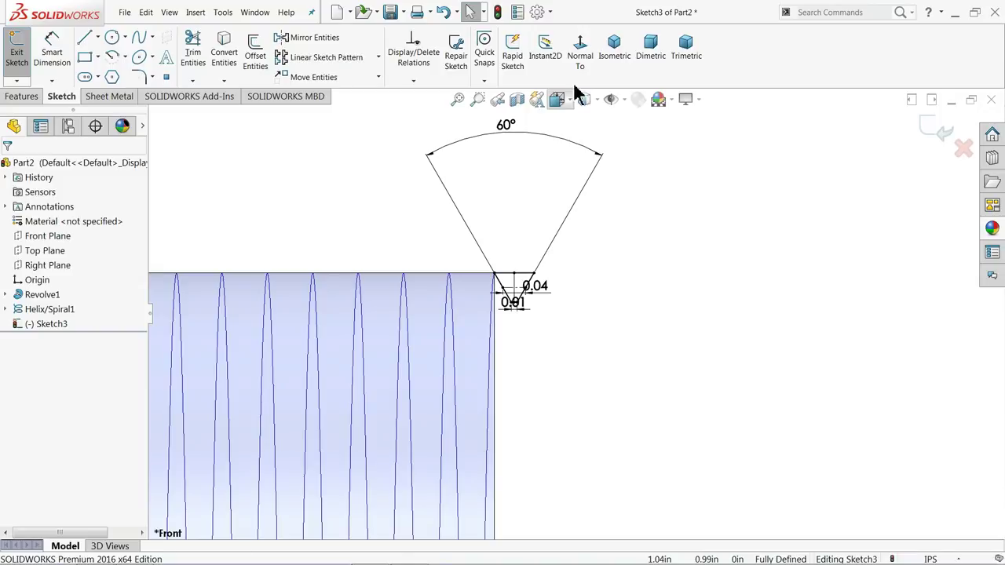
{"action": "left_click", "coordinate": [620, 55]}
{"action": "scroll", "coordinate": [856, 217], "scroll_direction": "down", "scroll_amount": 3}
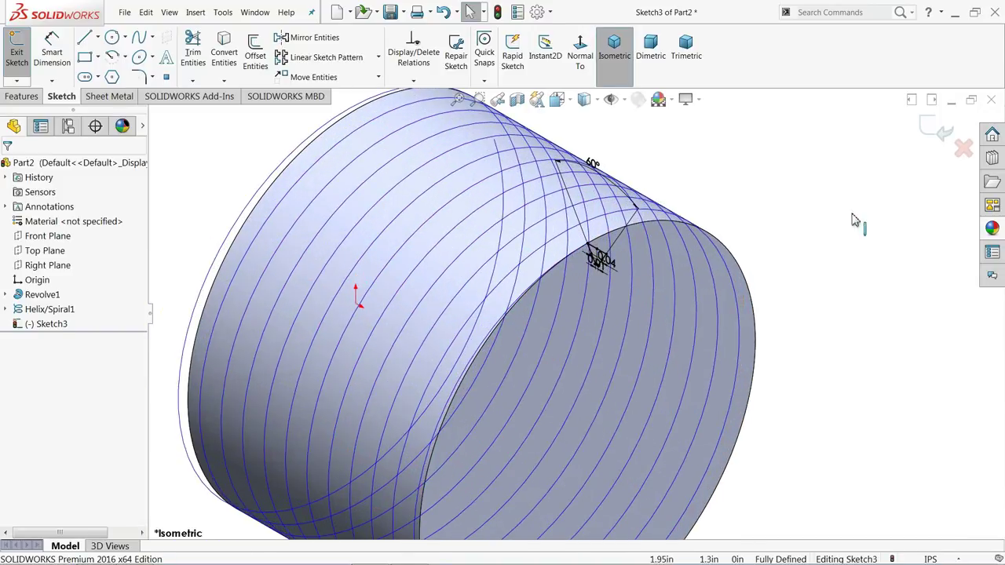
{"action": "left_click", "coordinate": [937, 131]}
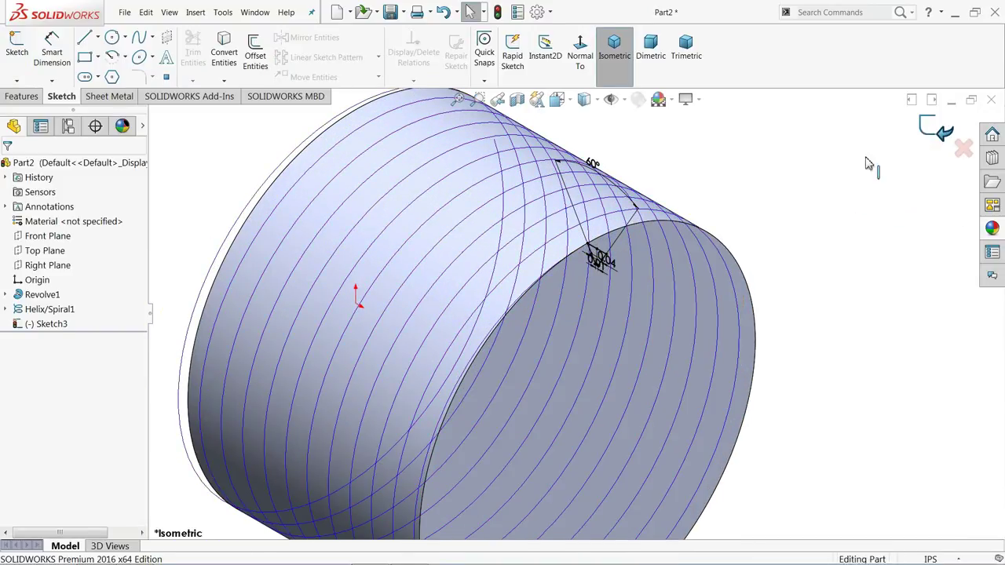
- Create a swept cut using the trapezoid sketch as the profile and the helix as the path
{"action": "left_click", "coordinate": [21, 96]}
{"action": "left_click", "coordinate": [324, 37]}
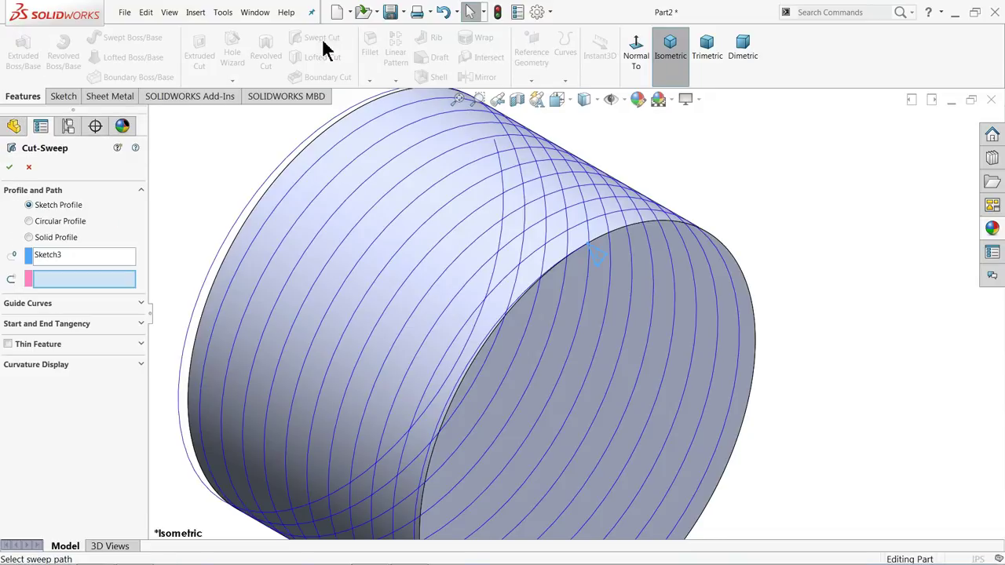
{"action": "scroll", "coordinate": [581, 260], "scroll_direction": "down", "scroll_amount": 2}
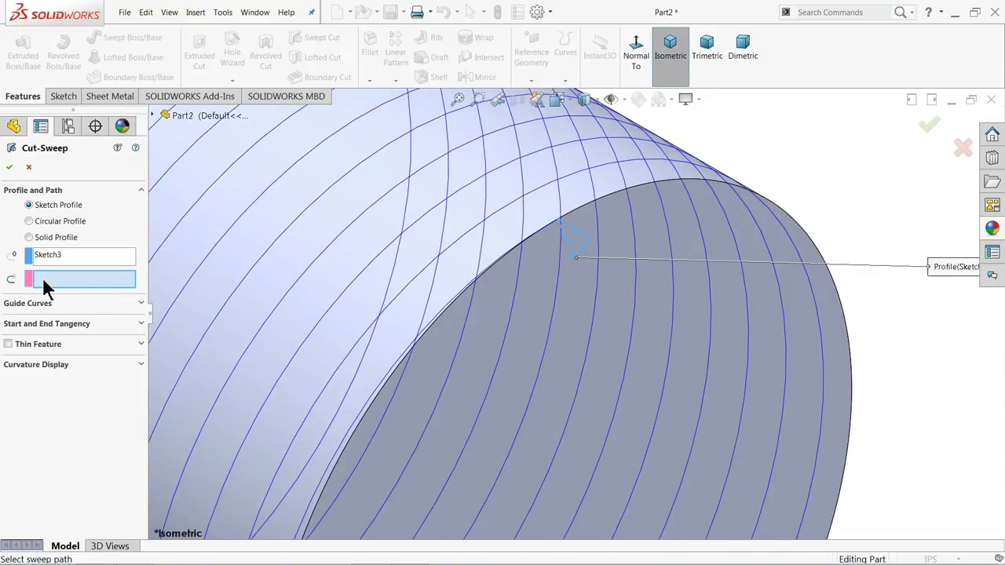
{"action": "left_click", "coordinate": [524, 265]}
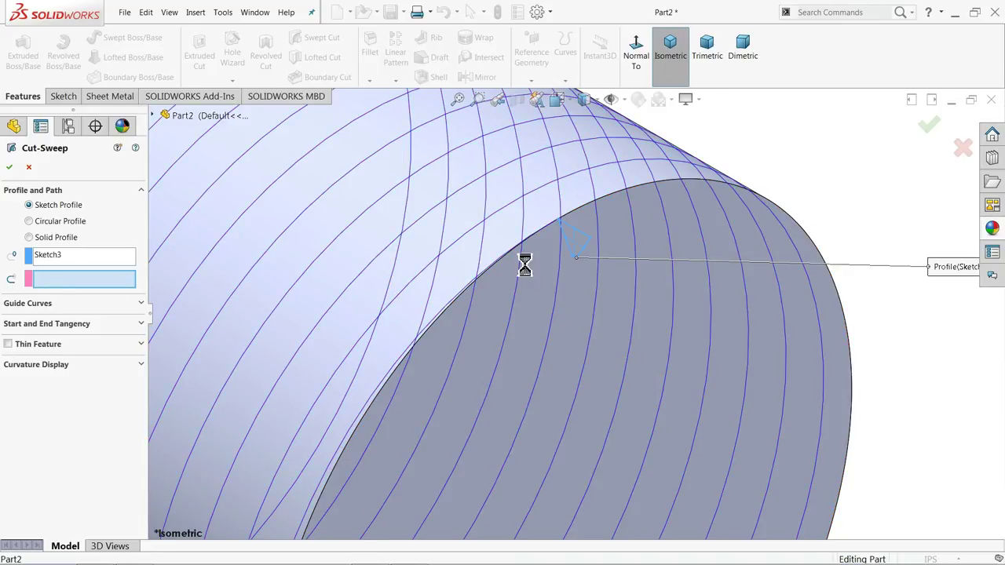
{"action": "scroll", "coordinate": [589, 293], "scroll_direction": "up", "scroll_amount": 5}
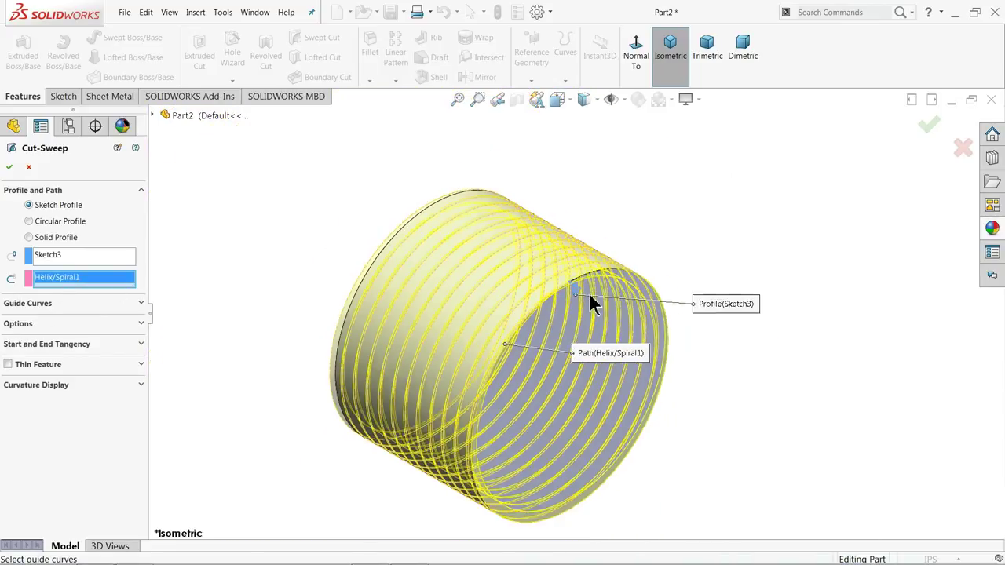
{"action": "mouse_move", "coordinate": [693, 342]}
{"action": "middle_mouse_down"}
{"action": "mouse_move", "coordinate": [753, 336]}
{"action": "mouse_move", "coordinate": [704, 334]}
{"action": "middle_mouse_up"}
{"action": "scroll", "coordinate": [549, 352], "scroll_direction": "down", "scroll_amount": 5}
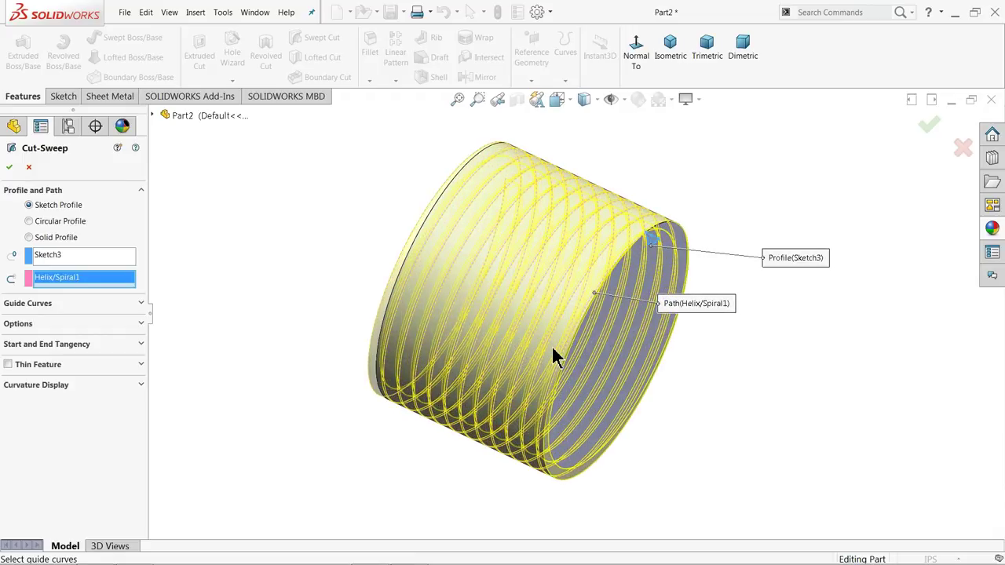
{"action": "middle_click_drag", "start_coordinate": [174, 348], "coordinate": [285, 330]}
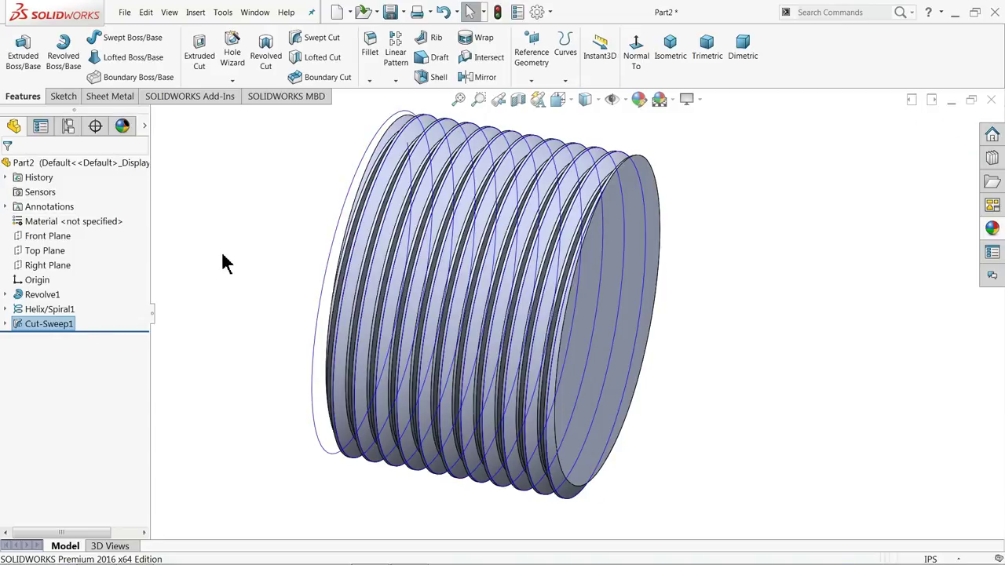
- Hide the helix curve on the threaded cylinder
{"action": "middle_click_drag", "start_coordinate": [264, 256], "coordinate": [521, 348]}
{"action": "scroll", "coordinate": [448, 337], "scroll_direction": "down", "scroll_amount": 2}
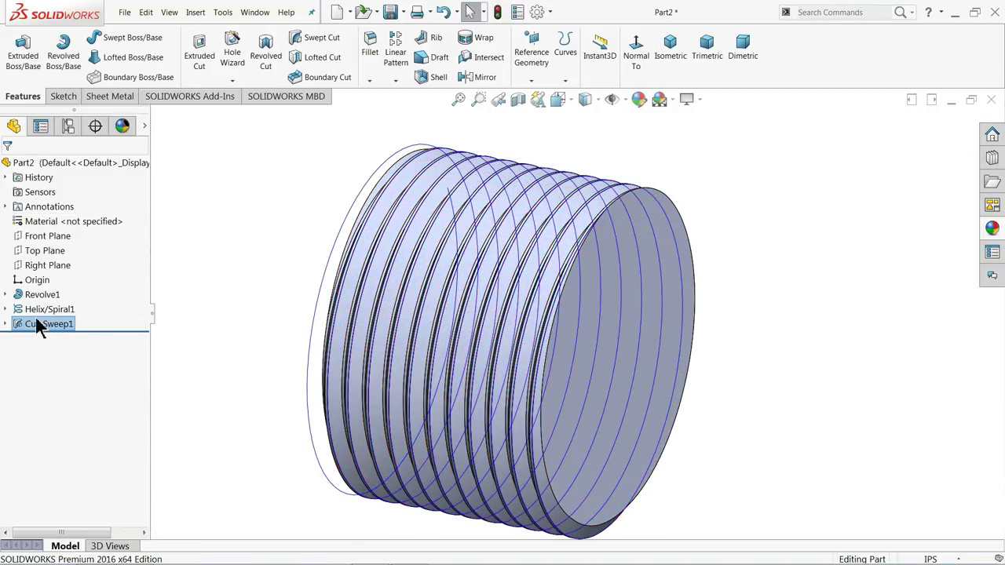
{"action": "left_click", "coordinate": [36, 311]}
{"action": "left_click", "coordinate": [22, 292]}
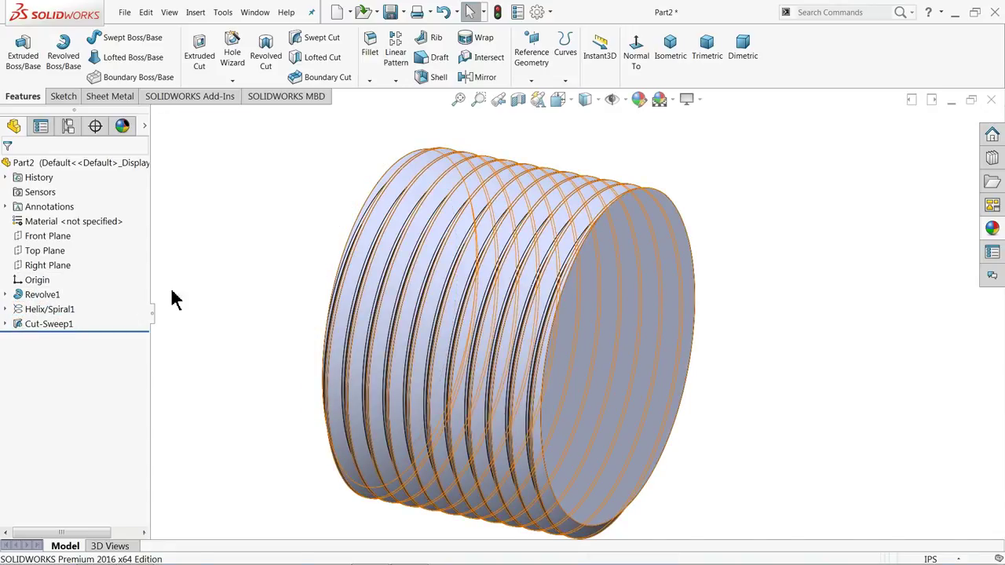
- Show the sketch that belongs to the revolved base feature
{"action": "middle_click_drag", "start_coordinate": [243, 284], "coordinate": [494, 216]}
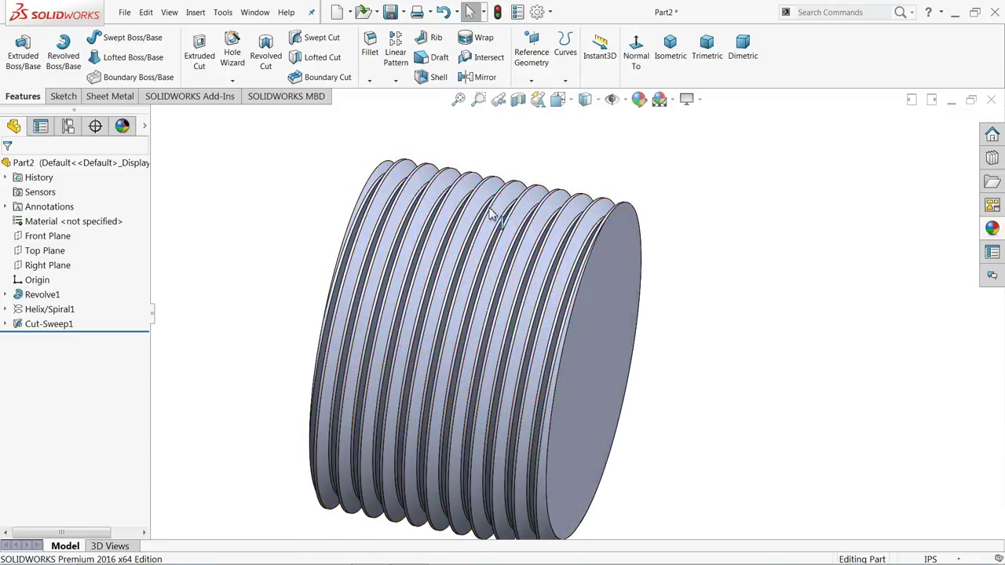
{"action": "left_click", "coordinate": [677, 58]}
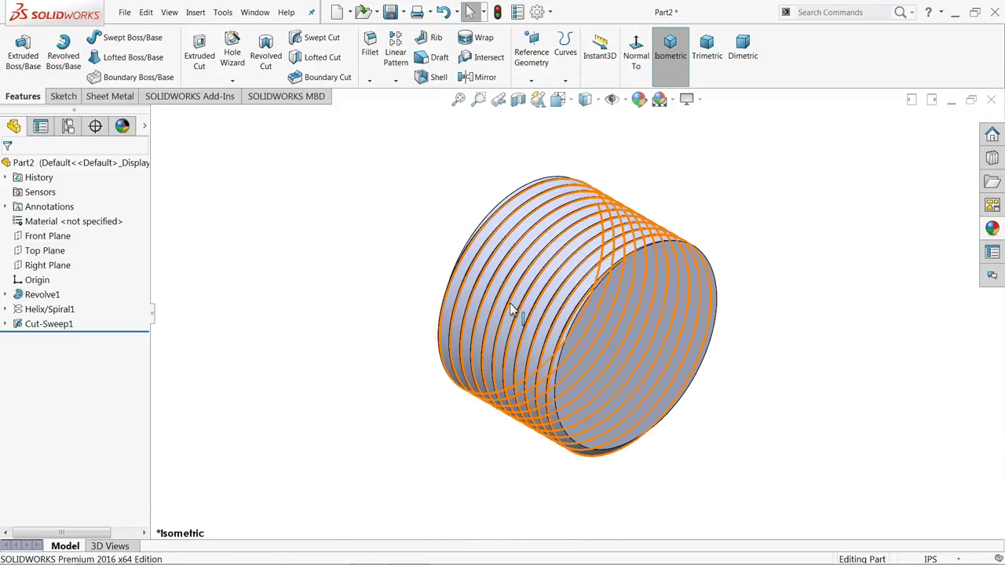
{"action": "middle_click_drag", "start_coordinate": [506, 313], "coordinate": [470, 282]}
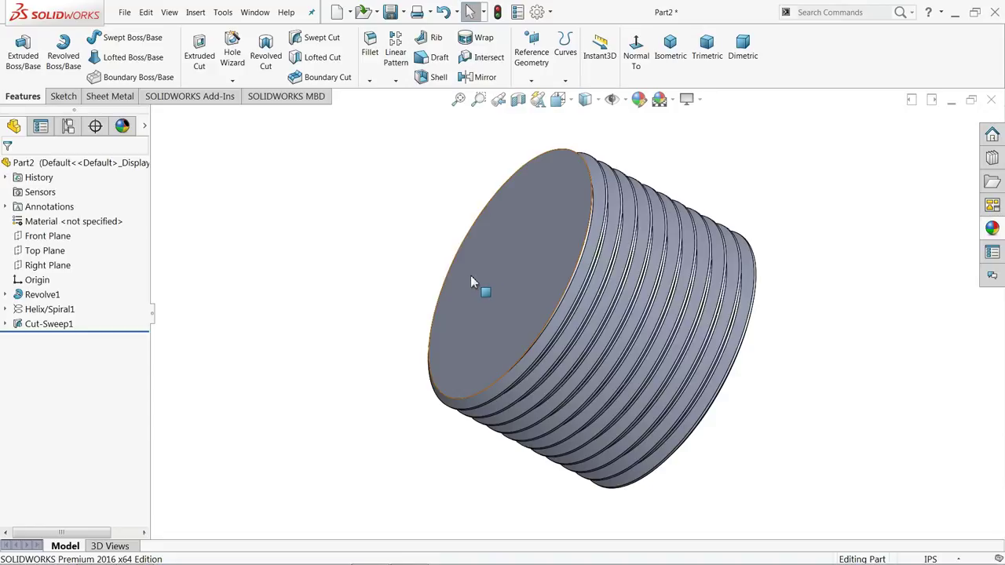
{"action": "left_click", "coordinate": [6, 294]}
{"action": "left_click", "coordinate": [41, 308]}
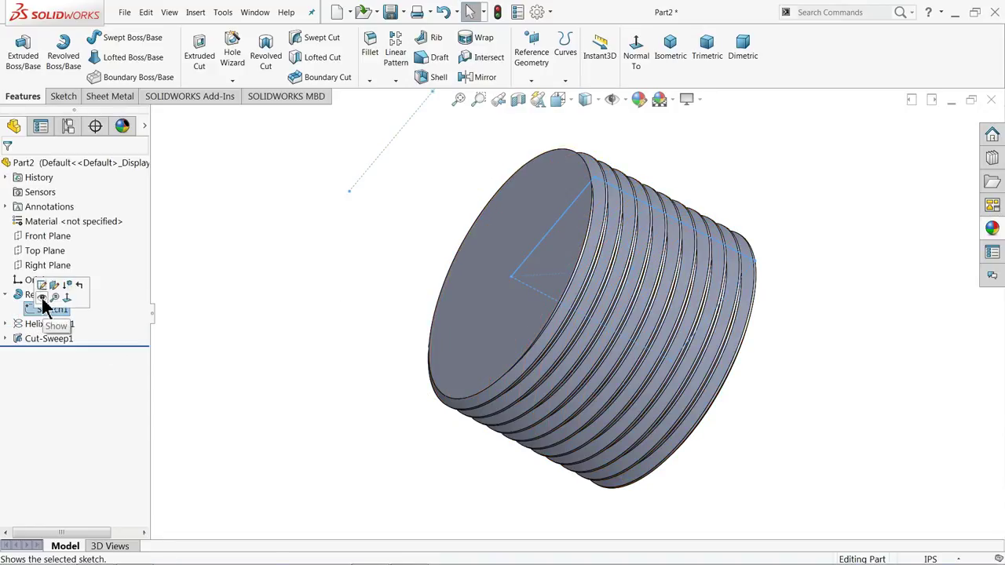
- Create a reference plane parallel to the Right Plane and coincident with the point midway along the shown sketch's detached centerline
{"action": "scroll", "coordinate": [352, 240], "scroll_direction": "up", "scroll_amount": 3}
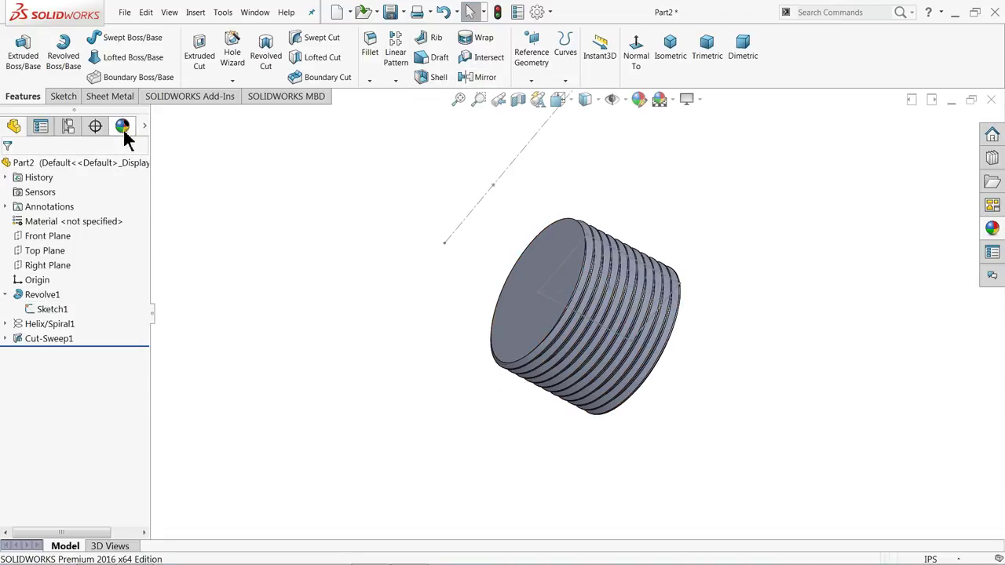
{"action": "left_click", "coordinate": [532, 82]}
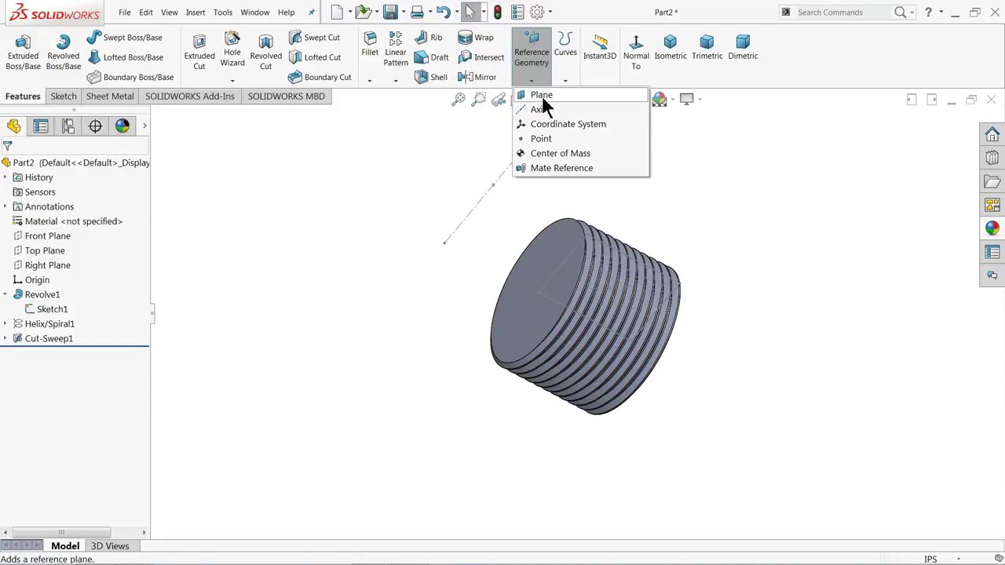
{"action": "left_click", "coordinate": [542, 96]}
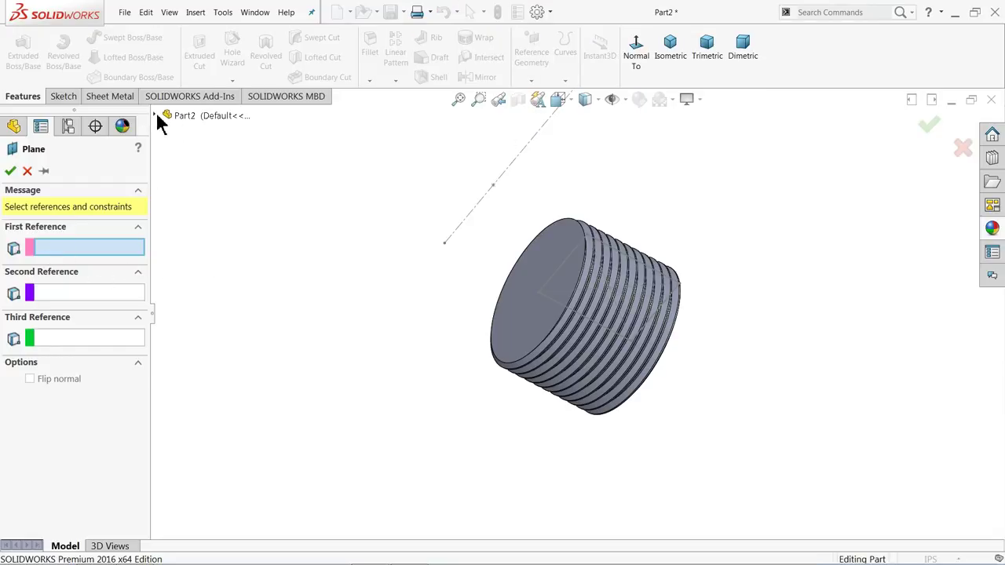
{"action": "left_click", "coordinate": [155, 115]}
{"action": "left_click", "coordinate": [208, 219]}
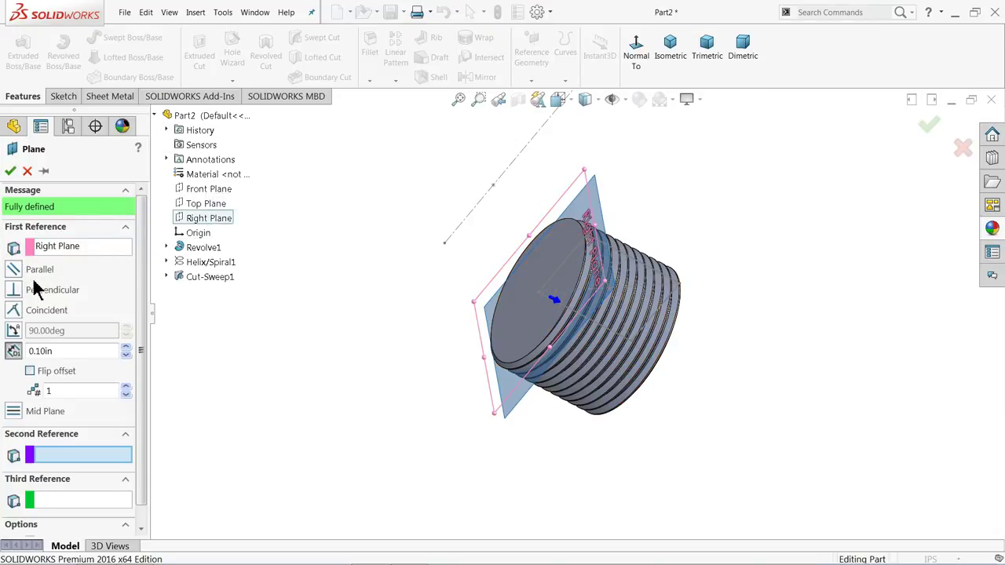
{"action": "left_click", "coordinate": [495, 191]}
{"action": "mouse_move", "coordinate": [451, 298]}
{"action": "middle_mouse_down"}
{"action": "mouse_move", "coordinate": [390, 247]}
{"action": "mouse_move", "coordinate": [439, 241]}
{"action": "middle_mouse_up"}
{"action": "middle_click_drag", "start_coordinate": [503, 198], "coordinate": [474, 179]}
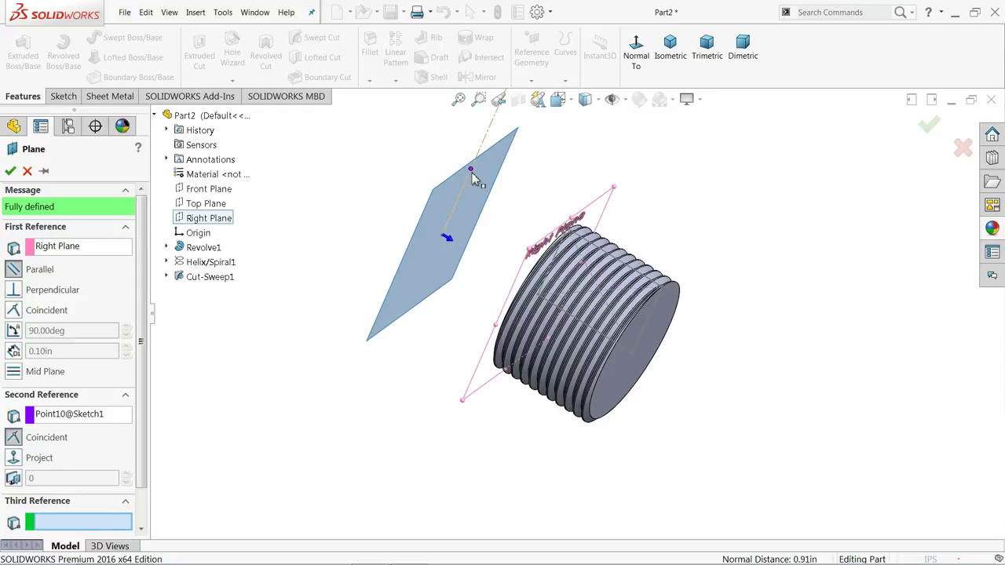
{"action": "left_click", "coordinate": [11, 170]}
- Sketch a 6-sided inscribed-circle polygon on the new plane, centered on the origin, with a vertex on the vertical centerline, about 1.5 in across flats
{"action": "middle_click_drag", "start_coordinate": [417, 246], "coordinate": [518, 243]}
{"action": "left_click", "coordinate": [63, 96]}
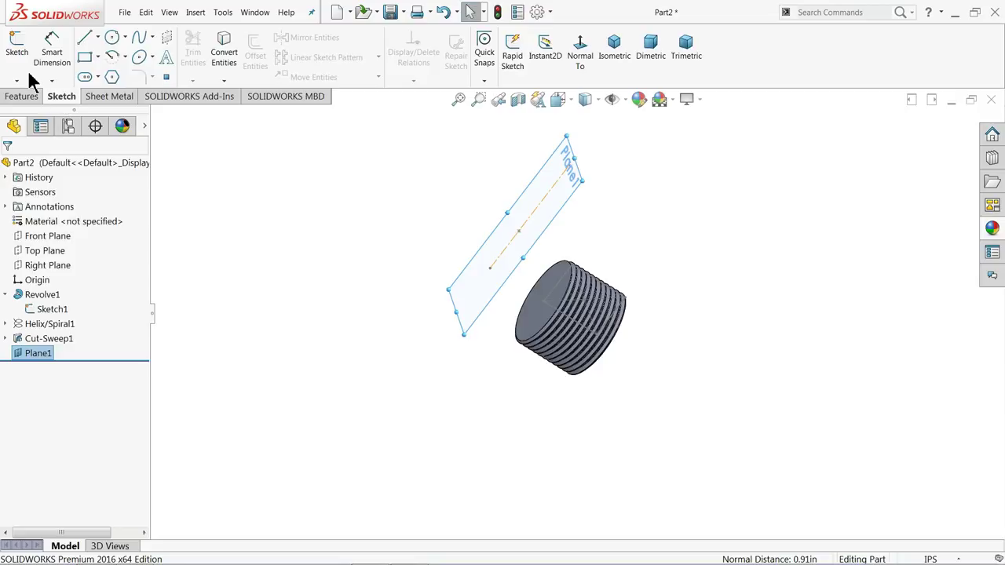
{"action": "left_click", "coordinate": [16, 55]}
{"action": "left_click", "coordinate": [579, 64]}
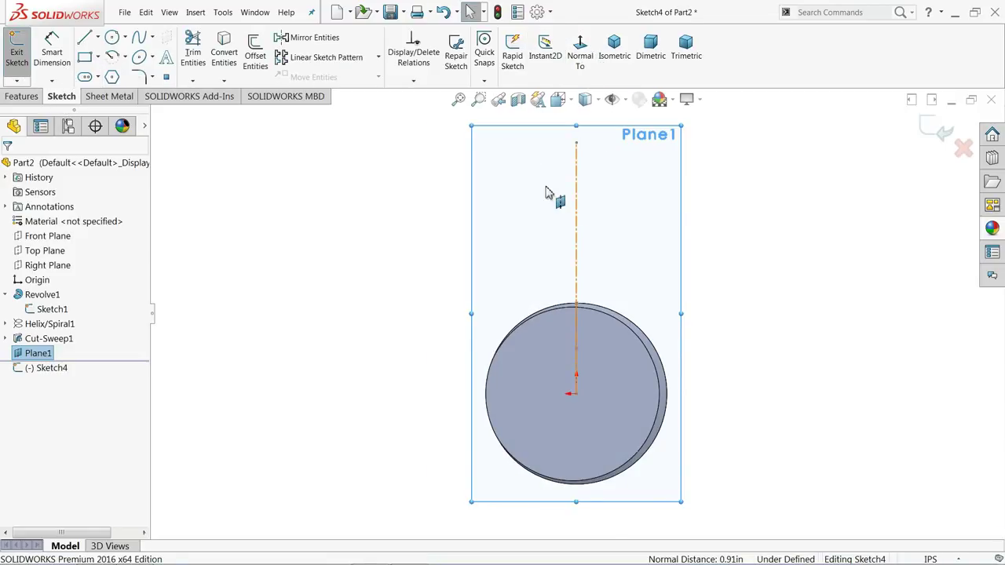
{"action": "left_click", "coordinate": [126, 38]}
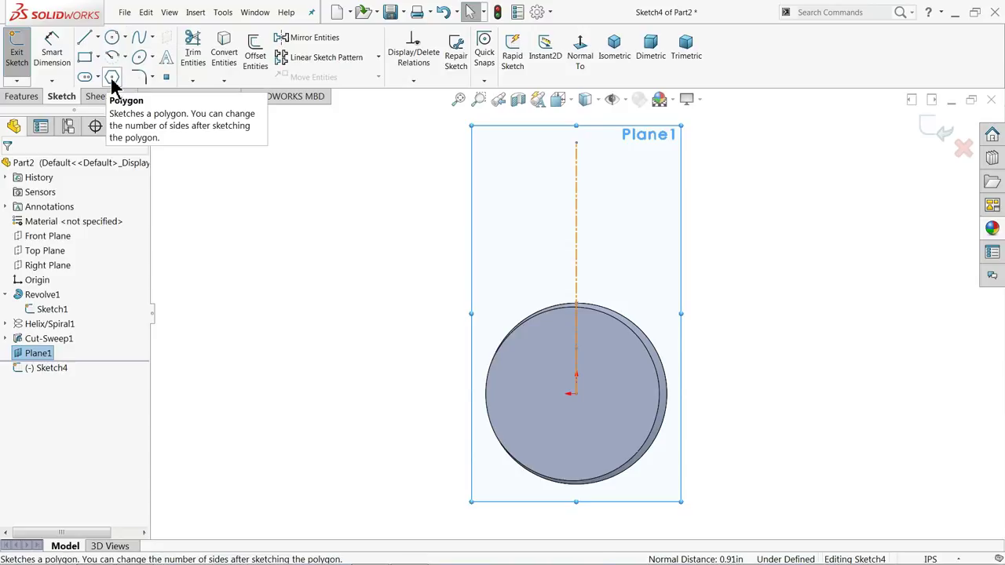
{"action": "left_click", "coordinate": [112, 79]}
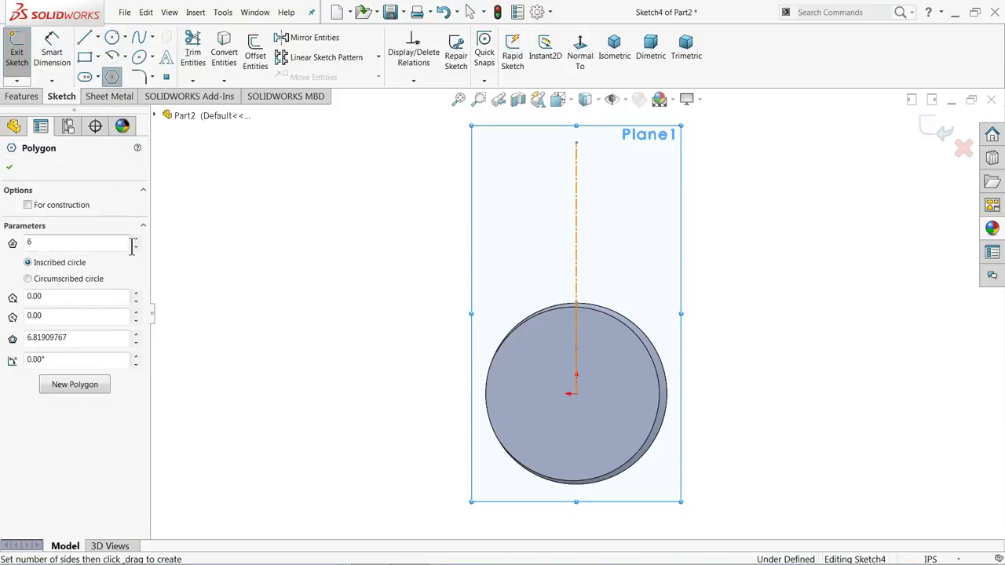
{"action": "left_click", "coordinate": [576, 394]}
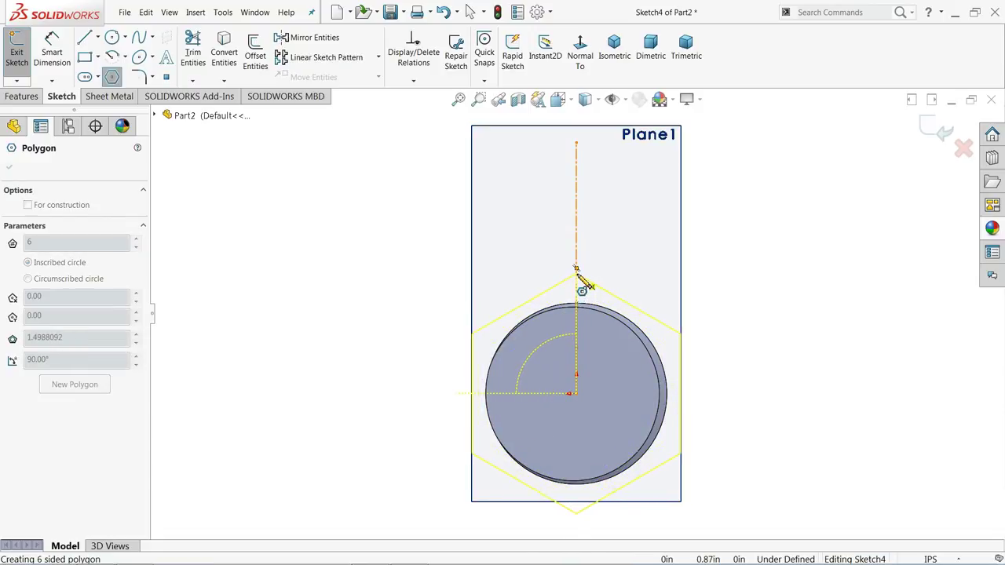
{"action": "left_click", "coordinate": [576, 273]}
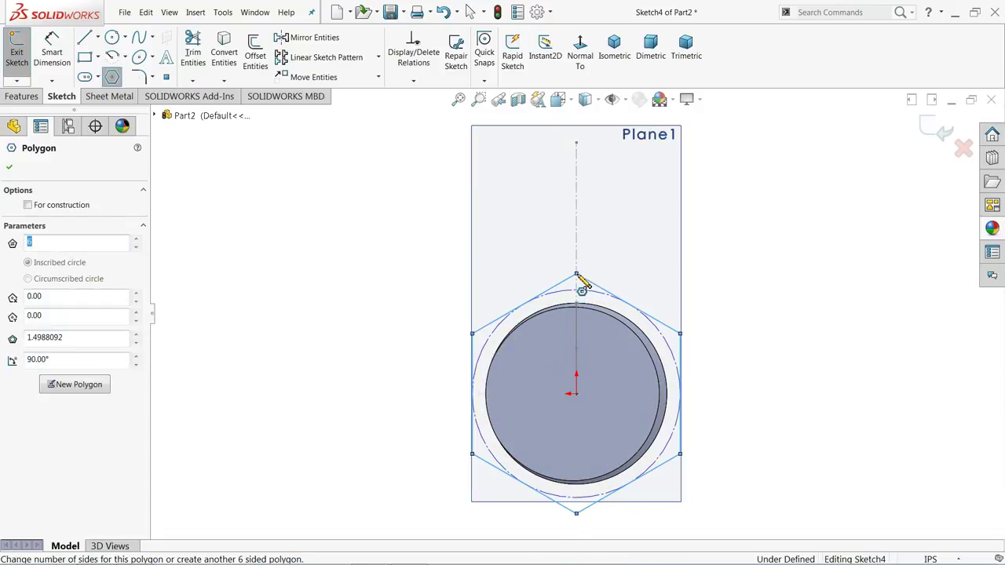
{"action": "right_click", "coordinate": [372, 278]}
{"action": "left_click", "coordinate": [402, 278]}
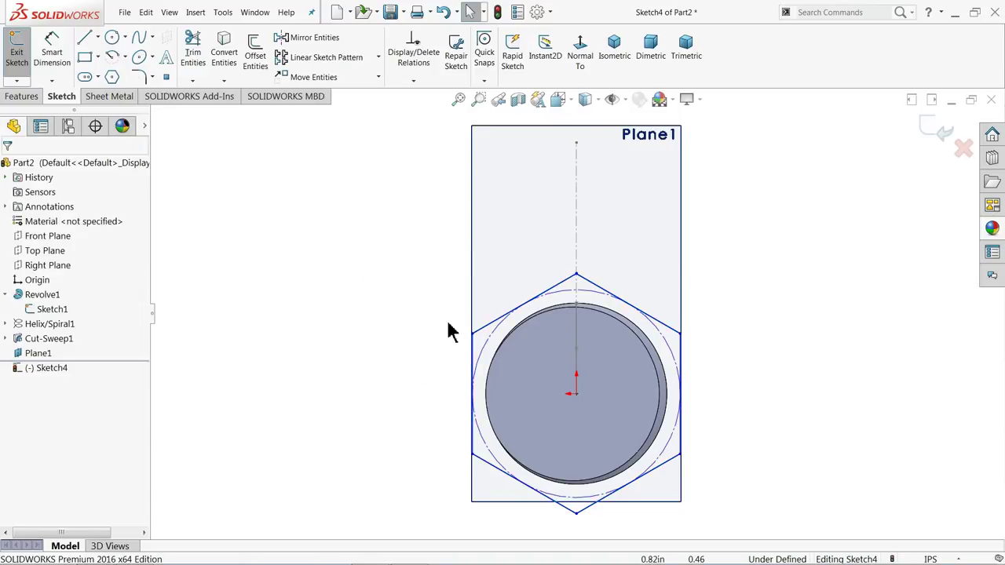
- Dimension the hexagon's width across its two vertical flats and set it to 1.3125 in
{"action": "left_click", "coordinate": [48, 61]}
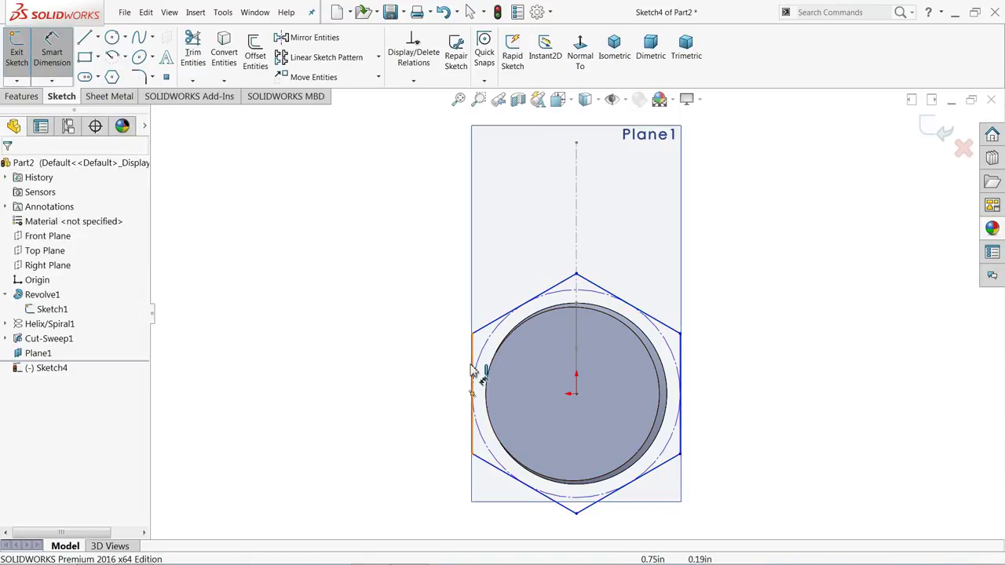
{"action": "scroll", "coordinate": [474, 369], "scroll_direction": "down", "scroll_amount": 3}
{"action": "left_click", "coordinate": [484, 426]}
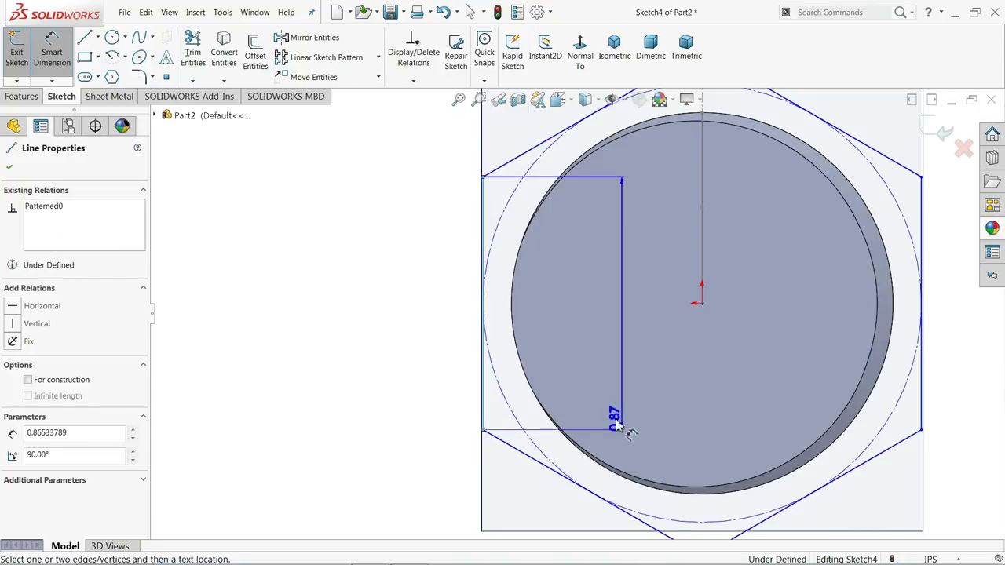
{"action": "left_click", "coordinate": [919, 408]}
{"action": "scroll", "coordinate": [853, 398], "scroll_direction": "up", "scroll_amount": 4}
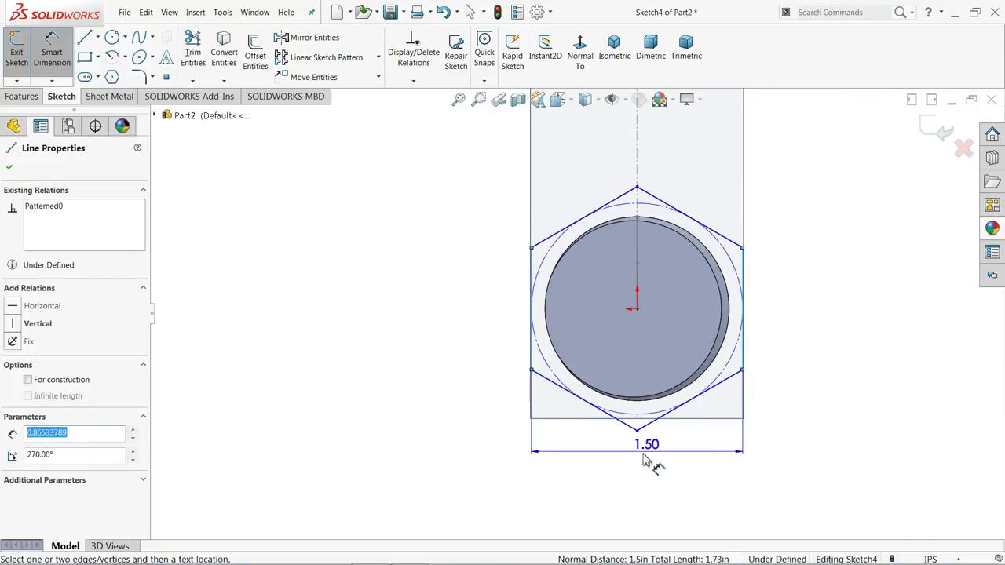
{"action": "left_click", "coordinate": [634, 469]}
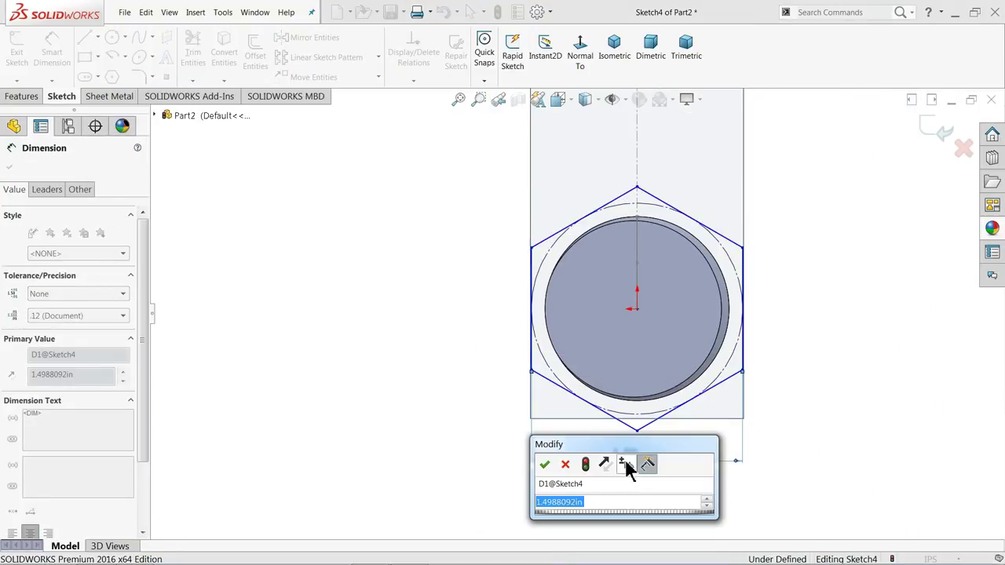
{"action": "type", "text": "1."}
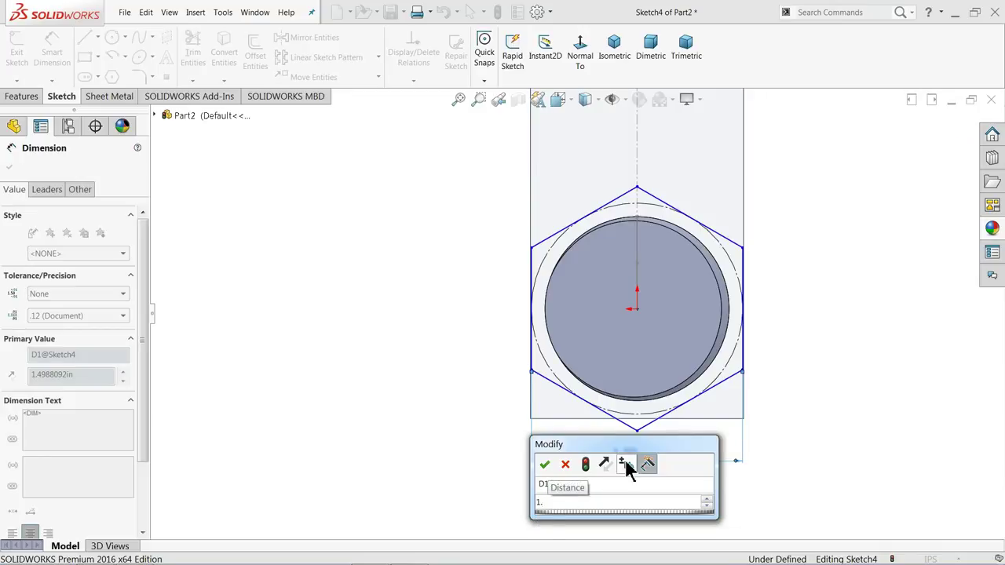
{"action": "type", "text": "3125"}
{"action": "key", "text": "Return"}
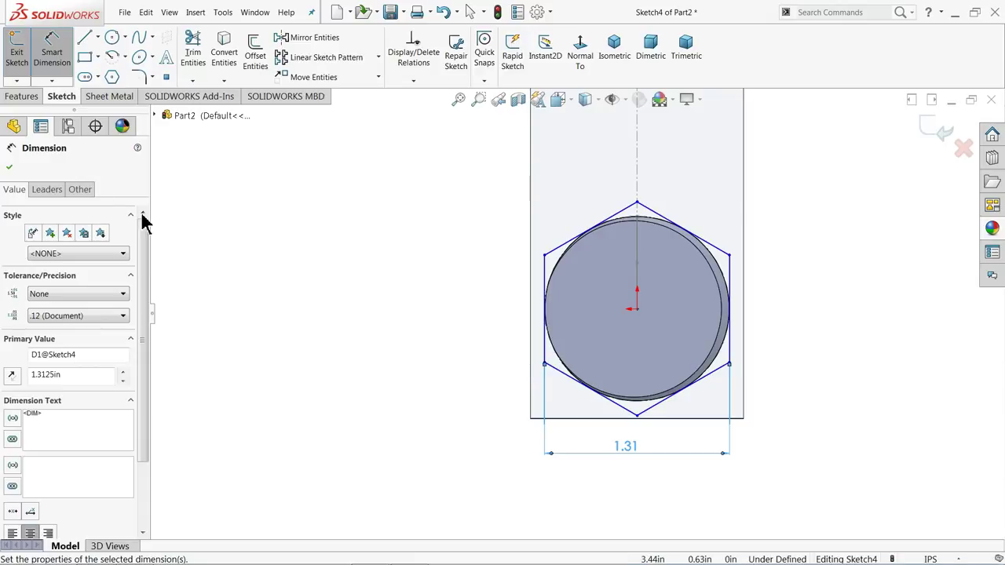
{"action": "left_click", "coordinate": [10, 167]}
- Add a Vertical relation to one of the hexagon's upright sides to fully define the sketch
{"action": "scroll", "coordinate": [632, 282], "scroll_direction": "down", "scroll_amount": 2}
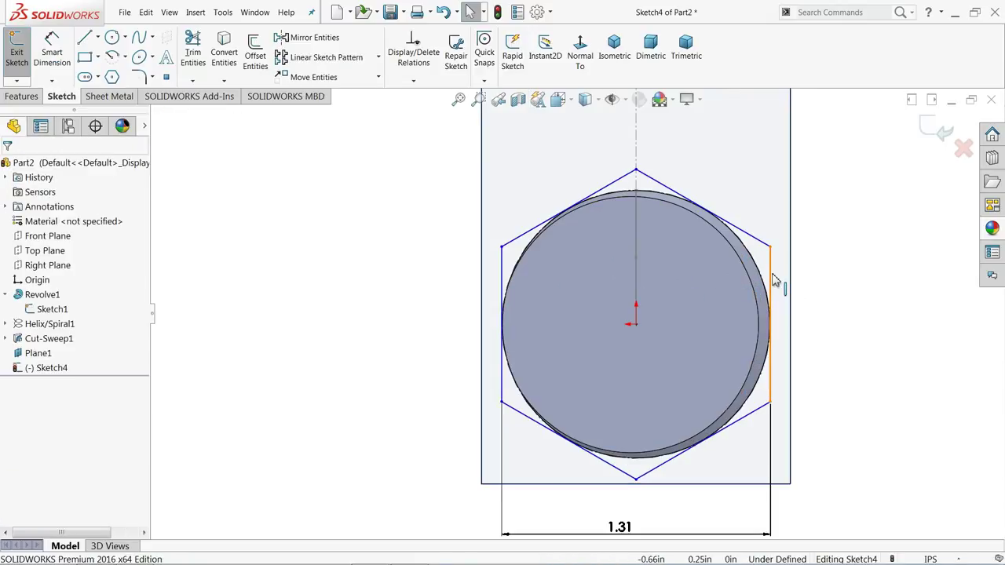
{"action": "left_click", "coordinate": [774, 280]}
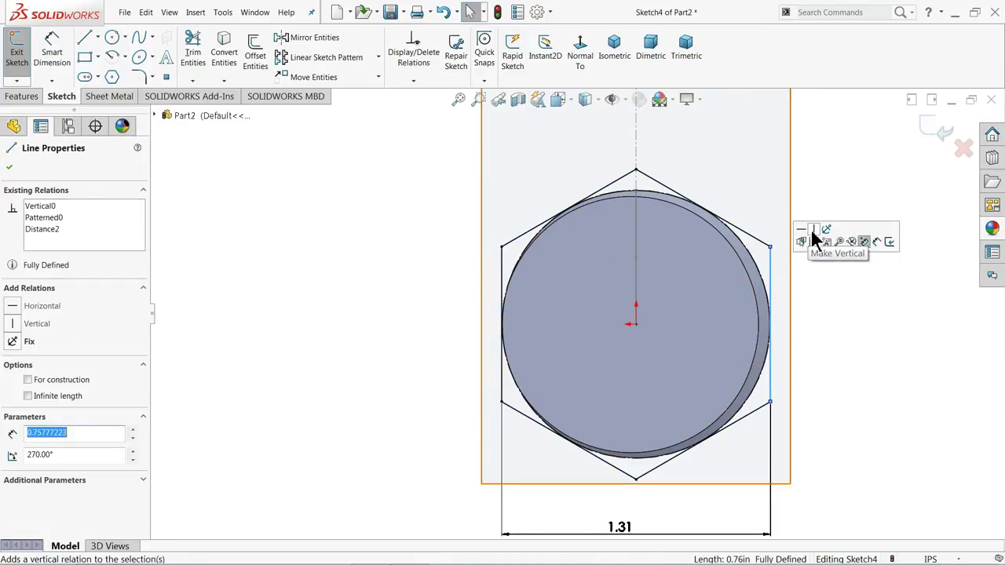
{"action": "left_click", "coordinate": [841, 182]}
- Start a boss extrusion of the hexagon sketch in an isometric view
{"action": "scroll", "coordinate": [740, 340], "scroll_direction": "up", "scroll_amount": 3}
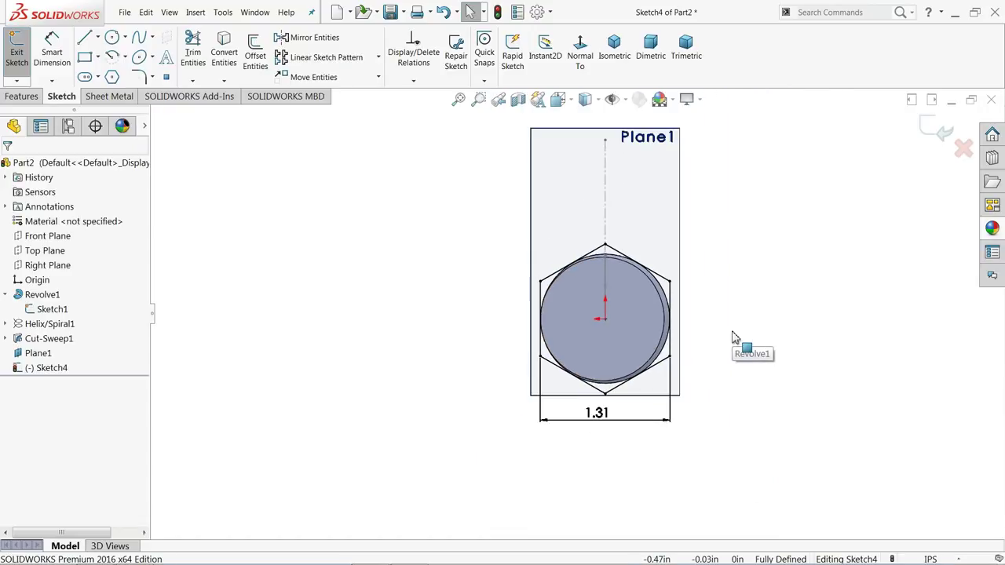
{"action": "left_click", "coordinate": [618, 53]}
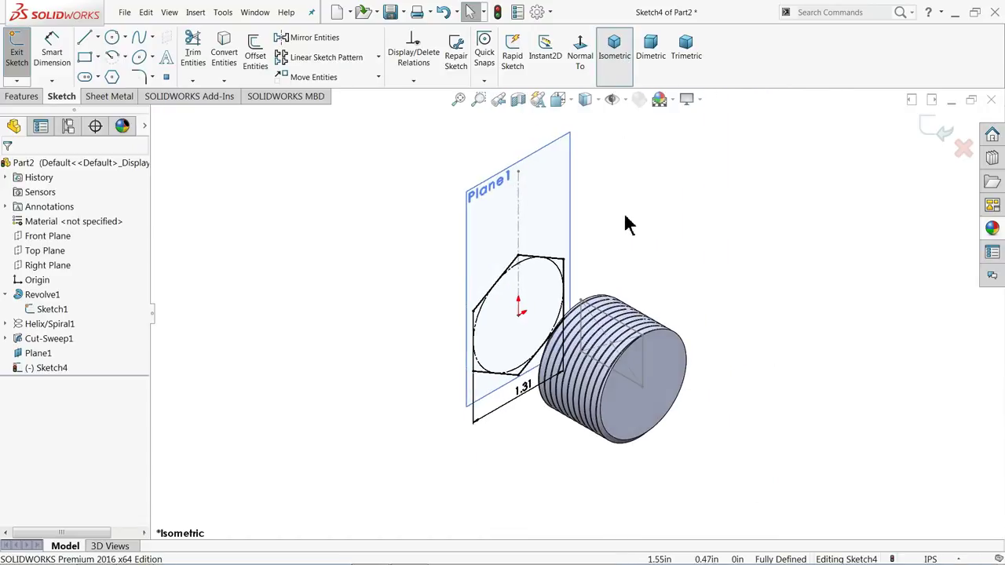
{"action": "left_click", "coordinate": [22, 96]}
{"action": "left_click", "coordinate": [23, 60]}
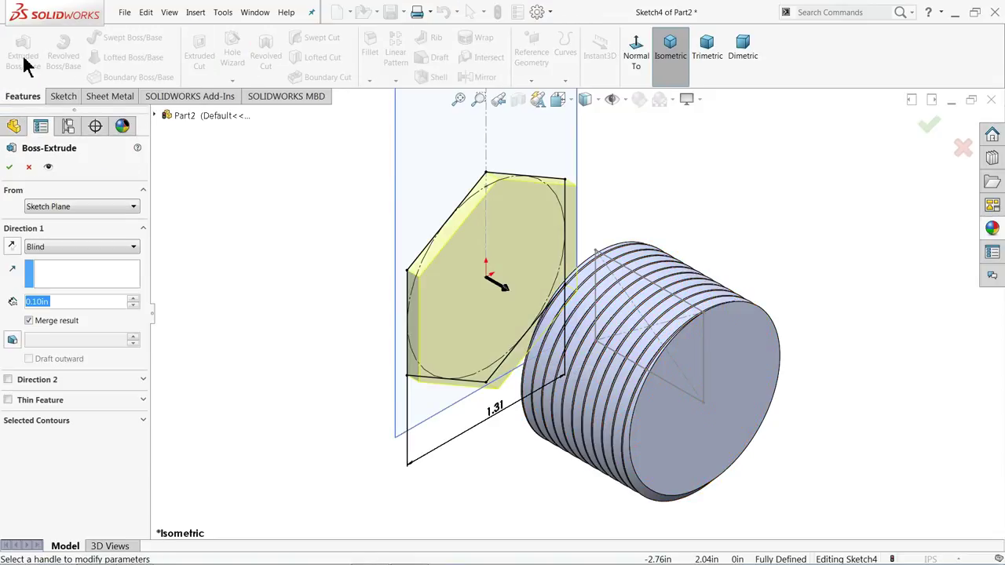
- Try ending the hexagon extrusion Up To Vertex at the origin point, and also with Up To Next
{"action": "left_click", "coordinate": [63, 246]}
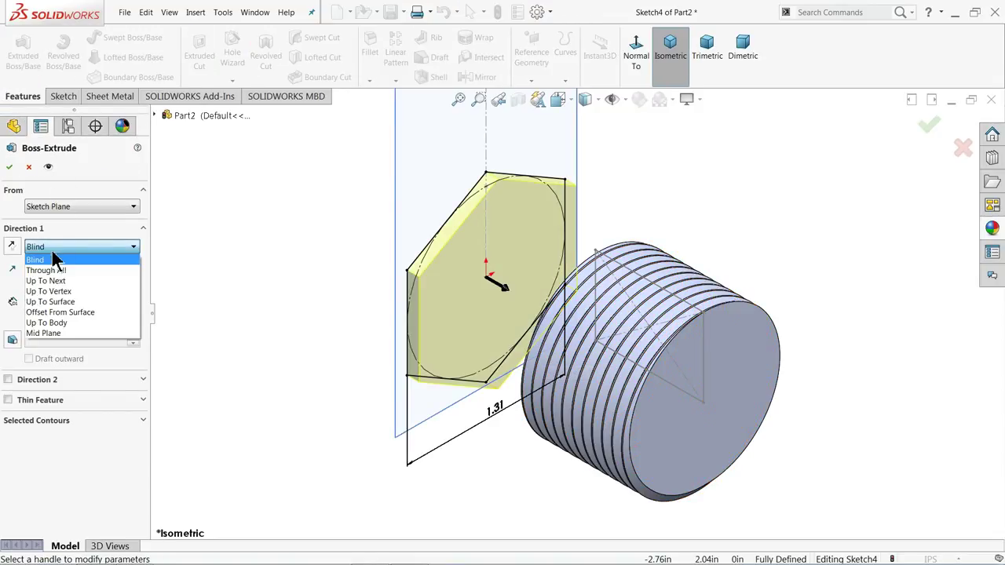
{"action": "left_click", "coordinate": [66, 294]}
{"action": "middle_click_drag", "start_coordinate": [302, 345], "coordinate": [503, 377]}
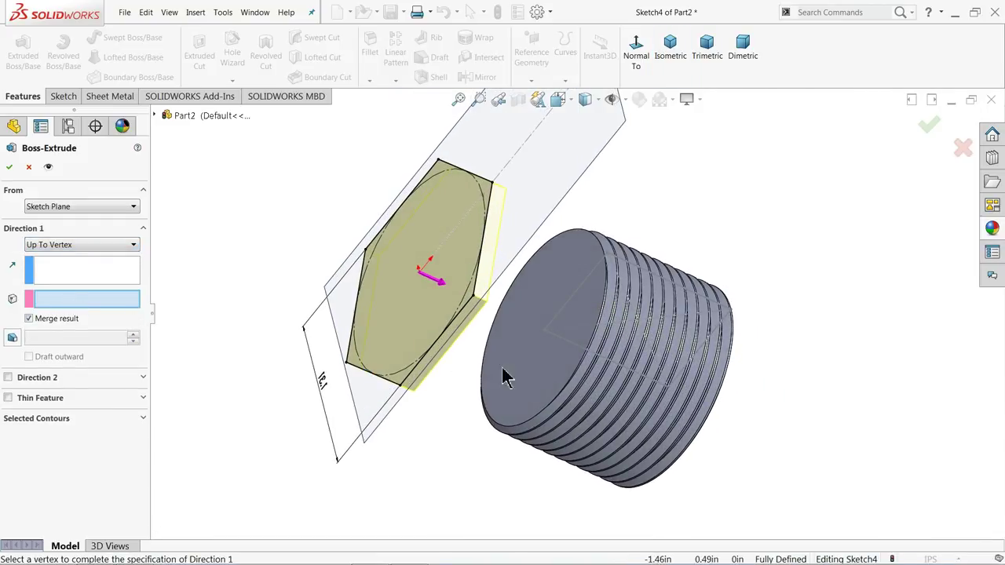
{"action": "left_click", "coordinate": [545, 332]}
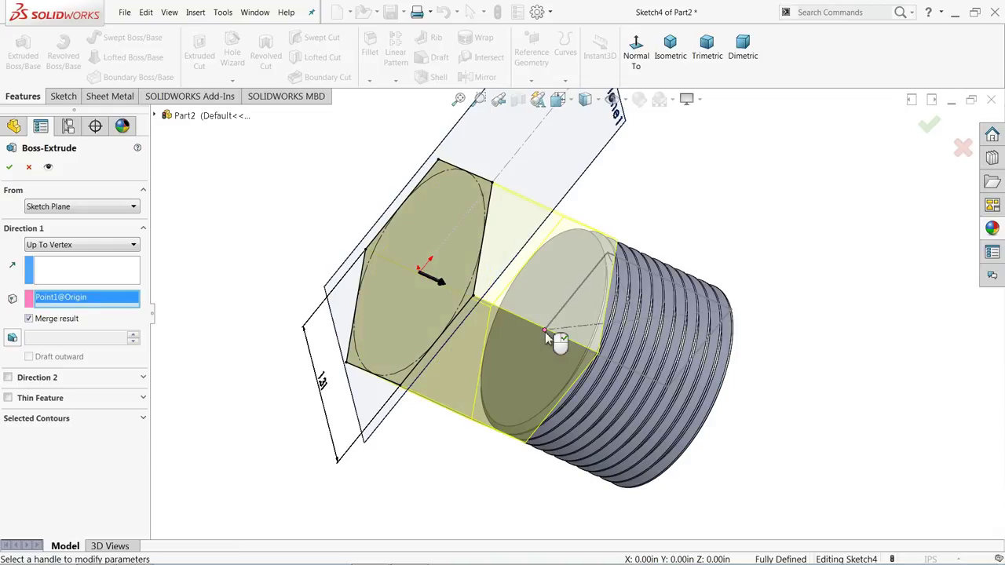
{"action": "middle_click_drag", "start_coordinate": [562, 379], "coordinate": [508, 355]}
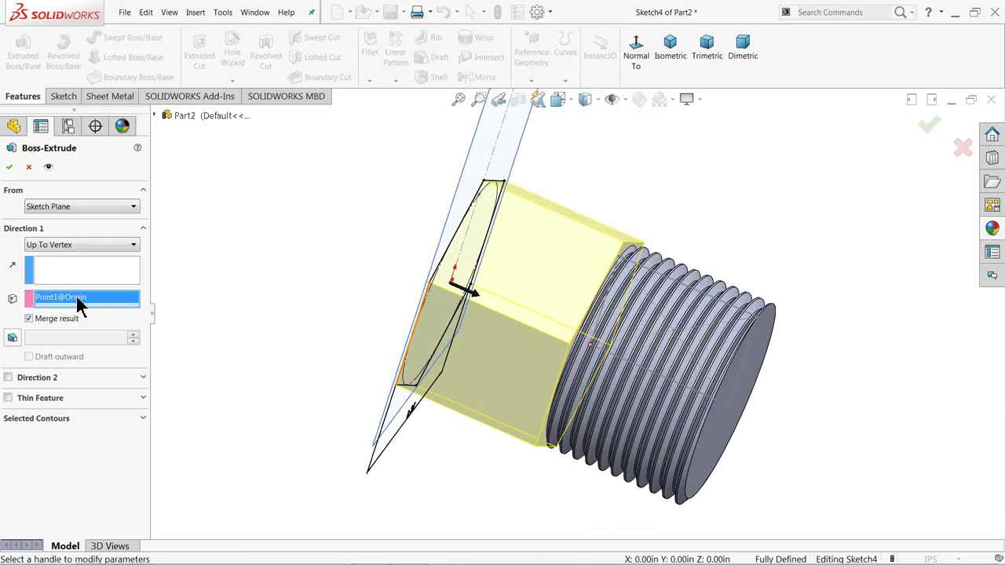
{"action": "left_click", "coordinate": [45, 246]}
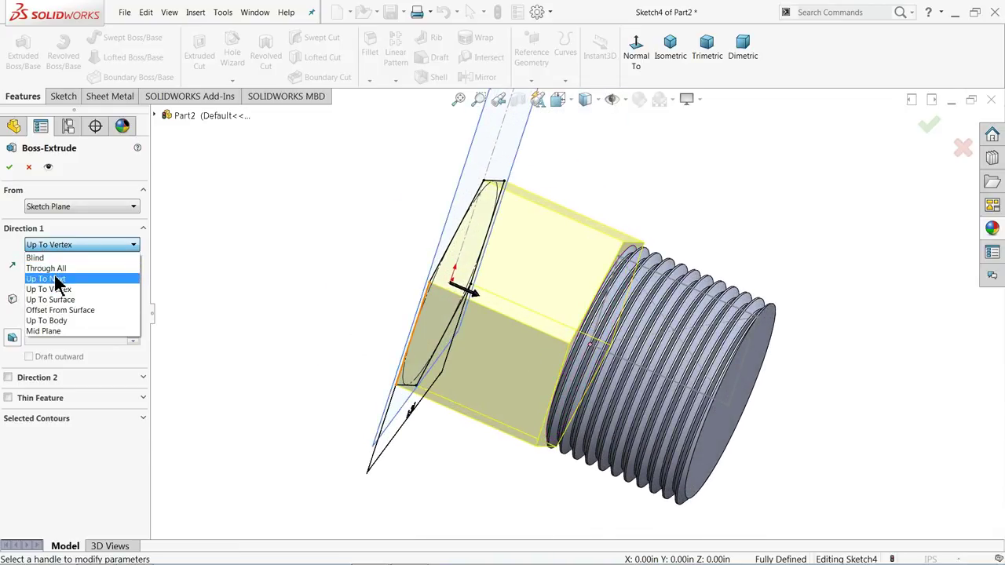
{"action": "left_click", "coordinate": [56, 280]}
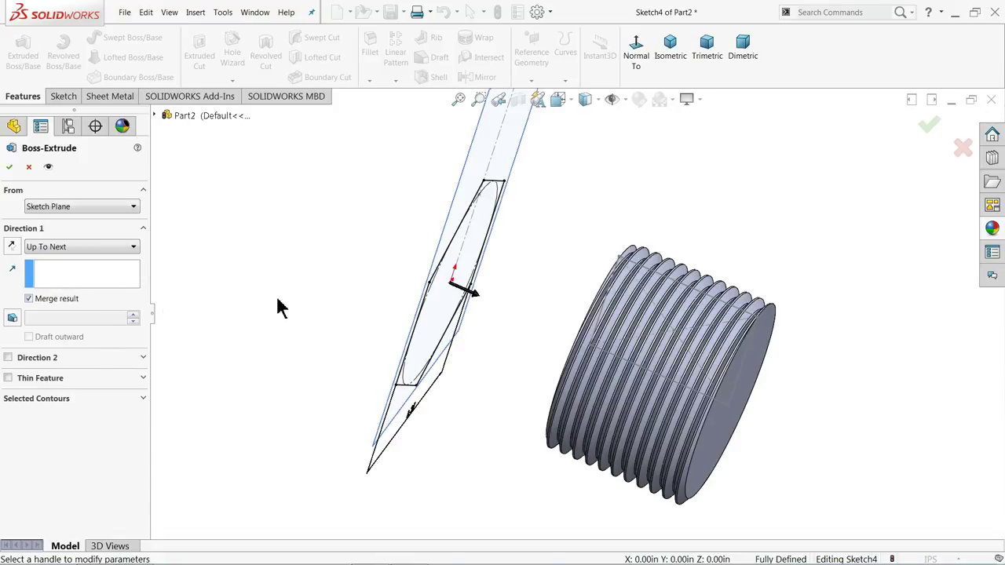
{"action": "middle_click_drag", "start_coordinate": [276, 306], "coordinate": [48, 208]}
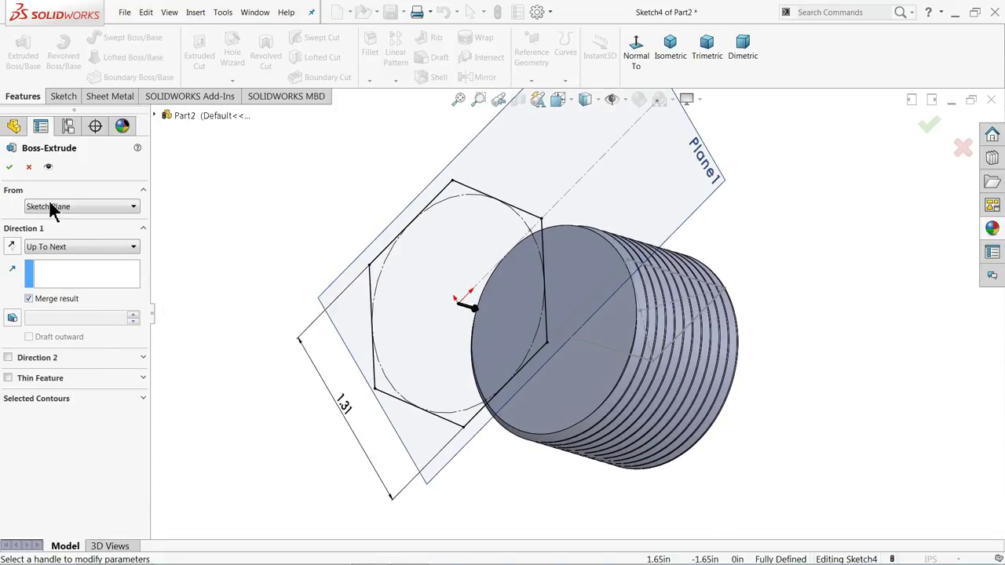
- Extrude the hexagon Up To Surface, ending at the threaded cylinder's facing end face, with the result merged
{"action": "left_click", "coordinate": [87, 249]}
{"action": "left_click", "coordinate": [65, 298]}
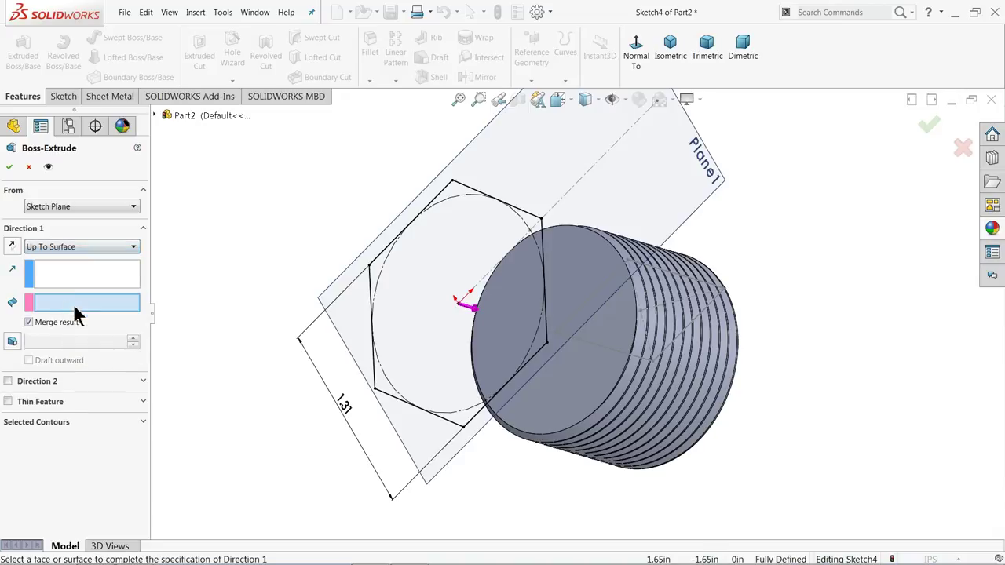
{"action": "left_click", "coordinate": [582, 375]}
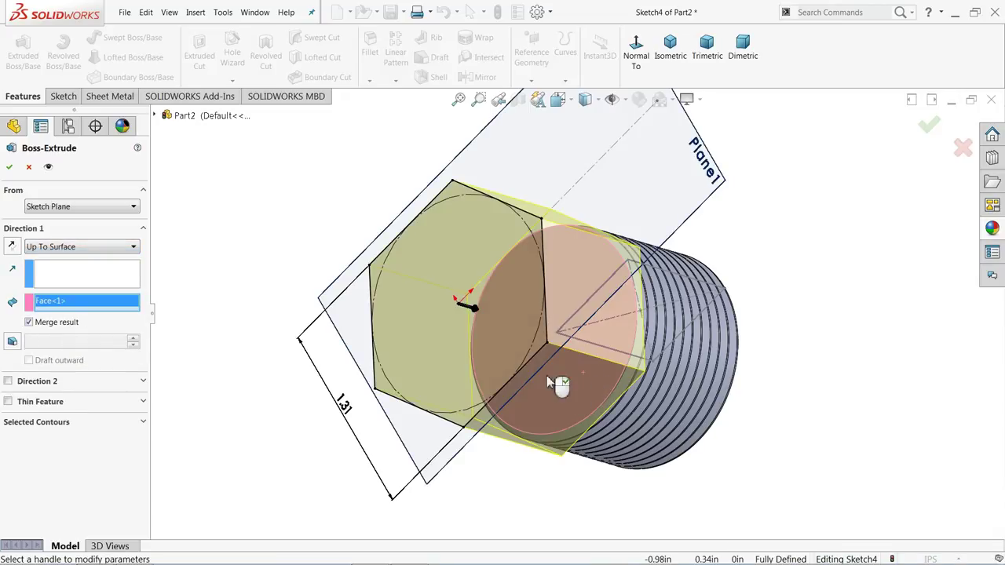
{"action": "middle_click_drag", "start_coordinate": [546, 383], "coordinate": [477, 342]}
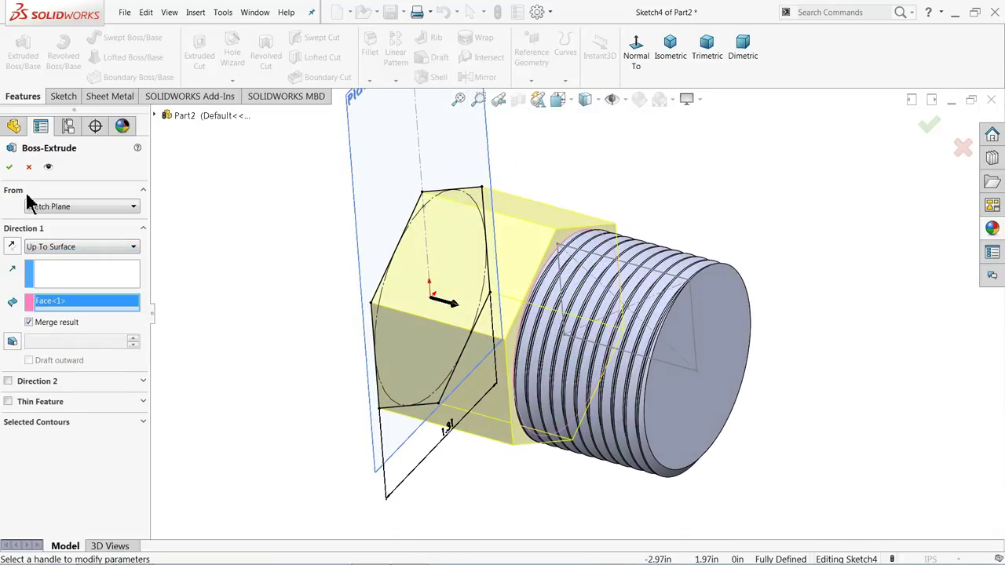
{"action": "left_click", "coordinate": [9, 166]}
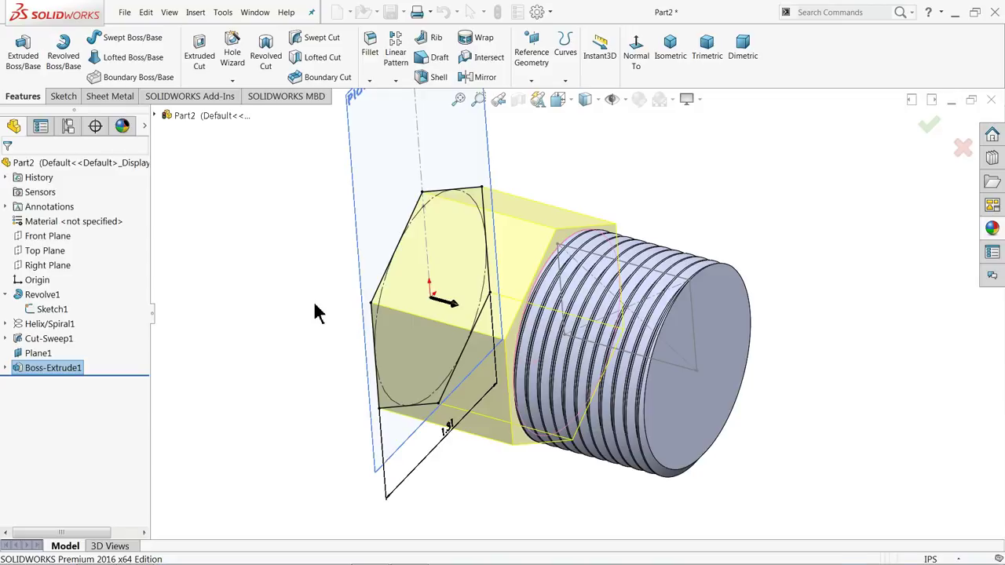
- Hide the offset reference plane and the revolved base feature's sketch
{"action": "left_click", "coordinate": [452, 208]}
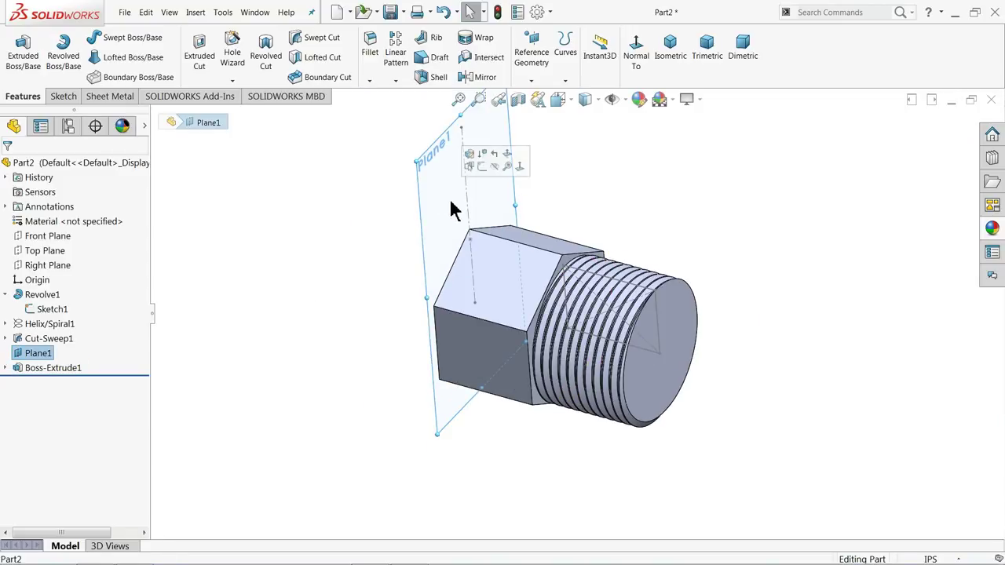
{"action": "left_click", "coordinate": [495, 168]}
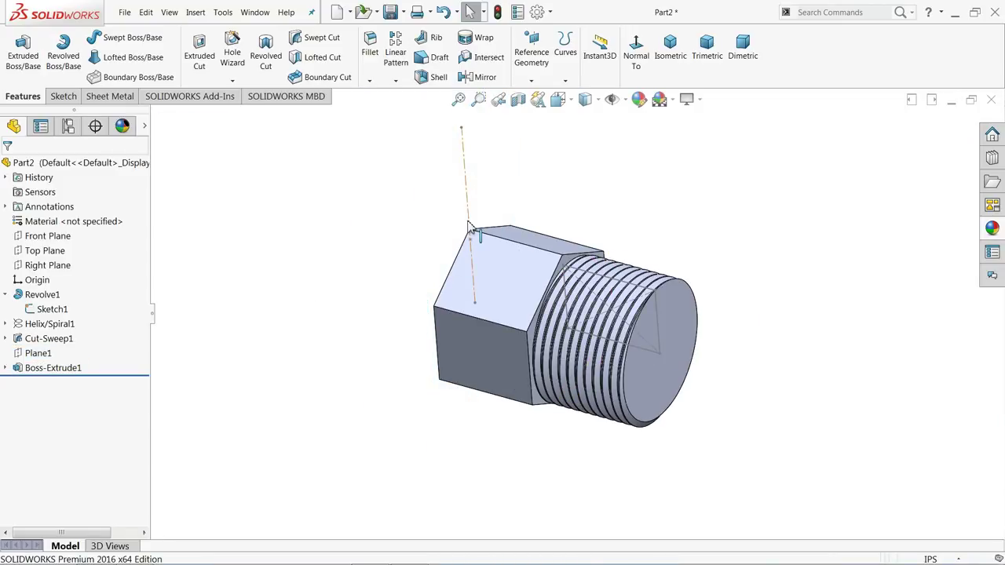
{"action": "left_click", "coordinate": [469, 227]}
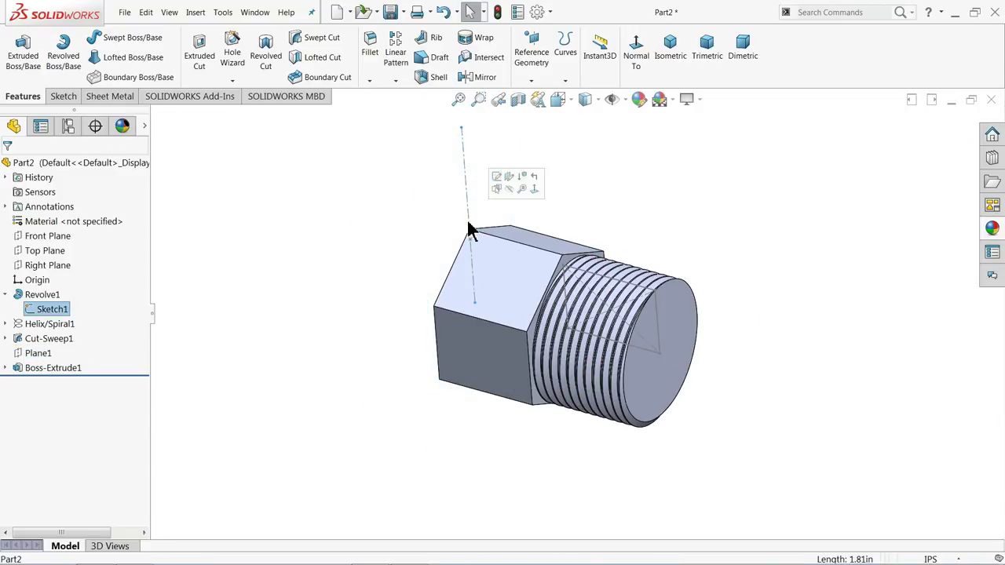
{"action": "left_click", "coordinate": [509, 199]}
{"action": "middle_click_drag", "start_coordinate": [418, 275], "coordinate": [746, 384]}
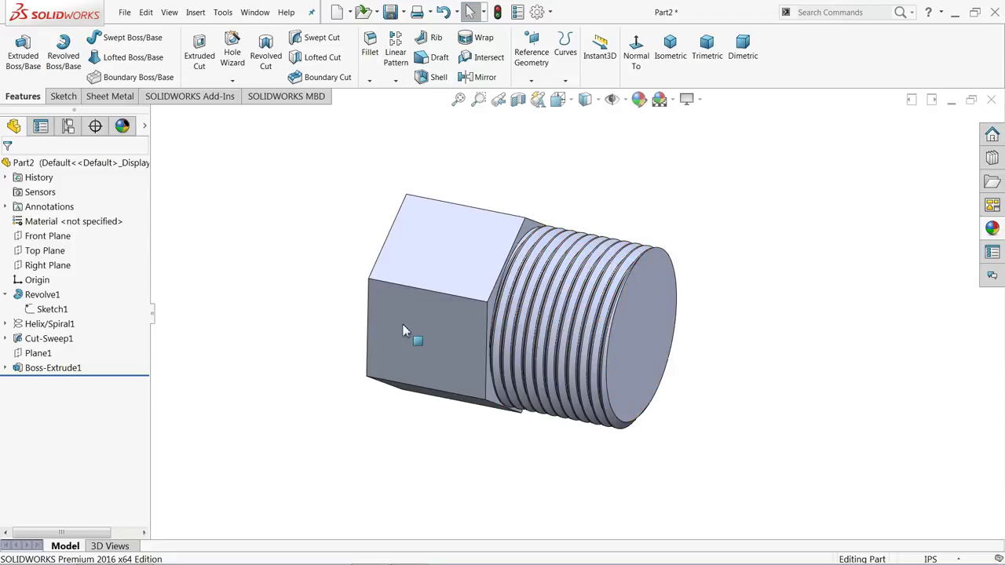
- Start a new sketch on the Front Plane and view it normal to the plane from the back
{"action": "left_click", "coordinate": [51, 237]}
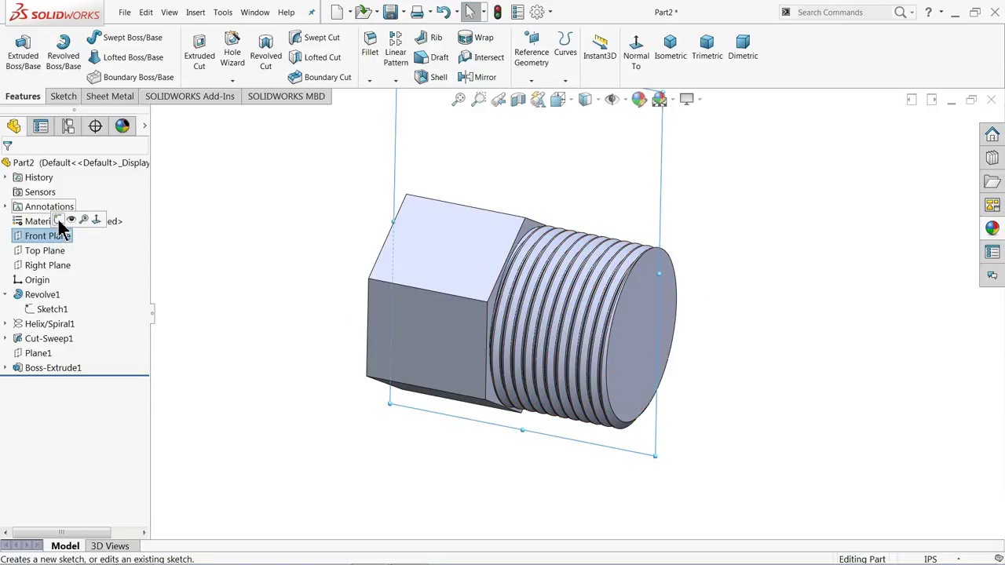
{"action": "left_click", "coordinate": [59, 222]}
{"action": "left_click", "coordinate": [581, 62]}
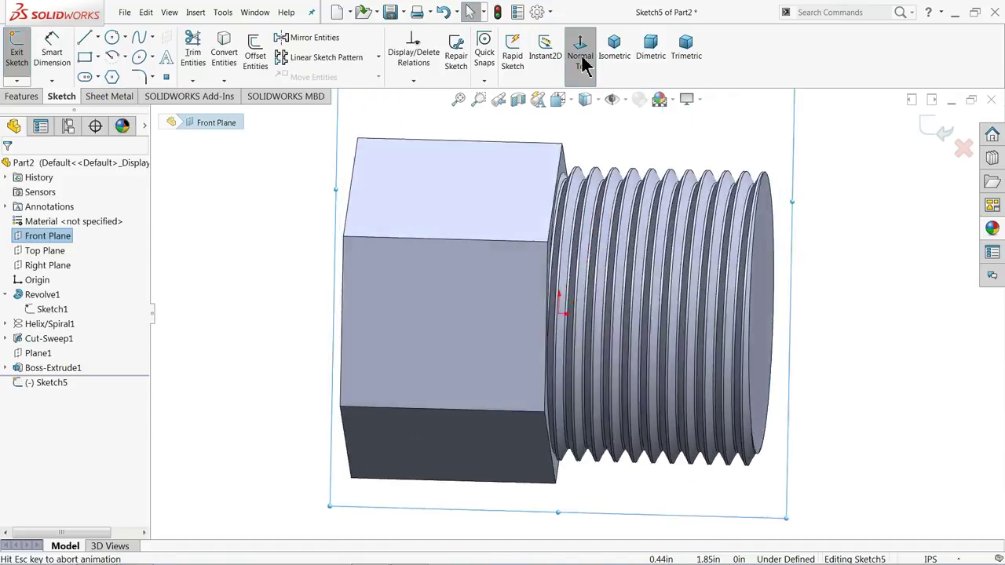
{"action": "left_click", "coordinate": [580, 63]}
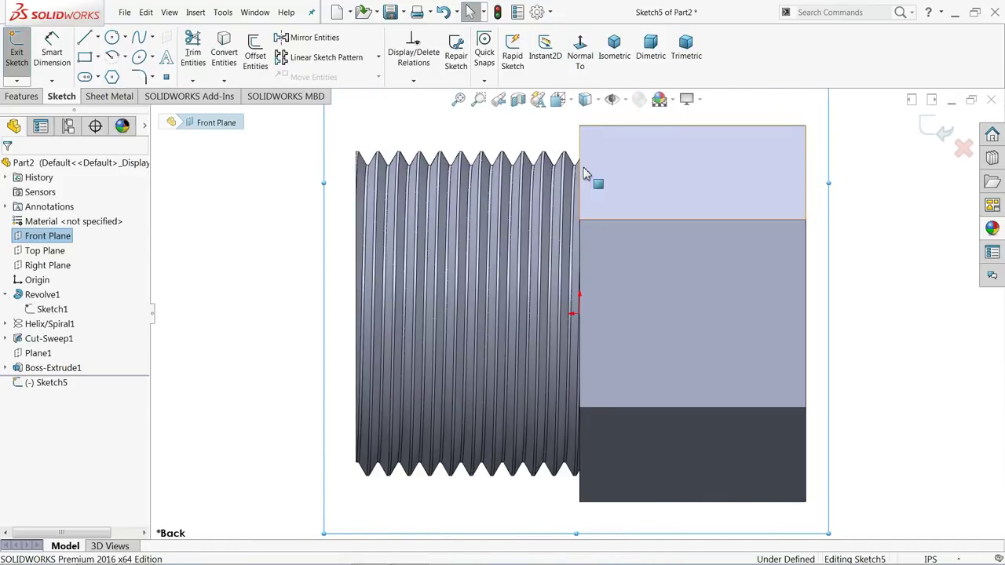
- Draw a centerline about 0.9 in long along the upper thread crests, from the hexagon's shoulder to the cylinder's free end
{"action": "scroll", "coordinate": [562, 146], "scroll_direction": "down", "scroll_amount": 2}
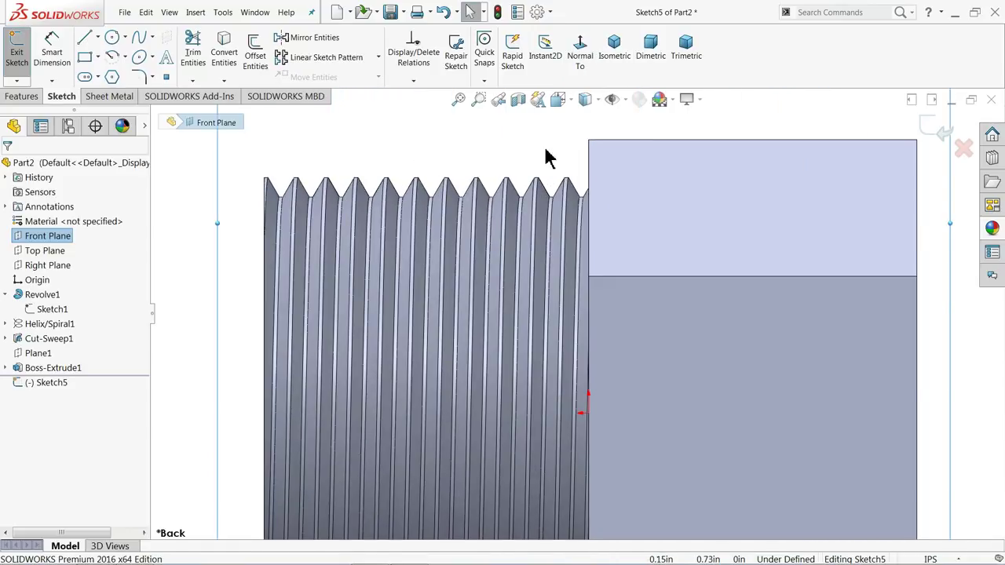
{"action": "left_click", "coordinate": [98, 37]}
{"action": "left_click", "coordinate": [101, 70]}
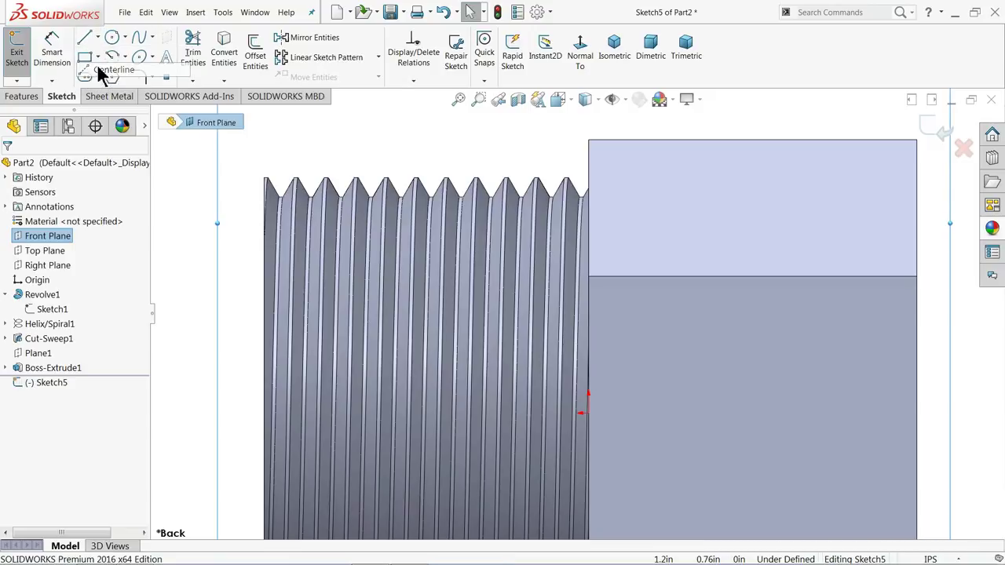
{"action": "scroll", "coordinate": [675, 210], "scroll_direction": "down", "scroll_amount": 2}
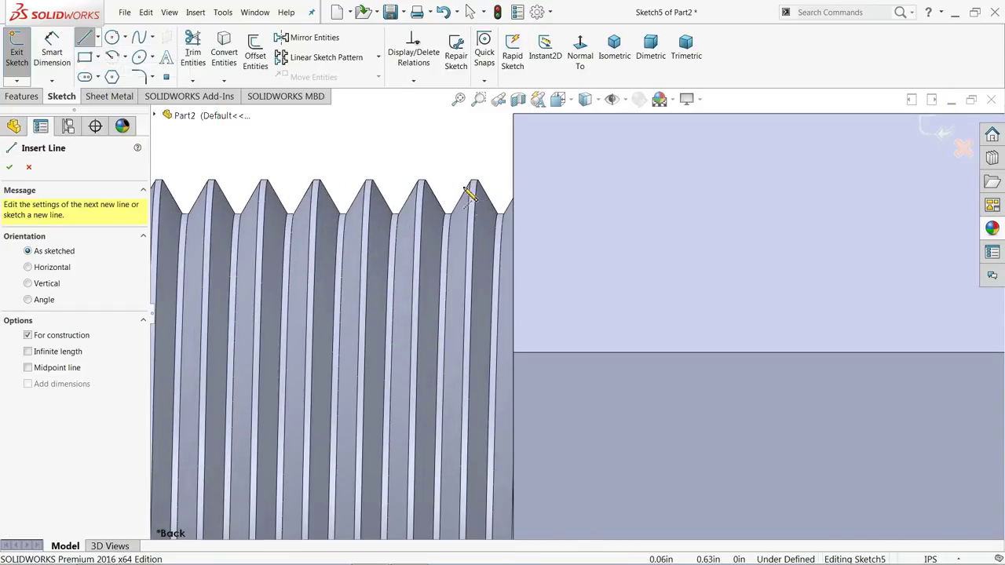
{"action": "left_click", "coordinate": [516, 186]}
{"action": "scroll", "coordinate": [471, 197], "scroll_direction": "up", "scroll_amount": 3}
{"action": "double_click", "coordinate": [291, 247]}
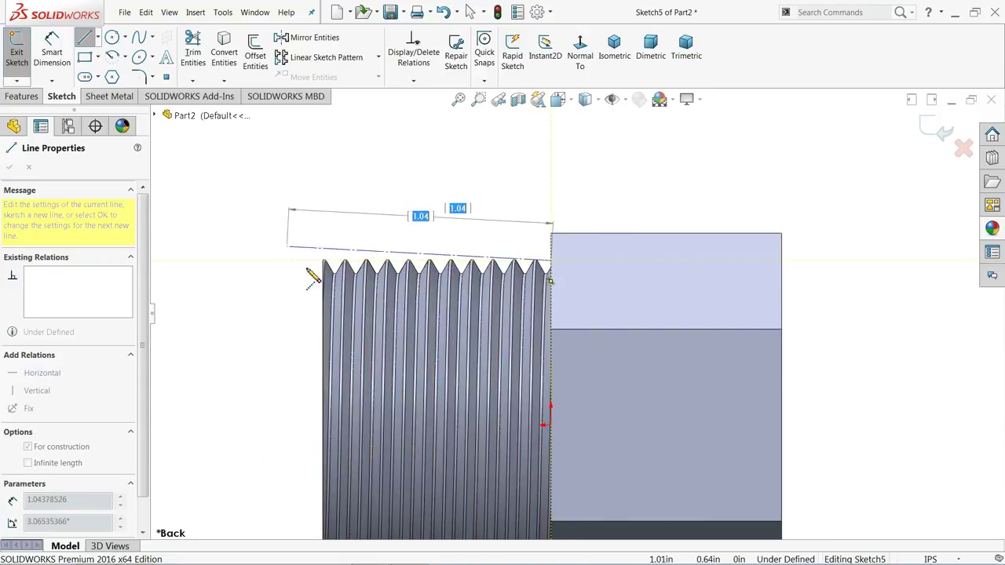
{"action": "scroll", "coordinate": [311, 271], "scroll_direction": "down", "scroll_amount": 5}
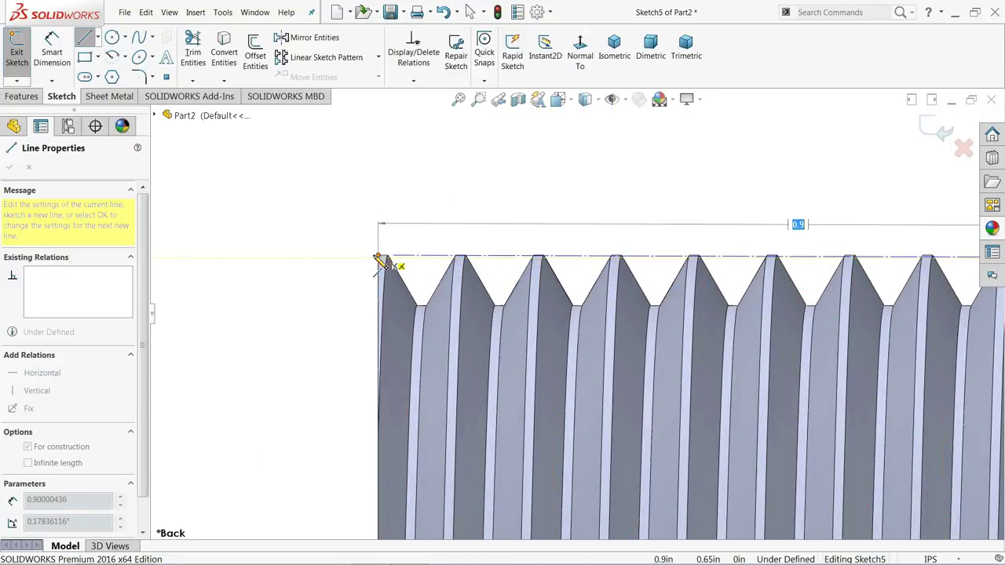
{"action": "left_click", "coordinate": [379, 256]}
{"action": "right_click", "coordinate": [359, 253]}
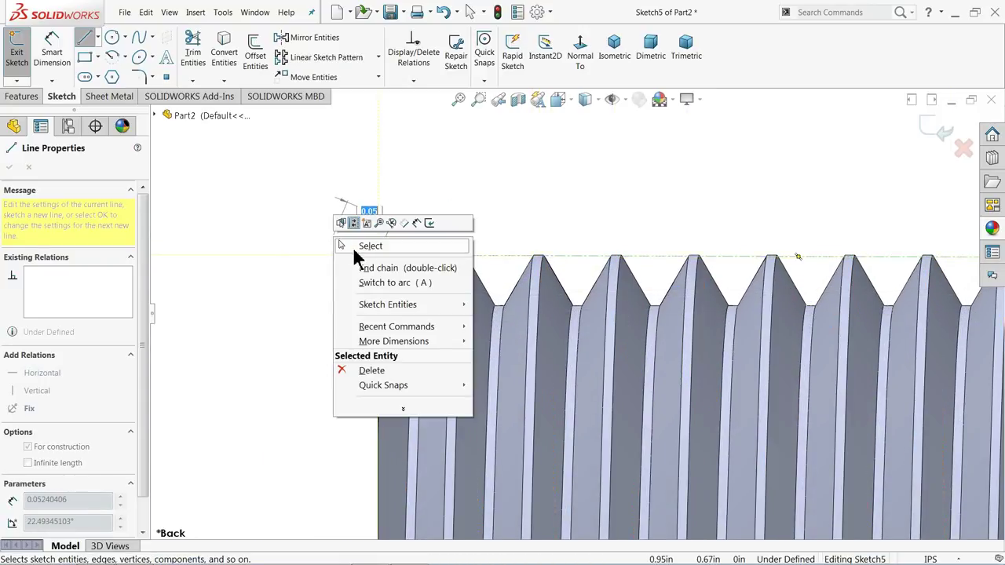
- Finish the line and constrain the centerline along the upper thread crests to be horizontal
{"action": "left_click", "coordinate": [365, 244]}
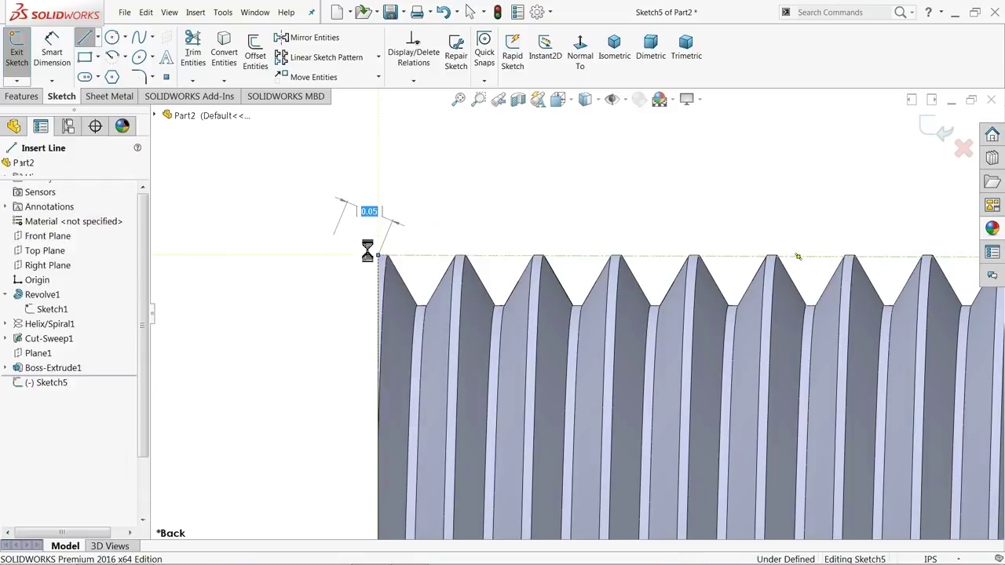
{"action": "left_click", "coordinate": [664, 257]}
{"action": "left_click", "coordinate": [691, 218]}
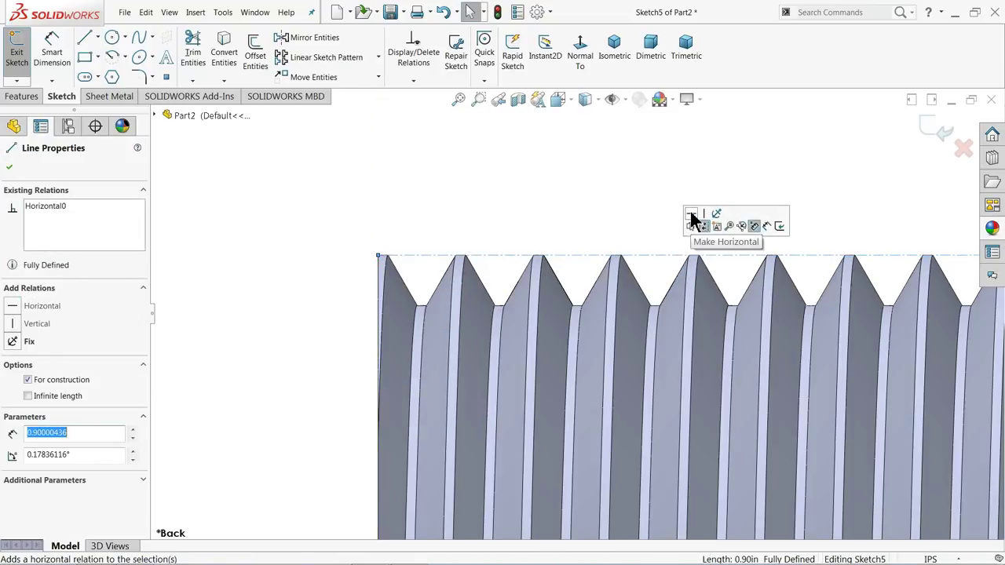
{"action": "left_click", "coordinate": [615, 200]}
- Draw a closed four-sided profile against the hexagon's shoulder, about 0.06 in deep from the upper centerline, with a slanted side toward the cylinder's free end
{"action": "scroll", "coordinate": [667, 233], "scroll_direction": "up", "scroll_amount": 3}
{"action": "scroll", "coordinate": [890, 359], "scroll_direction": "down", "scroll_amount": 3}
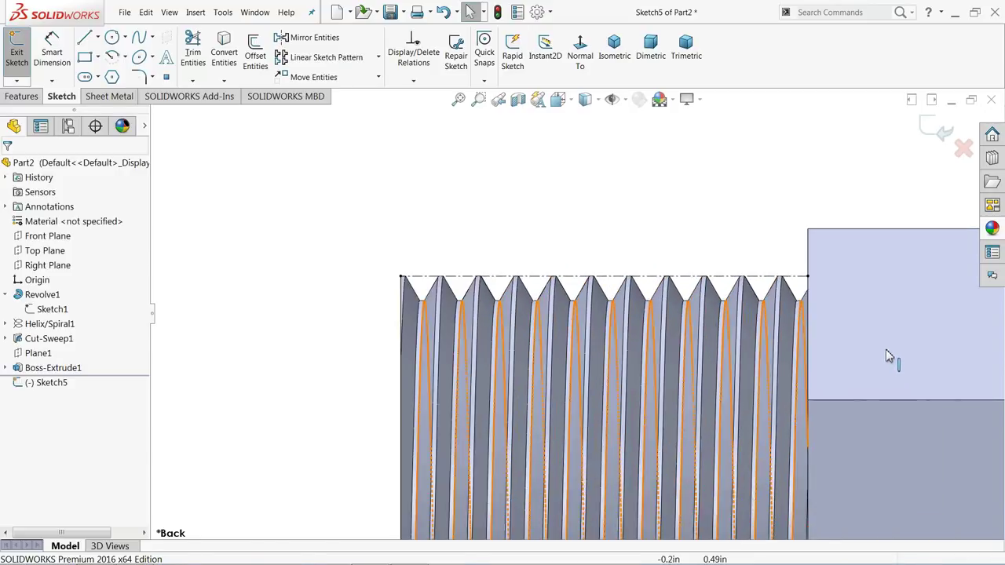
{"action": "left_click", "coordinate": [85, 38]}
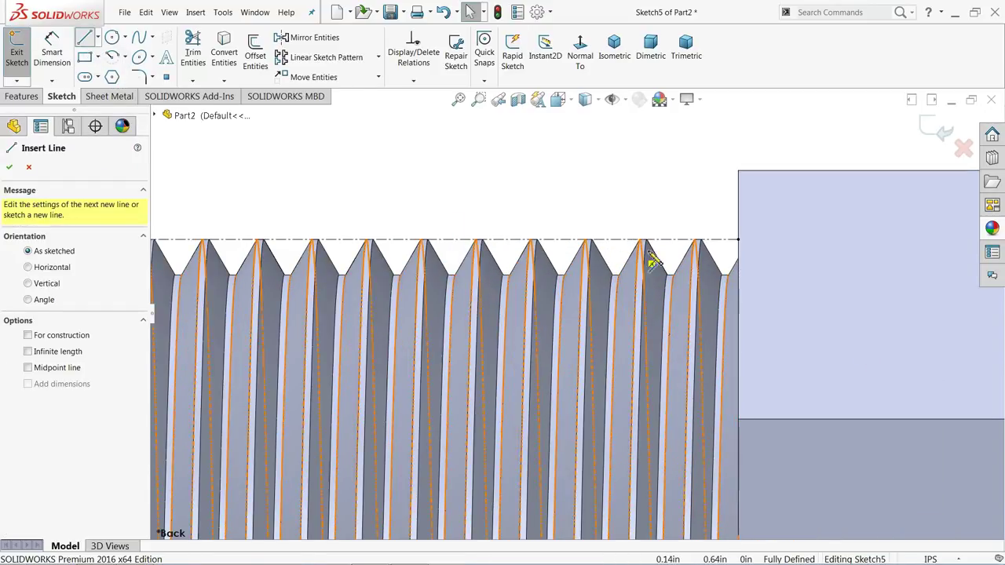
{"action": "scroll", "coordinate": [707, 267], "scroll_direction": "down", "scroll_amount": 2}
{"action": "left_click", "coordinate": [767, 245]}
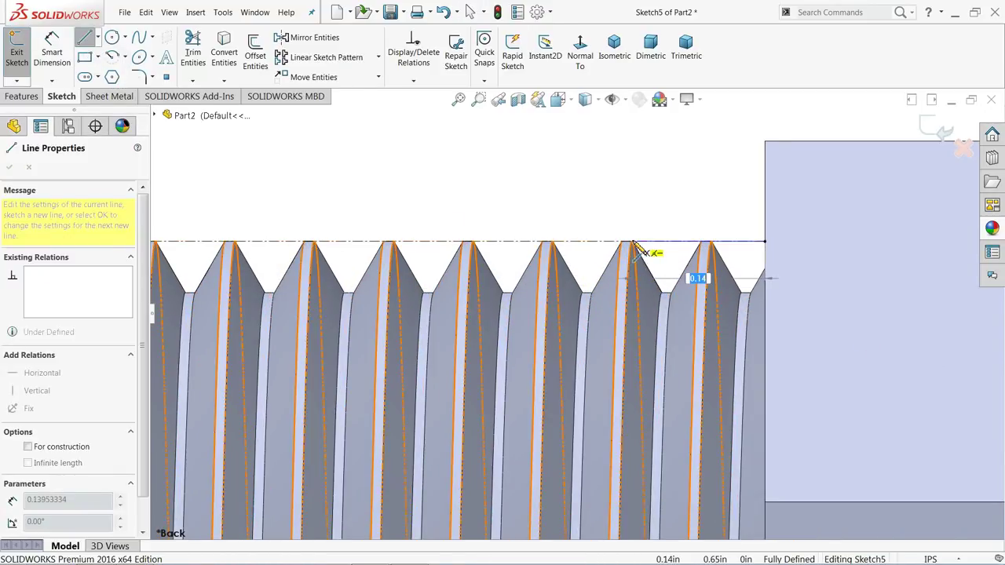
{"action": "left_click", "coordinate": [640, 242]}
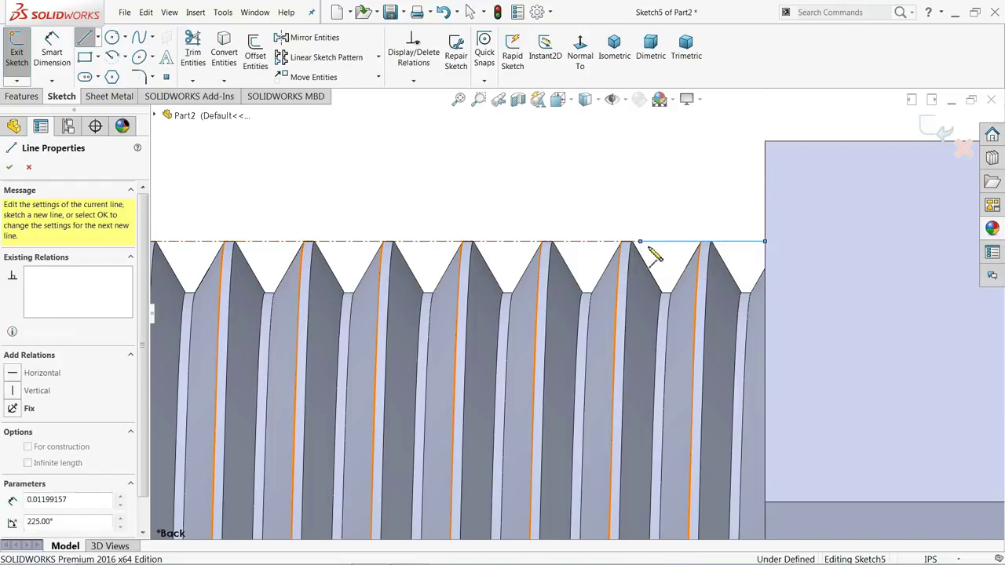
{"action": "left_click", "coordinate": [683, 301]}
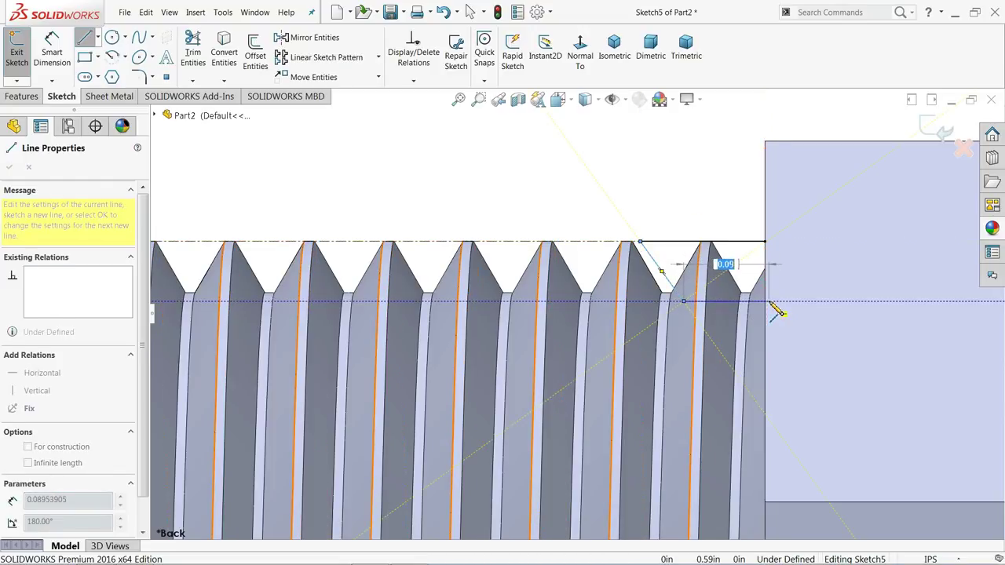
{"action": "left_click", "coordinate": [765, 301]}
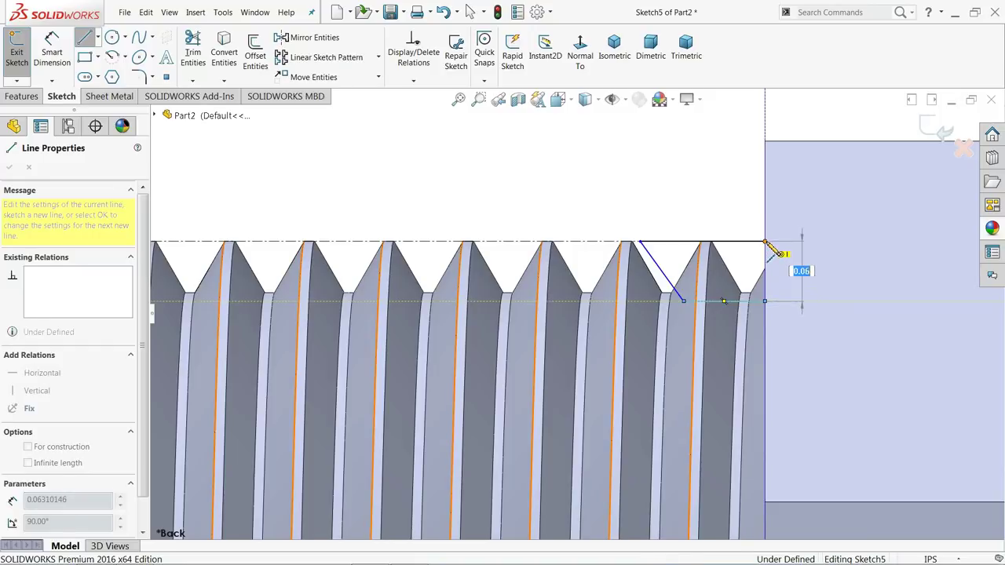
{"action": "left_click", "coordinate": [765, 242]}
- Draw a closed five-sided profile at the cylinder's free end, about 0.48 in along the upper centerline and 0.23 in down the end face
{"action": "scroll", "coordinate": [511, 258], "scroll_direction": "up", "scroll_amount": 1}
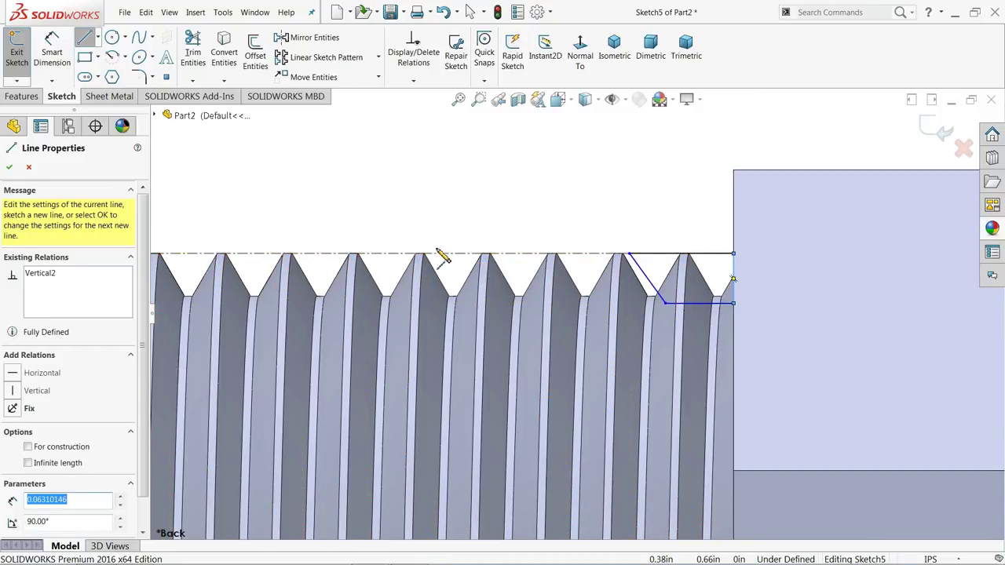
{"action": "left_click", "coordinate": [376, 253]}
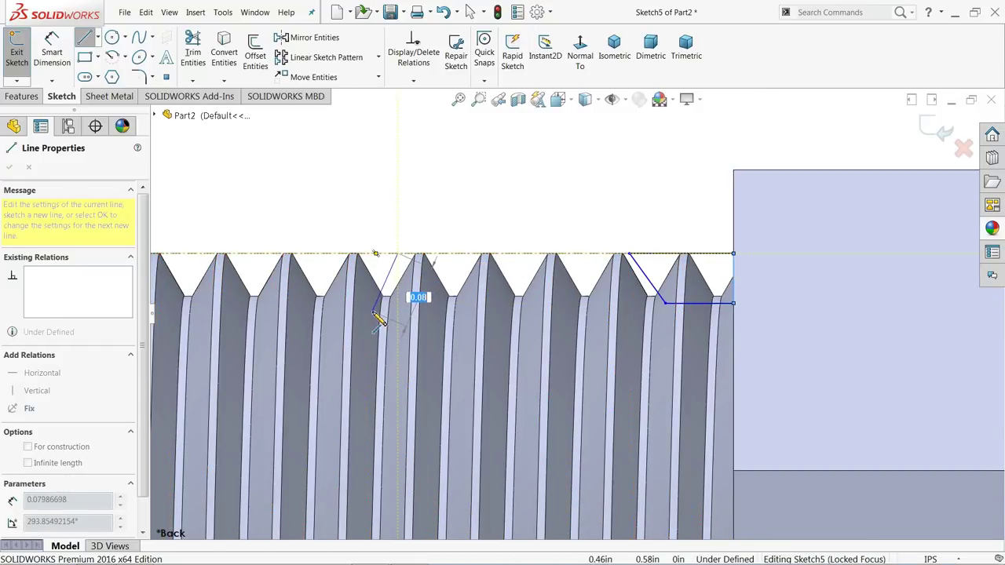
{"action": "scroll", "coordinate": [347, 353], "scroll_direction": "up", "scroll_amount": 2}
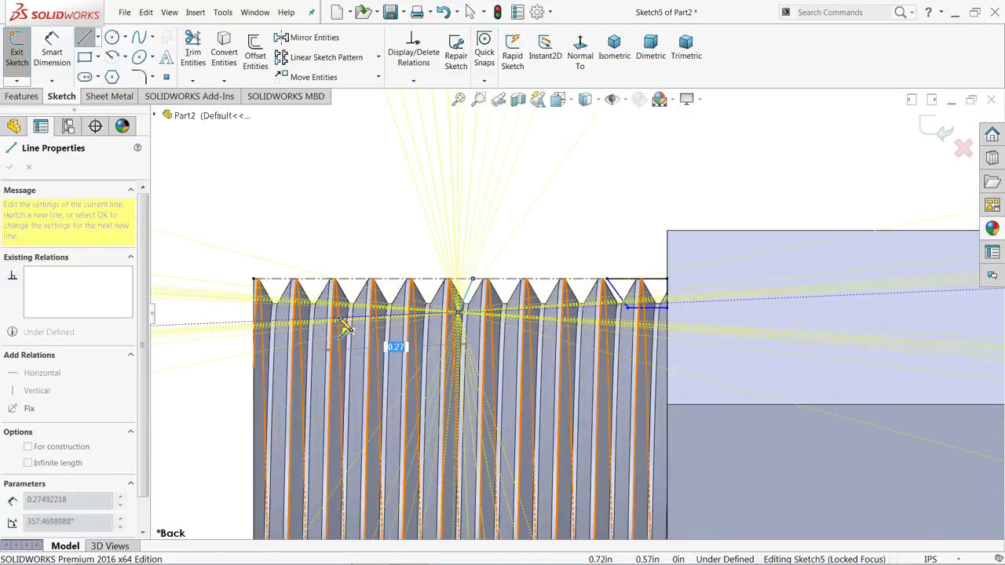
{"action": "scroll", "coordinate": [345, 330], "scroll_direction": "down", "scroll_amount": 1}
{"action": "scroll", "coordinate": [345, 330], "scroll_direction": "down", "scroll_amount": 3}
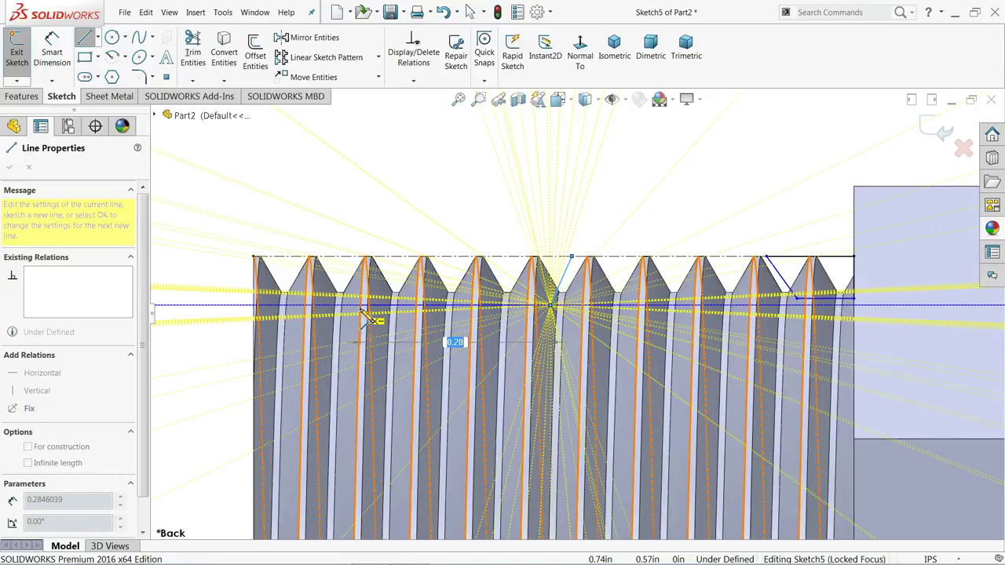
{"action": "scroll", "coordinate": [381, 318], "scroll_direction": "down", "scroll_amount": 3}
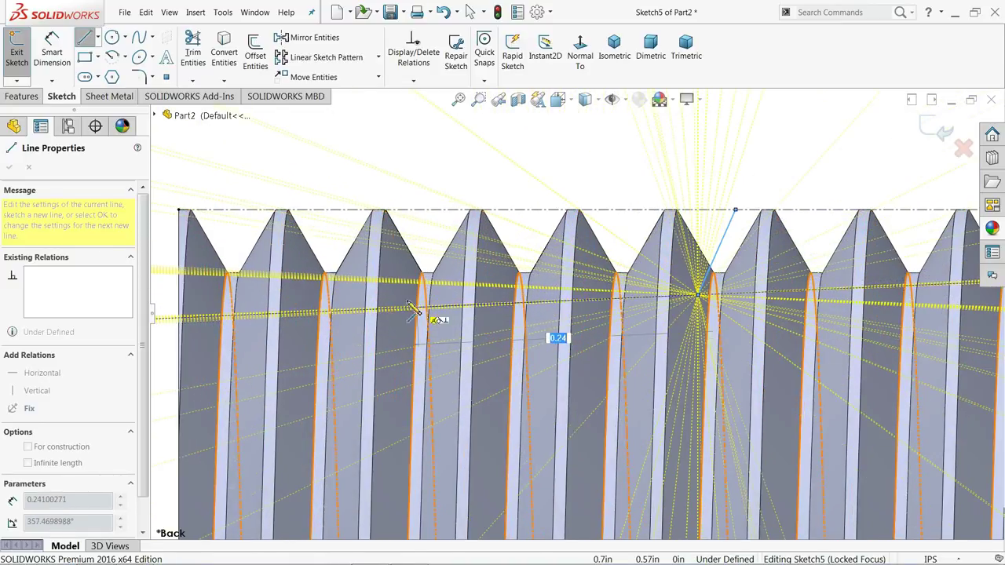
{"action": "left_click", "coordinate": [395, 300]}
{"action": "scroll", "coordinate": [314, 393], "scroll_direction": "up", "scroll_amount": 3}
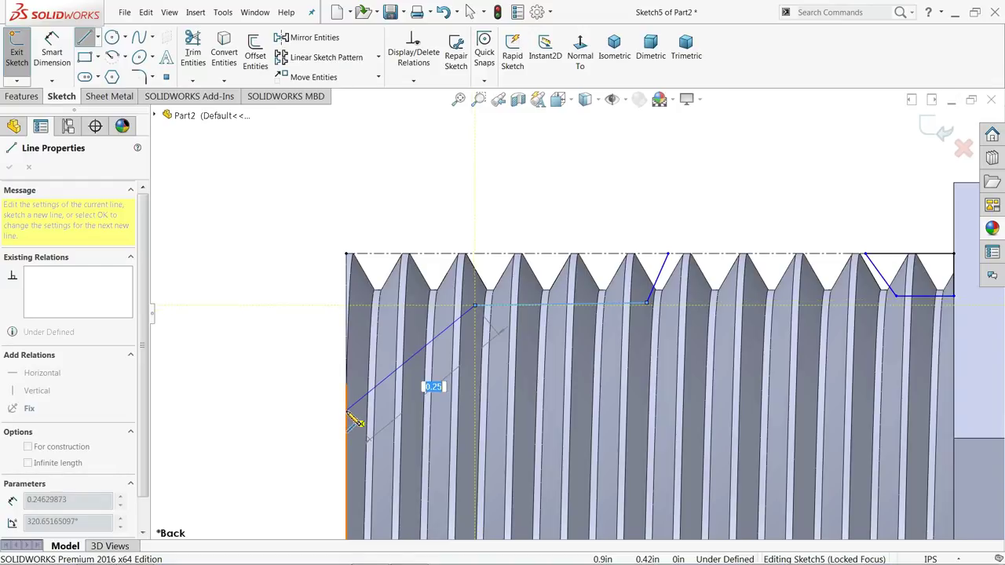
{"action": "left_click", "coordinate": [346, 410]}
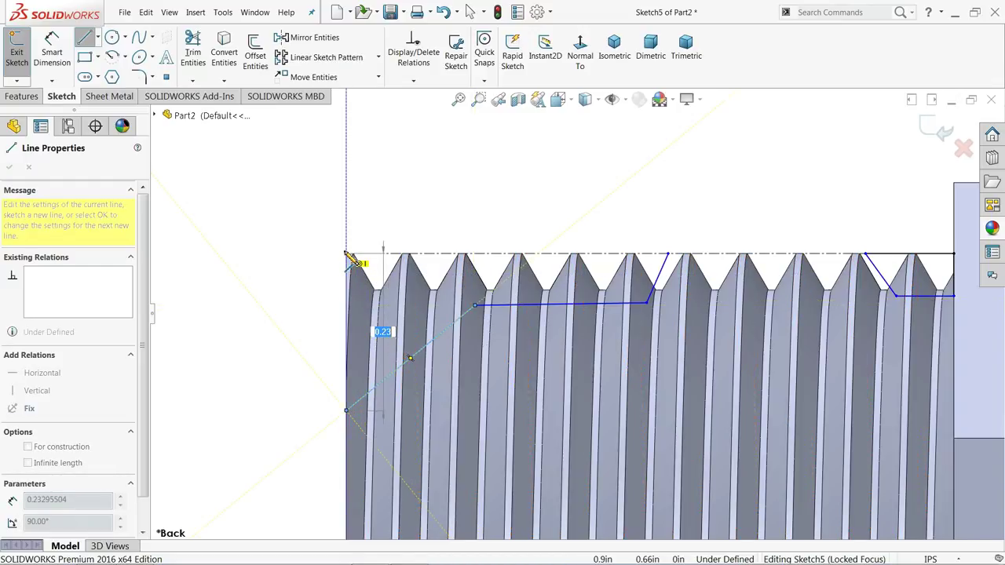
{"action": "left_click", "coordinate": [346, 254]}
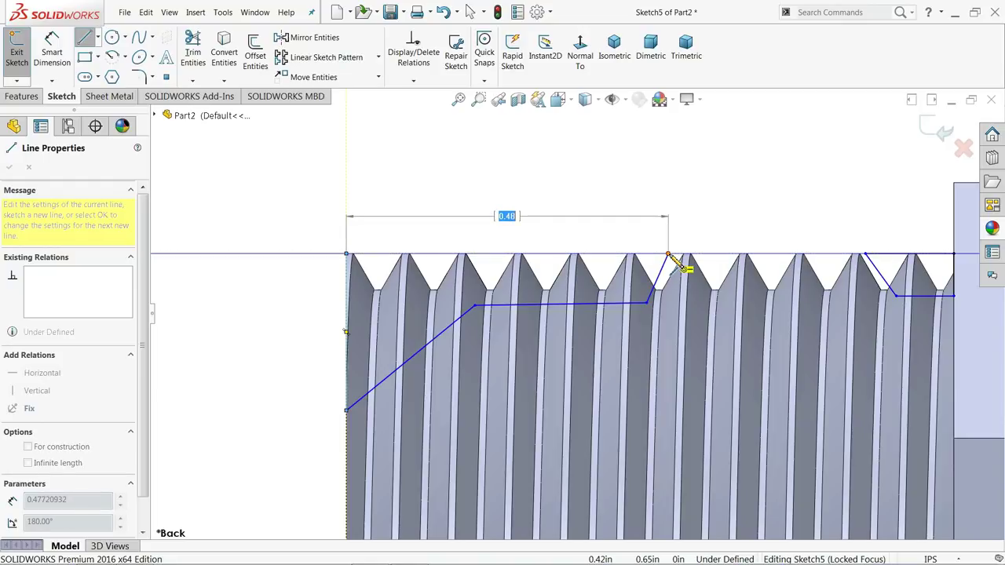
{"action": "right_click", "coordinate": [520, 218]}
{"action": "left_click", "coordinate": [547, 220]}
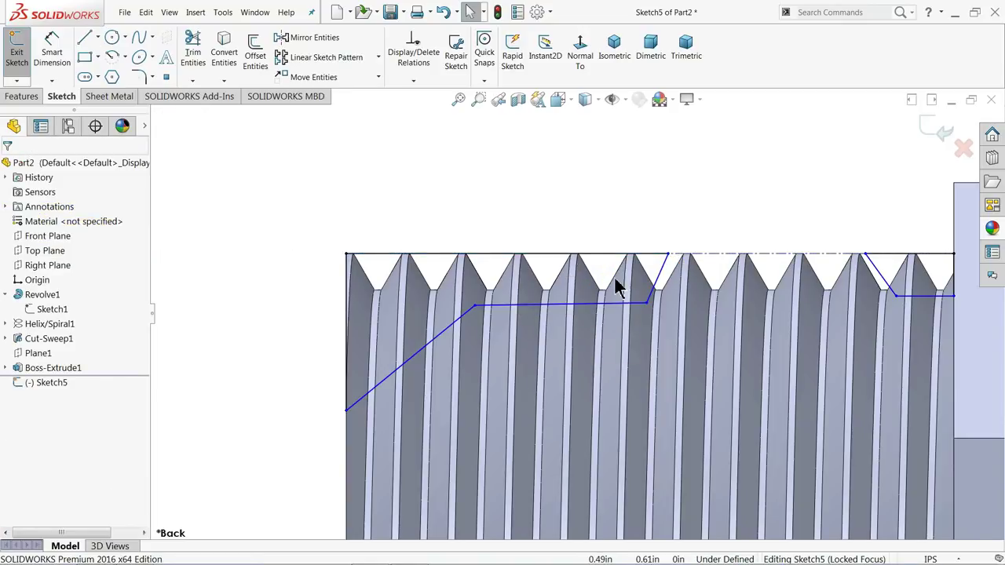
- Draw a horizontal centerline along the cylinder's axis, from the origin to beyond its free end
{"action": "scroll", "coordinate": [628, 314], "scroll_direction": "up", "scroll_amount": 1}
{"action": "scroll", "coordinate": [651, 348], "scroll_direction": "up", "scroll_amount": 4}
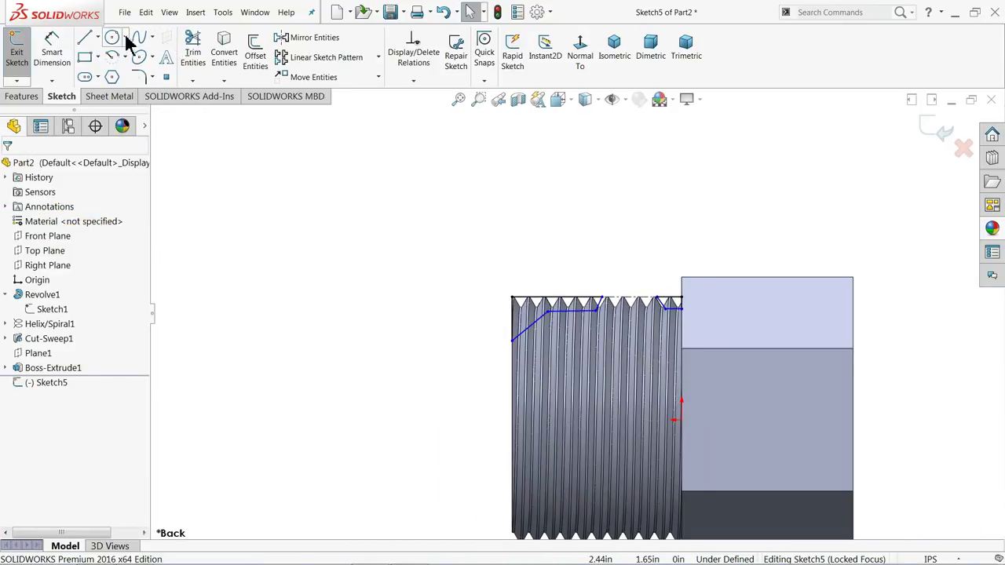
{"action": "left_click", "coordinate": [98, 37]}
{"action": "left_click", "coordinate": [113, 66]}
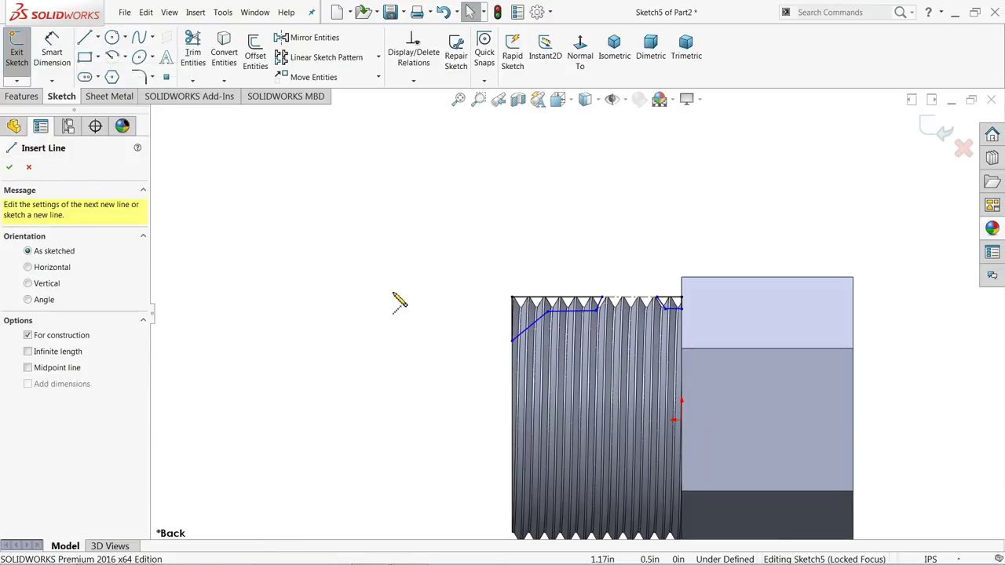
{"action": "left_click", "coordinate": [681, 421]}
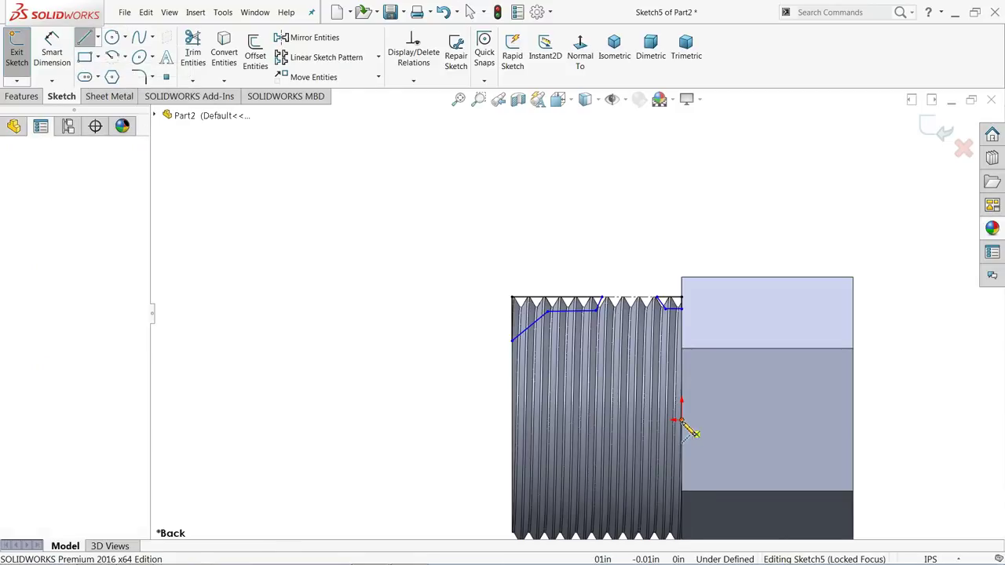
{"action": "left_click", "coordinate": [467, 419]}
{"action": "right_click", "coordinate": [416, 357]}
{"action": "left_click", "coordinate": [467, 375]}
{"action": "key", "text": "Escape"}
- Constrain the nearly level lower line of the free-end profile to be horizontal
{"action": "scroll", "coordinate": [594, 445], "scroll_direction": "down", "scroll_amount": 3}
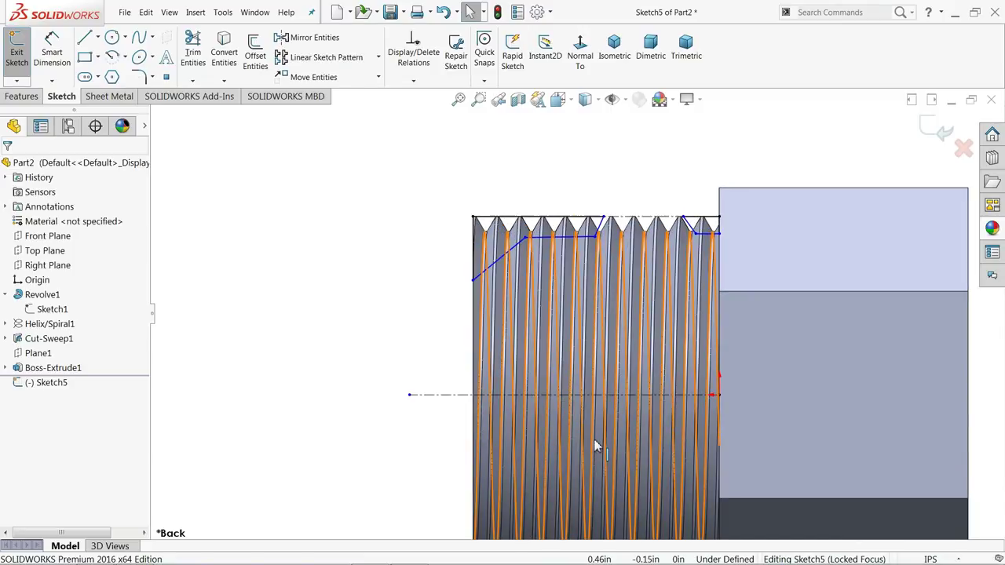
{"action": "scroll", "coordinate": [559, 216], "scroll_direction": "down", "scroll_amount": 3}
{"action": "scroll", "coordinate": [662, 333], "scroll_direction": "down", "scroll_amount": 2}
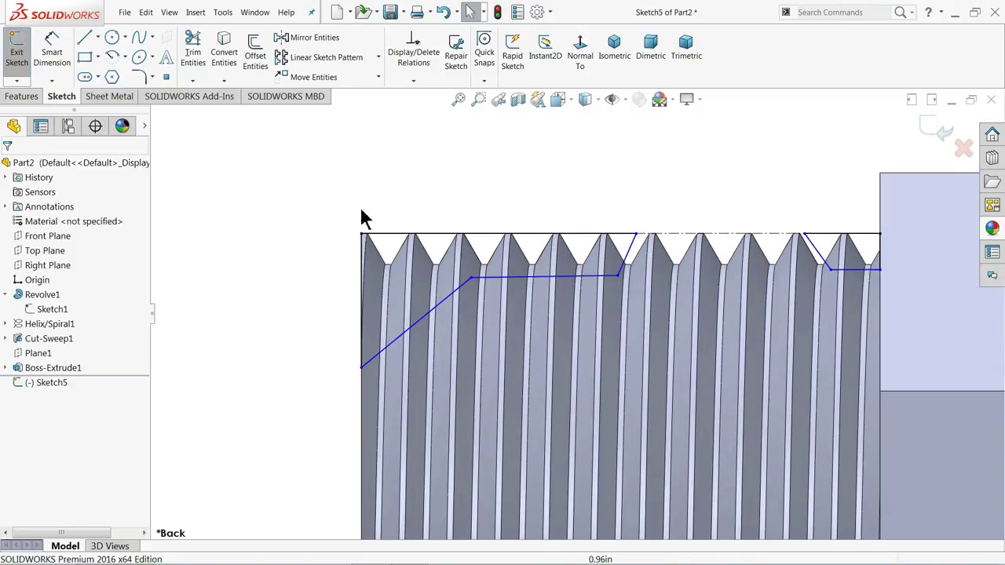
{"action": "left_click", "coordinate": [50, 47]}
{"action": "scroll", "coordinate": [648, 288], "scroll_direction": "down", "scroll_amount": 2}
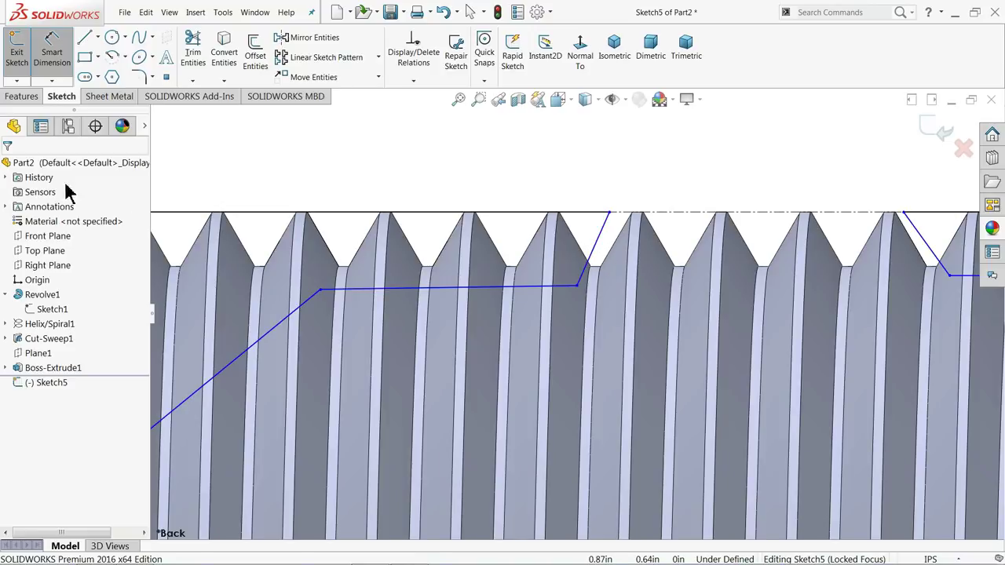
{"action": "left_click", "coordinate": [51, 47]}
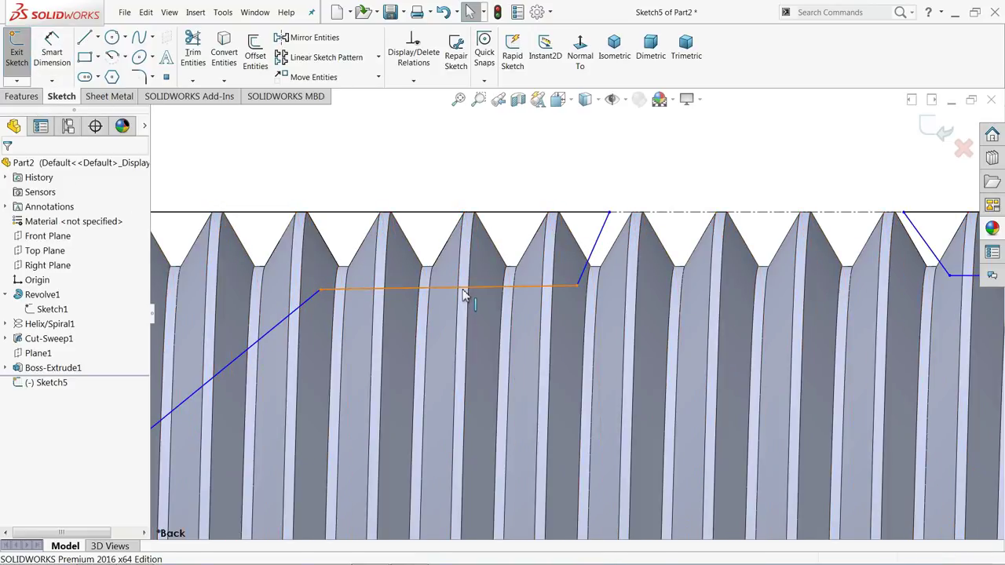
{"action": "left_click", "coordinate": [463, 290]}
{"action": "left_click", "coordinate": [492, 251]}
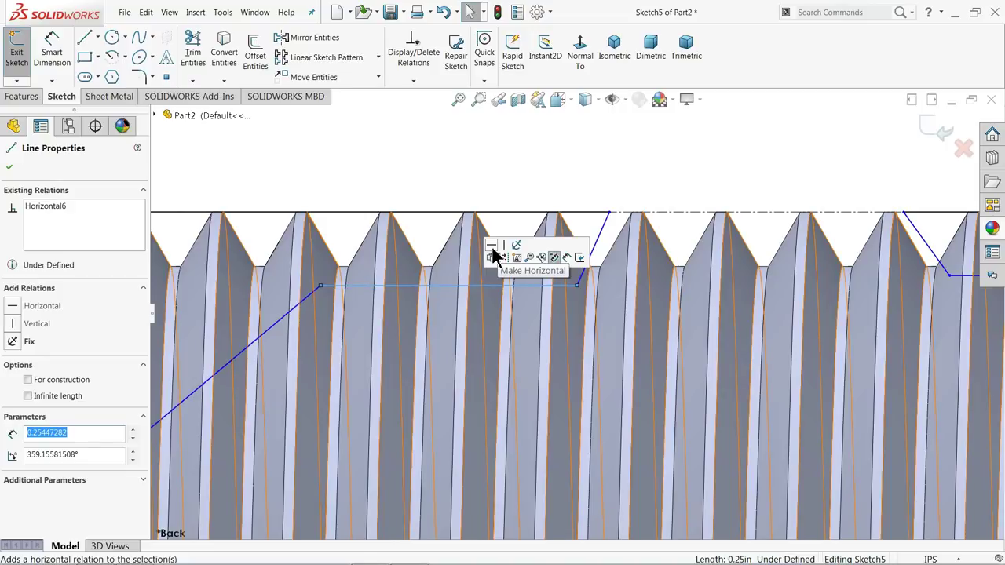
- Make the free-end profile's horizontal lower line collinear with the lower line of the shoulder profile
{"action": "scroll", "coordinate": [867, 295], "scroll_direction": "up", "scroll_amount": 2}
{"action": "scroll", "coordinate": [867, 295], "scroll_direction": "down", "scroll_amount": 1}
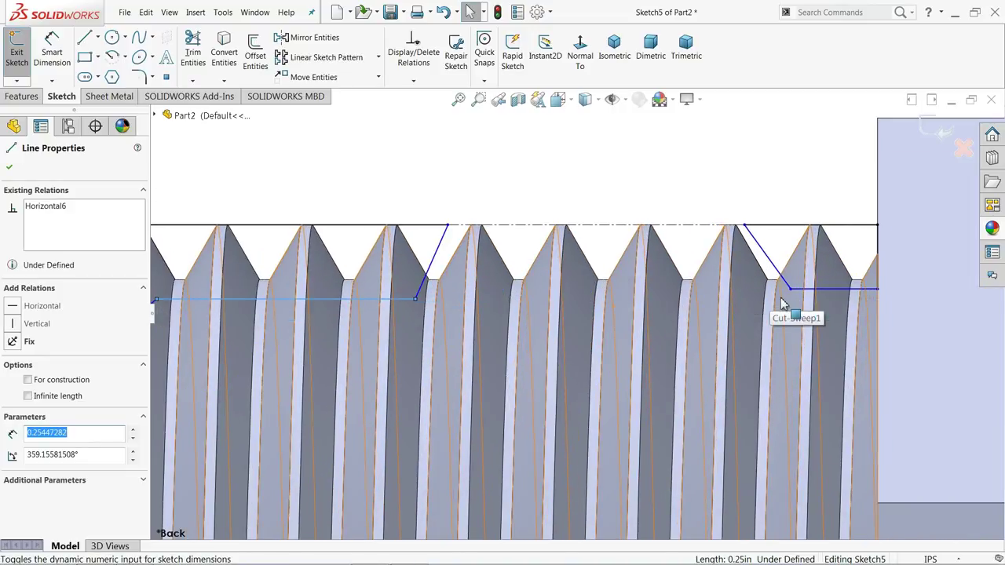
{"action": "left_click", "coordinate": [804, 288], "text": "ctrl"}
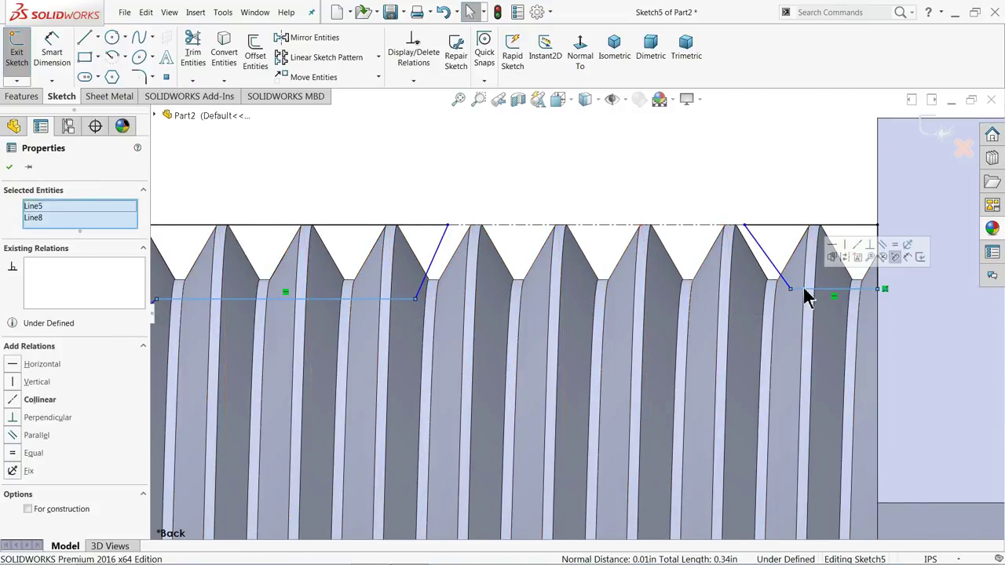
{"action": "left_click", "coordinate": [856, 244]}
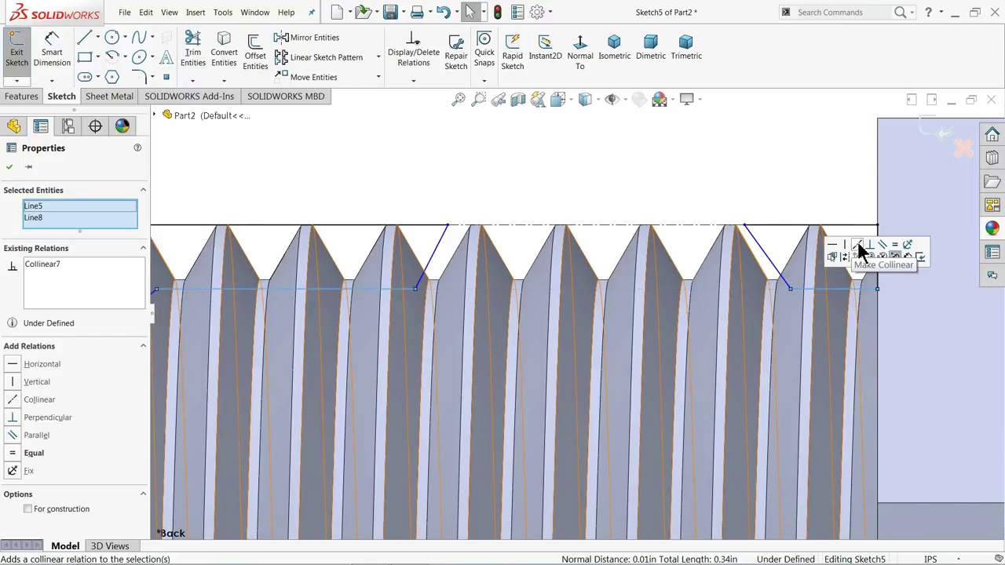
{"action": "left_click", "coordinate": [801, 168]}
{"action": "left_click", "coordinate": [51, 48]}
{"action": "scroll", "coordinate": [388, 314], "scroll_direction": "down", "scroll_amount": 2}
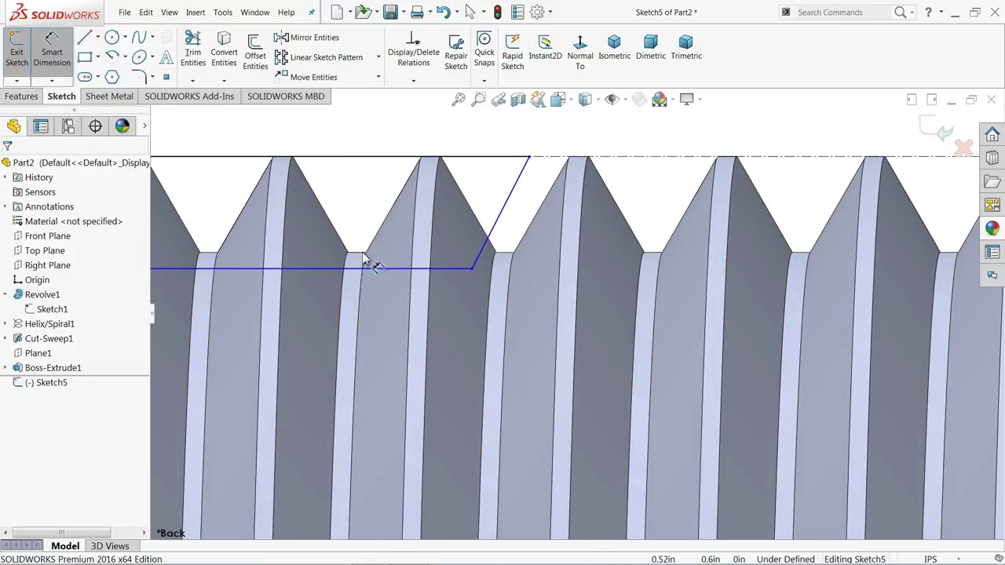
{"action": "scroll", "coordinate": [439, 243], "scroll_direction": "up", "scroll_amount": 1}
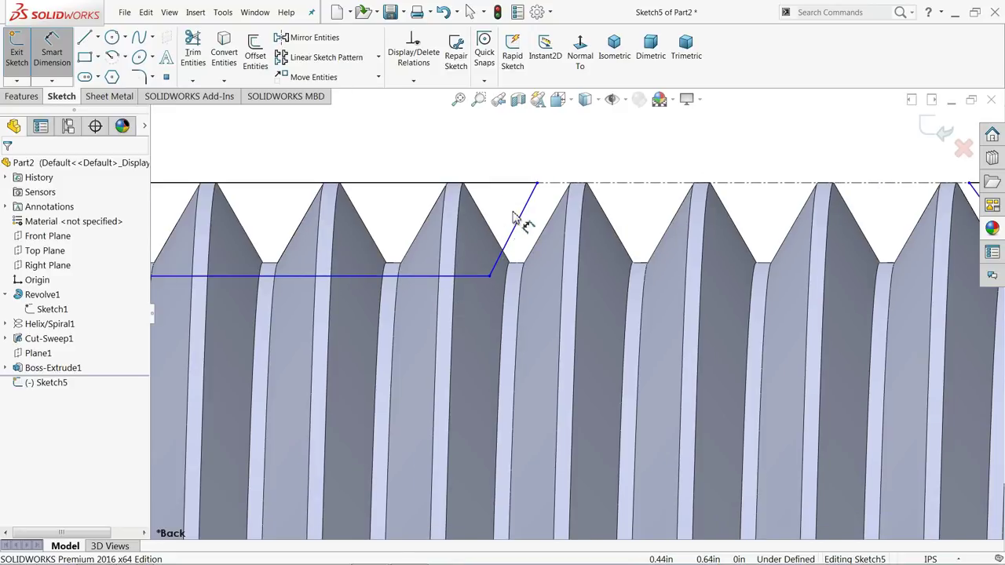
{"action": "left_click", "coordinate": [478, 274]}
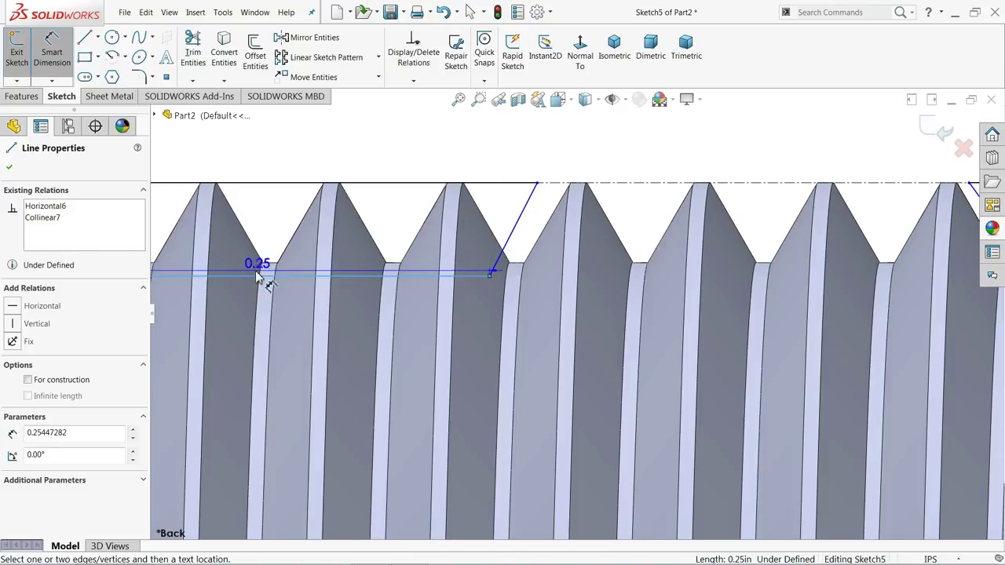
{"action": "scroll", "coordinate": [287, 285], "scroll_direction": "down", "scroll_amount": 3}
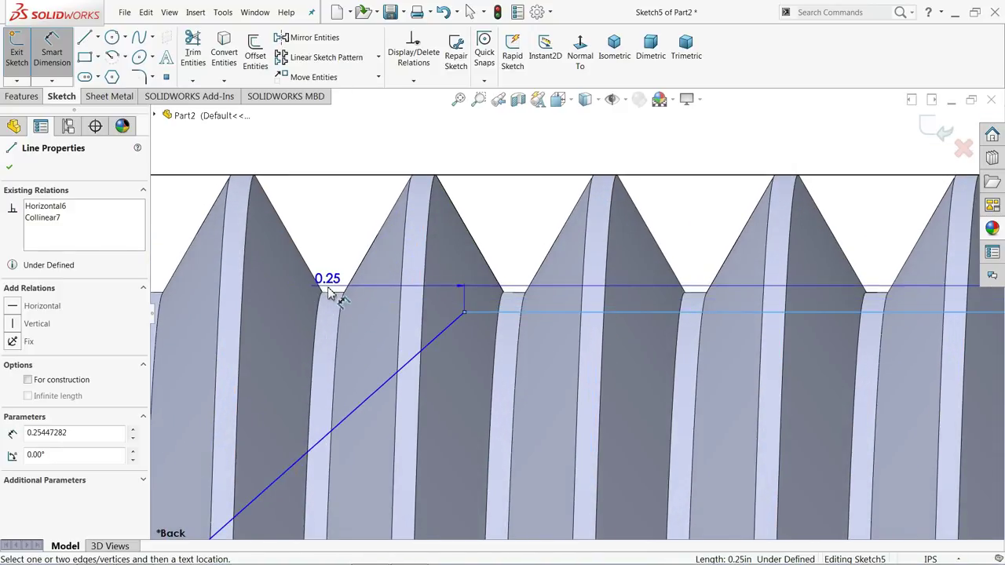
{"action": "left_click", "coordinate": [329, 293]}
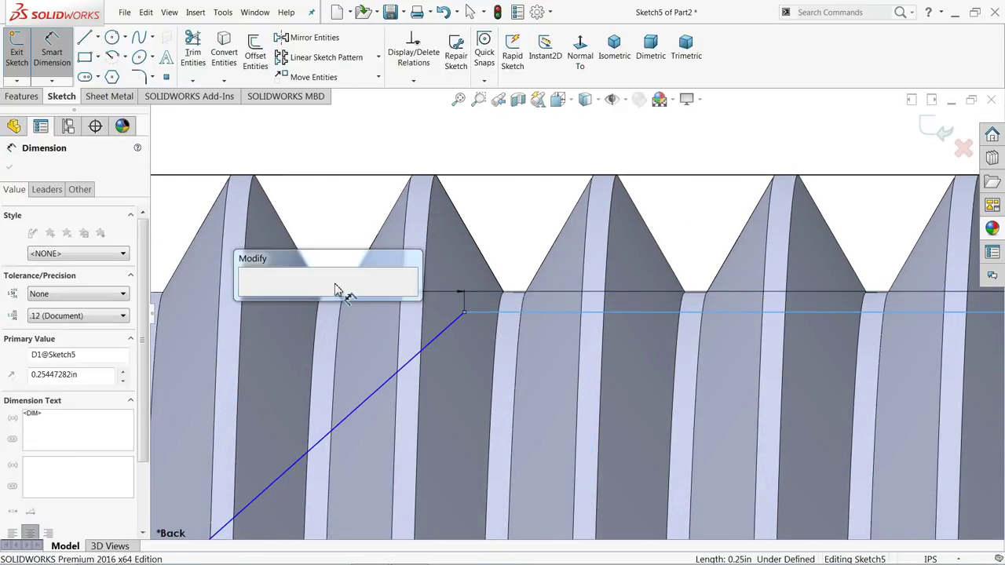
{"action": "left_click", "coordinate": [268, 296]}
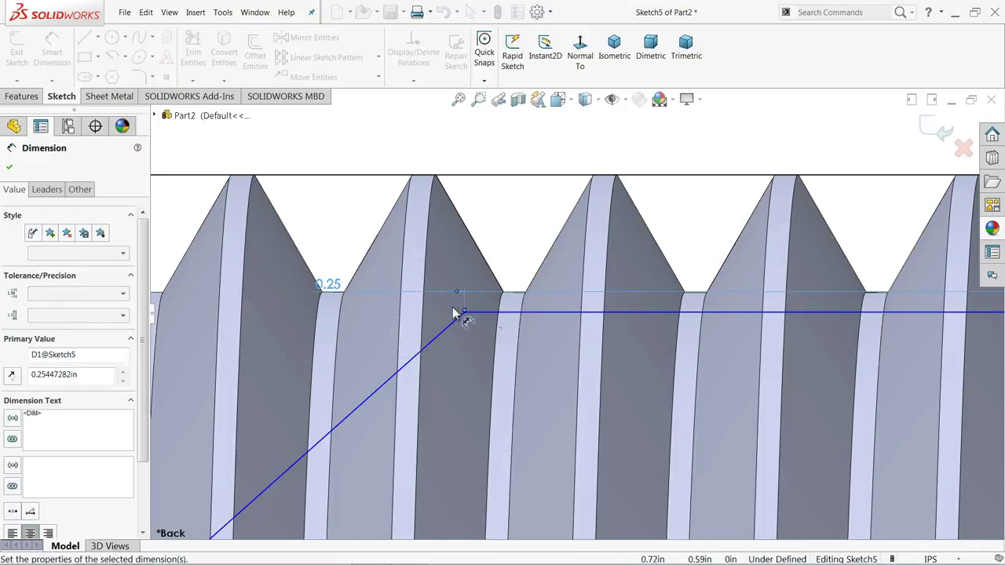
{"action": "left_click", "coordinate": [381, 293]}
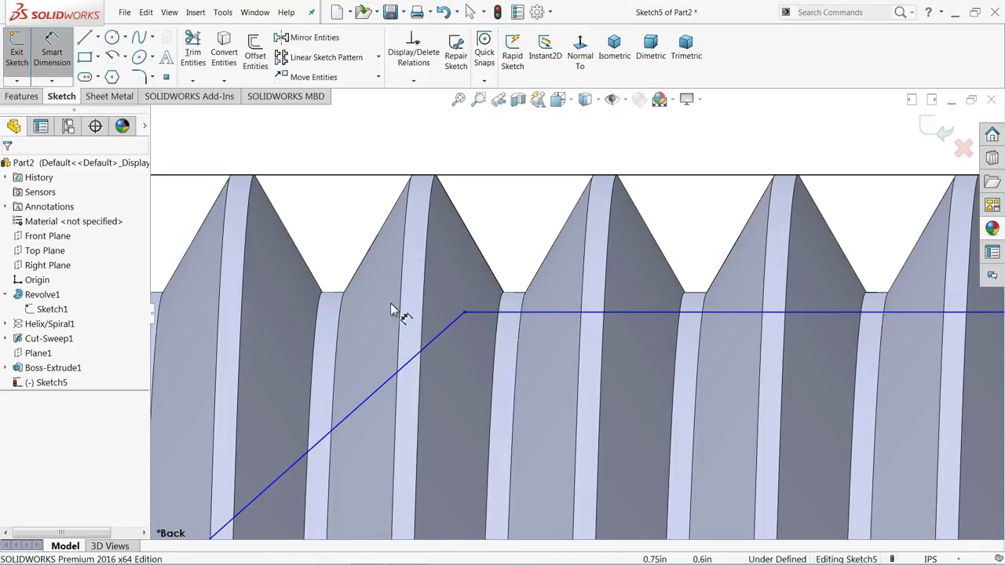
- Draw a construction centerline about 0.024 in long from the shoulder face to the nearest thread root
{"action": "scroll", "coordinate": [333, 306], "scroll_direction": "up", "scroll_amount": 3}
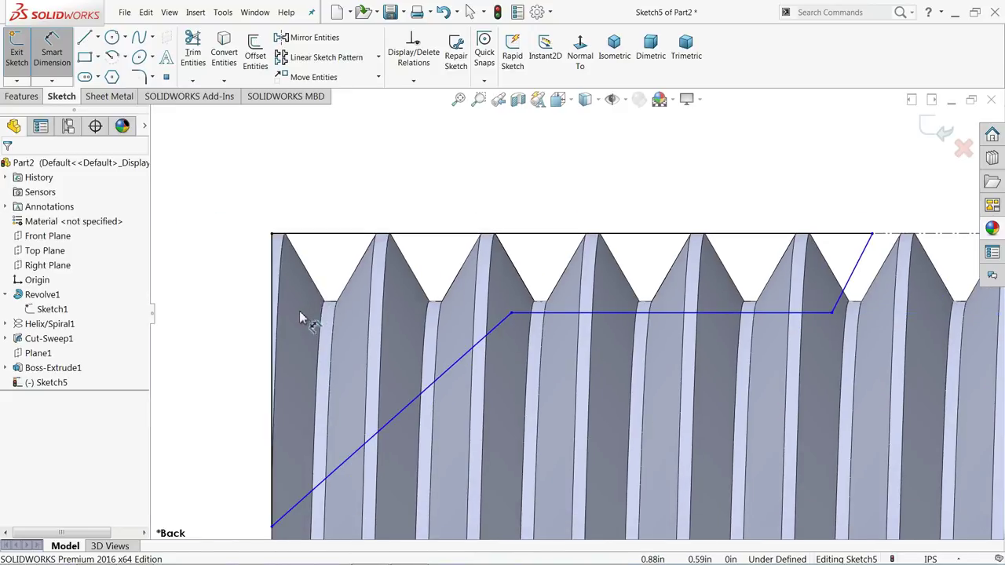
{"action": "scroll", "coordinate": [926, 312], "scroll_direction": "down", "scroll_amount": 2}
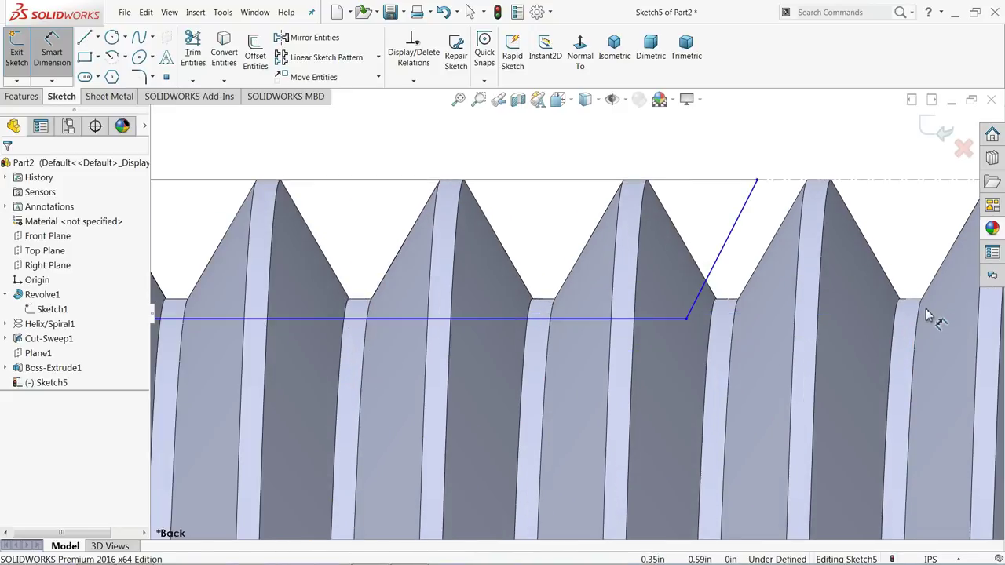
{"action": "scroll", "coordinate": [894, 320], "scroll_direction": "up", "scroll_amount": 4}
{"action": "scroll", "coordinate": [934, 316], "scroll_direction": "down", "scroll_amount": 5}
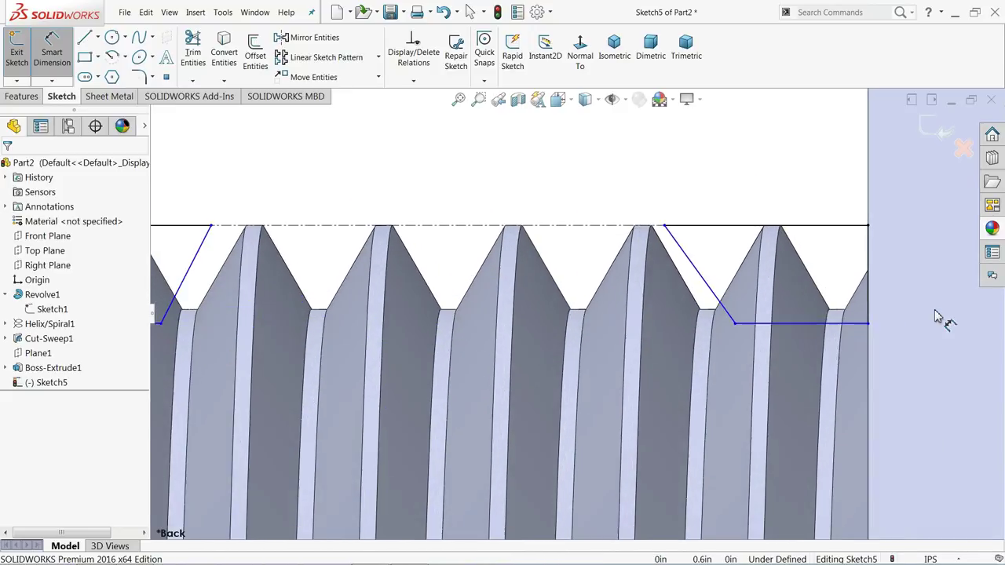
{"action": "scroll", "coordinate": [879, 320], "scroll_direction": "down", "scroll_amount": 1}
{"action": "scroll", "coordinate": [706, 310], "scroll_direction": "down", "scroll_amount": 2}
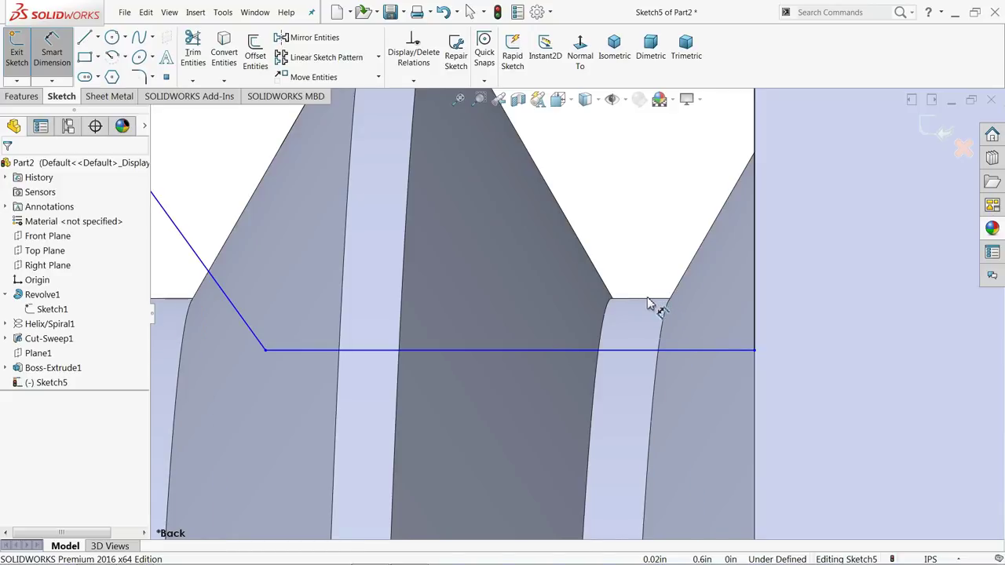
{"action": "left_click", "coordinate": [61, 57]}
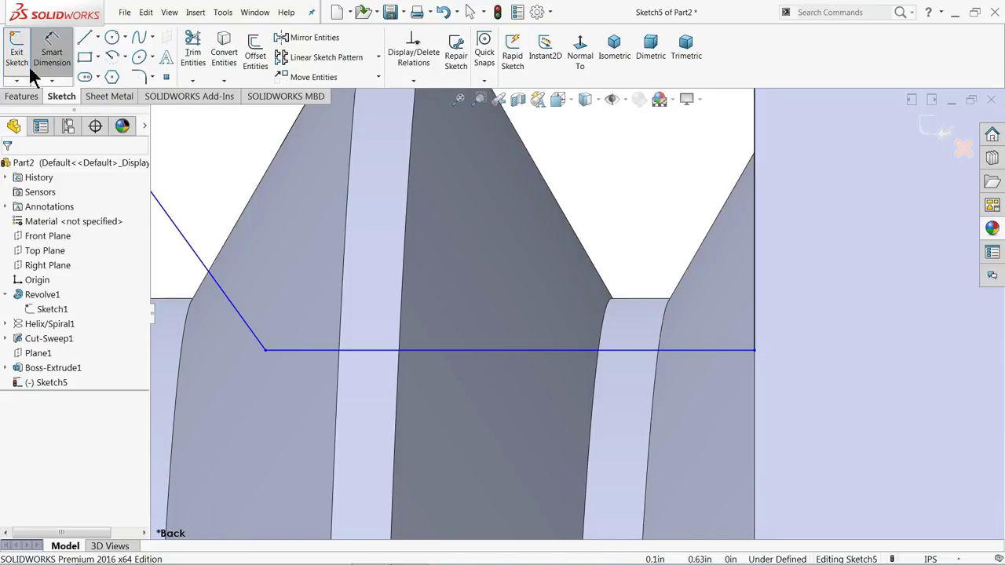
{"action": "left_click", "coordinate": [96, 37]}
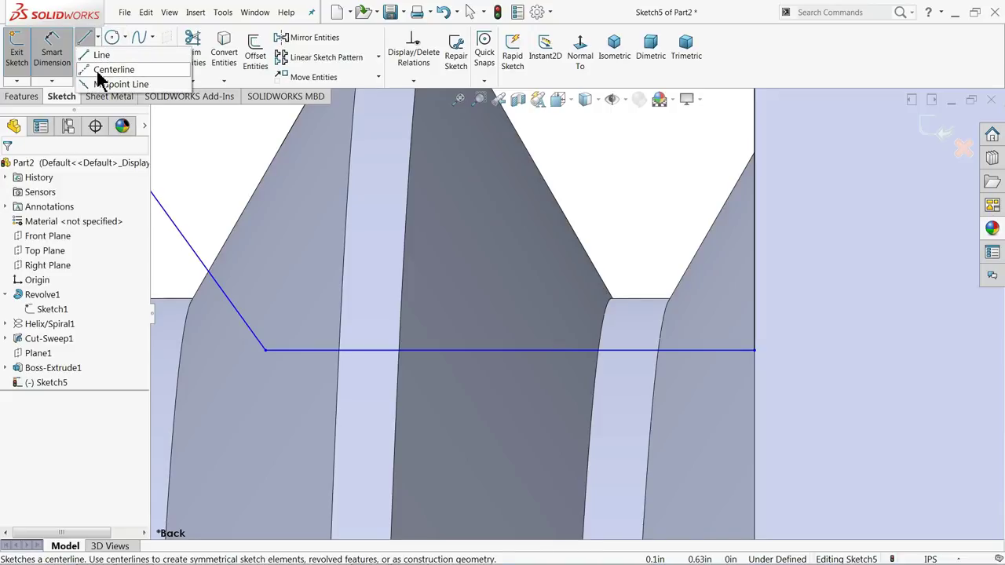
{"action": "left_click", "coordinate": [106, 70]}
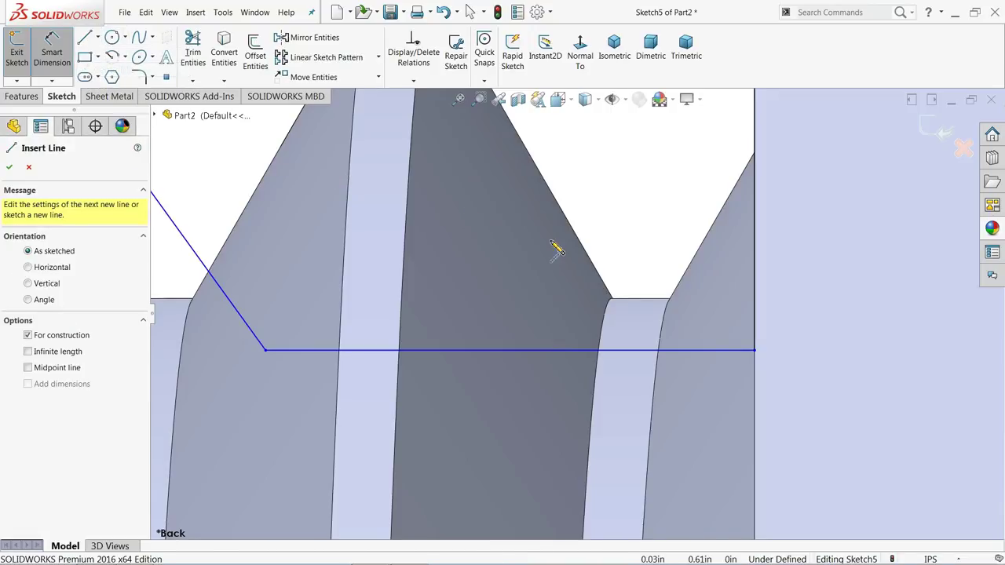
{"action": "left_click", "coordinate": [754, 292]}
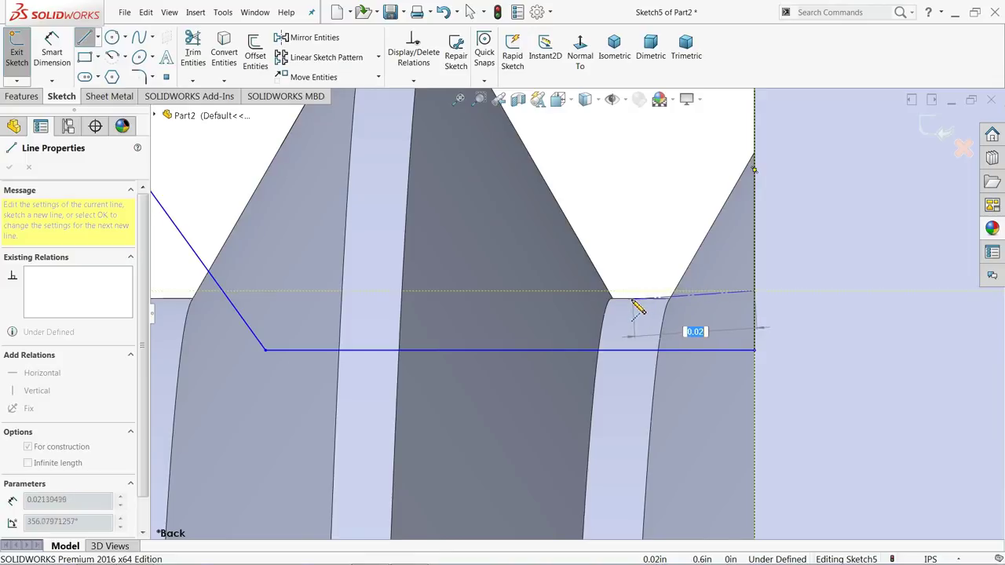
{"action": "left_click", "coordinate": [619, 299]}
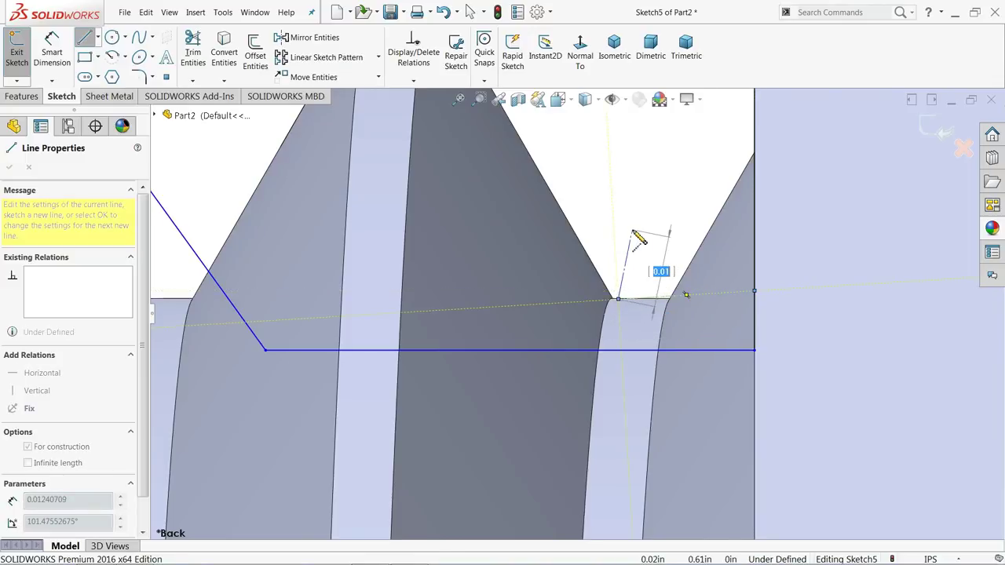
{"action": "right_click", "coordinate": [649, 239]}
{"action": "left_click", "coordinate": [663, 239]}
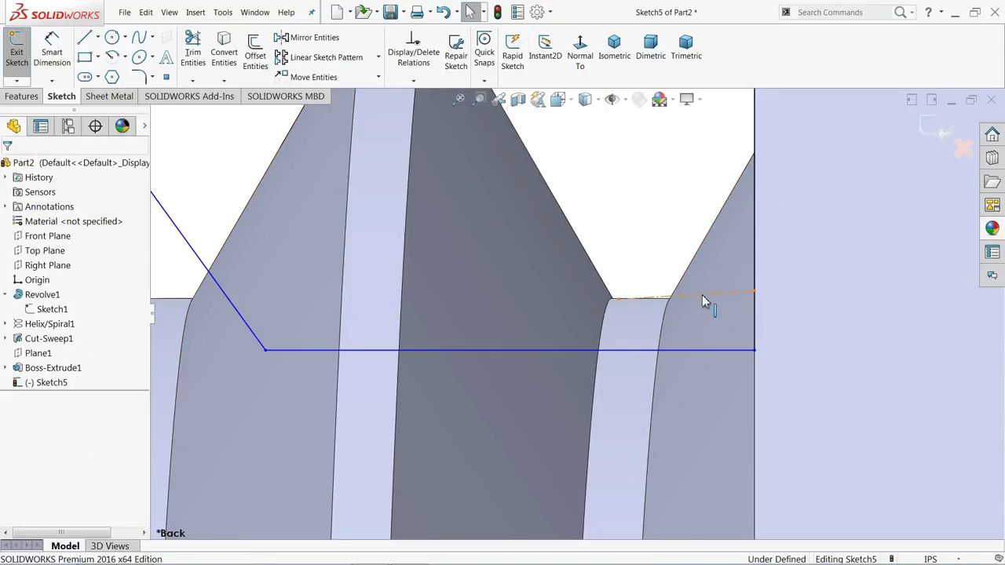
- Constrain the short centerline at the shoulder to be horizontal
{"action": "left_click", "coordinate": [702, 294]}
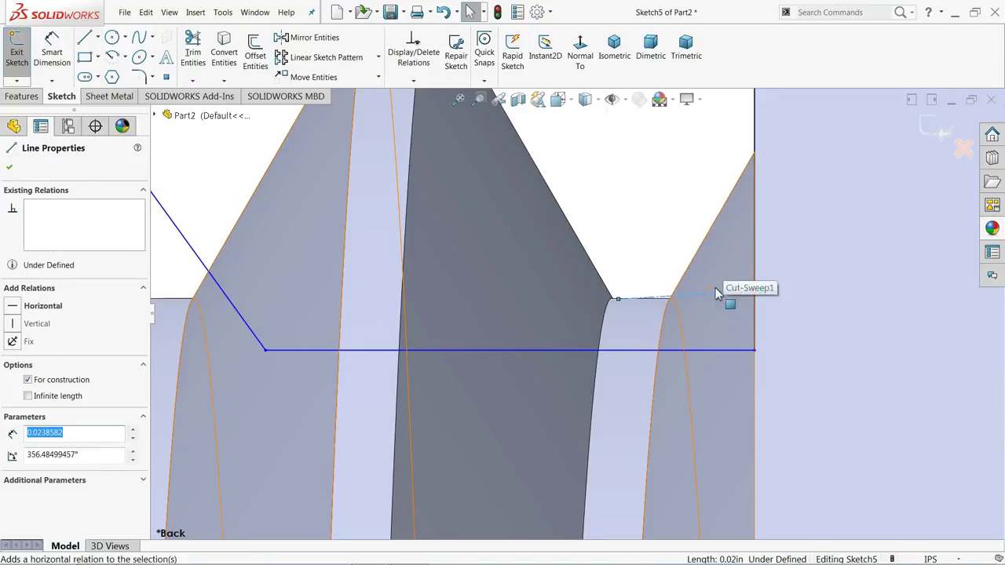
{"action": "mouse_move", "coordinate": [717, 291]}
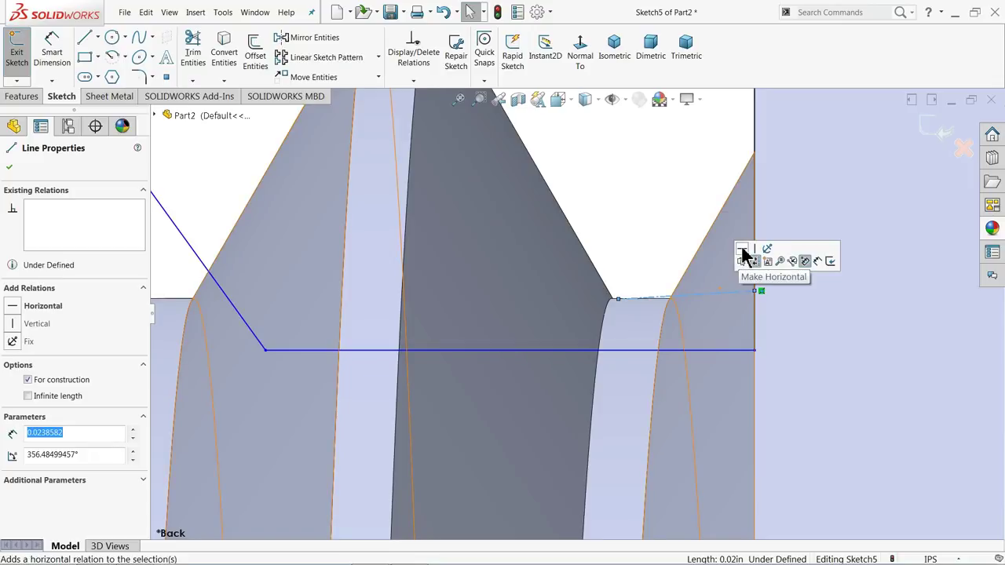
{"action": "left_click", "coordinate": [641, 239]}
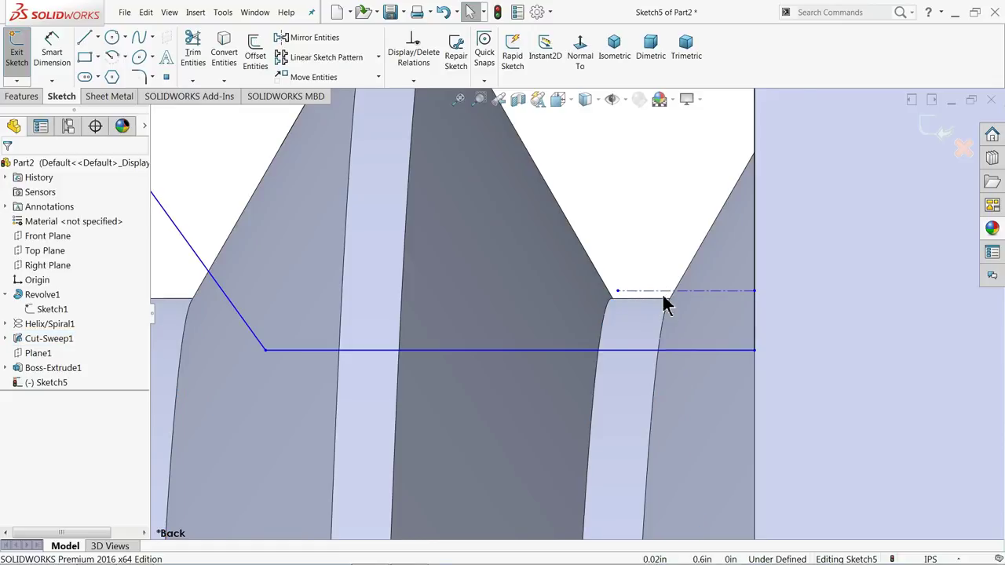
- Delete the short construction centerline beside the shoulder face
{"action": "scroll", "coordinate": [574, 314], "scroll_direction": "up", "scroll_amount": 2}
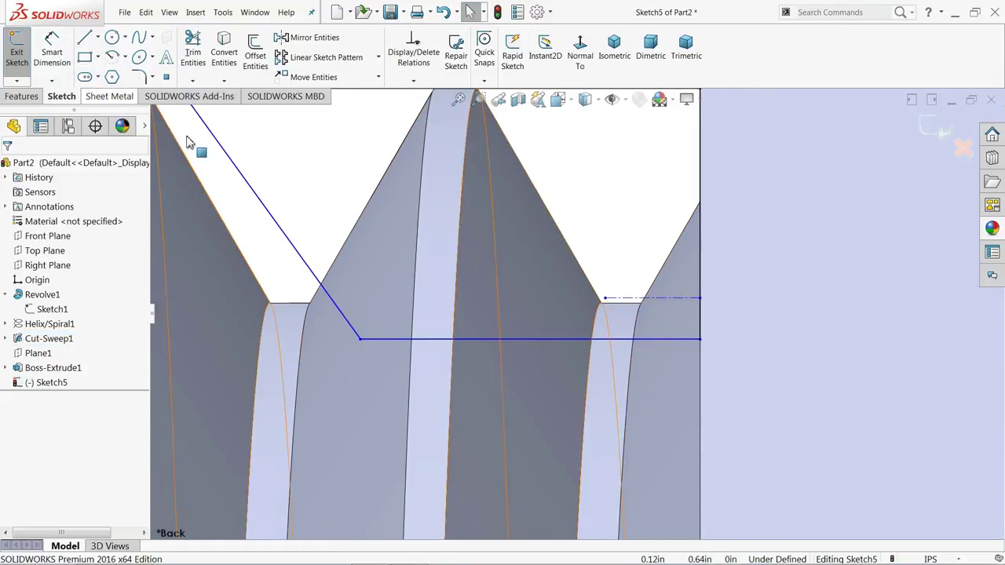
{"action": "left_click", "coordinate": [643, 299]}
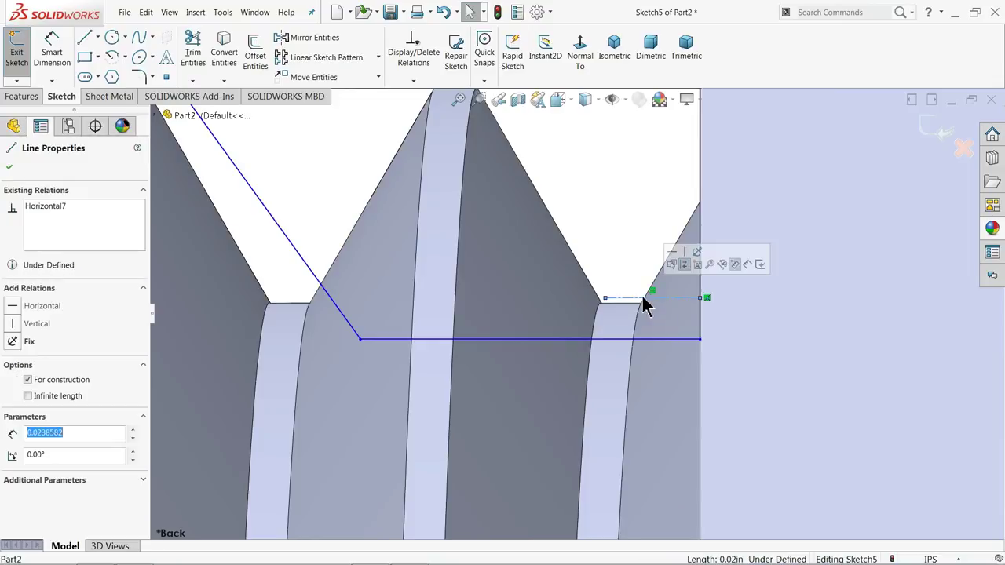
{"action": "key", "text": "Delete"}
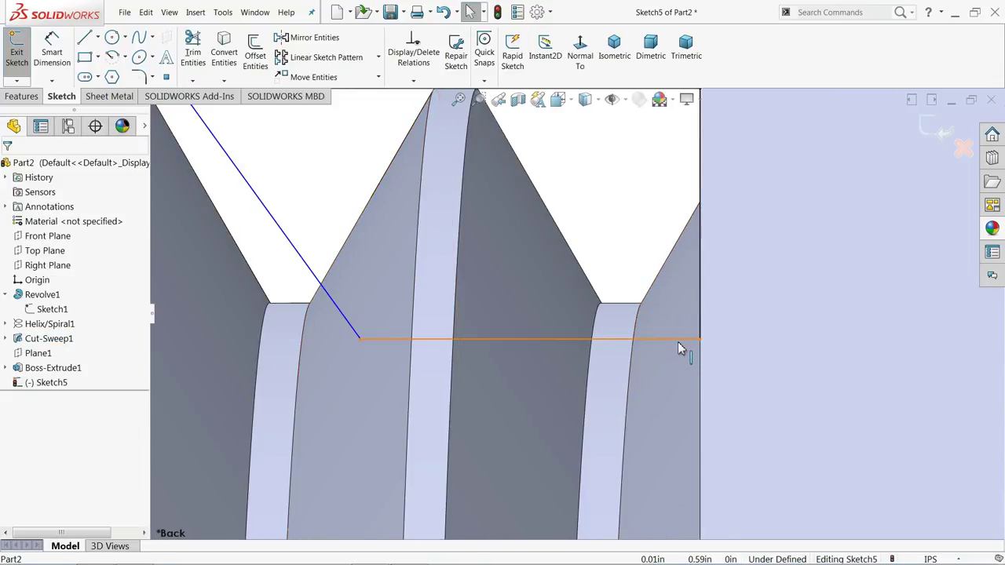
- Move the shoulder profile's lower line up to just below the thread roots
{"action": "mouse_move", "coordinate": [679, 340]}
{"action": "left_mouse_down"}
{"action": "mouse_move", "coordinate": [680, 317]}
{"action": "mouse_move", "coordinate": [652, 325]}
{"action": "mouse_move", "coordinate": [654, 312]}
{"action": "left_mouse_up"}
{"action": "scroll", "coordinate": [655, 312], "scroll_direction": "up", "scroll_amount": 3}
{"action": "left_click", "coordinate": [396, 203]}
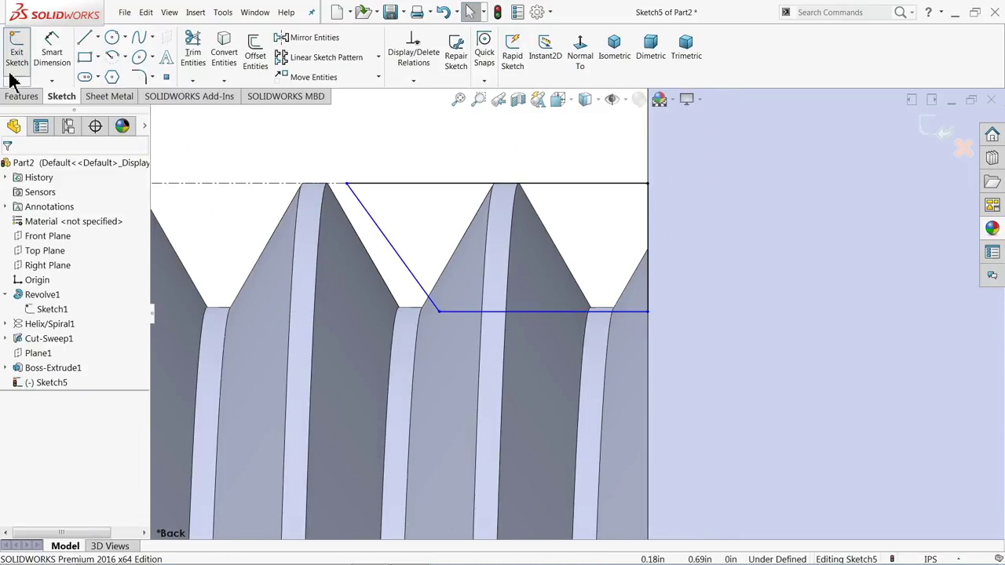
- Dimension the vertical distance between the shoulder profile's upper and lower lines as 0.06 in
{"action": "left_click", "coordinate": [598, 184]}
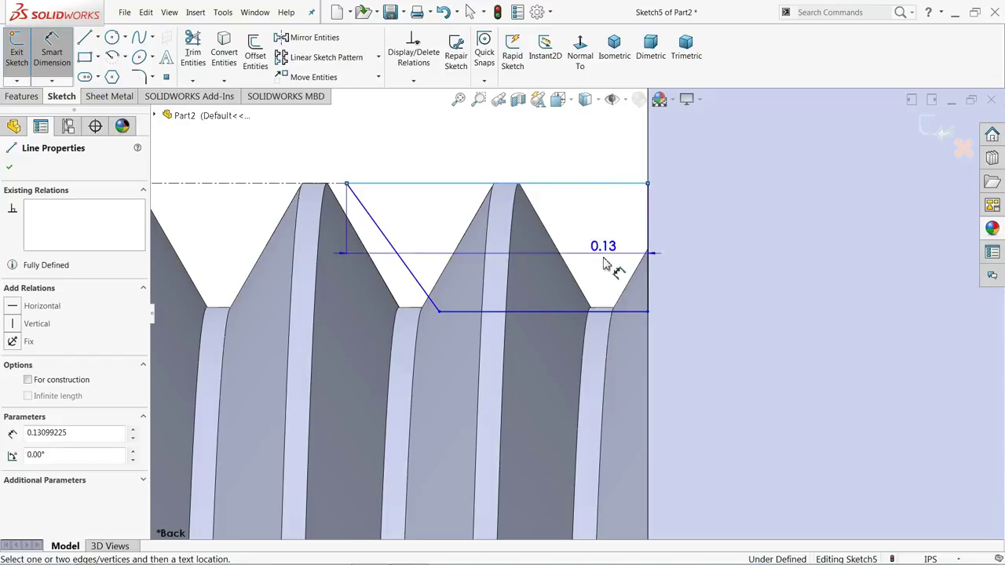
{"action": "left_click", "coordinate": [608, 313]}
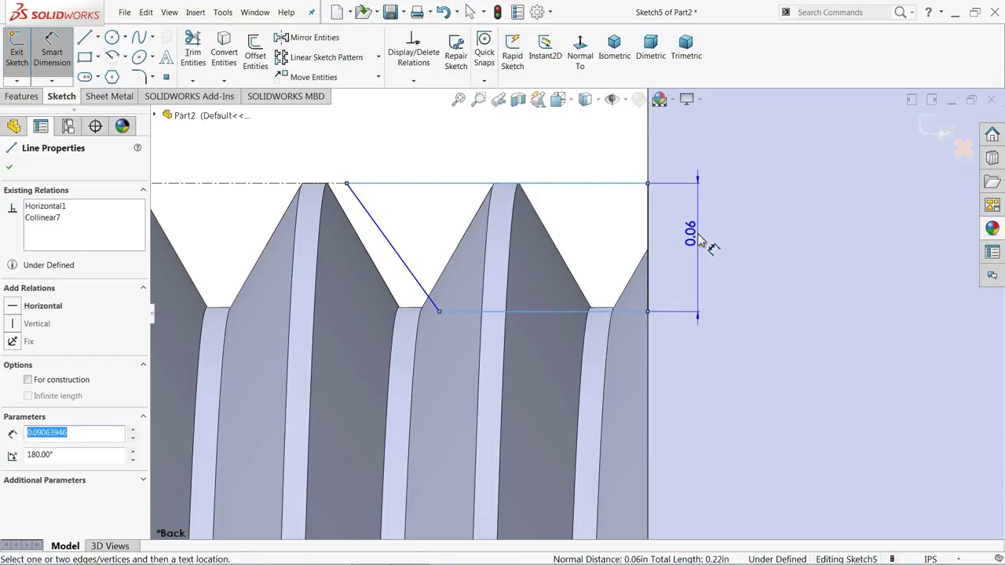
{"action": "left_click", "coordinate": [701, 246]}
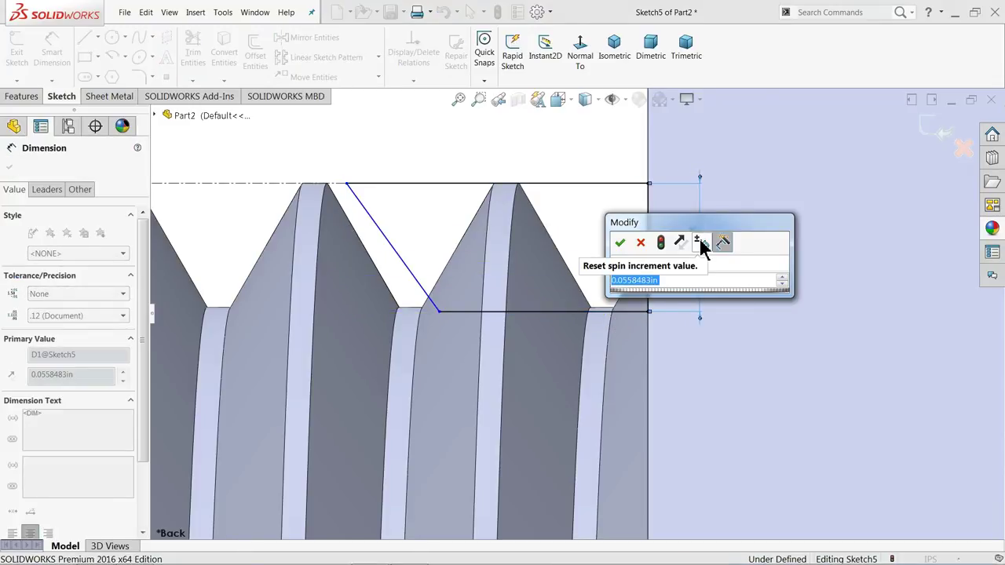
{"action": "type", "text": "0.06"}
{"action": "key", "text": "Return"}
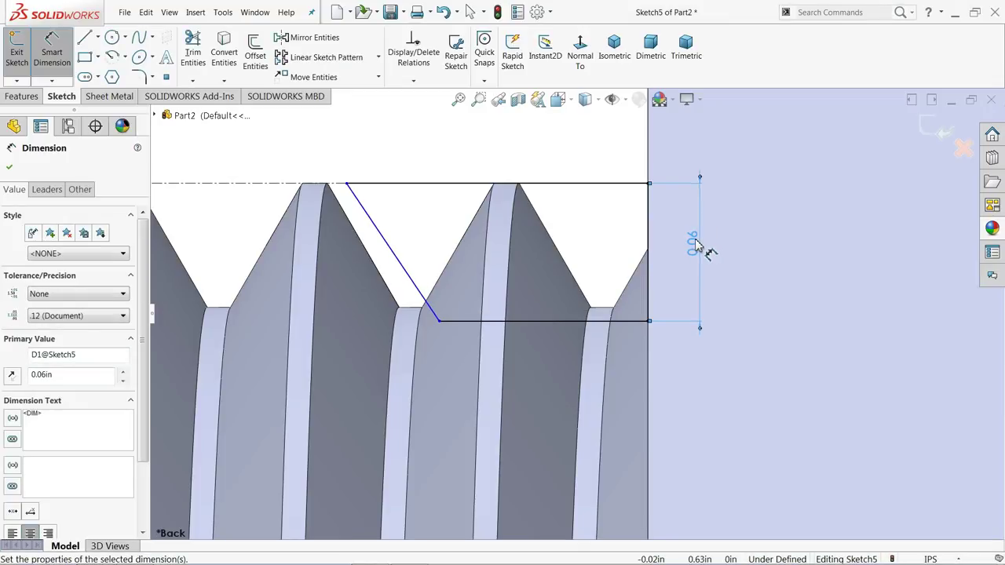
- Set the shoulder profile's depth dimension to 0.055 in
{"action": "left_click", "coordinate": [695, 245]}
{"action": "type", "text": "0."}
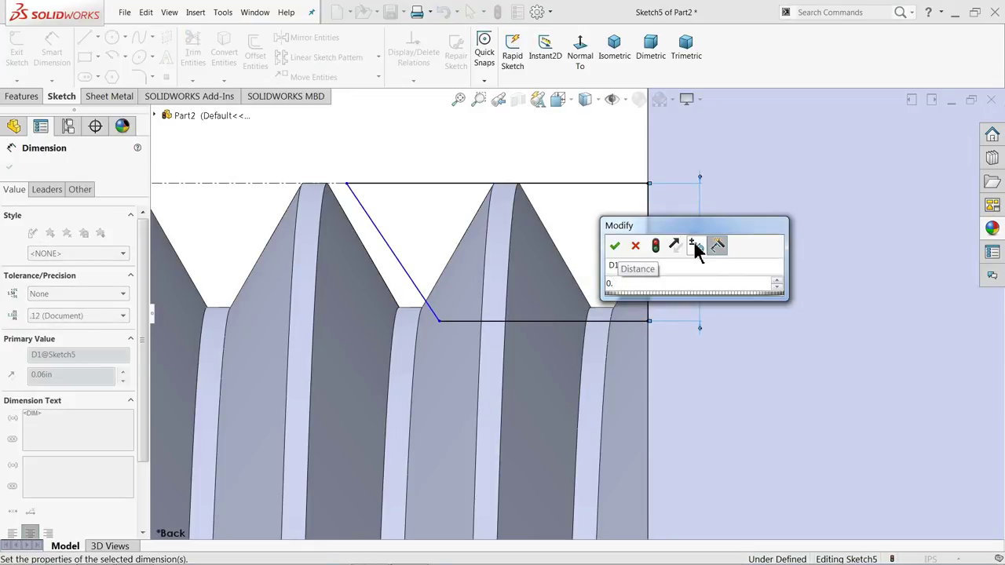
{"action": "type", "text": "05"}
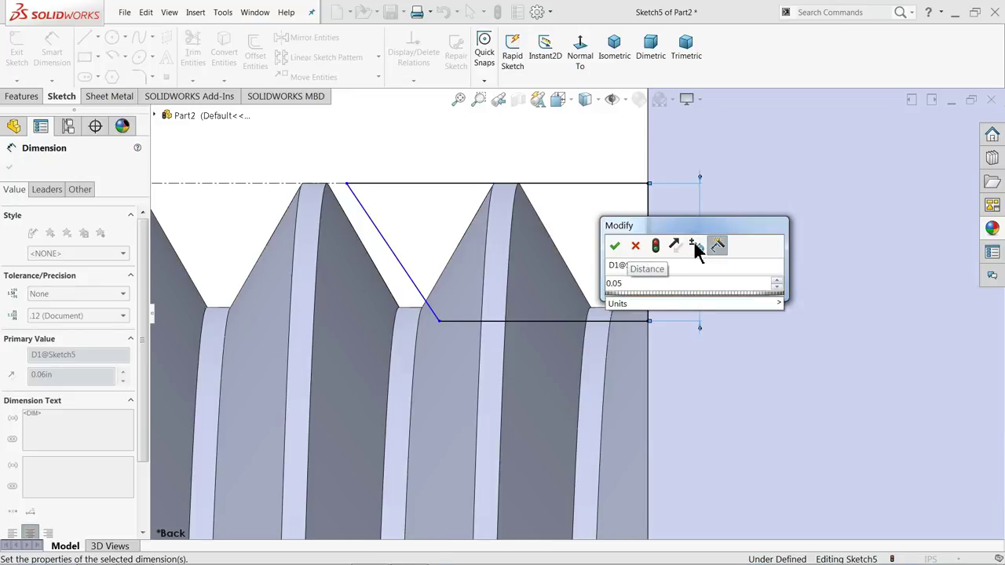
{"action": "type", "text": "5"}
{"action": "key", "text": "Return"}
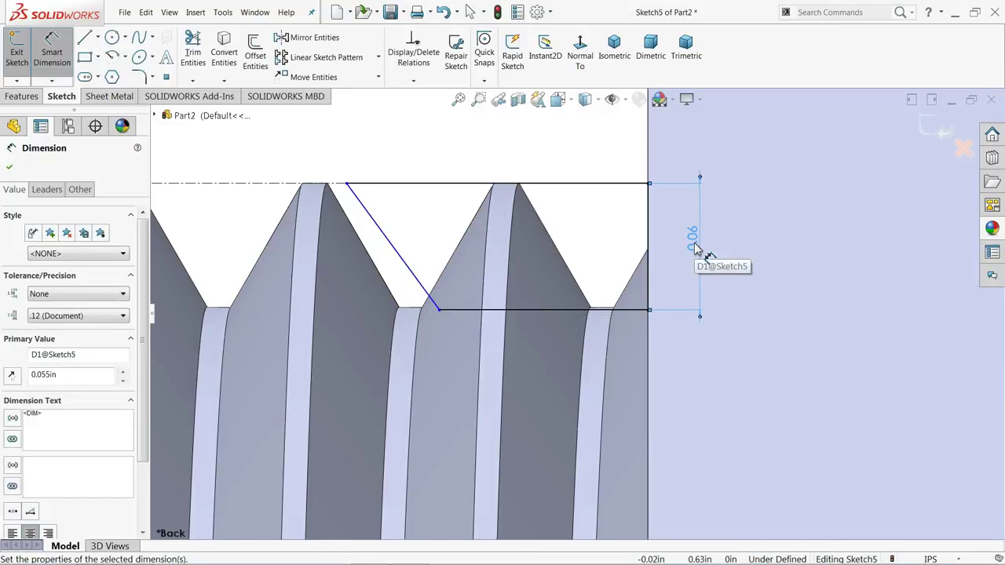
- Dimension the angle between the shoulder profile's slanted line and its lower line as 135°
{"action": "scroll", "coordinate": [557, 278], "scroll_direction": "up", "scroll_amount": 2}
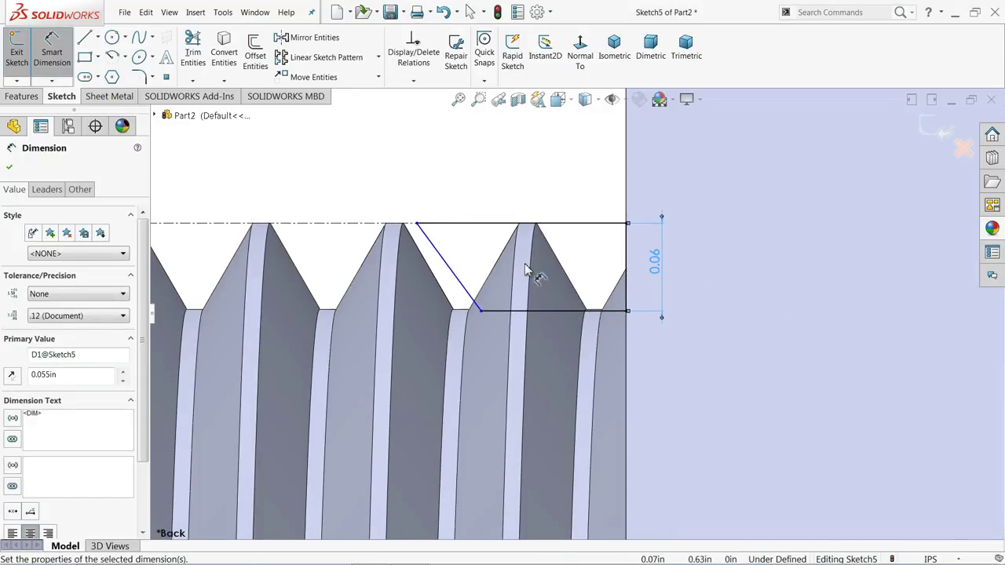
{"action": "left_click", "coordinate": [460, 280]}
{"action": "left_click", "coordinate": [511, 311]}
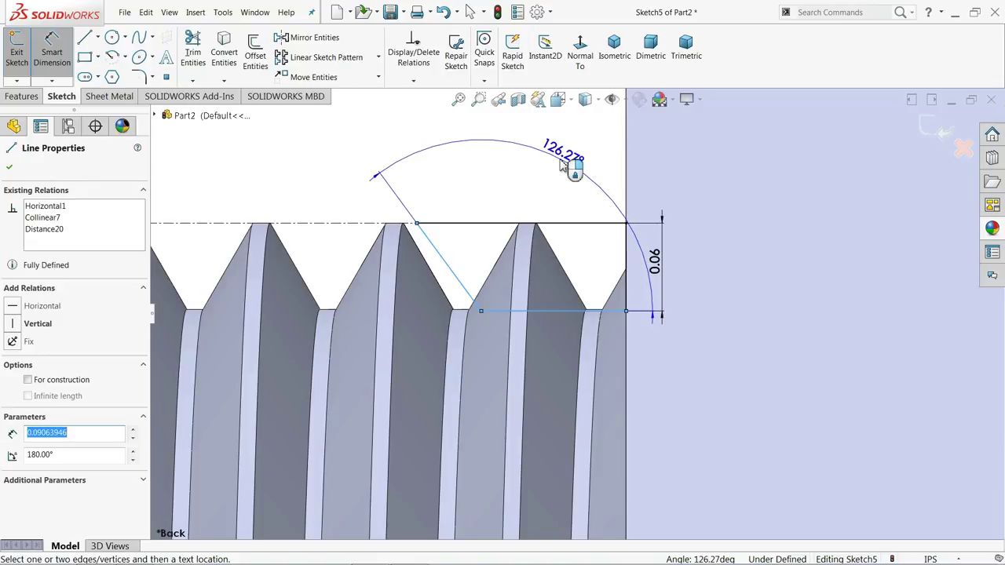
{"action": "left_click", "coordinate": [560, 159]}
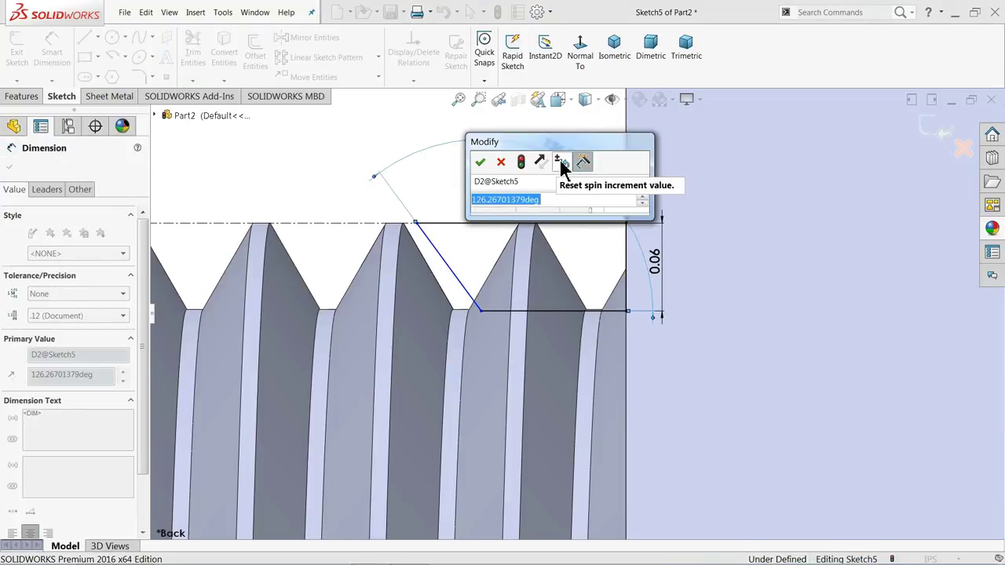
{"action": "type", "text": "43"}
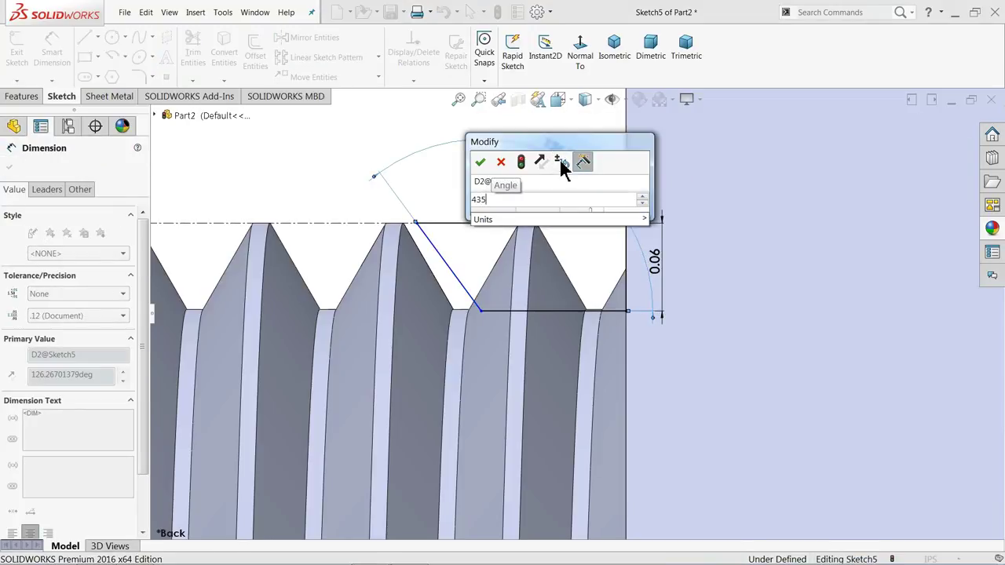
{"action": "type", "text": "5"}
{"action": "key", "text": "BackSpace"}
{"action": "key", "text": "BackSpace"}
{"action": "key", "text": "BackSpace"}
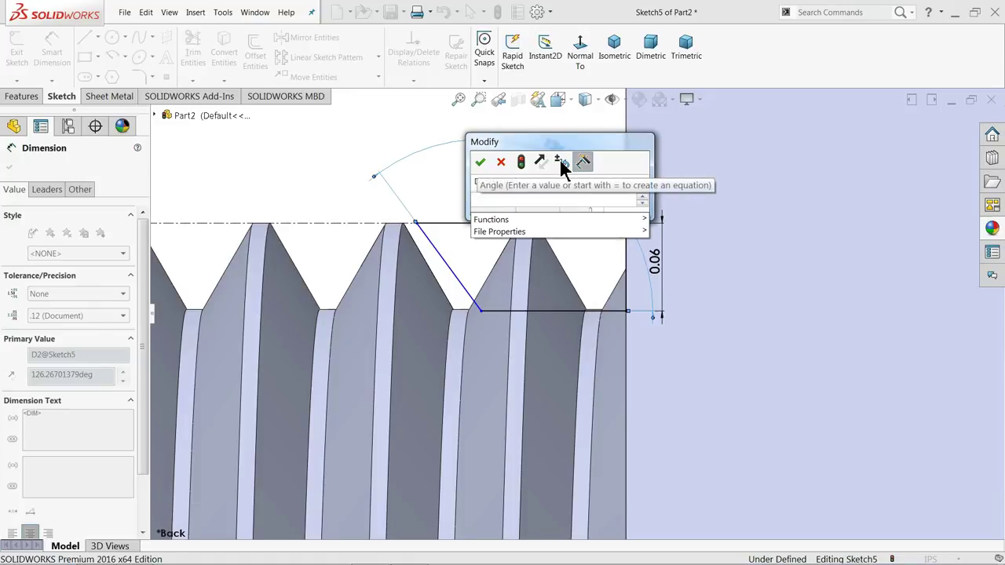
{"action": "type", "text": "135"}
{"action": "key", "text": "Return"}
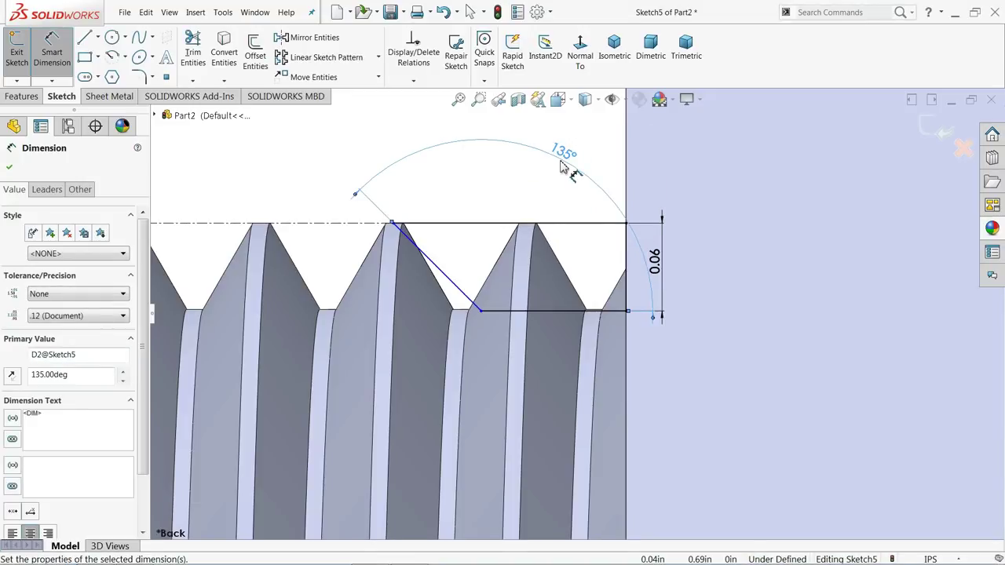
- Dimension the length of the shoulder profile's lower horizontal line as 0.0625 in
{"action": "scroll", "coordinate": [481, 279], "scroll_direction": "up", "scroll_amount": 1}
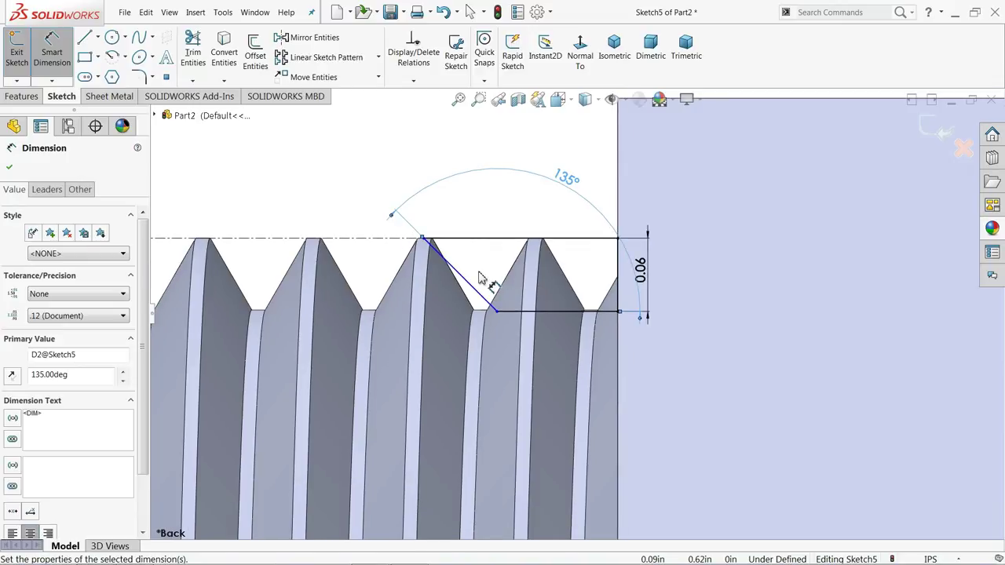
{"action": "scroll", "coordinate": [476, 276], "scroll_direction": "up", "scroll_amount": 1}
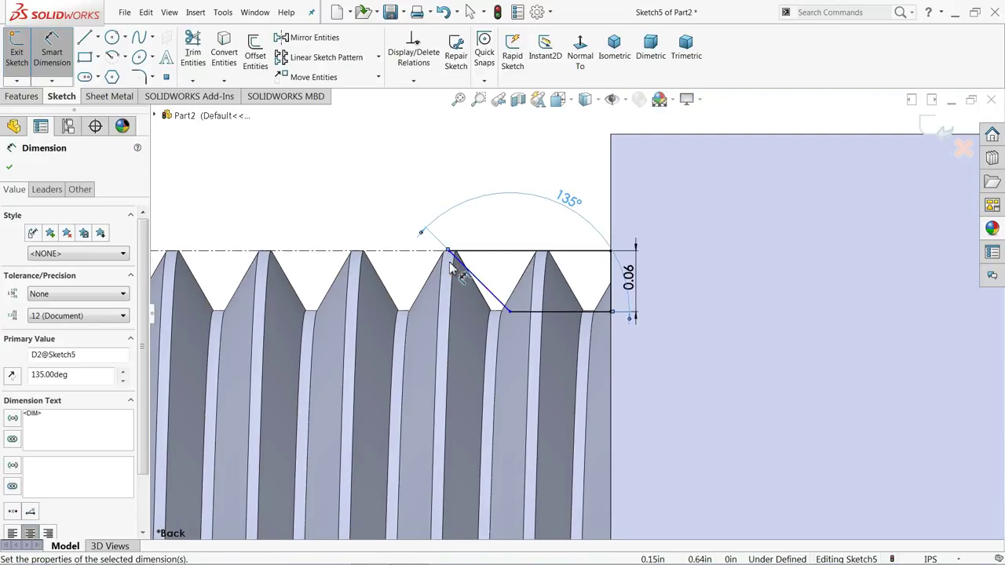
{"action": "left_click", "coordinate": [554, 314]}
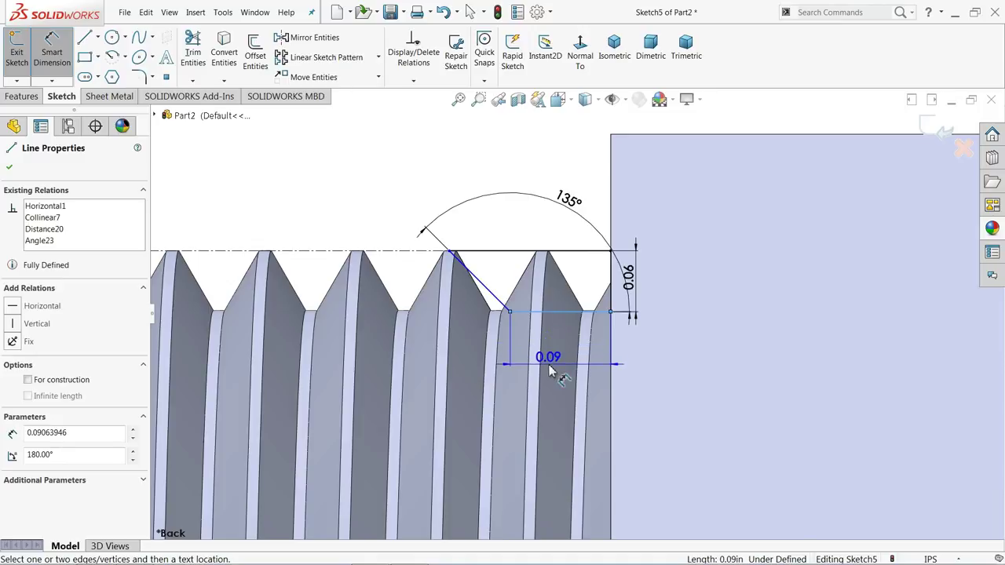
{"action": "left_click", "coordinate": [549, 371]}
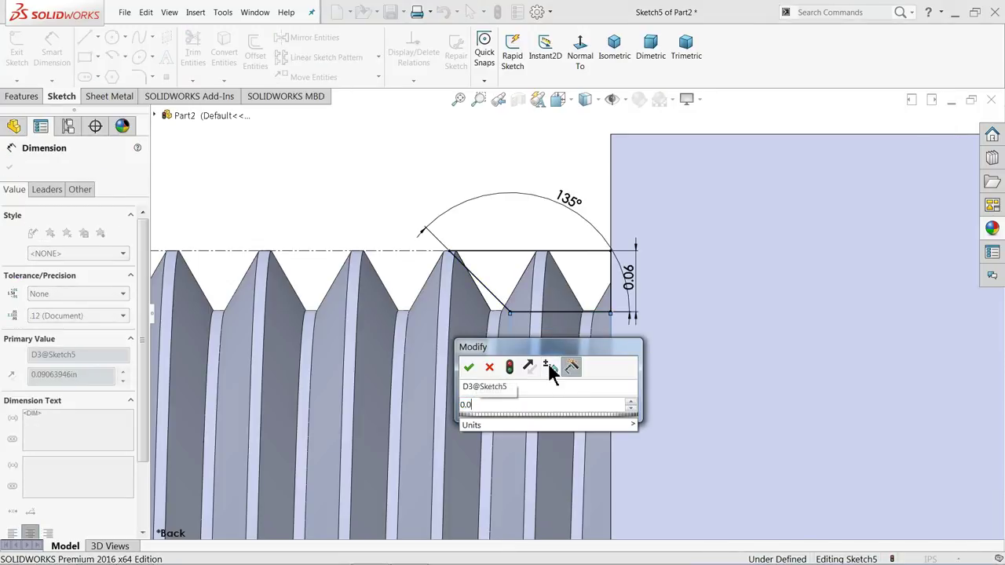
{"action": "type", "text": "0.0625"}
{"action": "key", "text": "Return"}
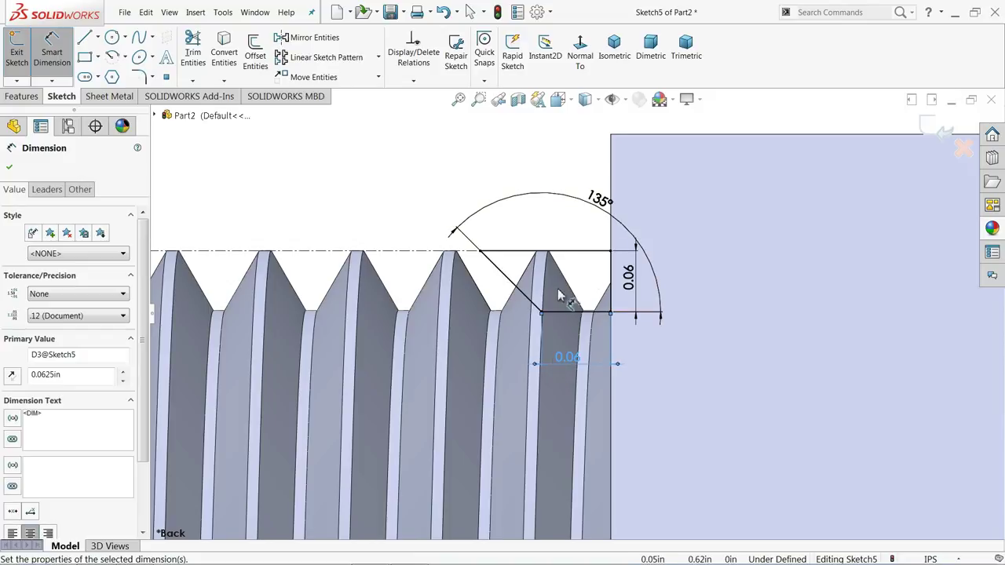
- Dimension the angle between the free-end profile's short slanted line and its lower horizontal line as 45°
{"action": "scroll", "coordinate": [567, 305], "scroll_direction": "up", "scroll_amount": 1}
{"action": "scroll", "coordinate": [495, 326], "scroll_direction": "up", "scroll_amount": 3}
{"action": "scroll", "coordinate": [439, 318], "scroll_direction": "down", "scroll_amount": 3}
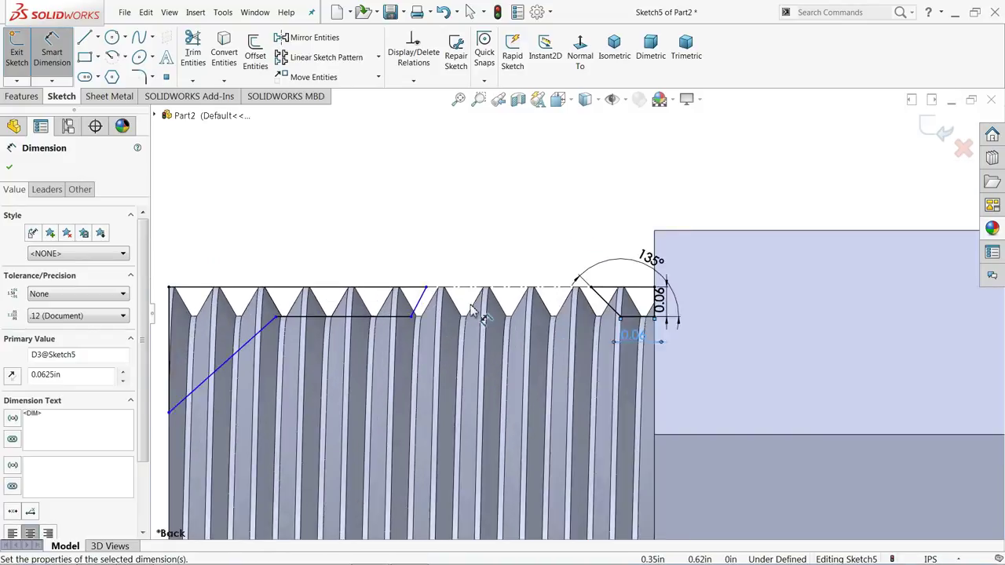
{"action": "scroll", "coordinate": [402, 318], "scroll_direction": "down", "scroll_amount": 2}
{"action": "left_click", "coordinate": [430, 304]}
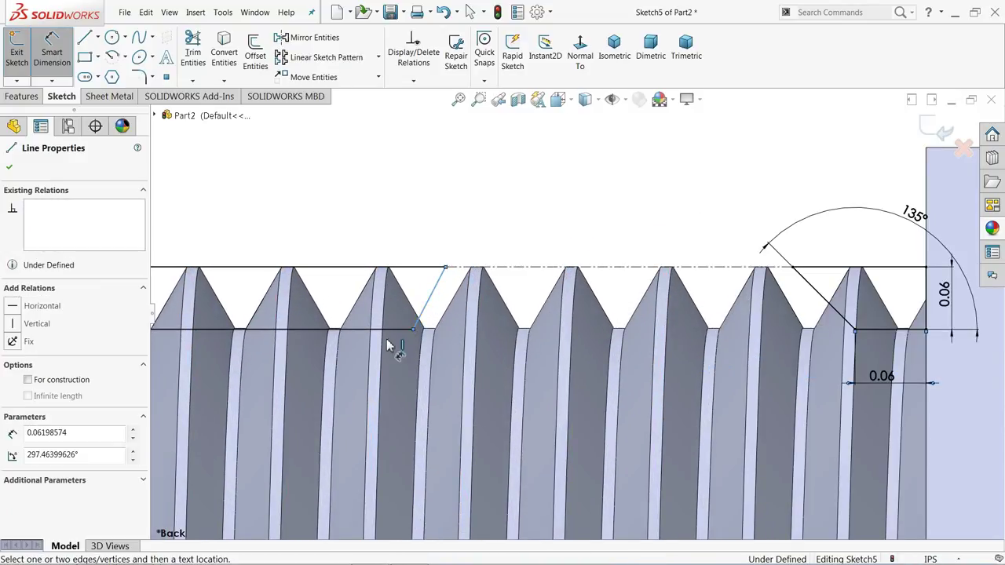
{"action": "left_click", "coordinate": [396, 328]}
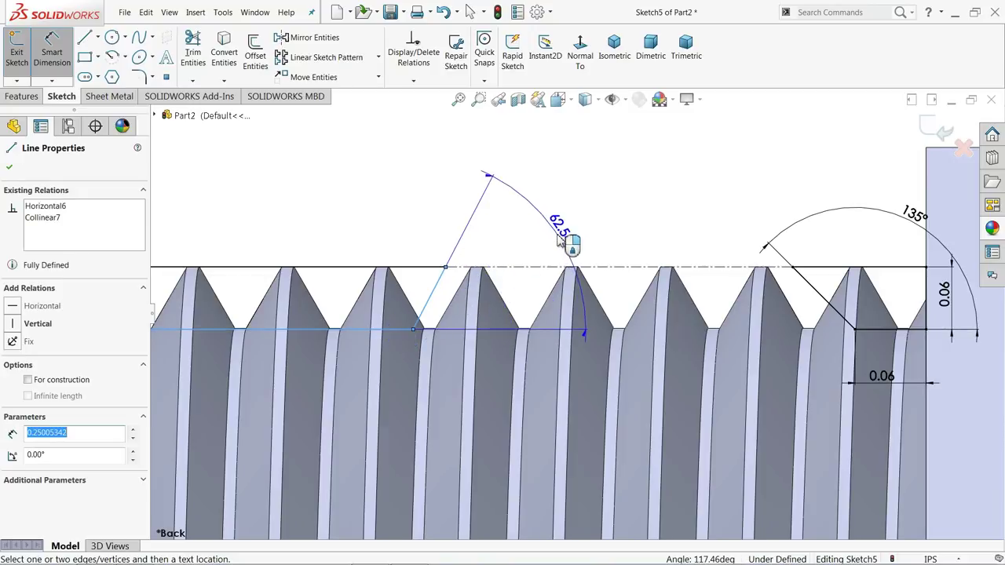
{"action": "left_click", "coordinate": [567, 237]}
{"action": "key", "text": "Return"}
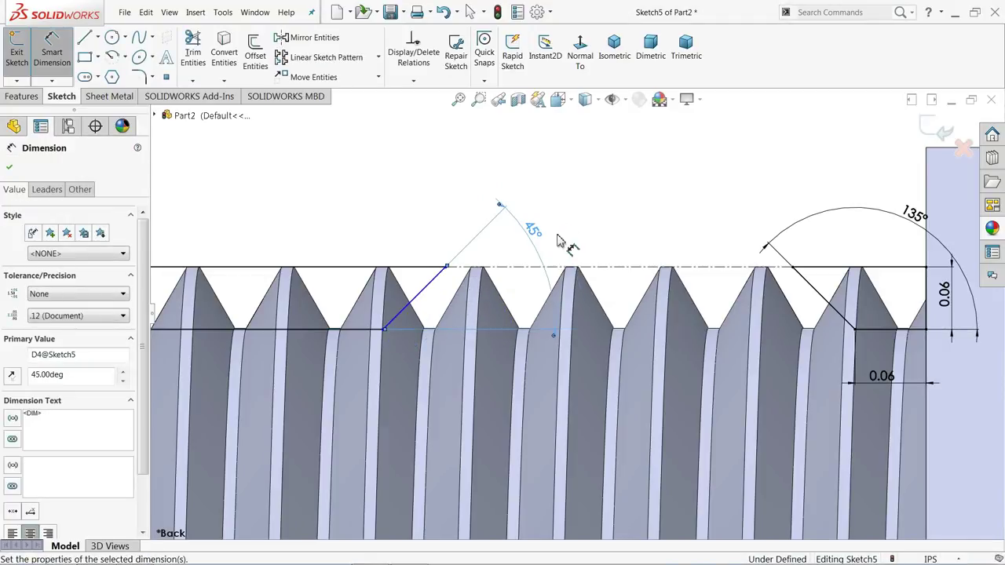
- Dimension the distance from the long slanted line's endpoint on the cylinder's end edge to the centerline as 0.91996/2 in
{"action": "scroll", "coordinate": [511, 247], "scroll_direction": "up", "scroll_amount": 3}
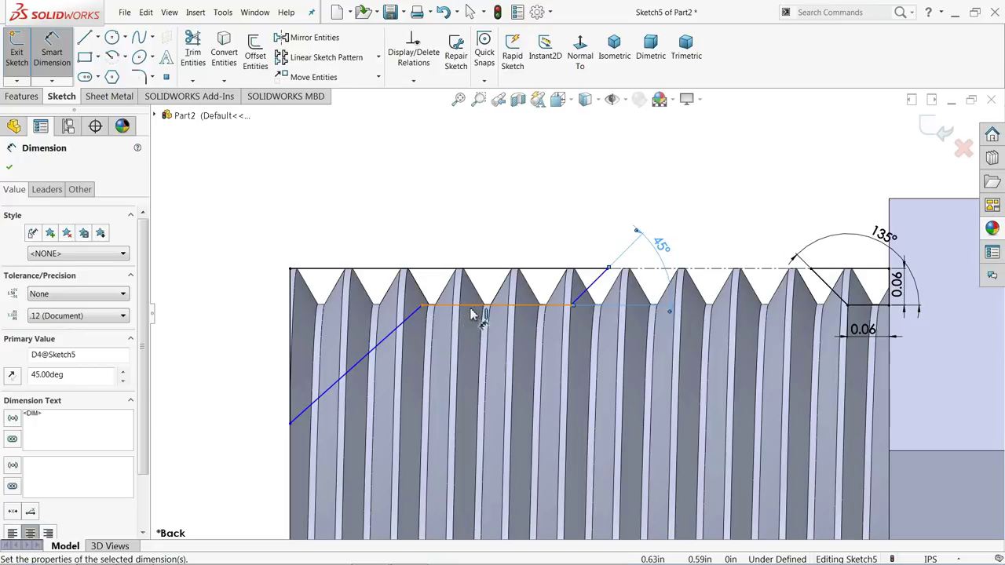
{"action": "scroll", "coordinate": [451, 349], "scroll_direction": "up", "scroll_amount": 1}
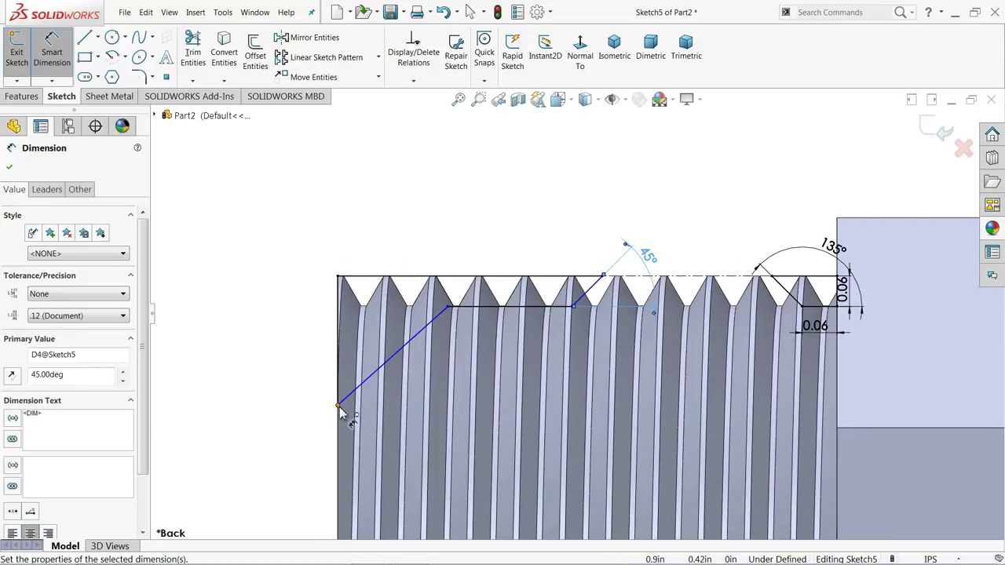
{"action": "left_click", "coordinate": [339, 407]}
{"action": "scroll", "coordinate": [415, 422], "scroll_direction": "up", "scroll_amount": 3}
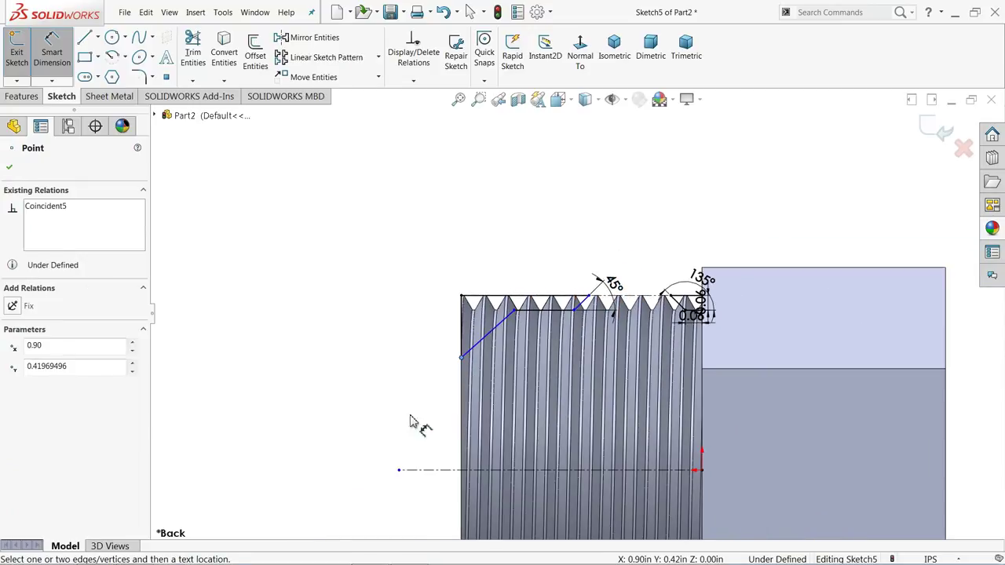
{"action": "left_click", "coordinate": [487, 470]}
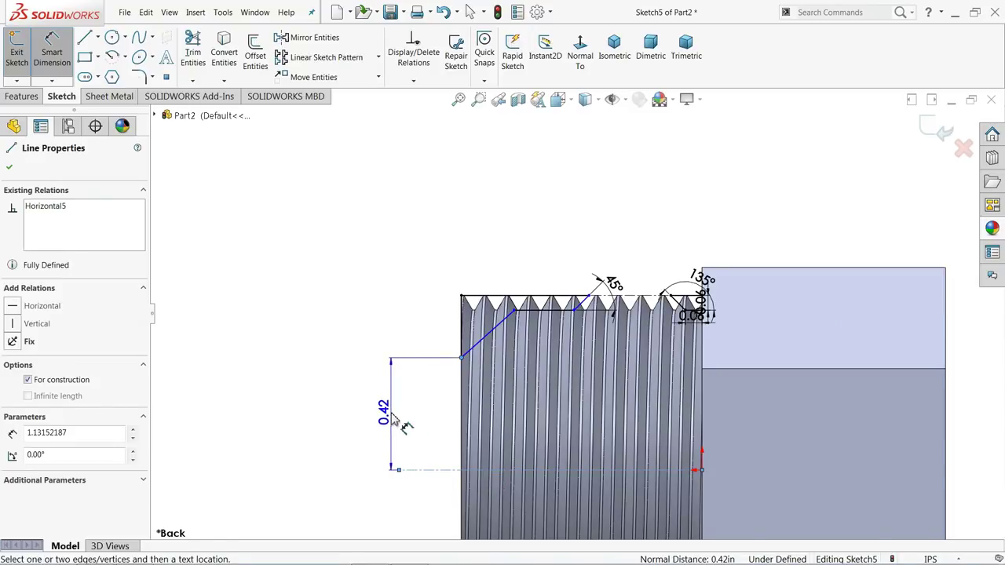
{"action": "left_click", "coordinate": [393, 418]}
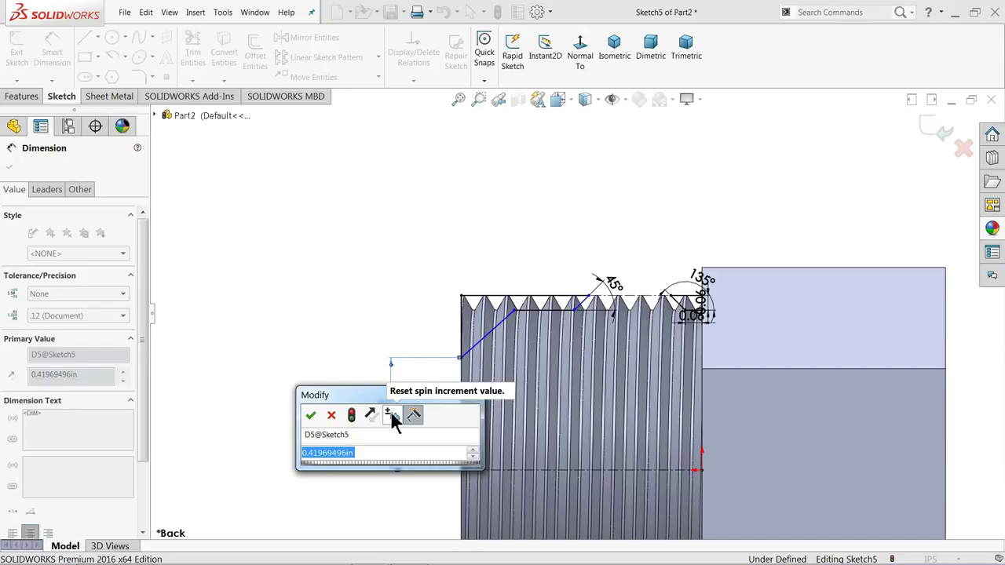
{"action": "type", "text": "0.919"}
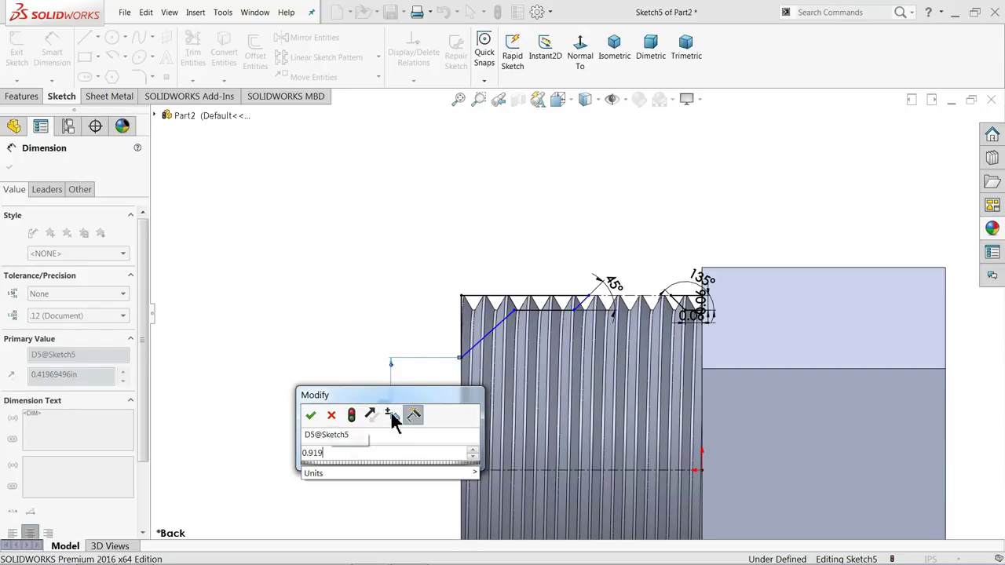
{"action": "type", "text": "96/2"}
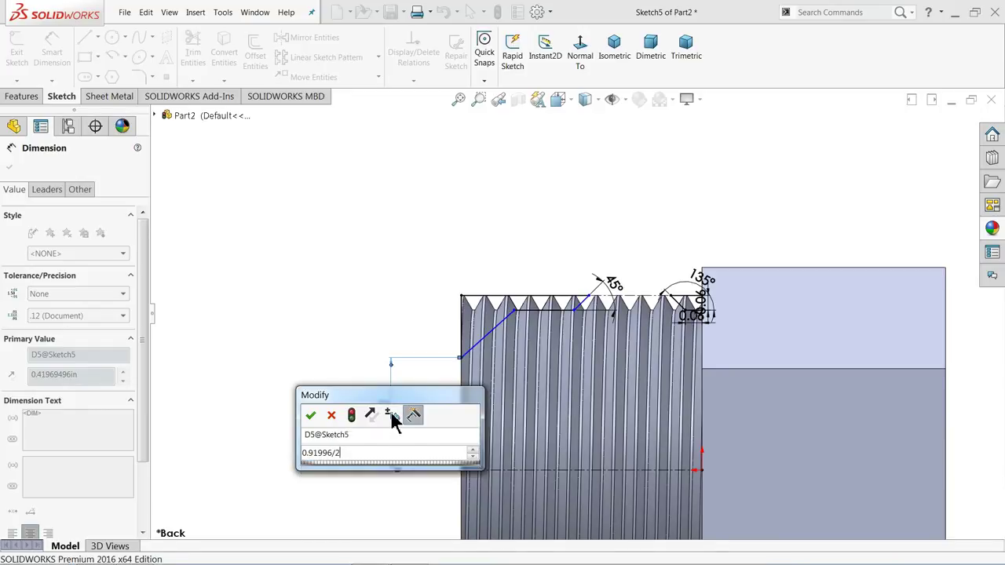
{"action": "key", "text": "Return"}
- Dimension the length of the free-end profile's lower horizontal line as 0.125 in
{"action": "scroll", "coordinate": [440, 369], "scroll_direction": "down", "scroll_amount": 2}
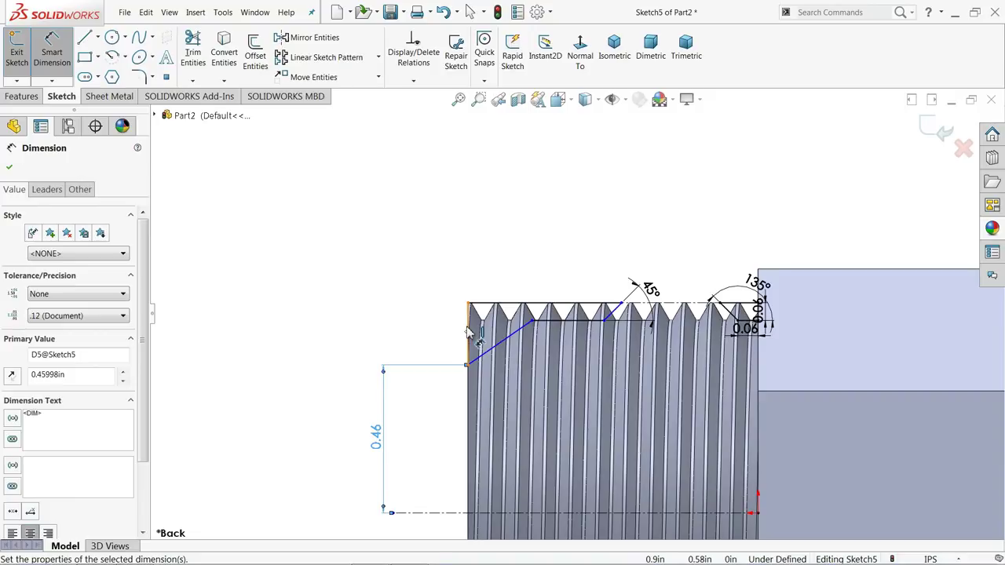
{"action": "scroll", "coordinate": [565, 325], "scroll_direction": "down", "scroll_amount": 3}
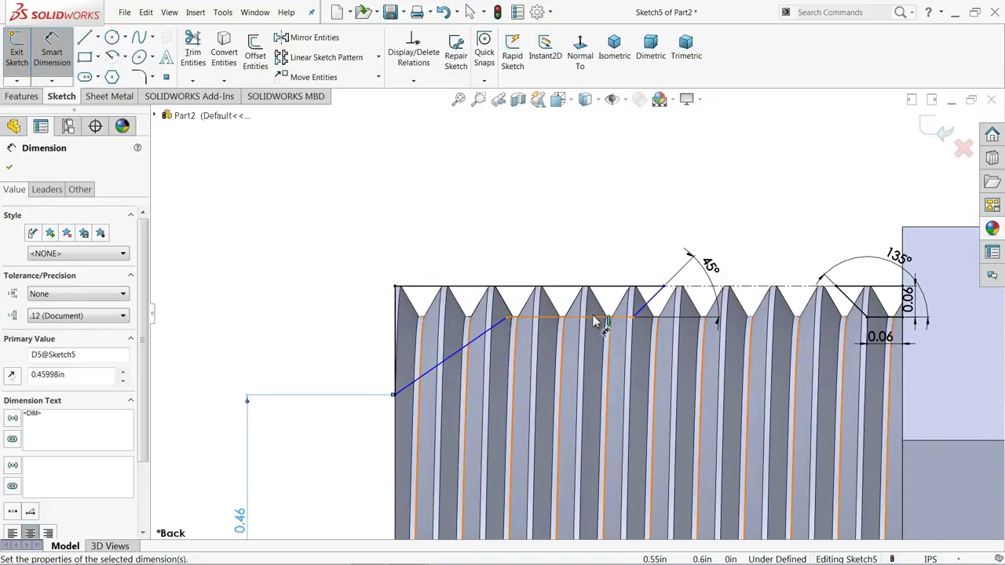
{"action": "left_click", "coordinate": [596, 322]}
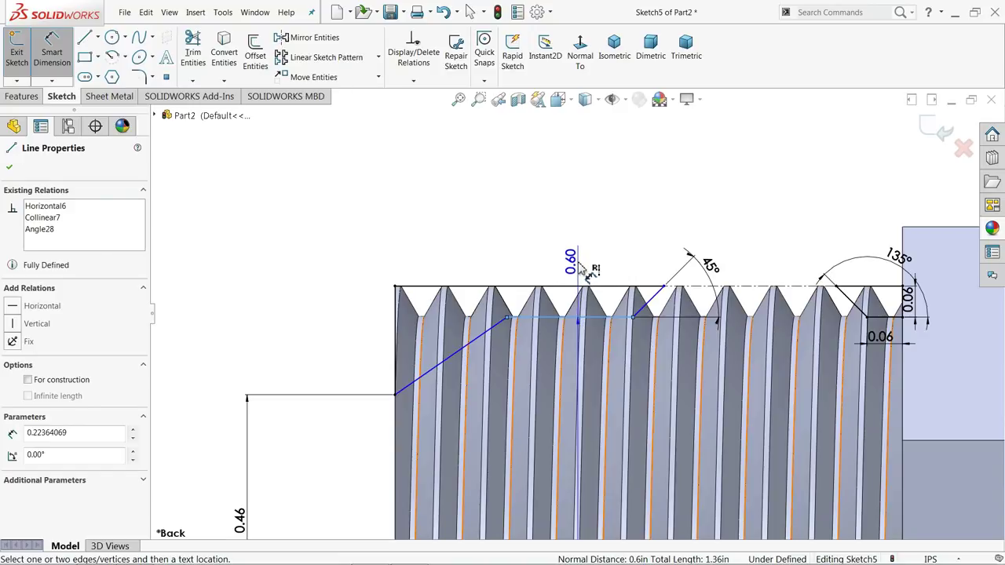
{"action": "left_click", "coordinate": [573, 247]}
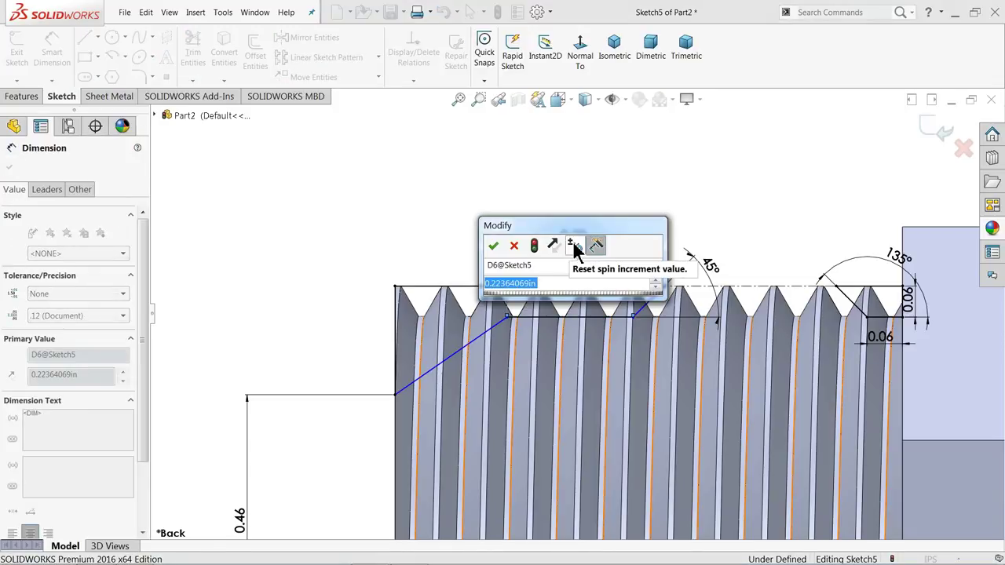
{"action": "type", "text": "0.125"}
{"action": "key", "text": "Return"}
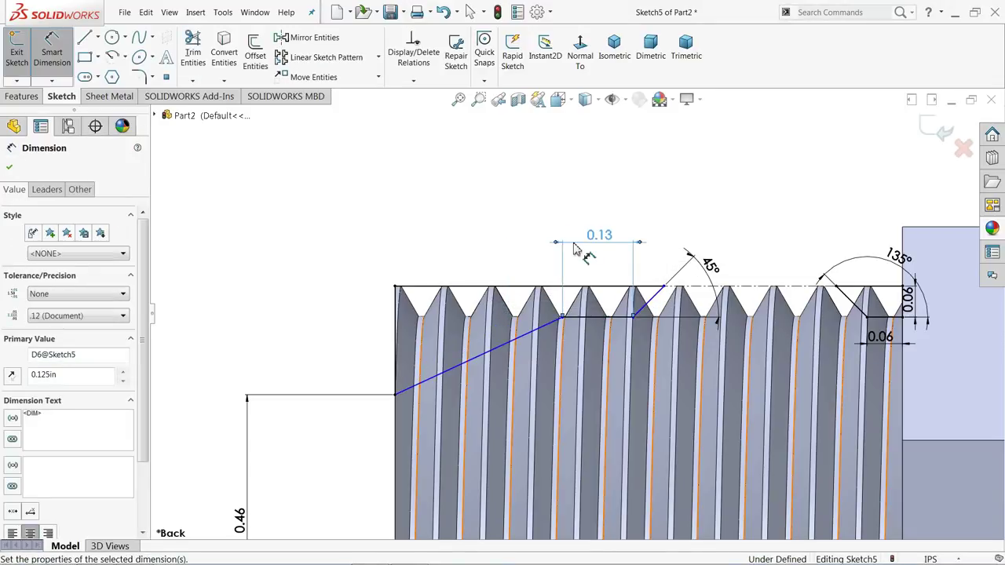
- Dimension the angle between the free-end profile's upper line and its long slanted line as 37°
{"action": "left_click", "coordinate": [510, 295]}
{"action": "left_click", "coordinate": [503, 350]}
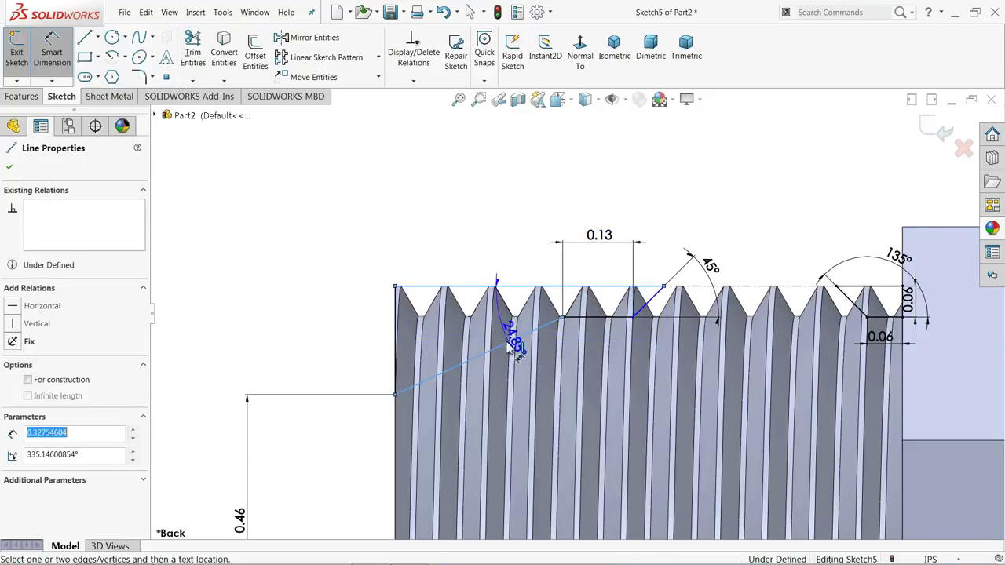
{"action": "left_click", "coordinate": [339, 353]}
{"action": "type", "text": "37"}
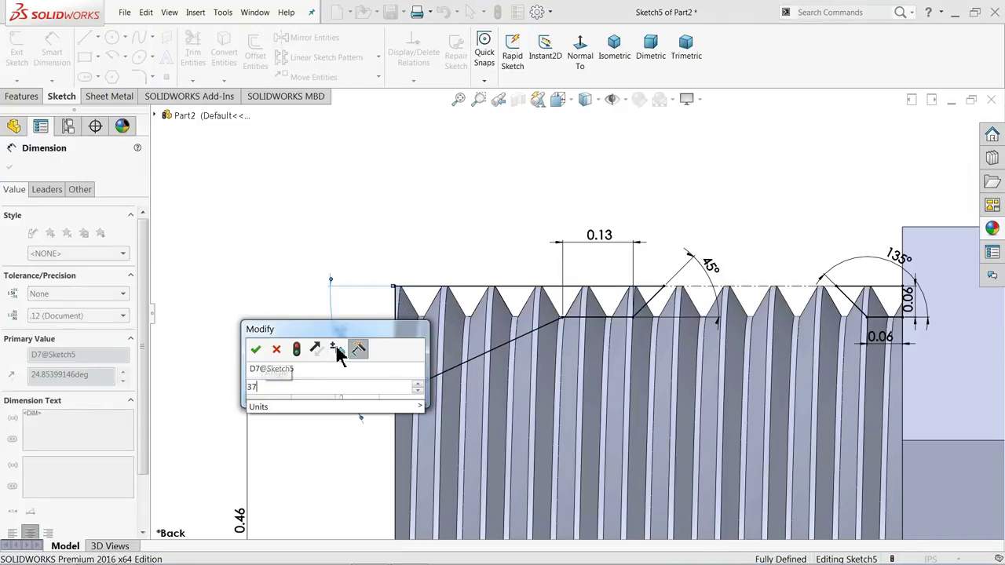
{"action": "key", "text": "Return"}
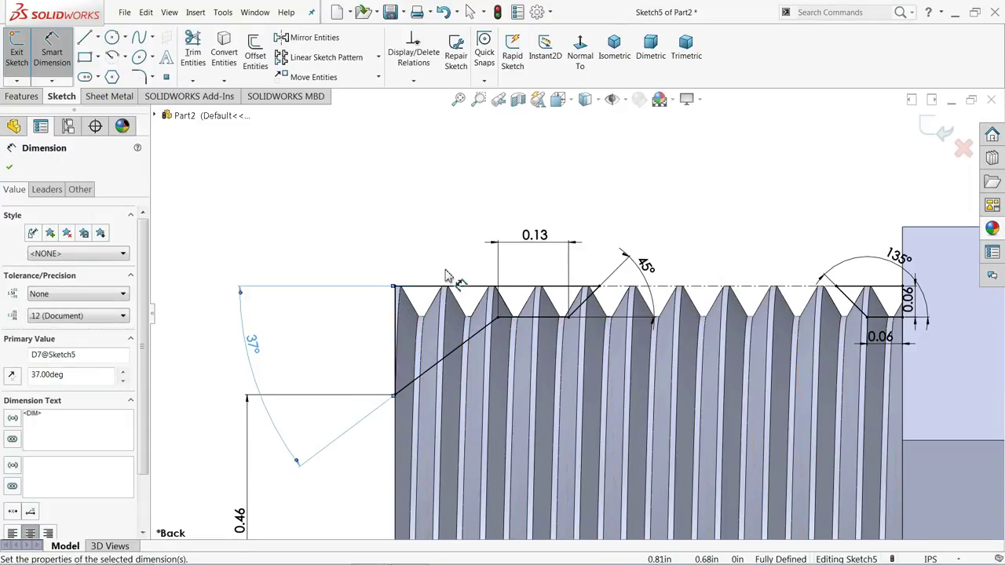
- Cut both relief profiles from the threaded cylinder with a 360° Revolved Cut about the horizontal centerline
{"action": "scroll", "coordinate": [445, 276], "scroll_direction": "up", "scroll_amount": 3}
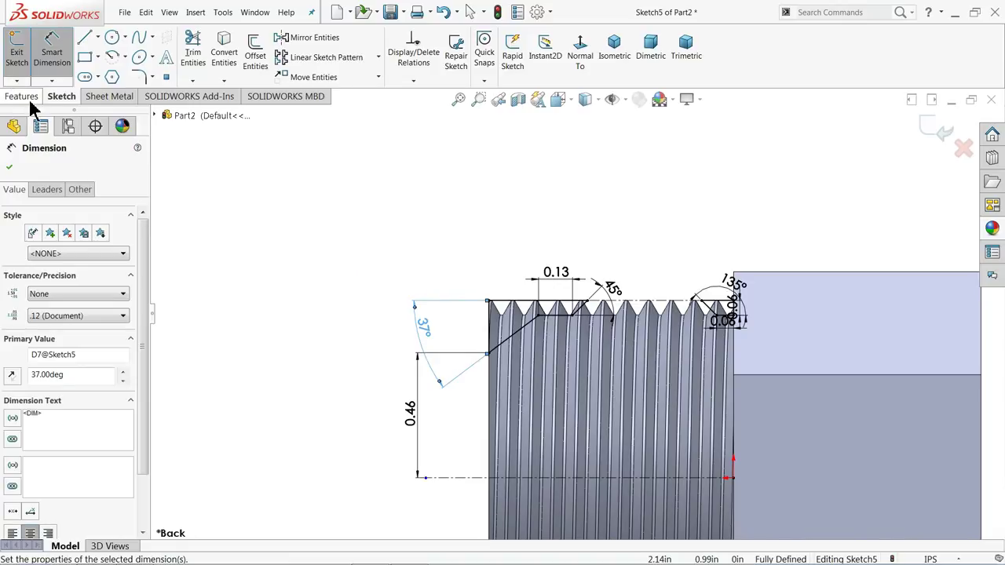
{"action": "left_click", "coordinate": [23, 98]}
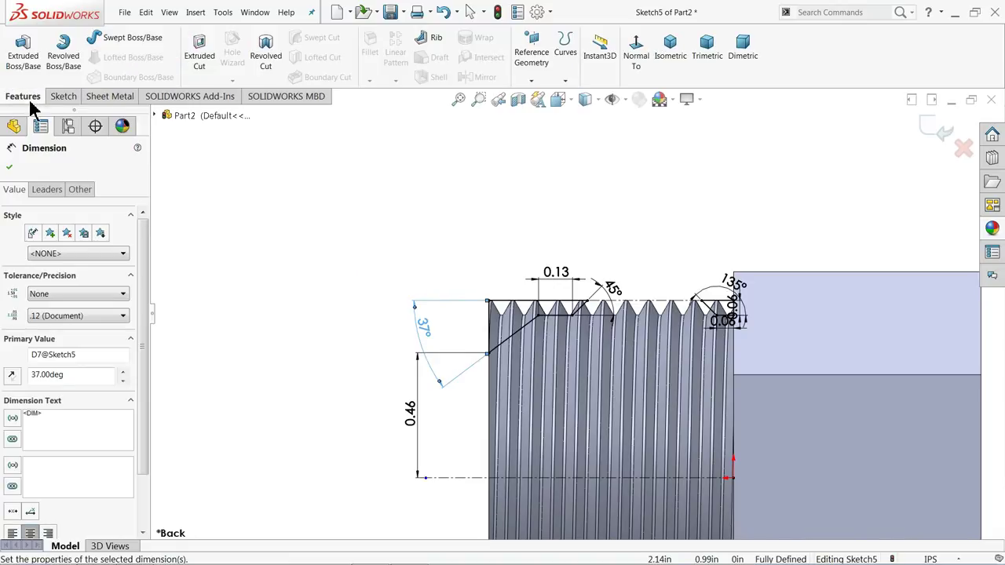
{"action": "left_click", "coordinate": [265, 61]}
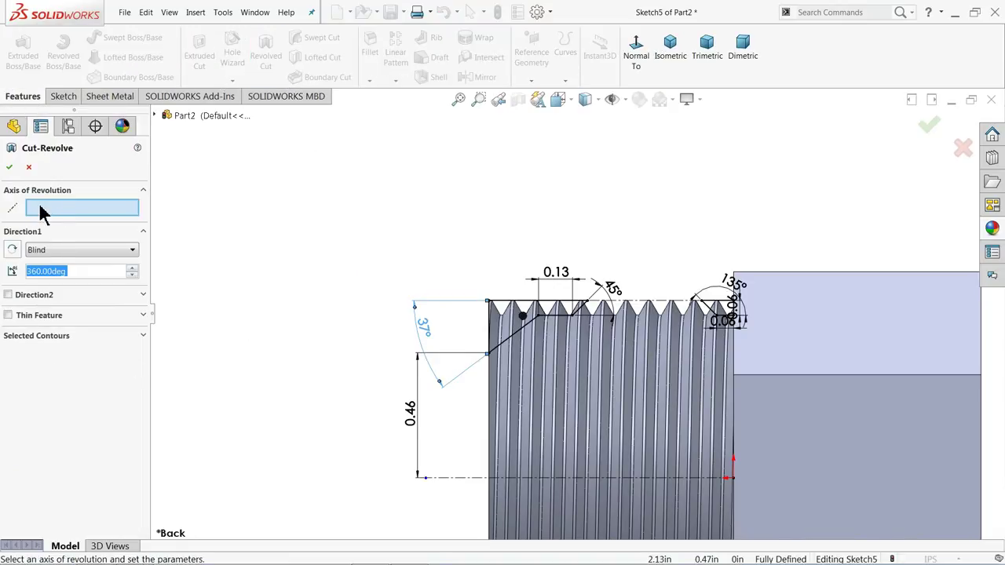
{"action": "left_click", "coordinate": [526, 478]}
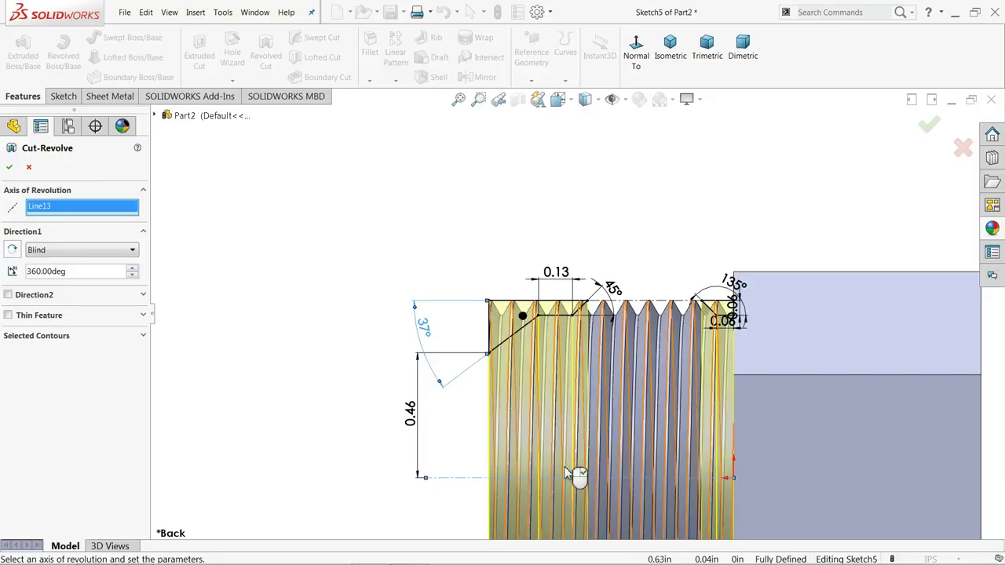
{"action": "scroll", "coordinate": [388, 399], "scroll_direction": "up", "scroll_amount": 2}
{"action": "middle_click_drag", "start_coordinate": [387, 399], "coordinate": [425, 438]}
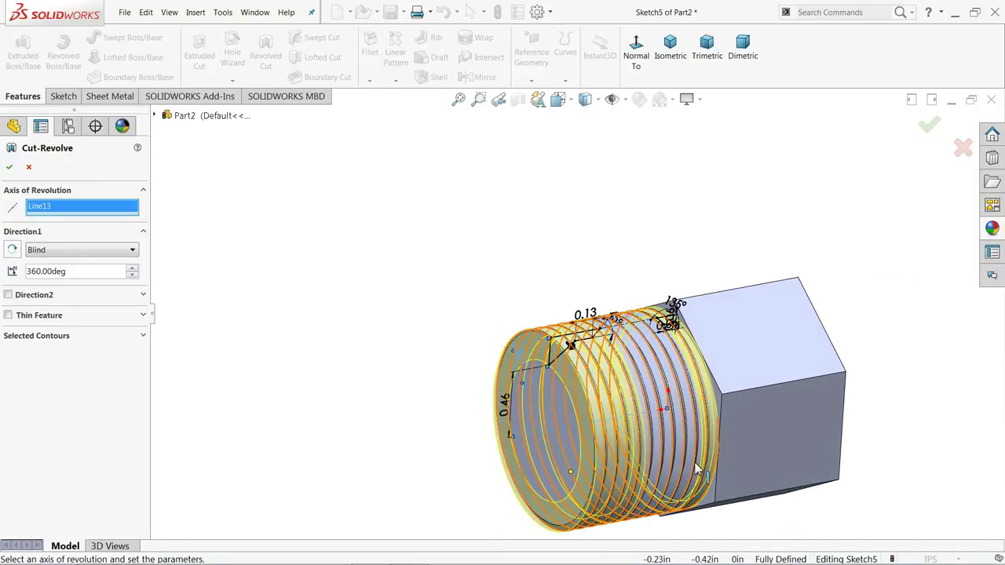
{"action": "scroll", "coordinate": [707, 470], "scroll_direction": "down", "scroll_amount": 2}
{"action": "left_click", "coordinate": [9, 167]}
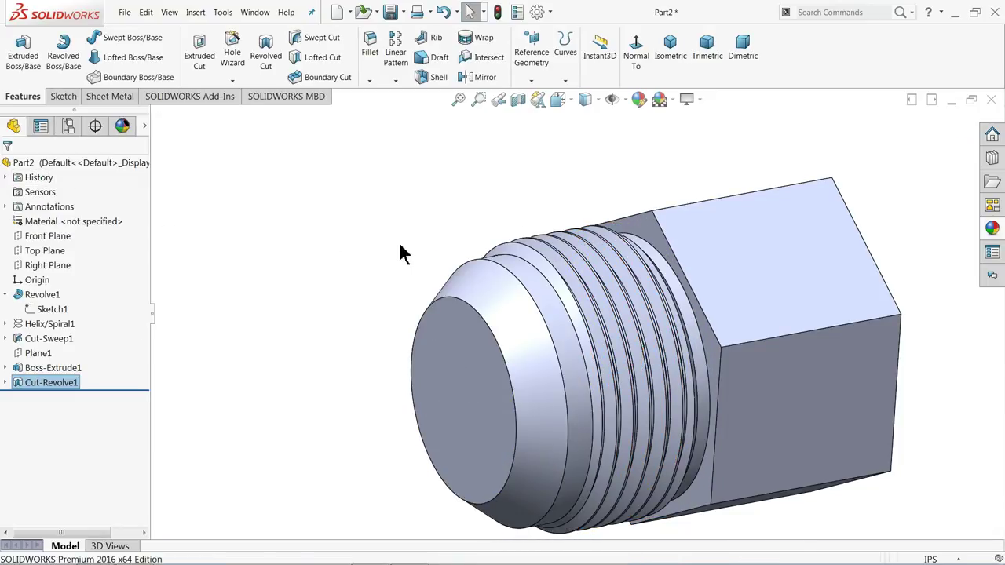
- Sketch a closed triangle on the Front Plane at the hexagonal body's upper corner next to the thread
{"action": "mouse_move", "coordinate": [399, 251]}
{"action": "middle_mouse_down"}
{"action": "mouse_move", "coordinate": [372, 243]}
{"action": "mouse_move", "coordinate": [380, 248]}
{"action": "middle_mouse_up"}
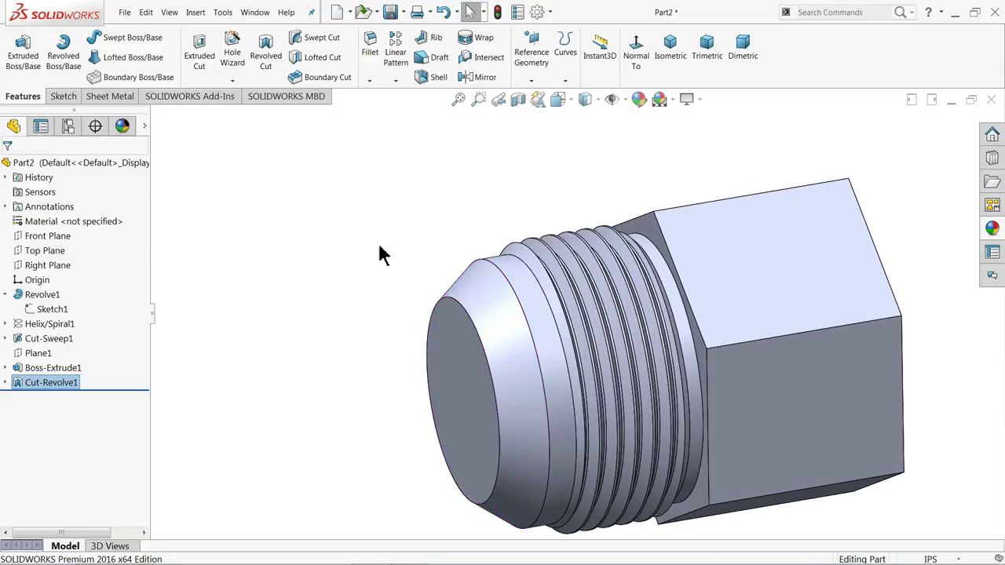
{"action": "left_click", "coordinate": [43, 236]}
{"action": "left_click", "coordinate": [39, 220]}
{"action": "left_click", "coordinate": [579, 45]}
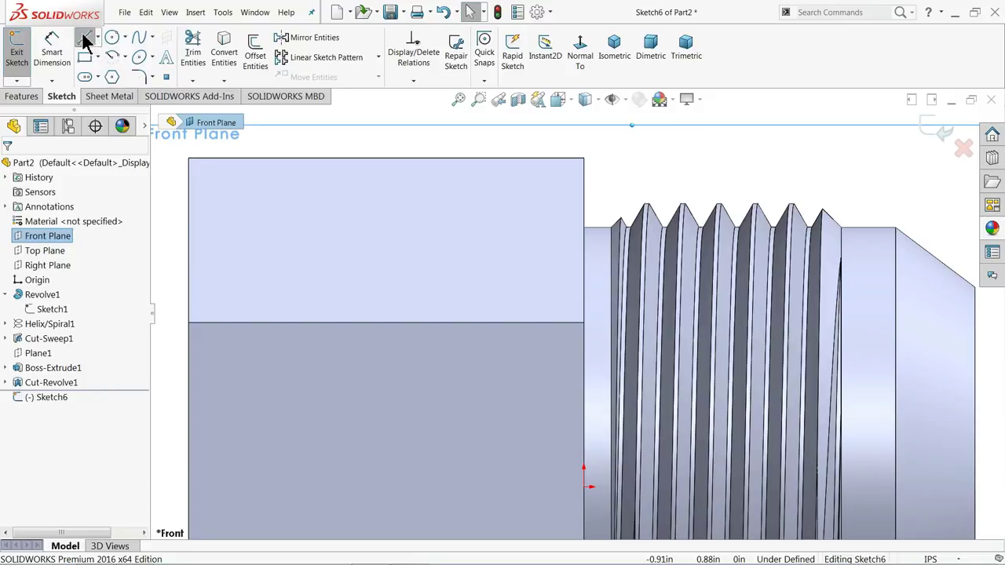
{"action": "left_click", "coordinate": [85, 41]}
{"action": "scroll", "coordinate": [543, 188], "scroll_direction": "down", "scroll_amount": 4}
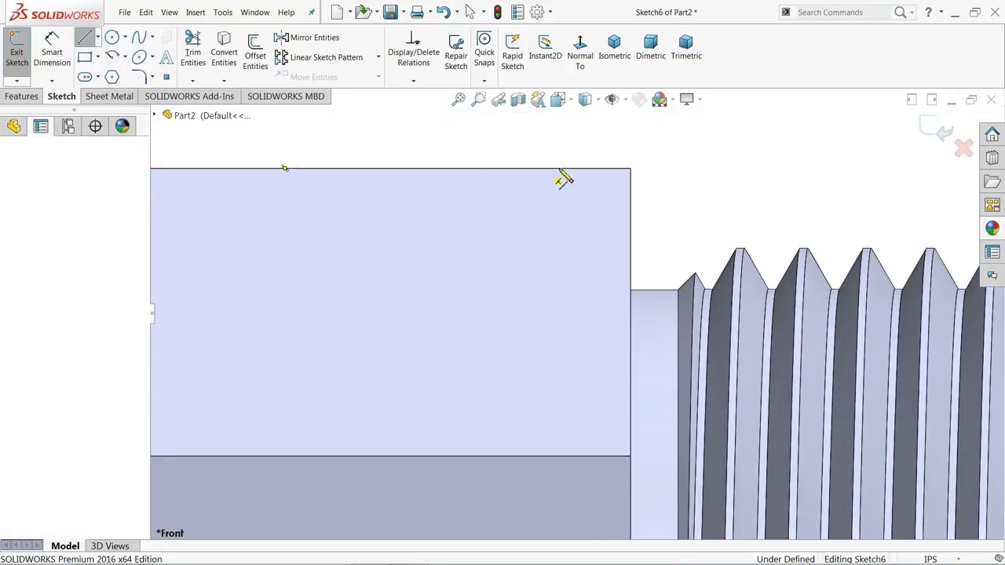
{"action": "left_click", "coordinate": [543, 168]}
{"action": "left_click", "coordinate": [631, 168]}
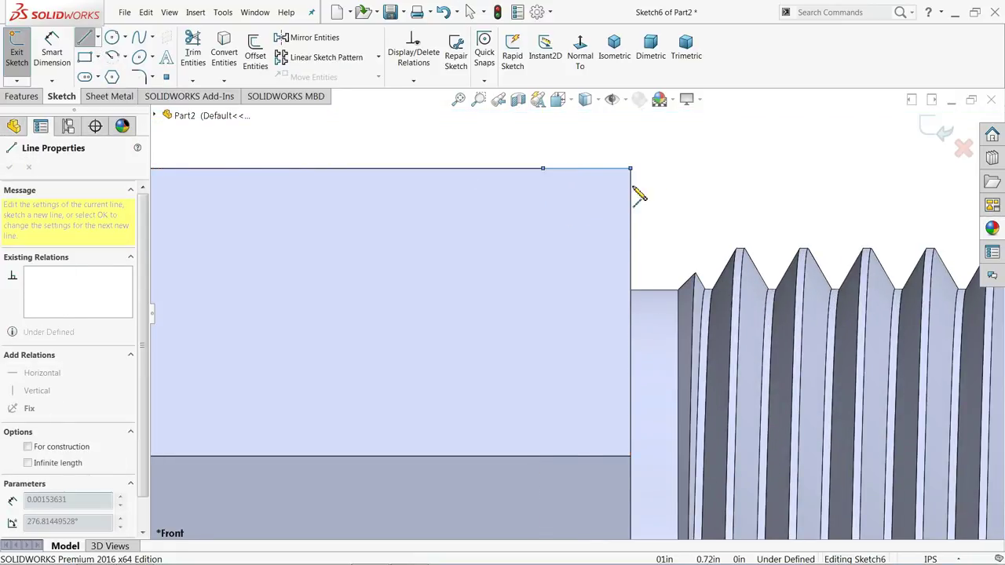
{"action": "left_click", "coordinate": [630, 269]}
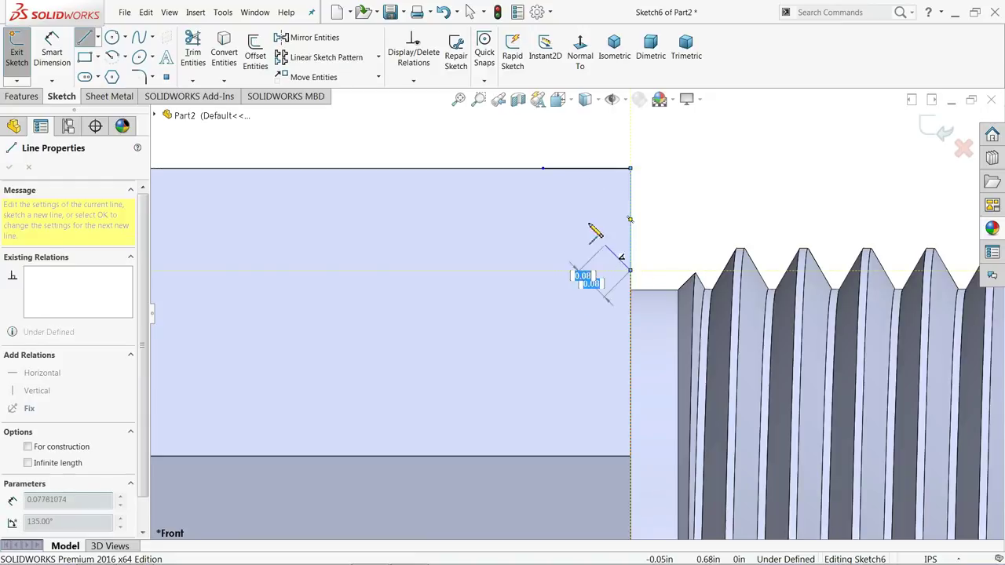
{"action": "left_click", "coordinate": [543, 168]}
{"action": "right_click", "coordinate": [550, 154]}
{"action": "left_click", "coordinate": [585, 156]}
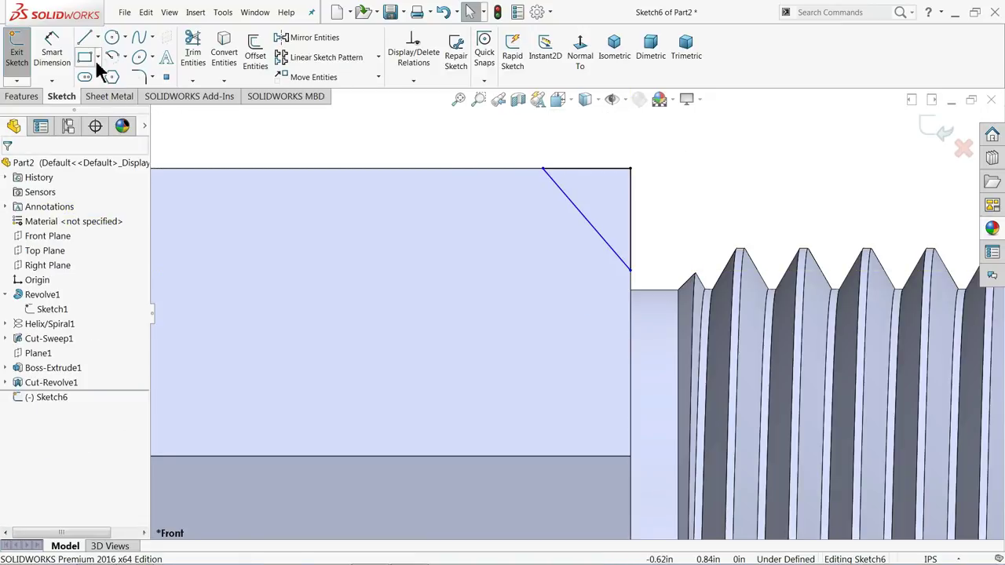
- Draw a horizontal construction line from the triangle's lower corner to the far end edge of the hexagonal body
{"action": "left_click", "coordinate": [96, 33]}
{"action": "left_click", "coordinate": [110, 68]}
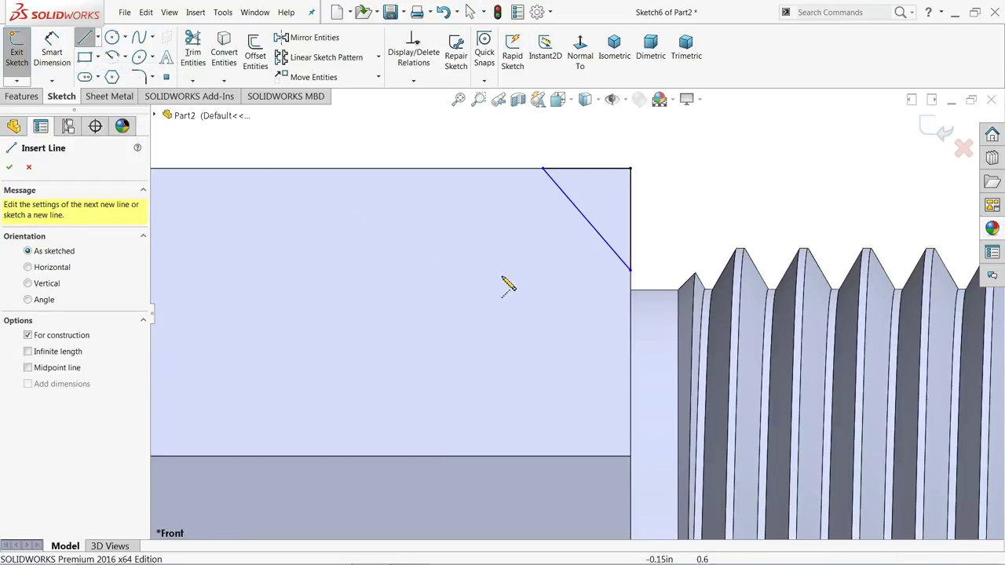
{"action": "left_click", "coordinate": [631, 272]}
{"action": "scroll", "coordinate": [471, 290], "scroll_direction": "up", "scroll_amount": 3}
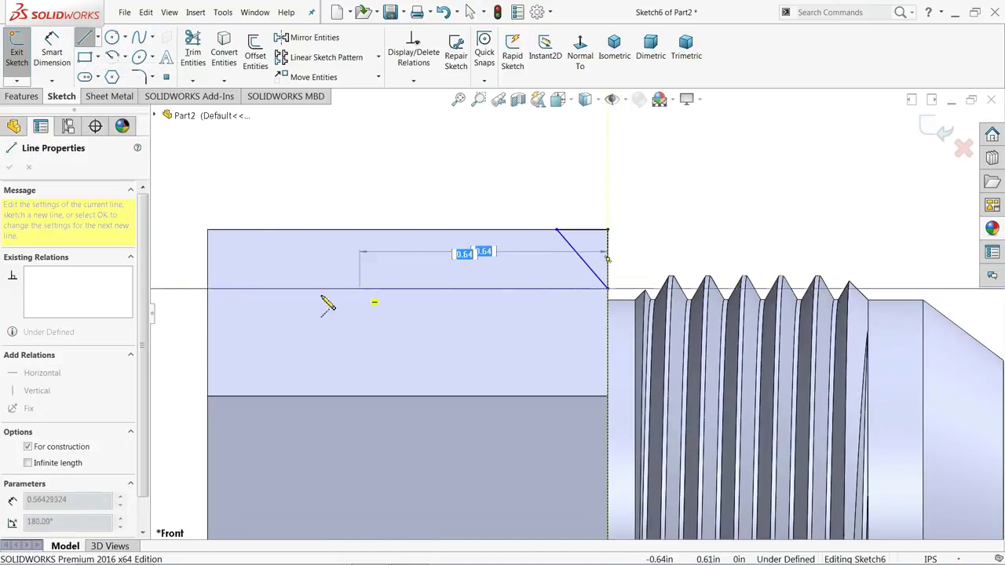
{"action": "left_click", "coordinate": [207, 288]}
{"action": "right_click", "coordinate": [262, 188]}
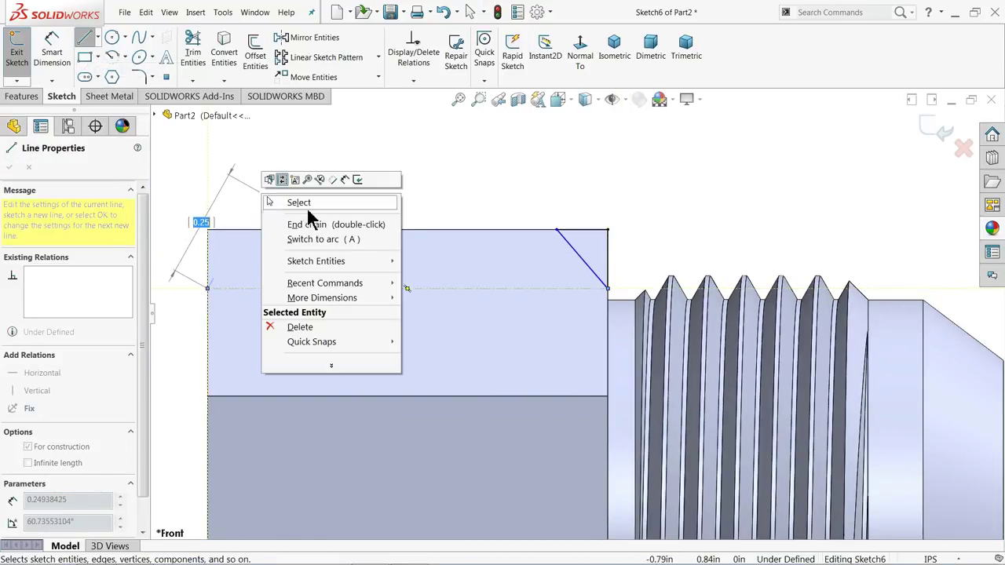
{"action": "left_click", "coordinate": [328, 206]}
{"action": "scroll", "coordinate": [643, 304], "scroll_direction": "up", "scroll_amount": 3}
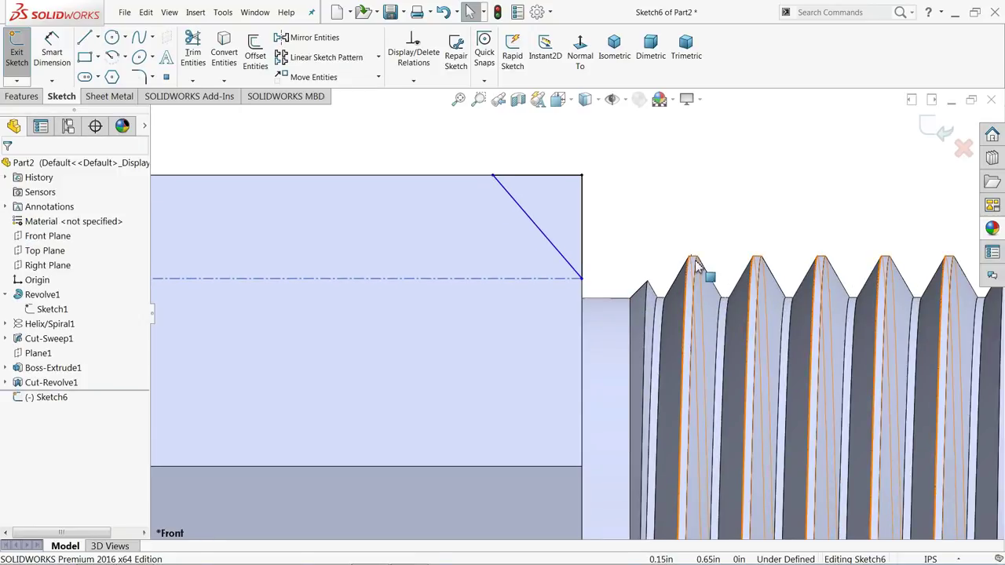
- Make the triangle sketch's horizontal construction line collinear with the crest edge of the thread
{"action": "scroll", "coordinate": [691, 259], "scroll_direction": "up", "scroll_amount": 2}
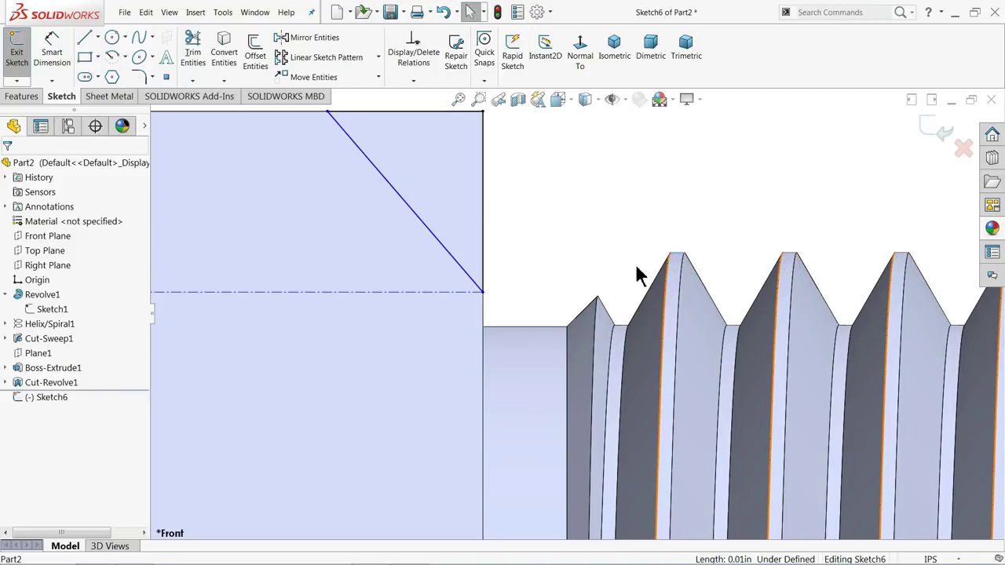
{"action": "left_click", "coordinate": [440, 292]}
{"action": "left_click", "coordinate": [481, 278], "text": "ctrl"}
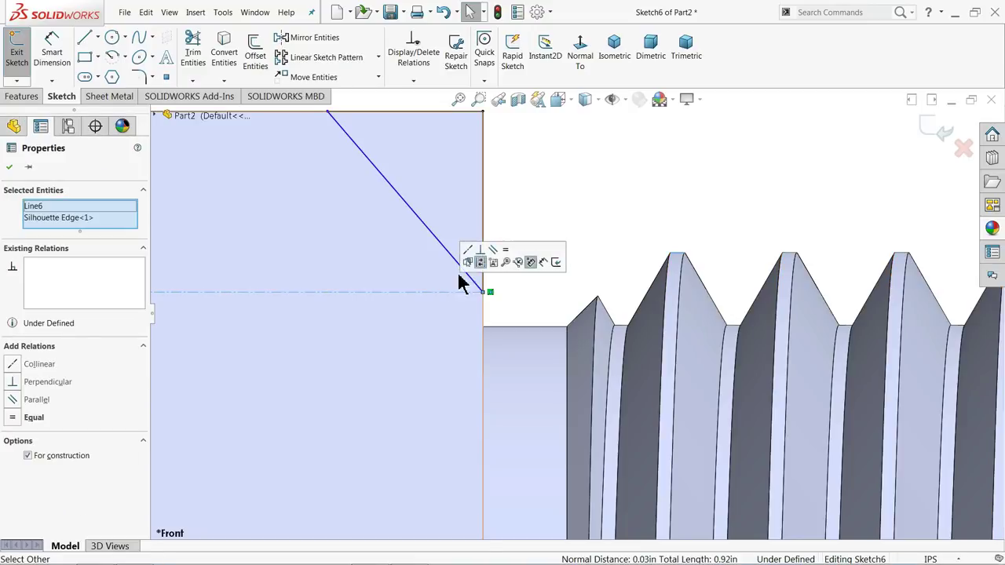
{"action": "left_click", "coordinate": [471, 259]}
{"action": "left_click", "coordinate": [680, 231]}
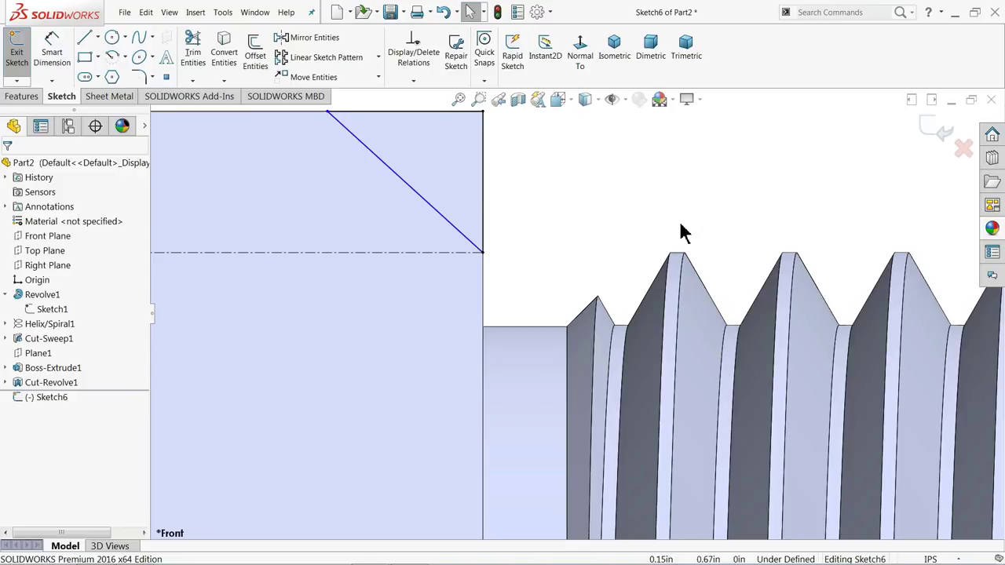
- Dimension the angle between the triangle's slanted line and its vertical line as 30°
{"action": "scroll", "coordinate": [577, 222], "scroll_direction": "up", "scroll_amount": 2}
{"action": "left_click", "coordinate": [52, 52]}
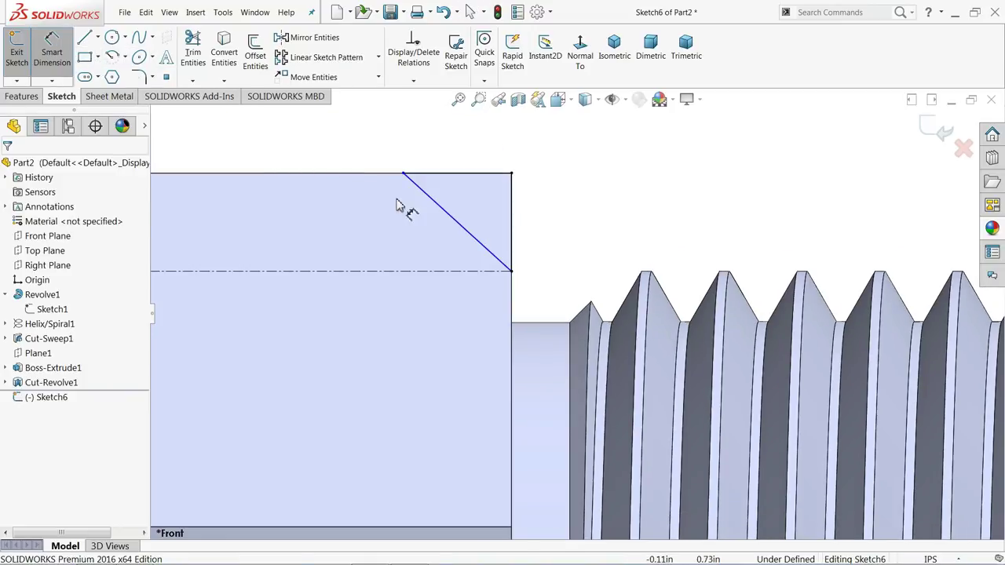
{"action": "left_click", "coordinate": [453, 223]}
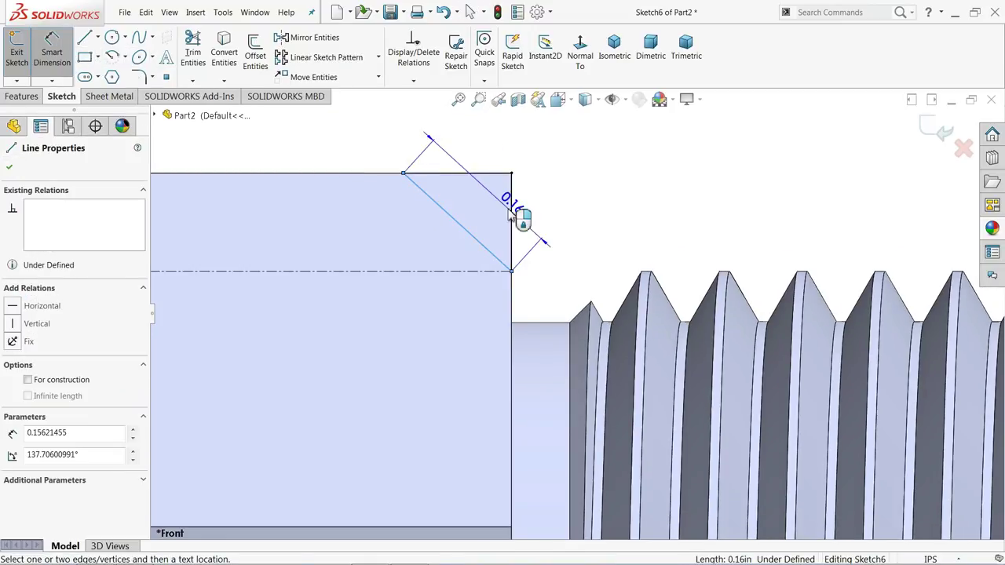
{"action": "left_click", "coordinate": [514, 222]}
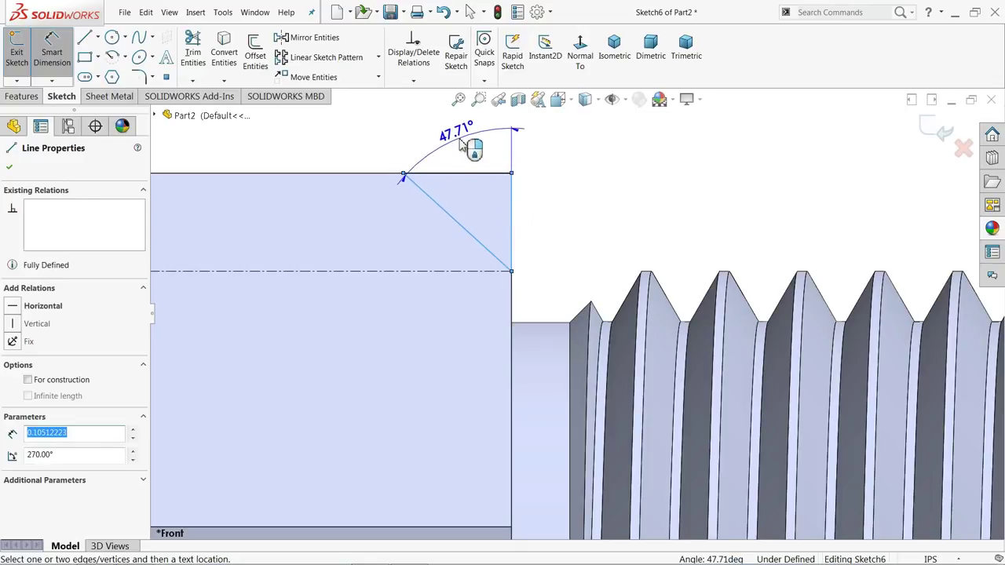
{"action": "left_click", "coordinate": [459, 141]}
{"action": "type", "text": "37"}
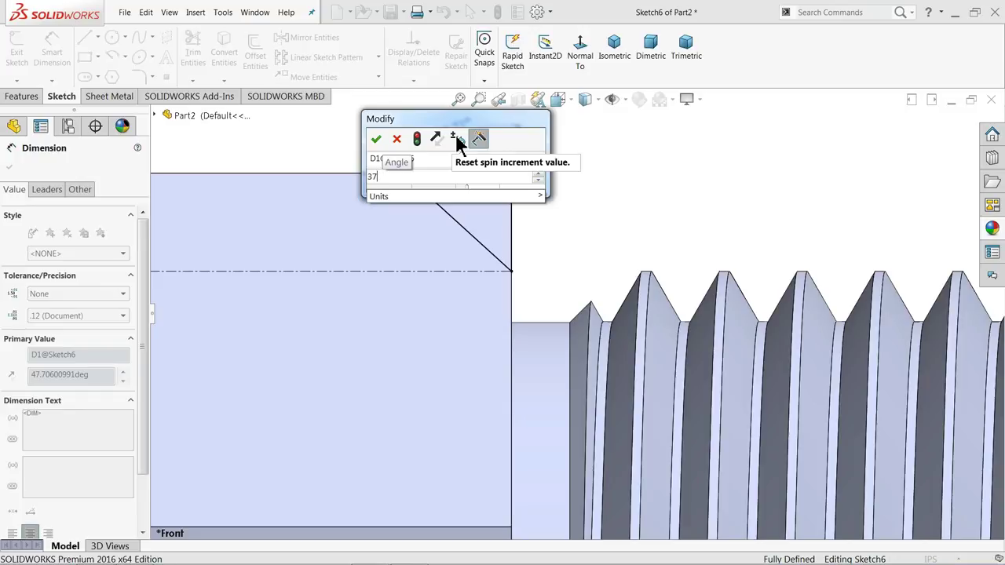
{"action": "key", "text": "BackSpace"}
{"action": "type", "text": "0"}
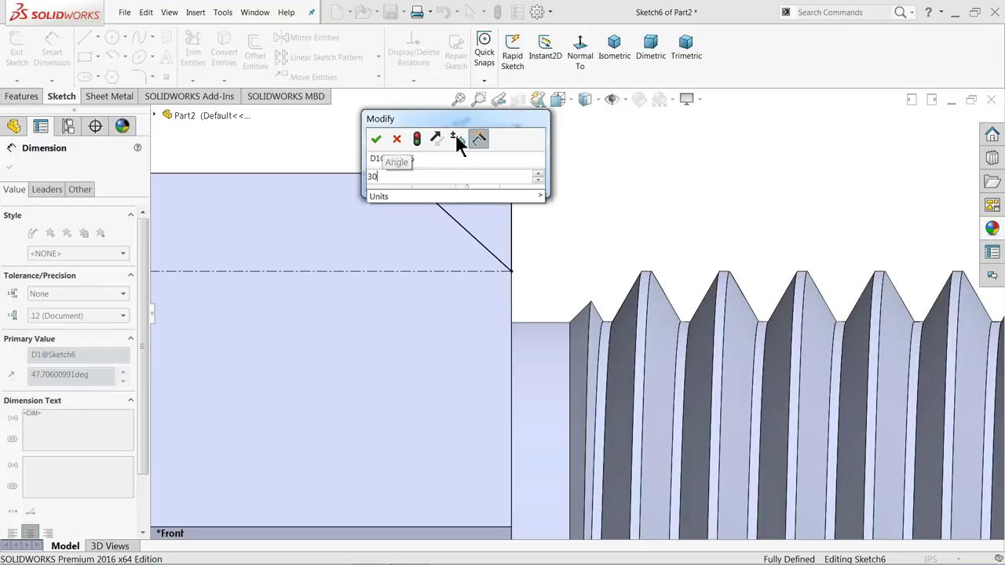
{"action": "key", "text": "Return"}
- Draw a horizontal centerline from the origin to the far end edge of the hexagonal body
{"action": "scroll", "coordinate": [571, 269], "scroll_direction": "up", "scroll_amount": 4}
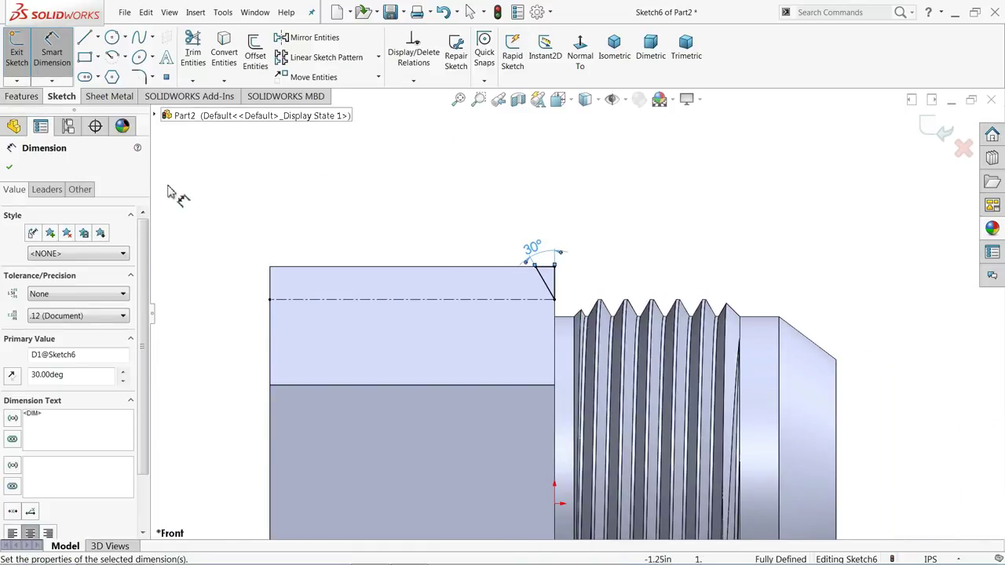
{"action": "left_click", "coordinate": [97, 39]}
{"action": "left_click", "coordinate": [110, 69]}
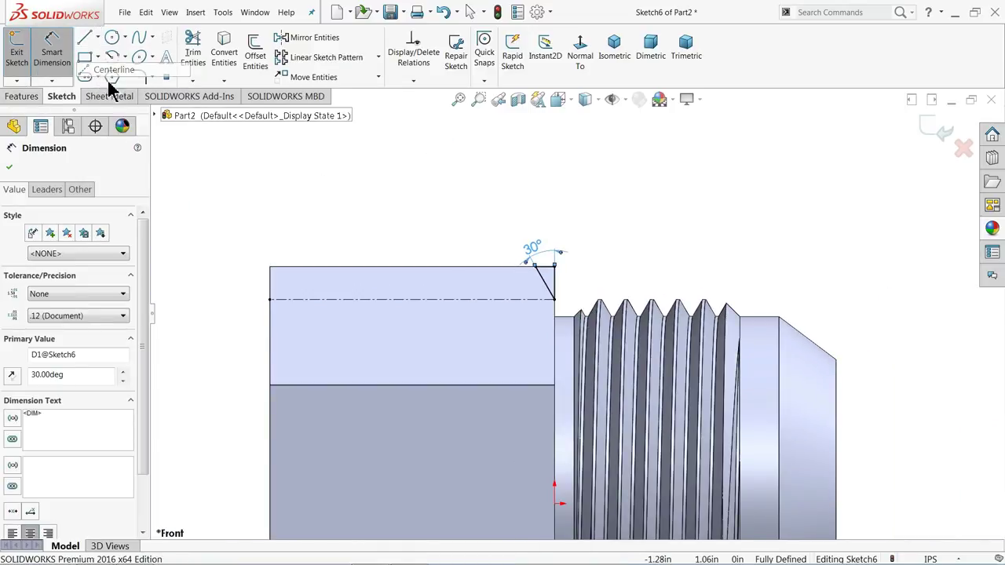
{"action": "left_click", "coordinate": [554, 503]}
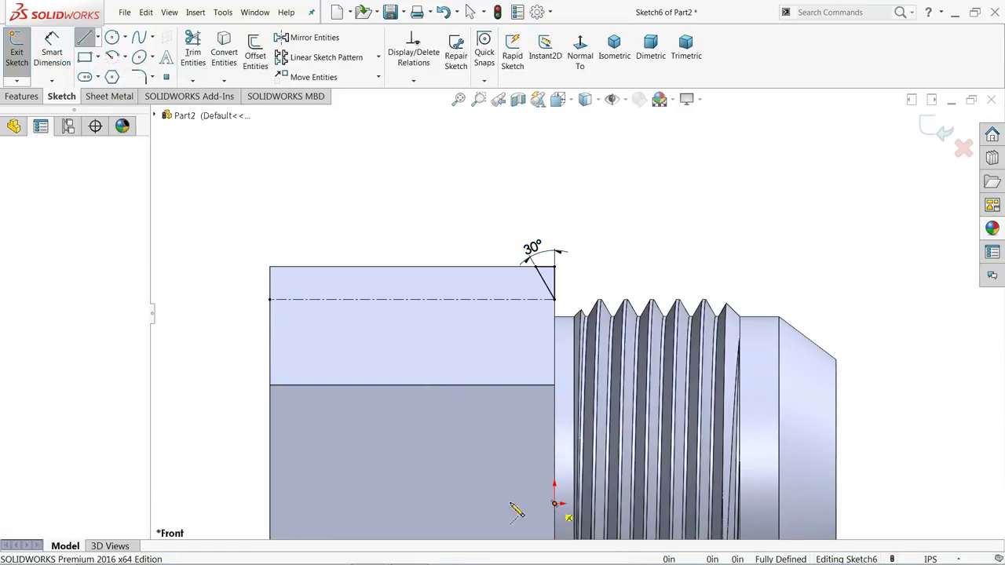
{"action": "left_click", "coordinate": [270, 503]}
{"action": "right_click", "coordinate": [270, 504]}
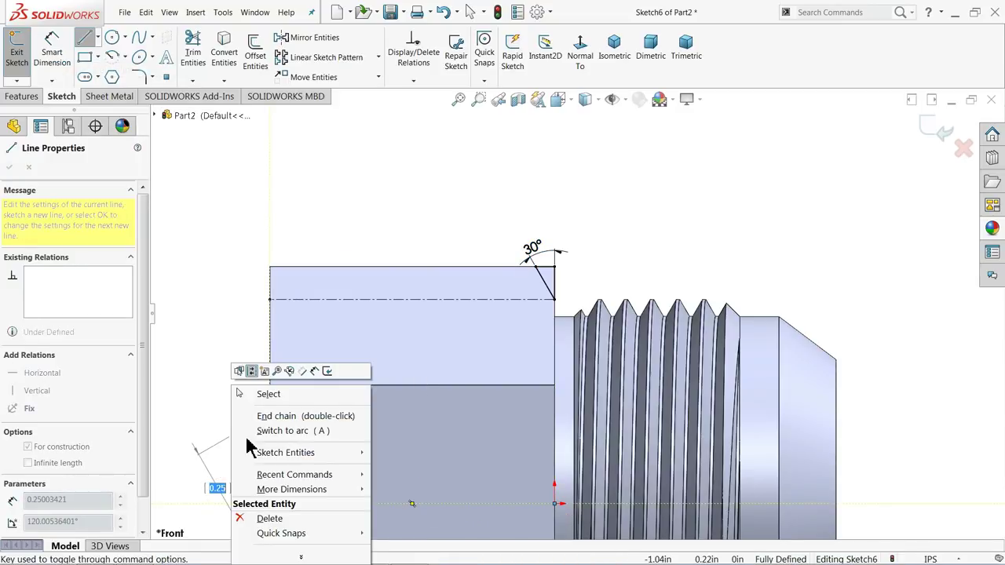
{"action": "left_click", "coordinate": [267, 394]}
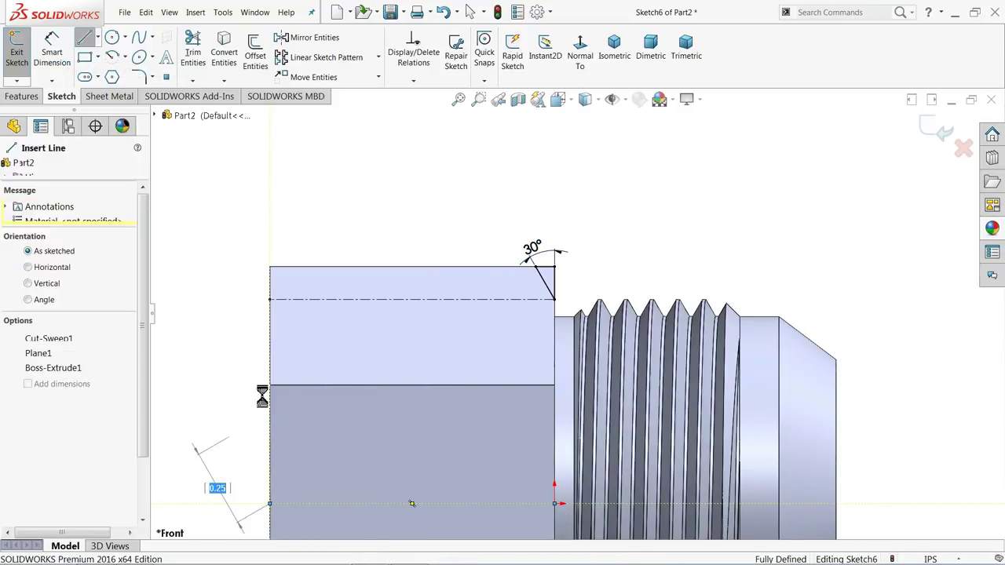
- Cut the triangle profile from the hexagonal body with a 360° Revolved Cut about the centerline through the origin
{"action": "left_click", "coordinate": [22, 96]}
{"action": "left_click", "coordinate": [265, 55]}
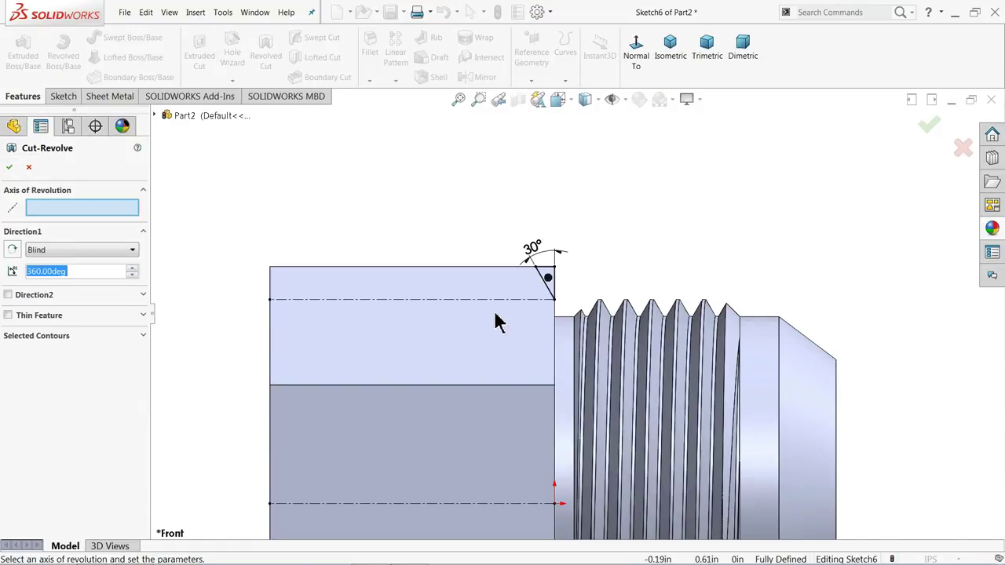
{"action": "scroll", "coordinate": [573, 306], "scroll_direction": "up", "scroll_amount": 3}
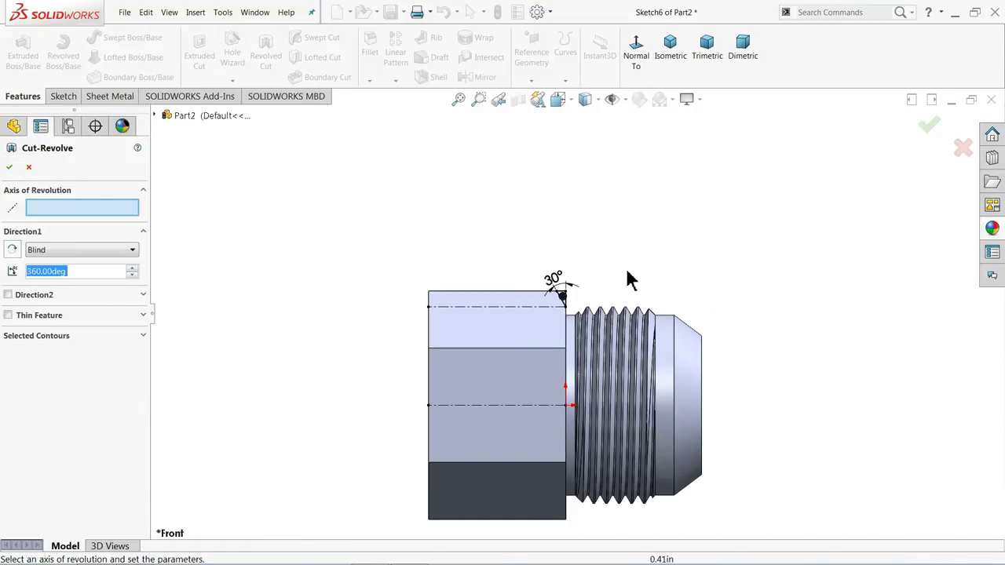
{"action": "left_click", "coordinate": [479, 408]}
{"action": "middle_click_drag", "start_coordinate": [545, 371], "coordinate": [589, 455]}
{"action": "scroll", "coordinate": [542, 459], "scroll_direction": "down", "scroll_amount": 3}
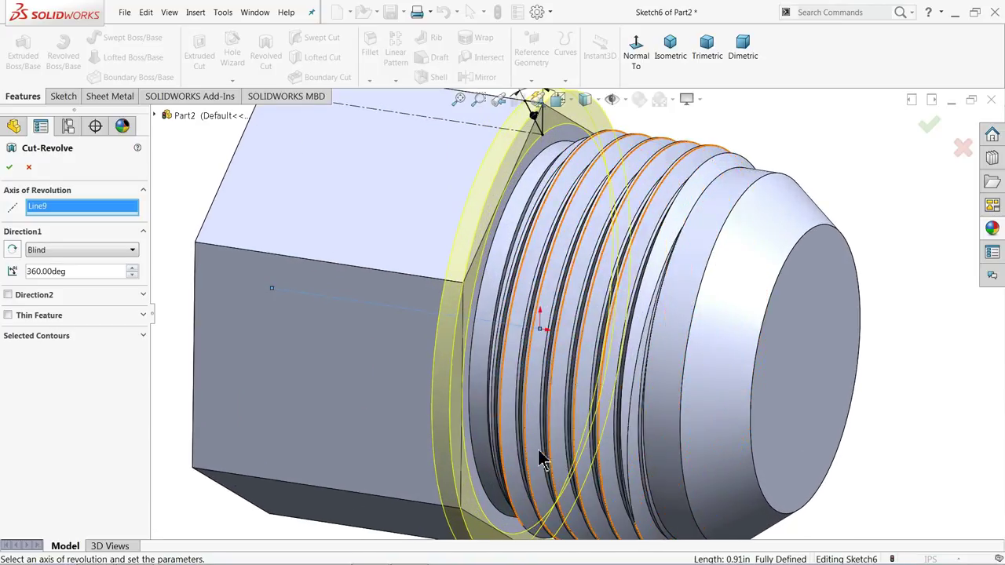
{"action": "left_click", "coordinate": [11, 168]}
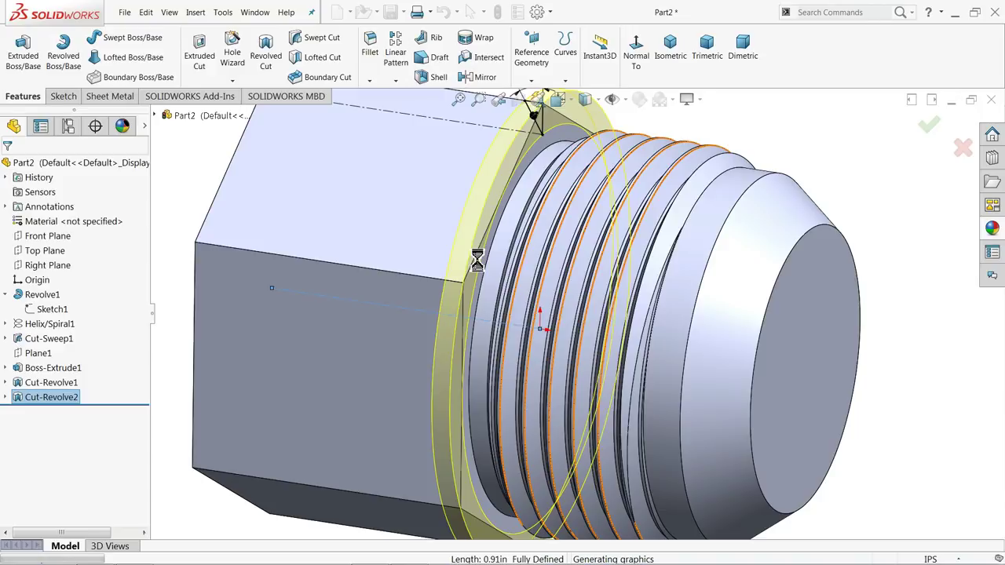
- Sketch a circle about 0.64 in in diameter, centered on the origin, on the flat face at the threaded end
{"action": "scroll", "coordinate": [480, 270], "scroll_direction": "up", "scroll_amount": 2}
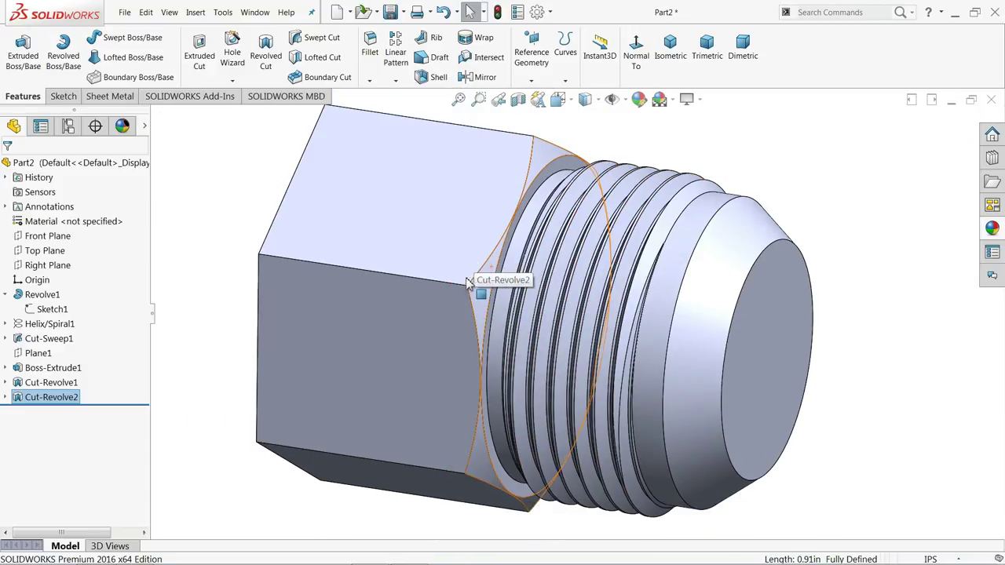
{"action": "scroll", "coordinate": [464, 226], "scroll_direction": "down", "scroll_amount": 1}
{"action": "middle_click_drag", "start_coordinate": [465, 226], "coordinate": [438, 242]}
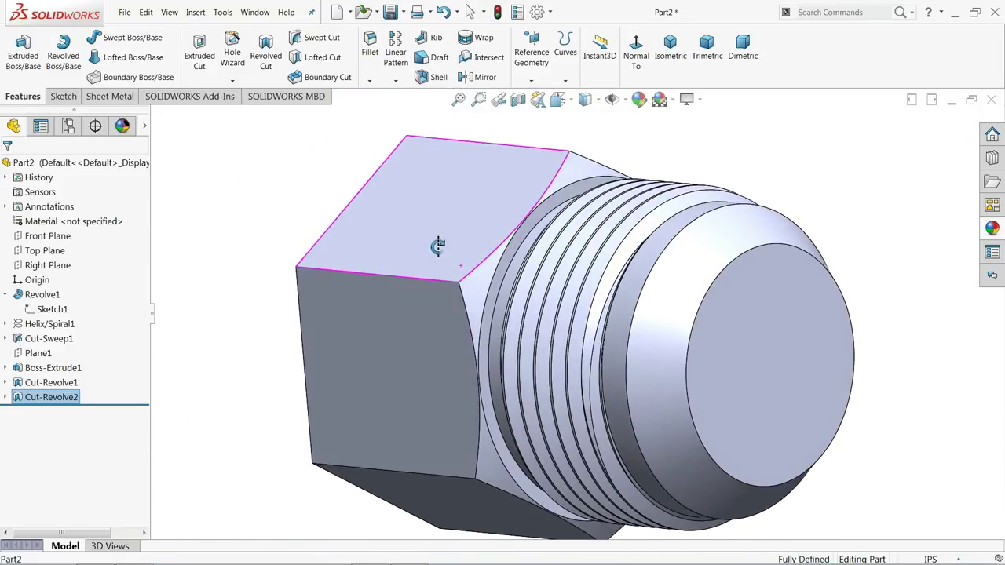
{"action": "scroll", "coordinate": [490, 291], "scroll_direction": "up", "scroll_amount": 2}
{"action": "left_click", "coordinate": [711, 332]}
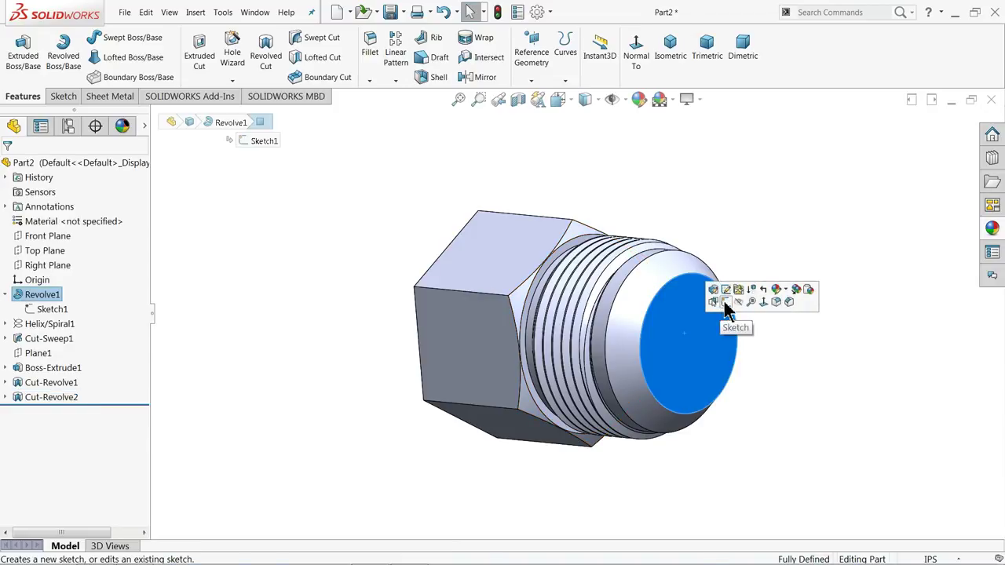
{"action": "left_click", "coordinate": [726, 307]}
{"action": "left_click", "coordinate": [579, 49]}
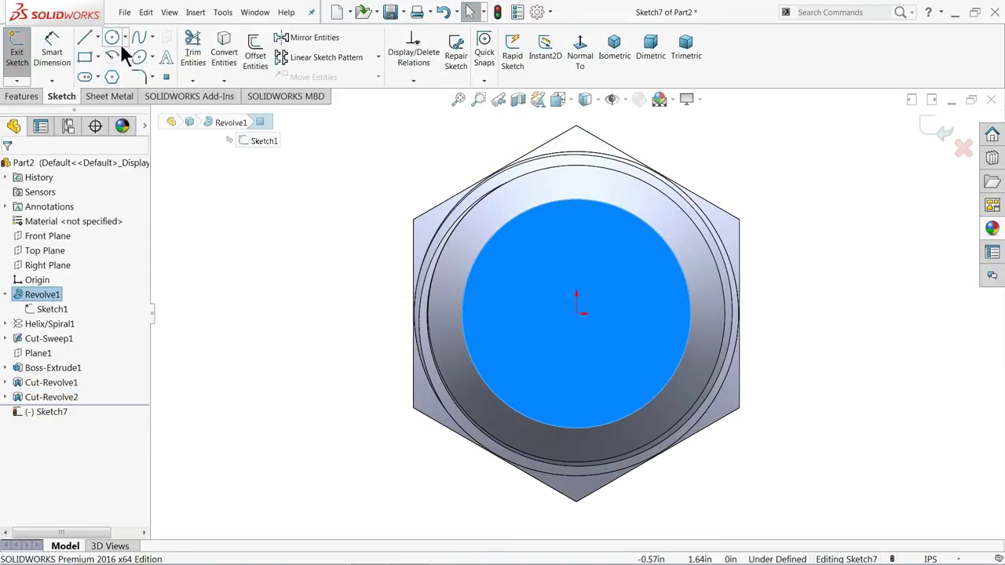
{"action": "left_click", "coordinate": [112, 38]}
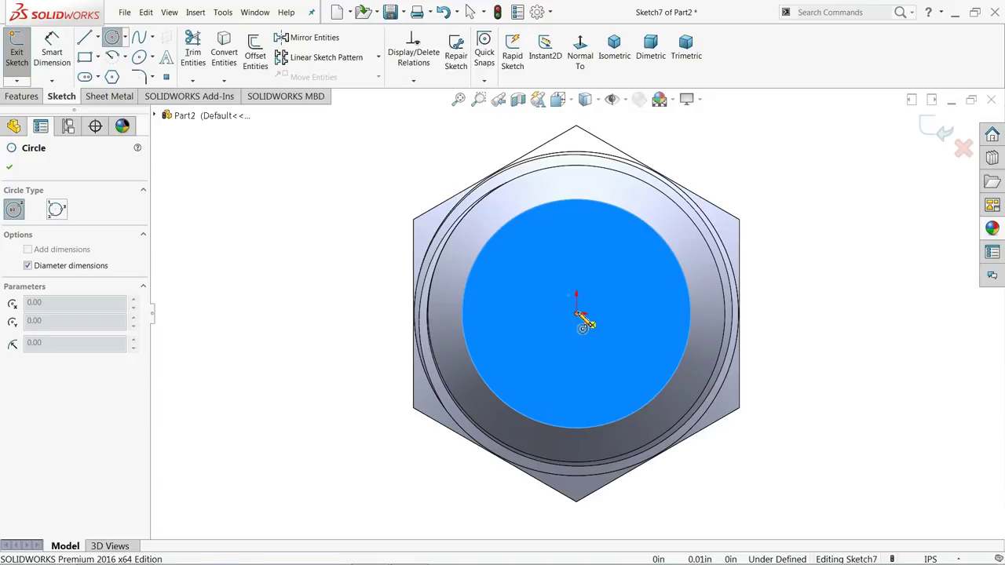
{"action": "left_click", "coordinate": [577, 314]}
{"action": "left_click", "coordinate": [579, 235]}
- Dimension the circle's diameter as 0.844 in
{"action": "left_click", "coordinate": [52, 50]}
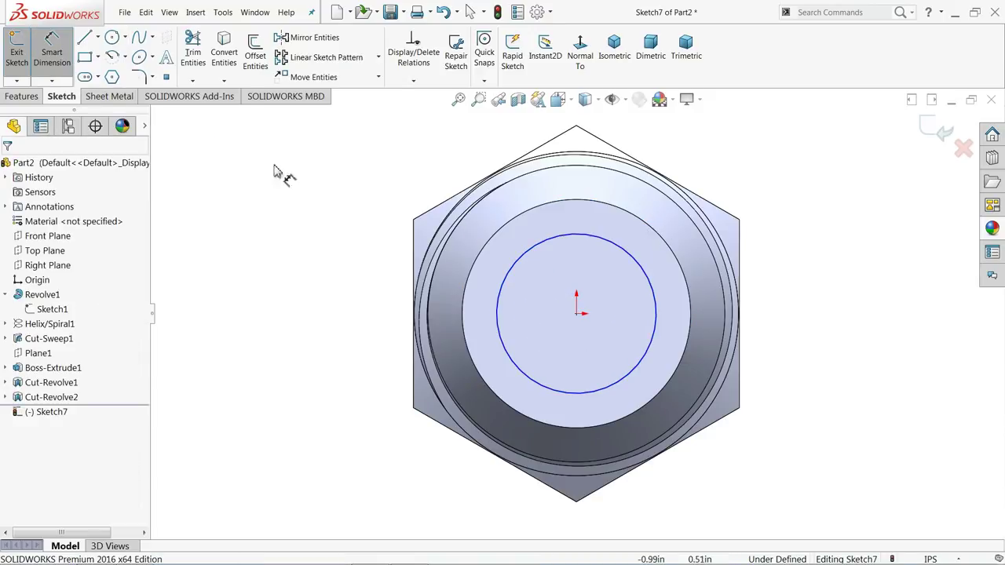
{"action": "left_click", "coordinate": [649, 322]}
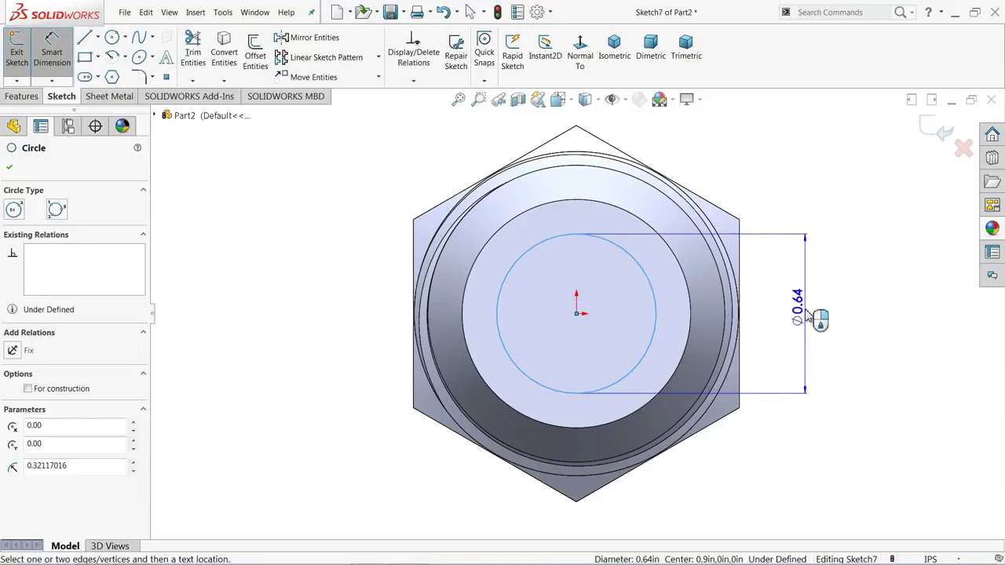
{"action": "left_click", "coordinate": [807, 314]}
{"action": "type", "text": "0.844"}
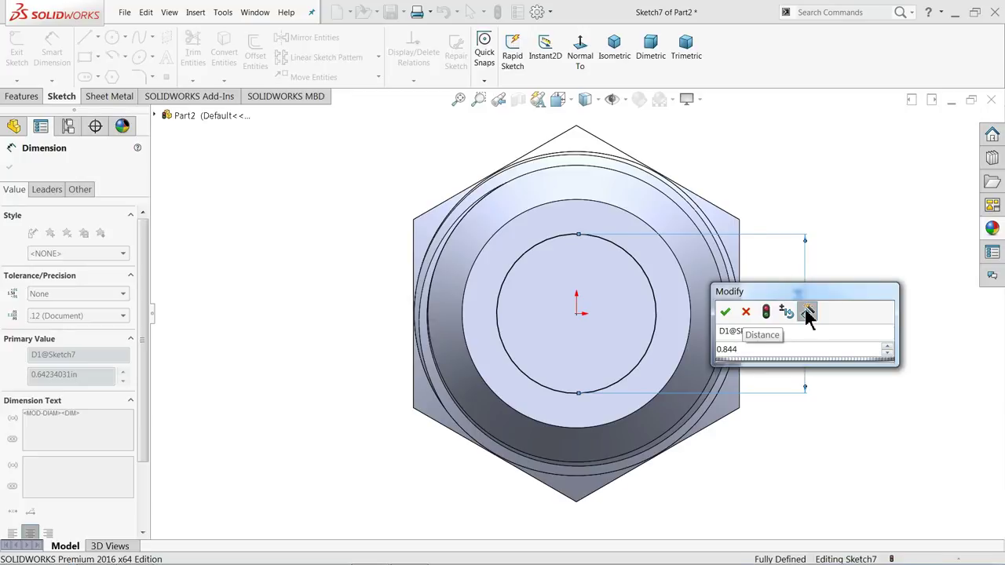
{"action": "key", "text": "Return"}
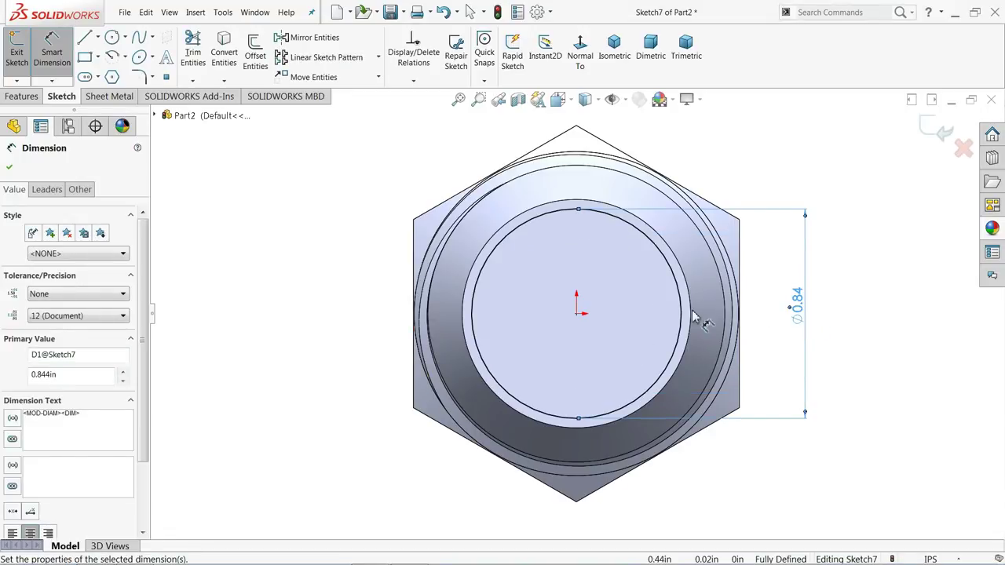
- Cut the circle through the whole part with an Extruded Cut set to Through All
{"action": "left_click", "coordinate": [22, 96]}
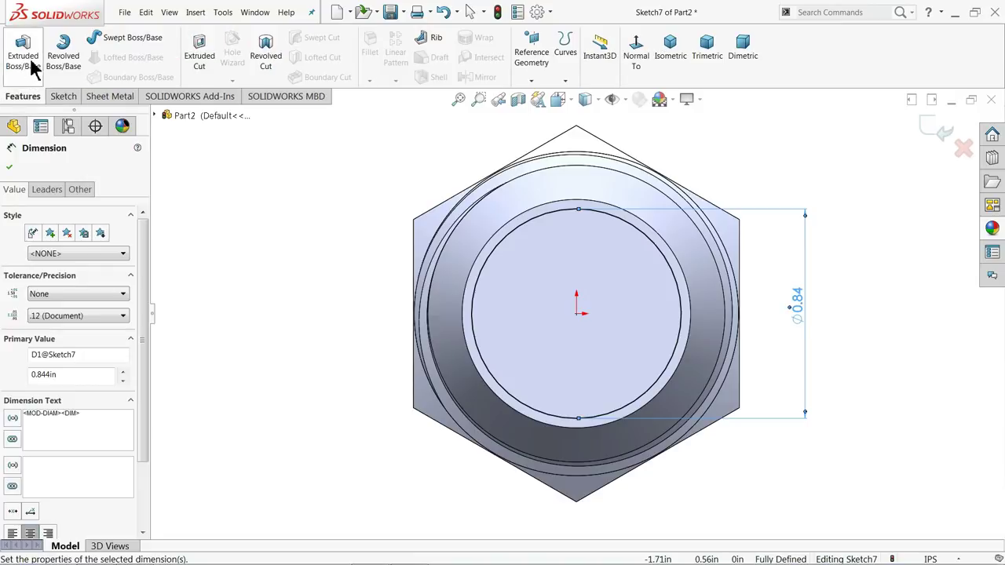
{"action": "left_click", "coordinate": [200, 53]}
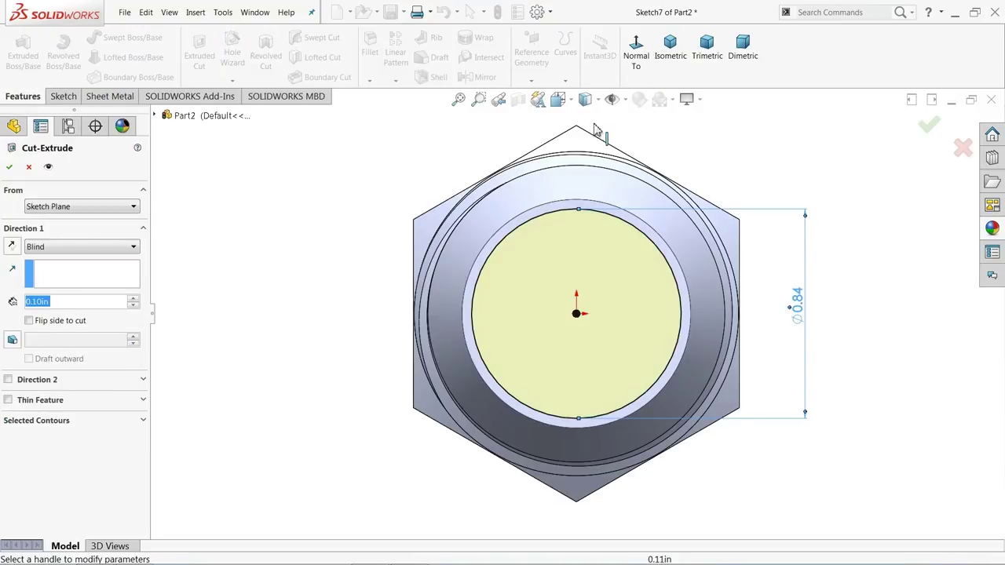
{"action": "left_click", "coordinate": [671, 50]}
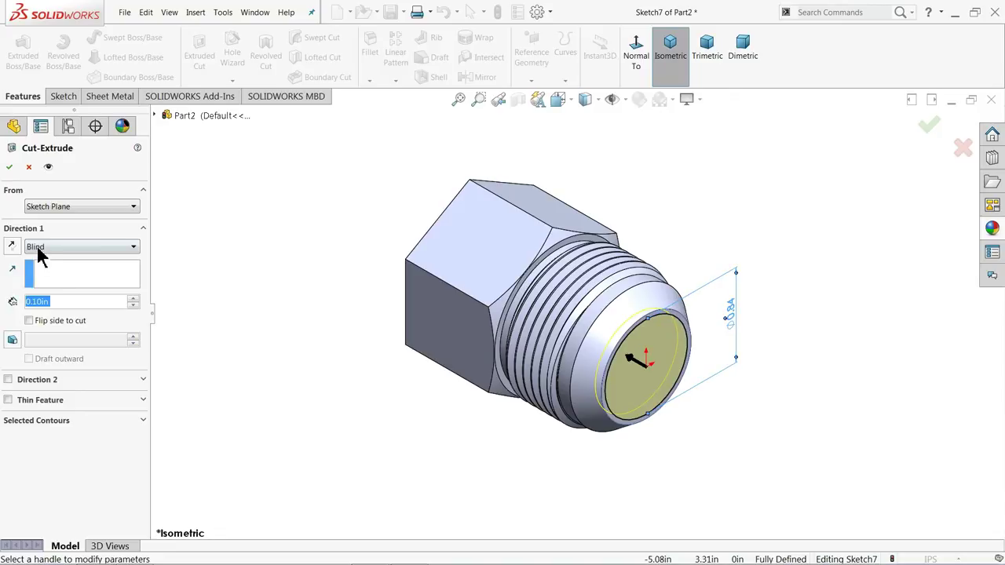
{"action": "left_click", "coordinate": [36, 246]}
{"action": "left_click", "coordinate": [44, 271]}
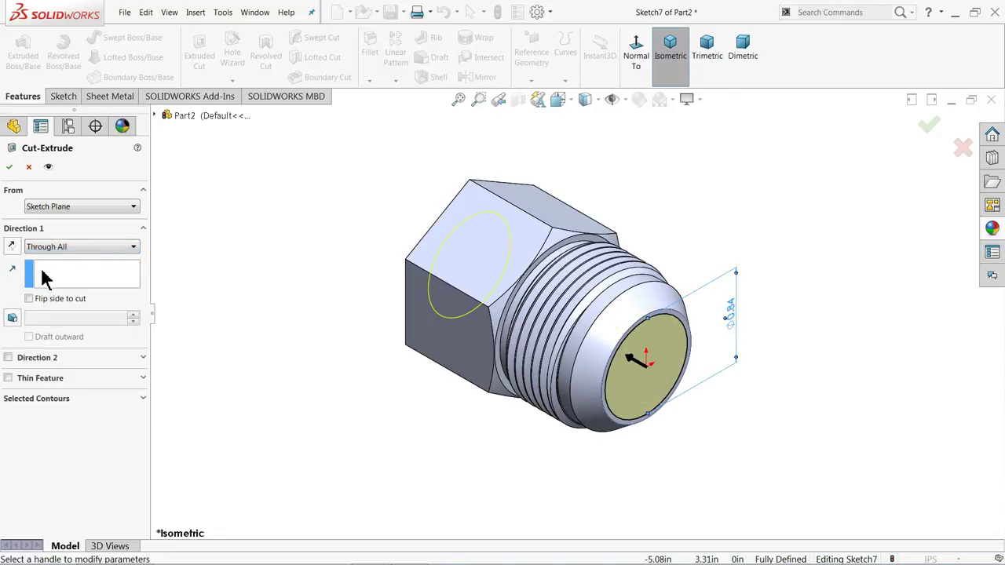
{"action": "left_click", "coordinate": [9, 168]}
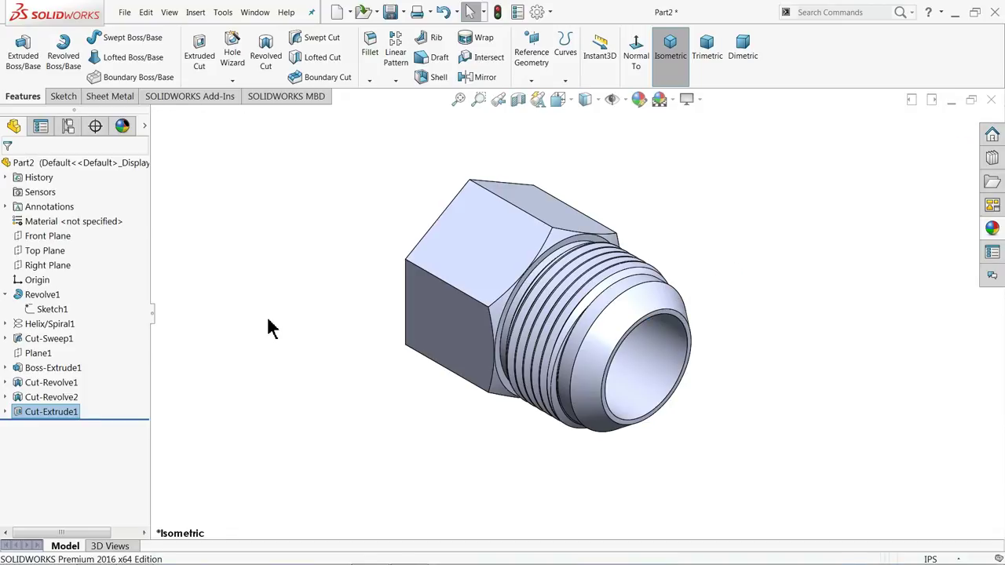
- Sketch a construction centerline on the hexagon's end face from the midpoint of one vertical edge to the origin and close the sketch
{"action": "middle_click_drag", "start_coordinate": [285, 316], "coordinate": [419, 417]}
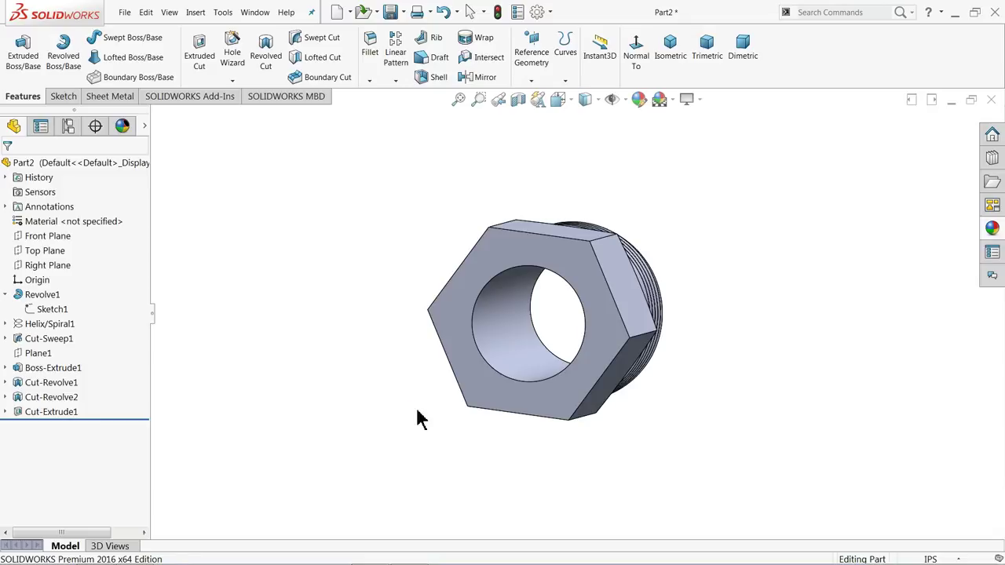
{"action": "left_click", "coordinate": [602, 317]}
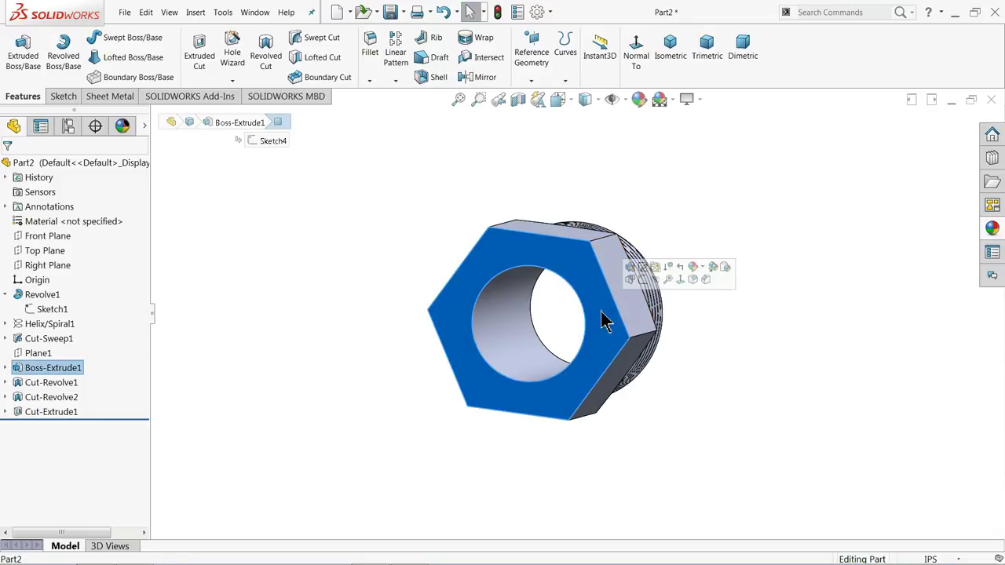
{"action": "left_click", "coordinate": [640, 284]}
{"action": "left_click", "coordinate": [580, 51]}
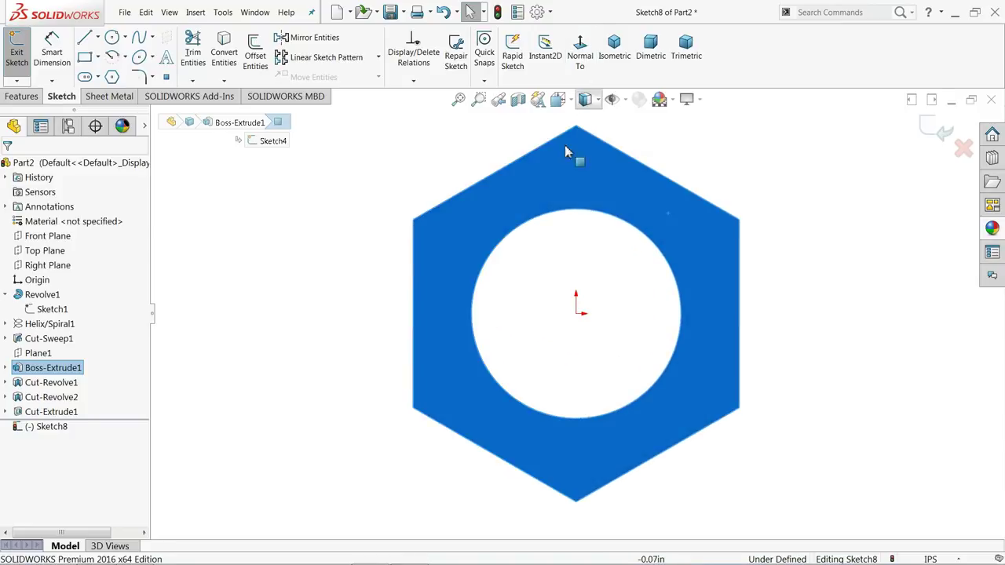
{"action": "left_click", "coordinate": [97, 37]}
{"action": "left_click", "coordinate": [110, 69]}
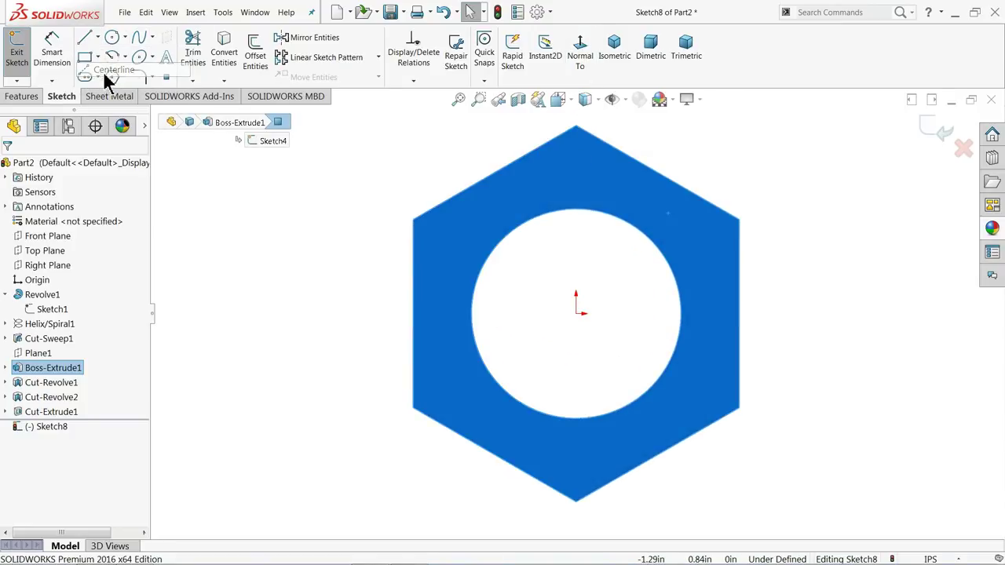
{"action": "left_click", "coordinate": [739, 314]}
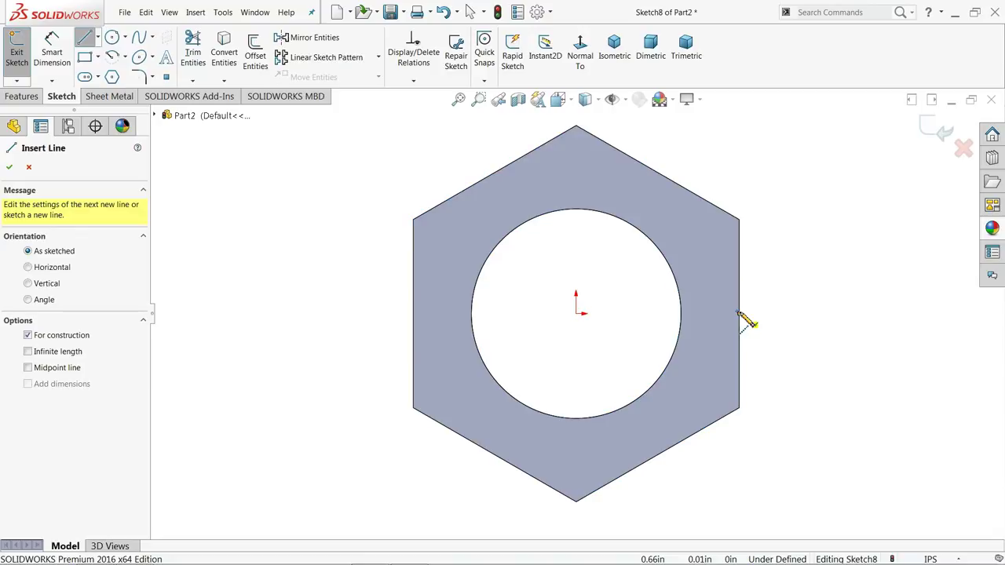
{"action": "left_click", "coordinate": [576, 314]}
{"action": "right_click", "coordinate": [541, 261]}
{"action": "left_click", "coordinate": [567, 285]}
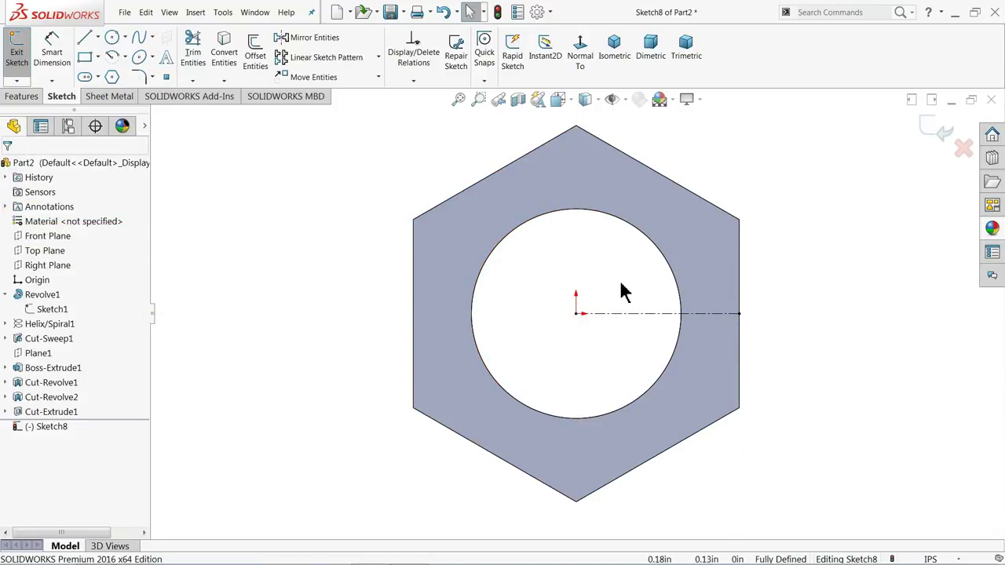
{"action": "middle_click_drag", "start_coordinate": [620, 292], "coordinate": [559, 348]}
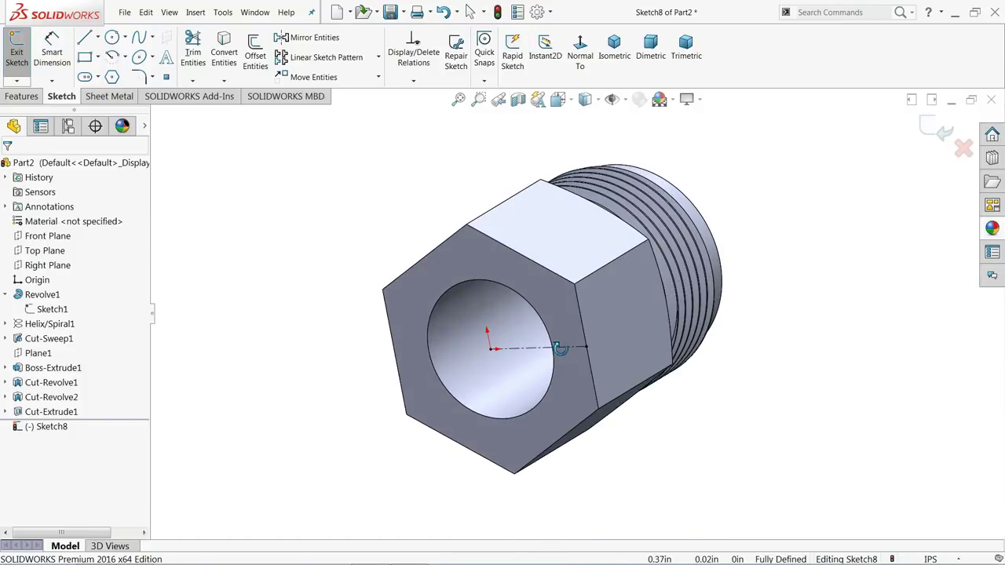
{"action": "scroll", "coordinate": [541, 351], "scroll_direction": "down", "scroll_amount": 2}
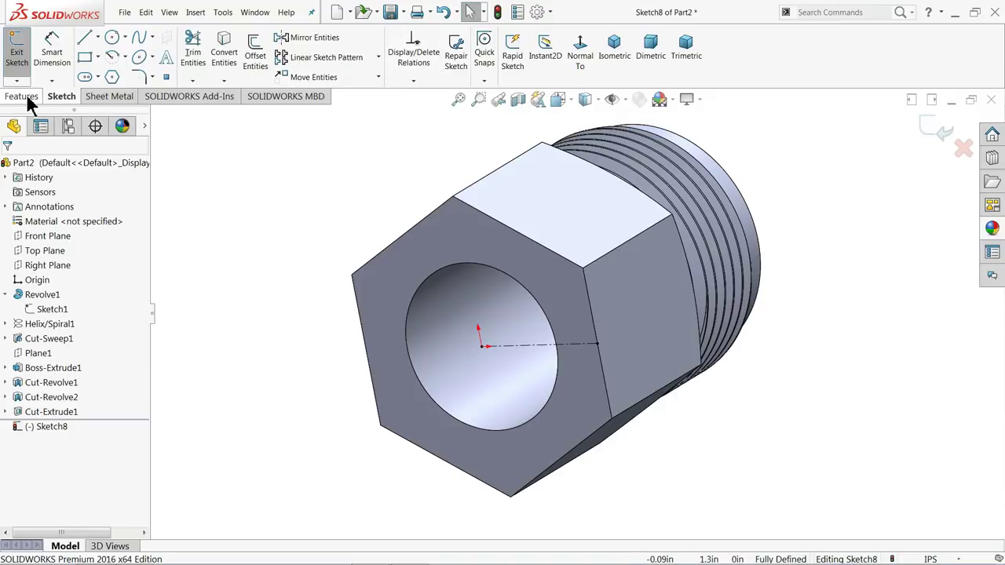
{"action": "left_click", "coordinate": [939, 131]}
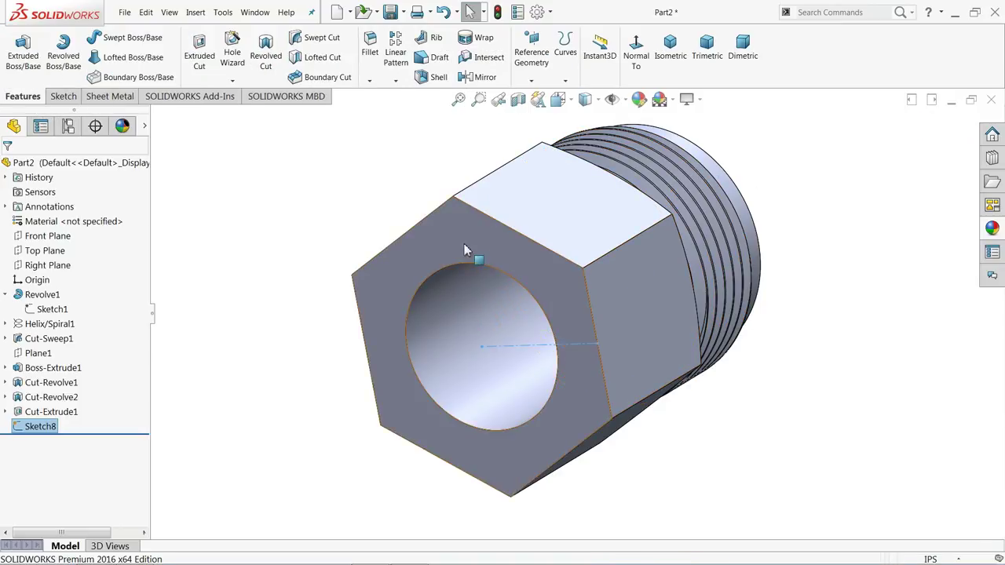
- Create a reference axis along the sketched centerline using the One Line/Edge/Axis type
{"action": "left_click", "coordinate": [529, 82]}
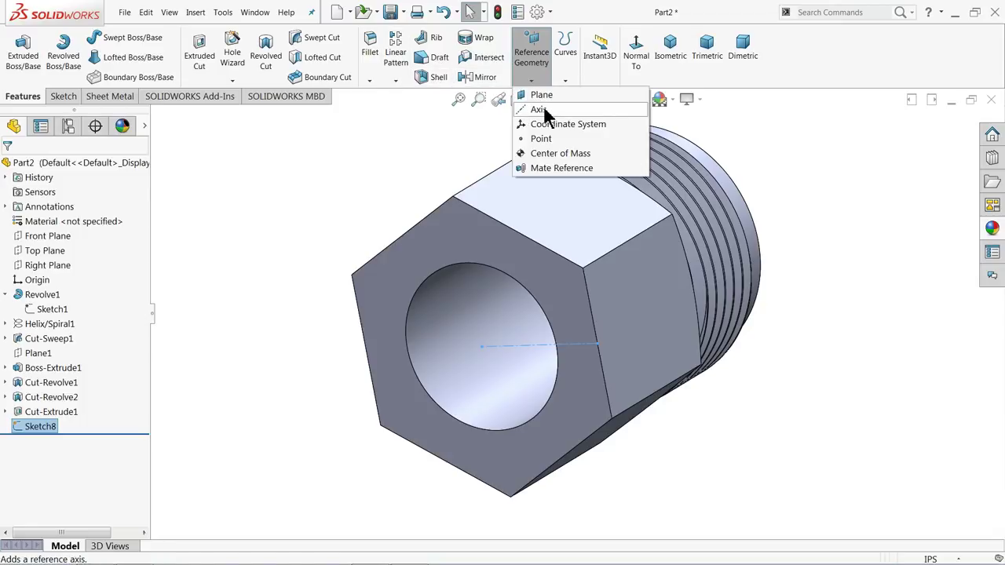
{"action": "left_click", "coordinate": [538, 110]}
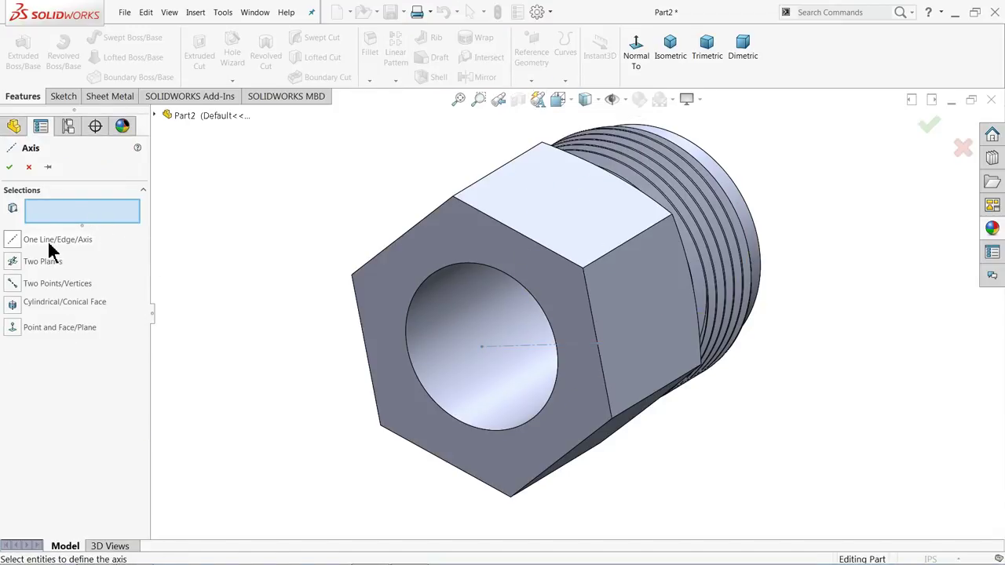
{"action": "left_click", "coordinate": [508, 347]}
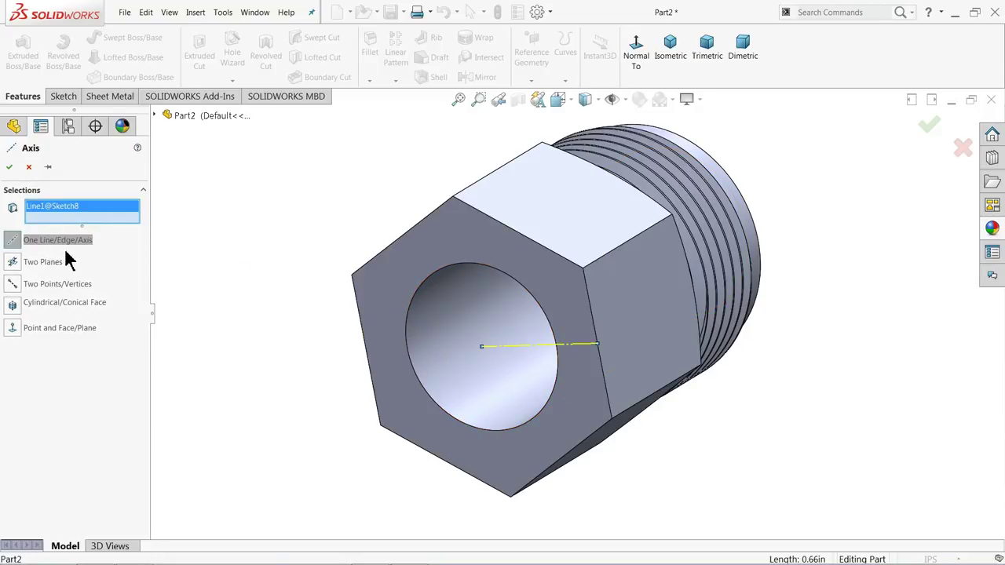
{"action": "left_click", "coordinate": [10, 169]}
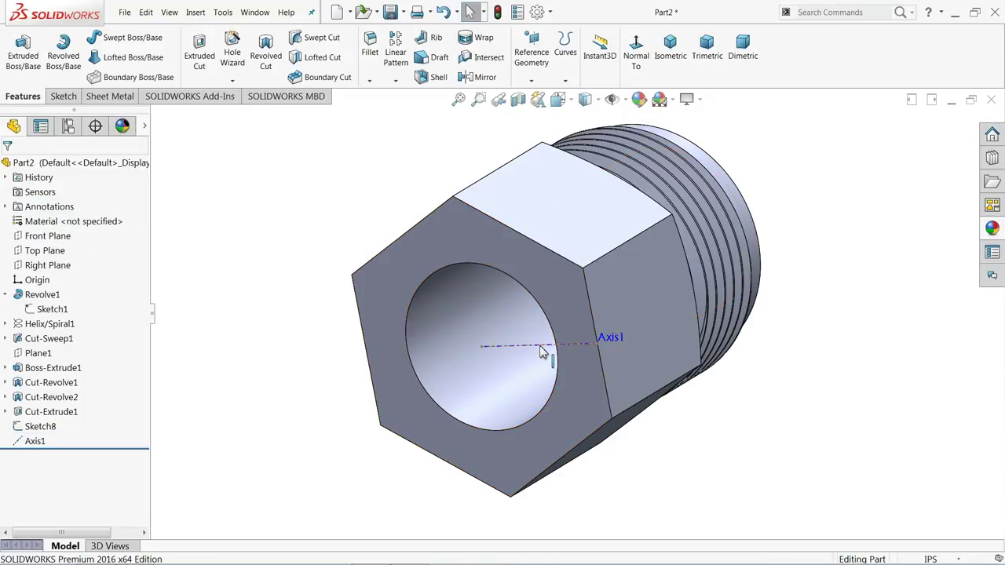
- Set up a Circular Pattern about the end-face centerline with 3 equally spaced instances over 180°
{"action": "left_click", "coordinate": [395, 80]}
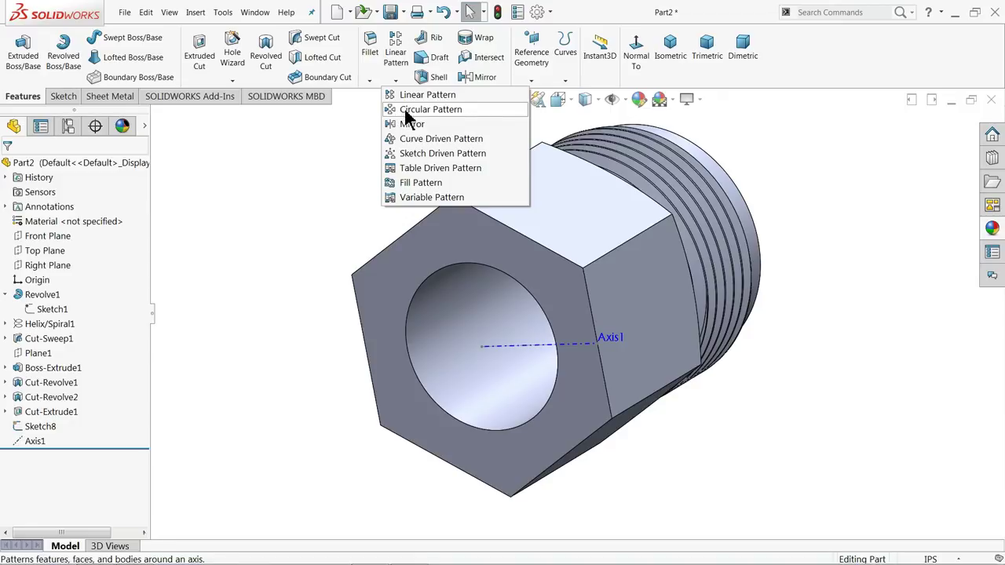
{"action": "left_click", "coordinate": [406, 111]}
{"action": "left_click", "coordinate": [40, 210]}
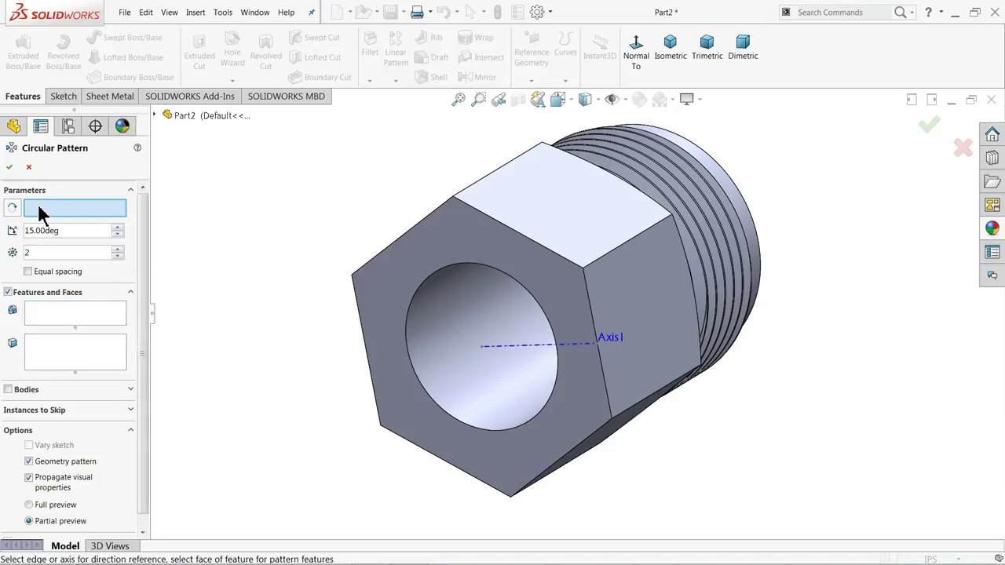
{"action": "left_click", "coordinate": [528, 349]}
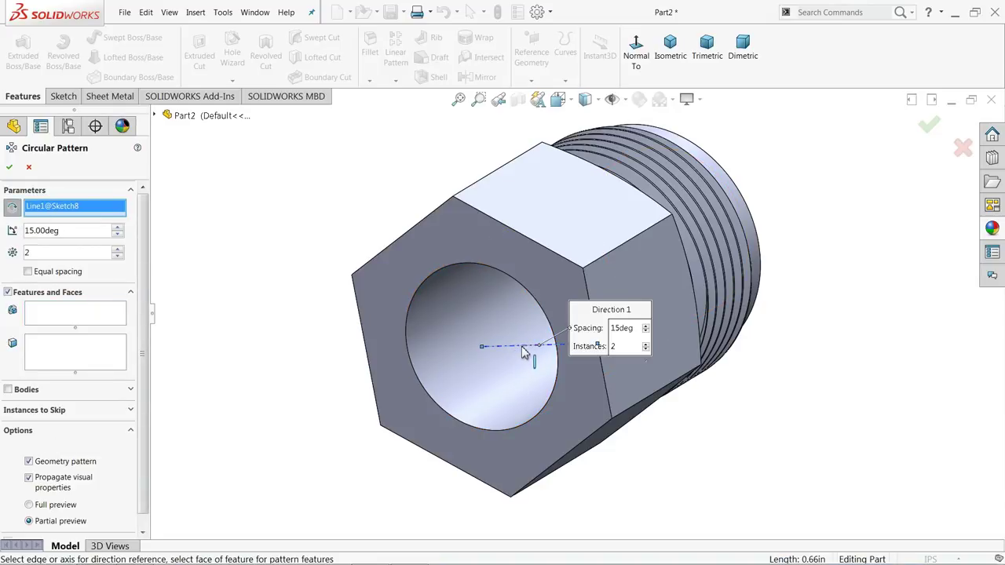
{"action": "left_click_drag", "start_coordinate": [68, 231], "coordinate": [11, 228]}
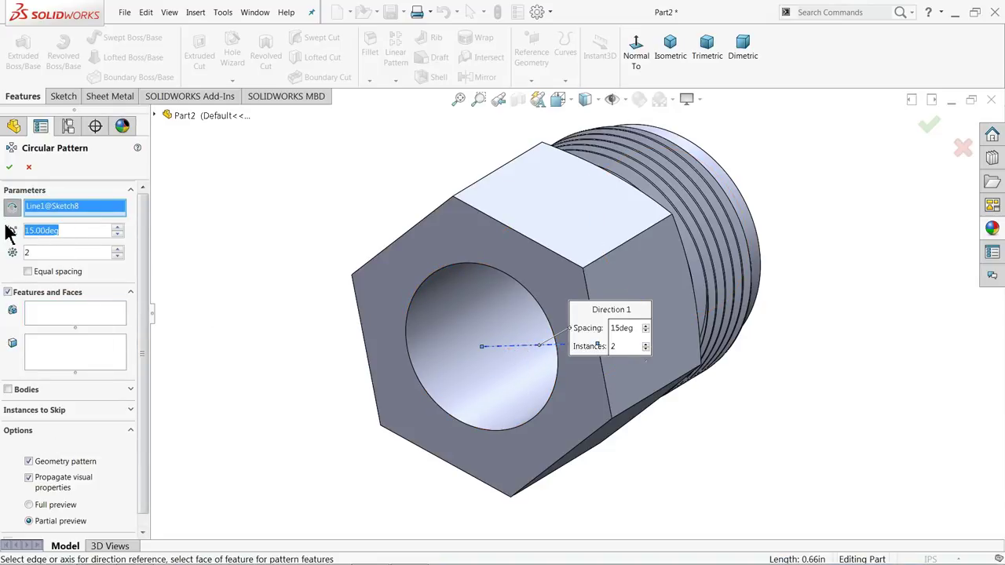
{"action": "type", "text": "180"}
{"action": "key", "text": "Return"}
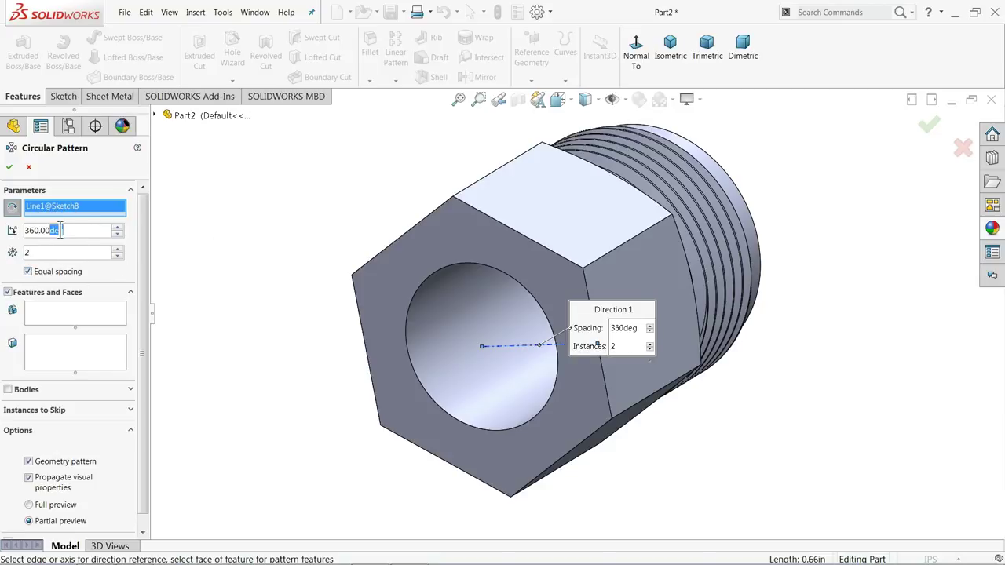
{"action": "left_click_drag", "start_coordinate": [61, 230], "coordinate": [16, 229]}
{"action": "type", "text": "180"}
{"action": "mouse_move", "coordinate": [98, 250]}
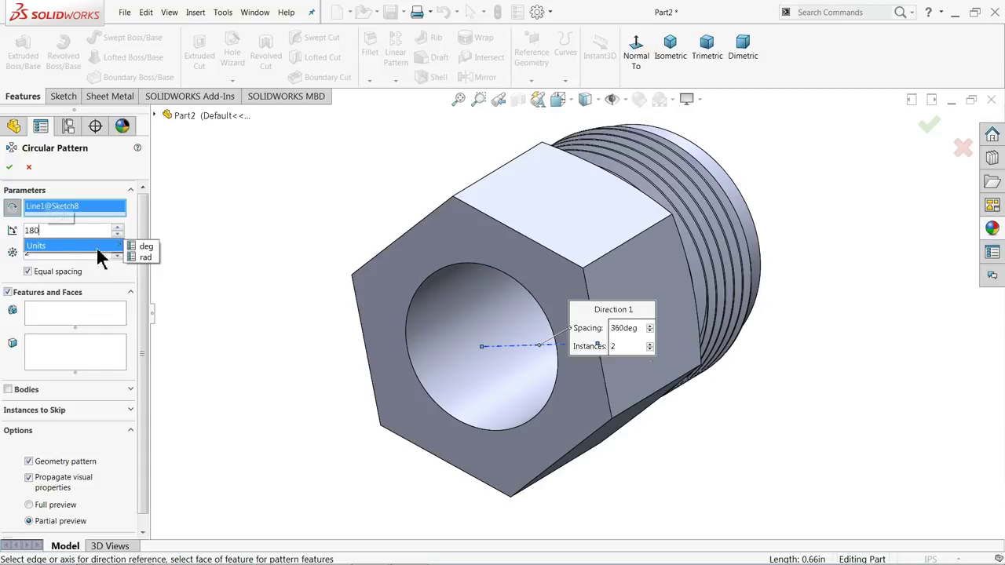
{"action": "left_click", "coordinate": [145, 246]}
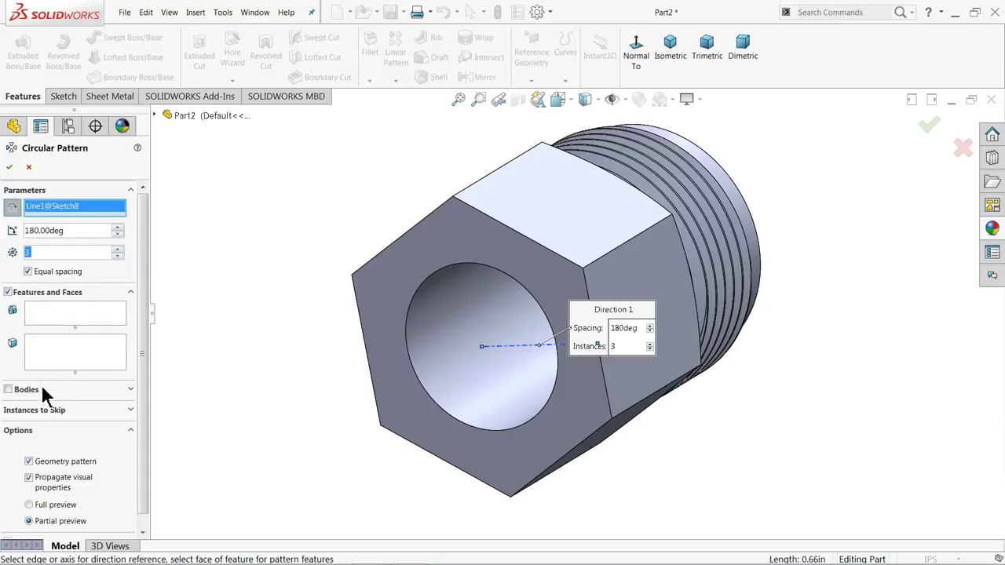
- Pattern the whole threaded hexagonal body instead of features and finish the Circular Pattern
{"action": "left_click", "coordinate": [7, 389]}
{"action": "left_click", "coordinate": [479, 250]}
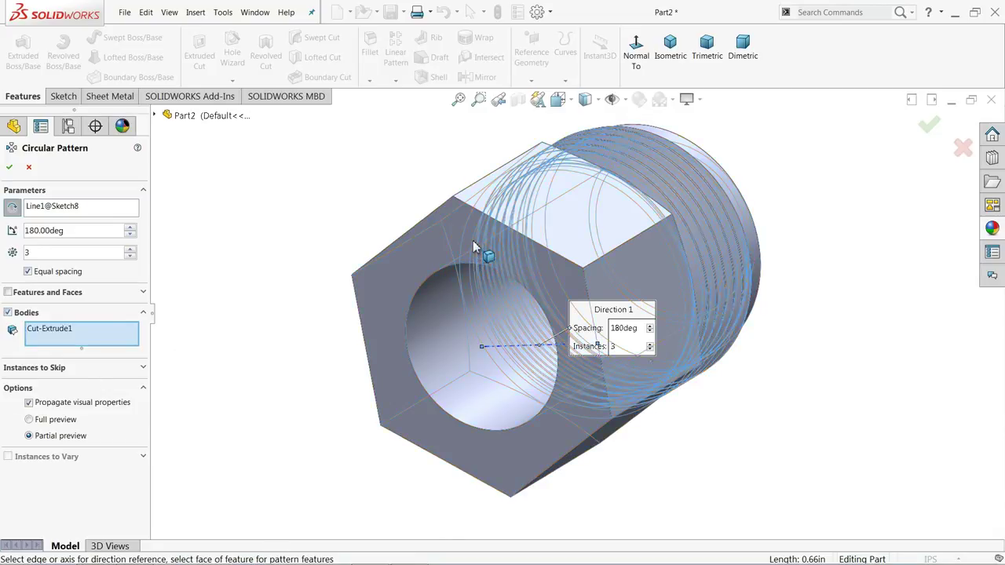
{"action": "scroll", "coordinate": [321, 262], "scroll_direction": "up", "scroll_amount": 3}
{"action": "middle_click_drag", "start_coordinate": [321, 262], "coordinate": [447, 285]}
{"action": "scroll", "coordinate": [756, 258], "scroll_direction": "down", "scroll_amount": 2}
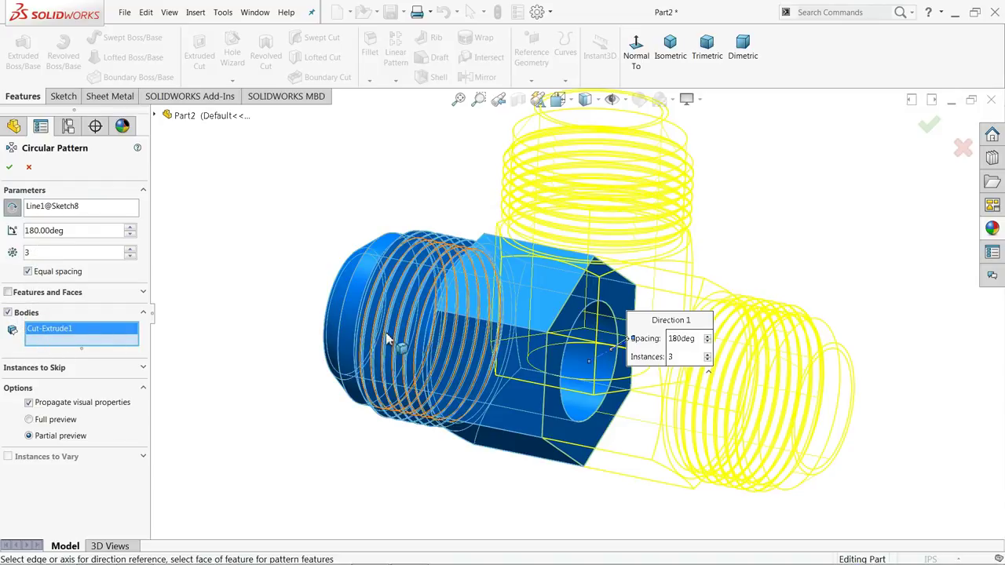
{"action": "scroll", "coordinate": [551, 292], "scroll_direction": "up", "scroll_amount": 2}
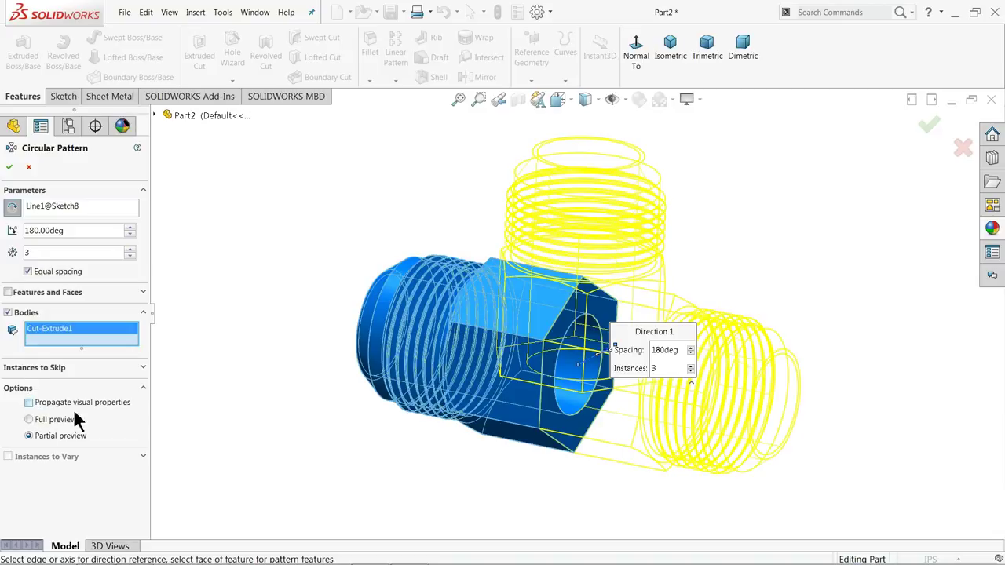
{"action": "left_click", "coordinate": [10, 168]}
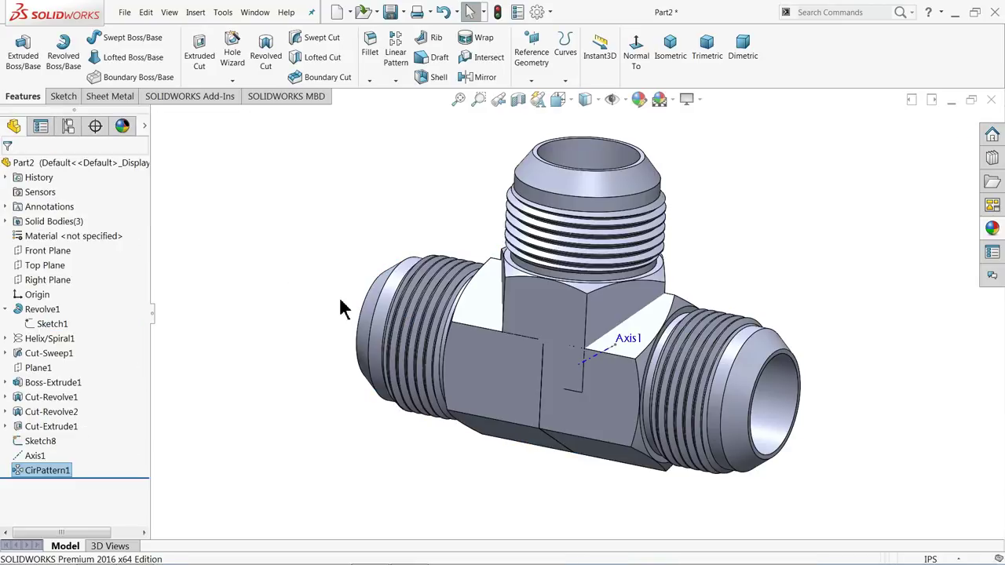
- Hide the reference axis and the centerline sketch
{"action": "middle_click_drag", "start_coordinate": [340, 308], "coordinate": [348, 274]}
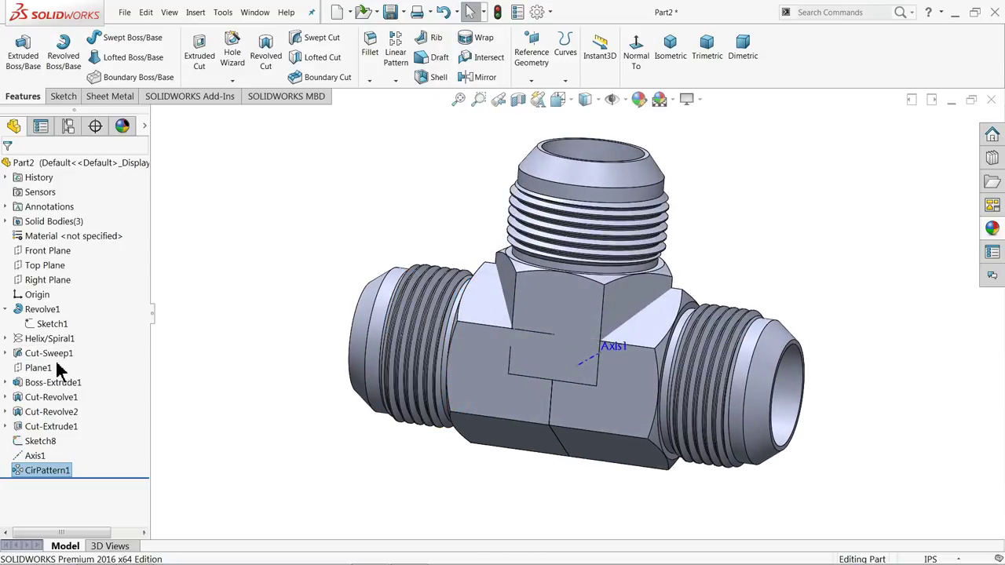
{"action": "left_click", "coordinate": [32, 455]}
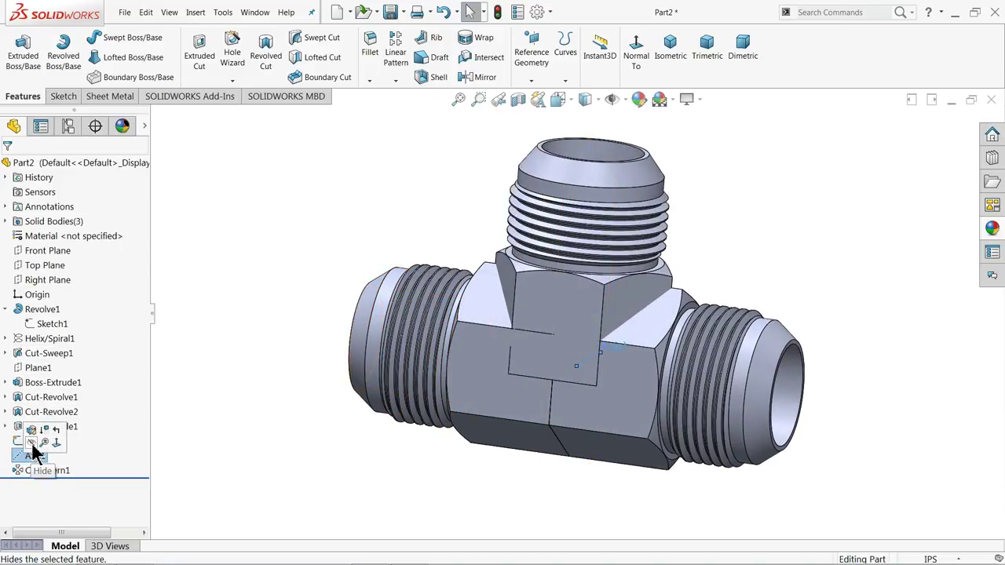
{"action": "left_click", "coordinate": [31, 444]}
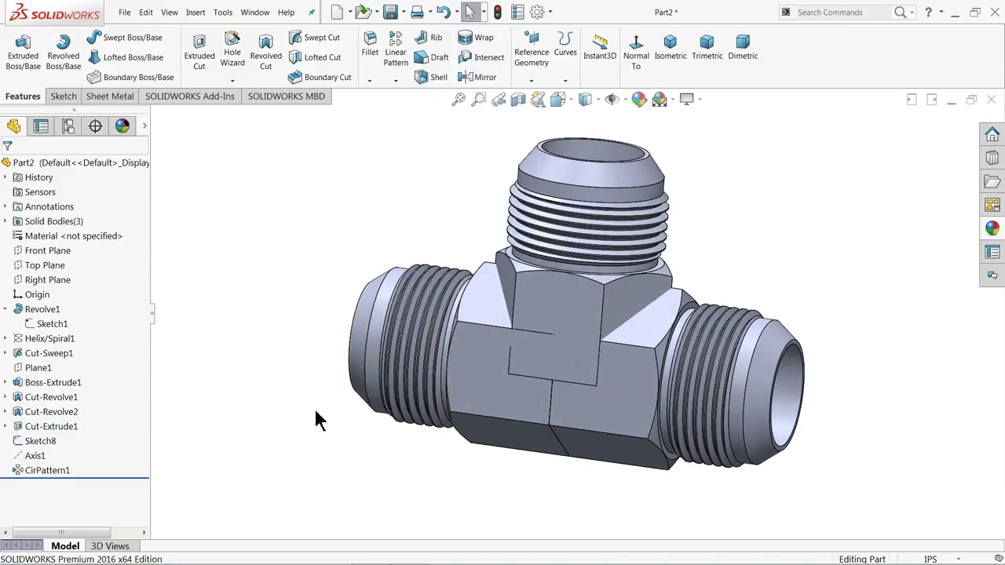
{"action": "left_click", "coordinate": [28, 441]}
{"action": "left_click", "coordinate": [30, 429]}
- Examine the individual bodies of the fitting in the Solid Bodies folder
{"action": "middle_click_drag", "start_coordinate": [294, 350], "coordinate": [274, 367]}
{"action": "scroll", "coordinate": [514, 348], "scroll_direction": "down", "scroll_amount": 3}
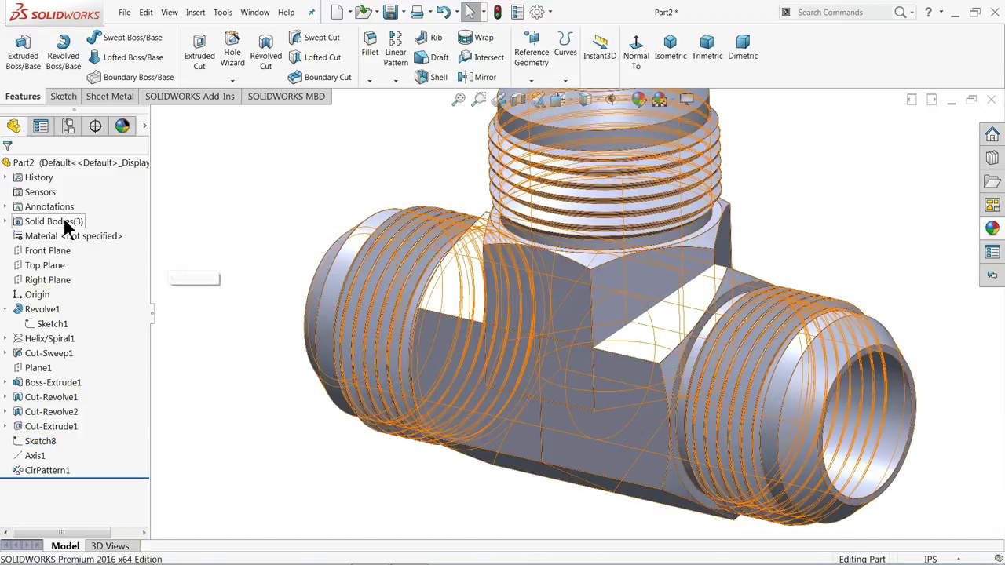
{"action": "left_click", "coordinate": [31, 221]}
{"action": "left_click", "coordinate": [5, 221]}
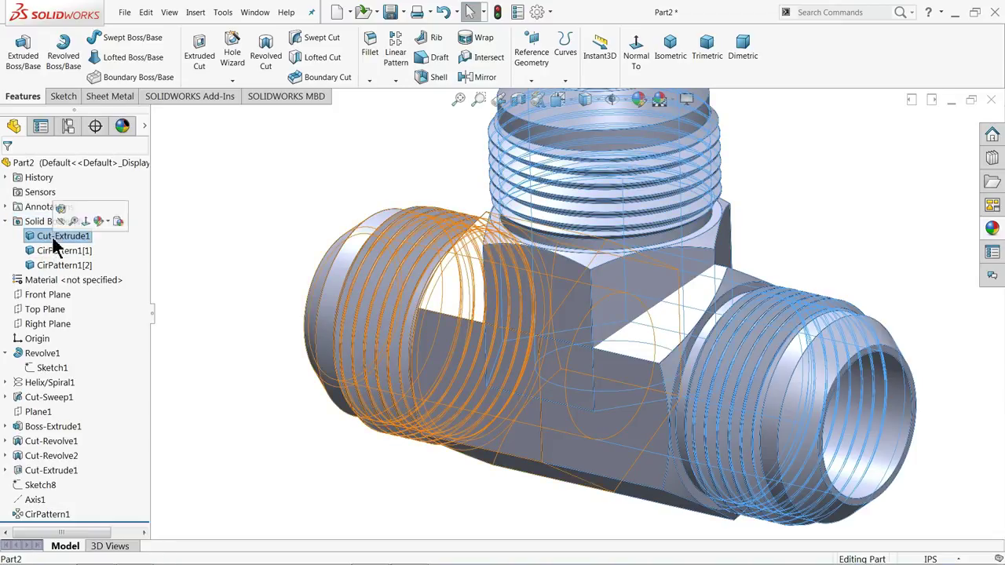
{"action": "left_click", "coordinate": [61, 236]}
{"action": "left_click", "coordinate": [58, 266]}
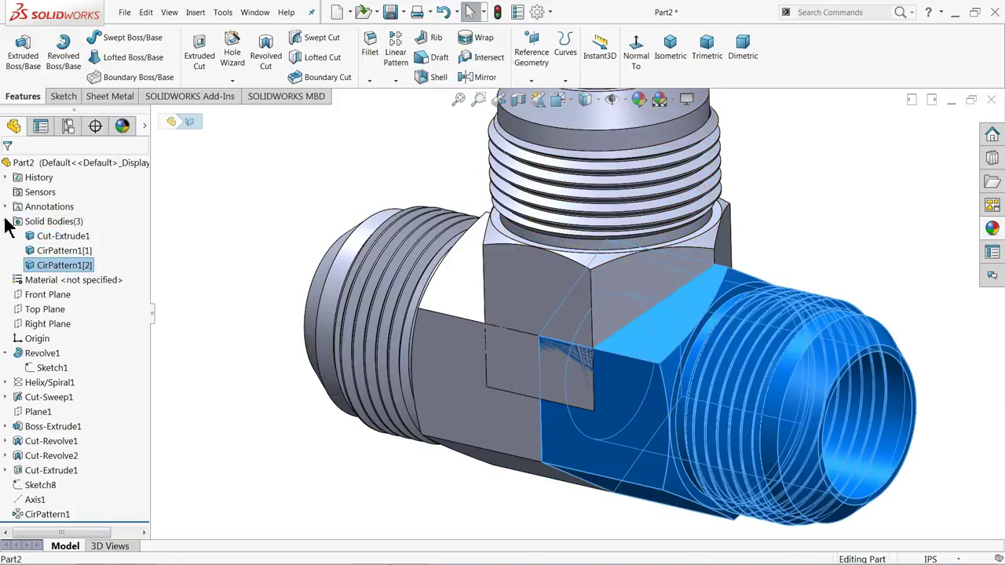
{"action": "left_click", "coordinate": [7, 223]}
- Combine the three fitting bodies into one solid using the Add operation
{"action": "left_click", "coordinate": [195, 12]}
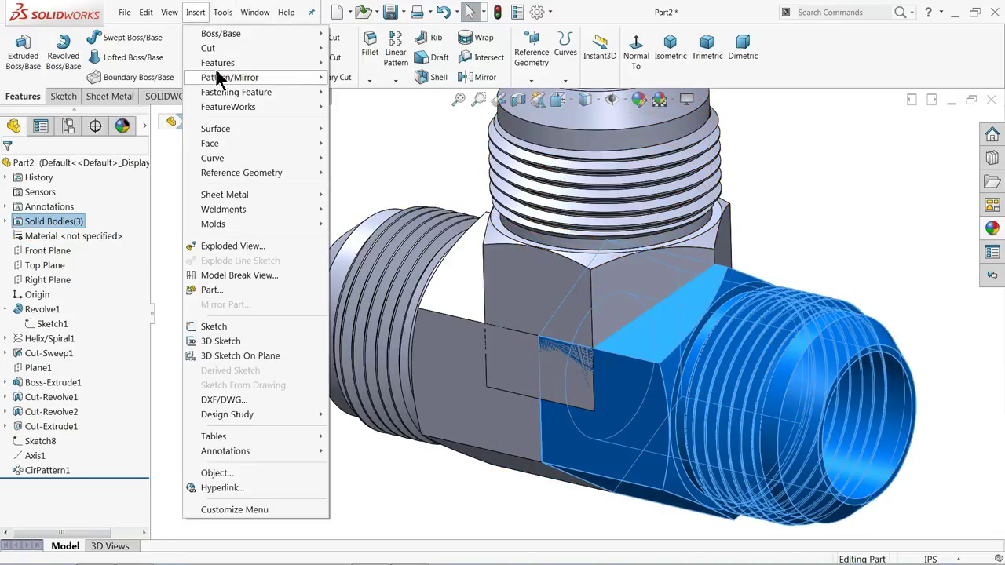
{"action": "mouse_move", "coordinate": [232, 62]}
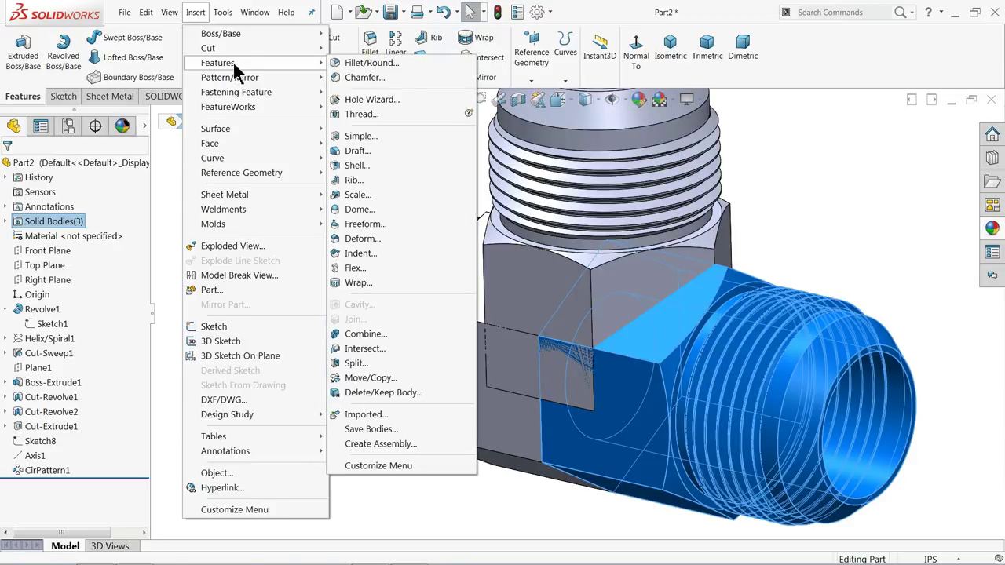
{"action": "left_click", "coordinate": [365, 334]}
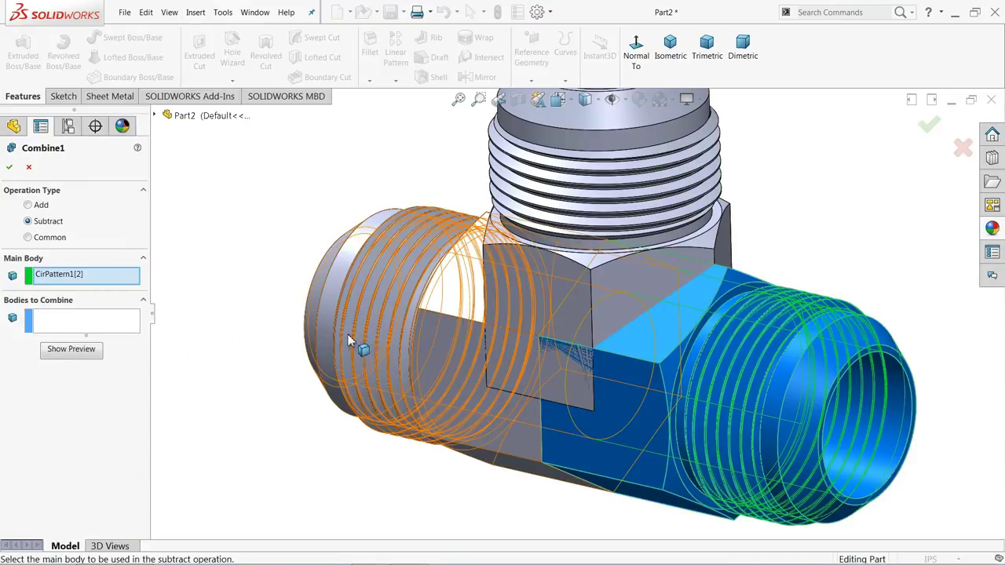
{"action": "left_click", "coordinate": [31, 205]}
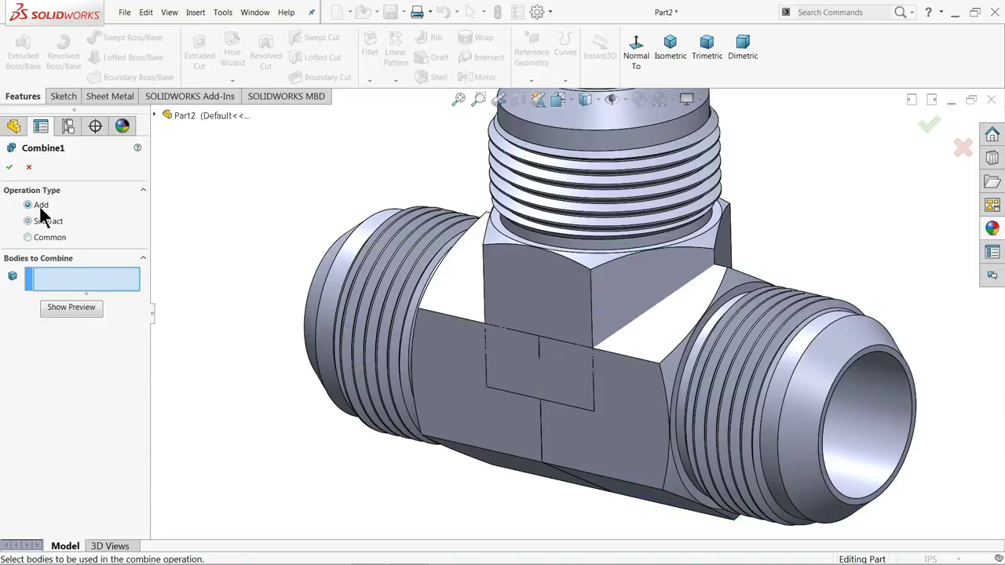
{"action": "left_click", "coordinate": [463, 366]}
{"action": "left_click", "coordinate": [642, 404]}
{"action": "left_click", "coordinate": [607, 280]}
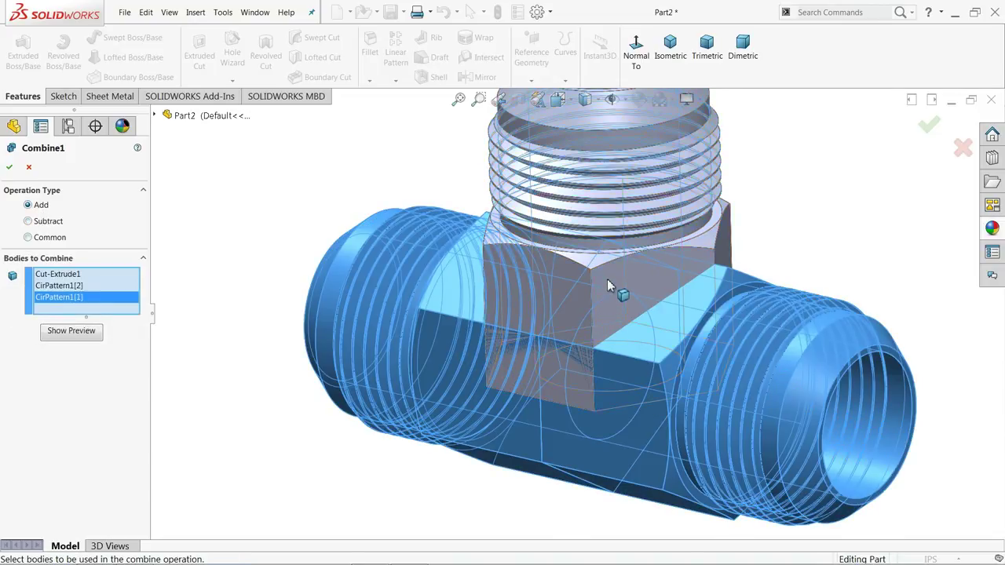
{"action": "scroll", "coordinate": [610, 285], "scroll_direction": "up", "scroll_amount": 3}
{"action": "scroll", "coordinate": [600, 295], "scroll_direction": "down", "scroll_amount": 2}
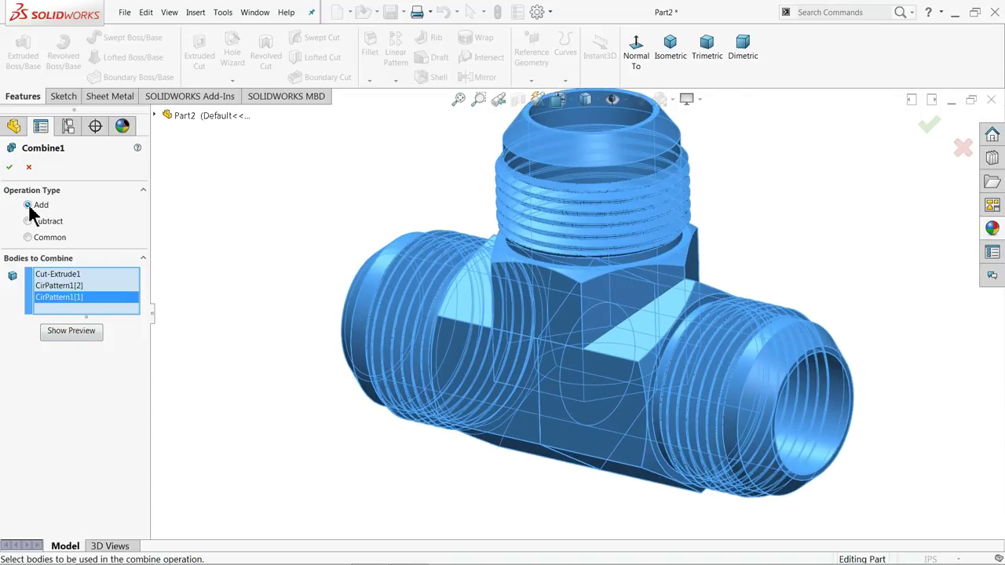
{"action": "left_click", "coordinate": [9, 167]}
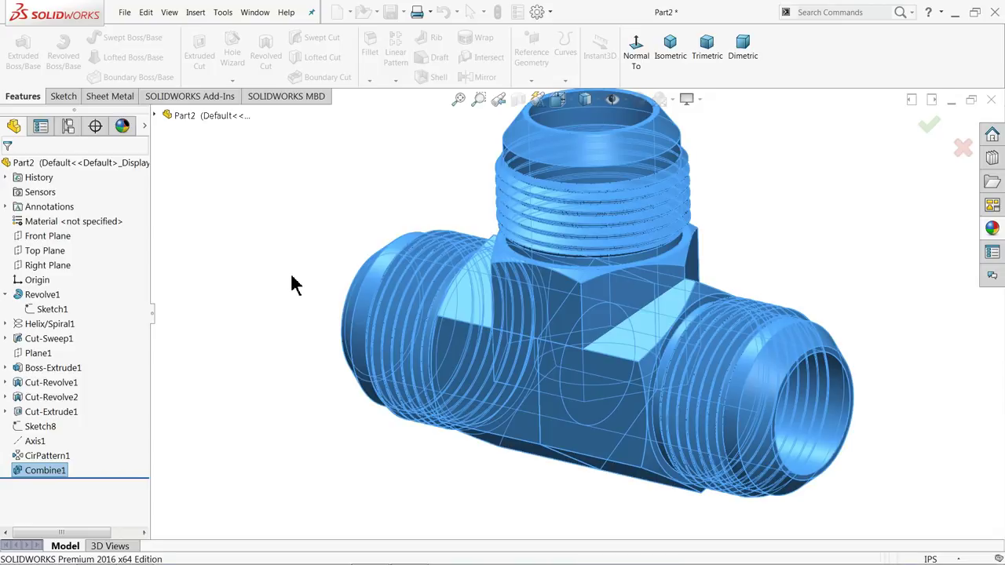
- Sketch on the annular end face of one horizontal branch and convert the inner bore edge into a sketch circle
{"action": "key", "text": "f"}
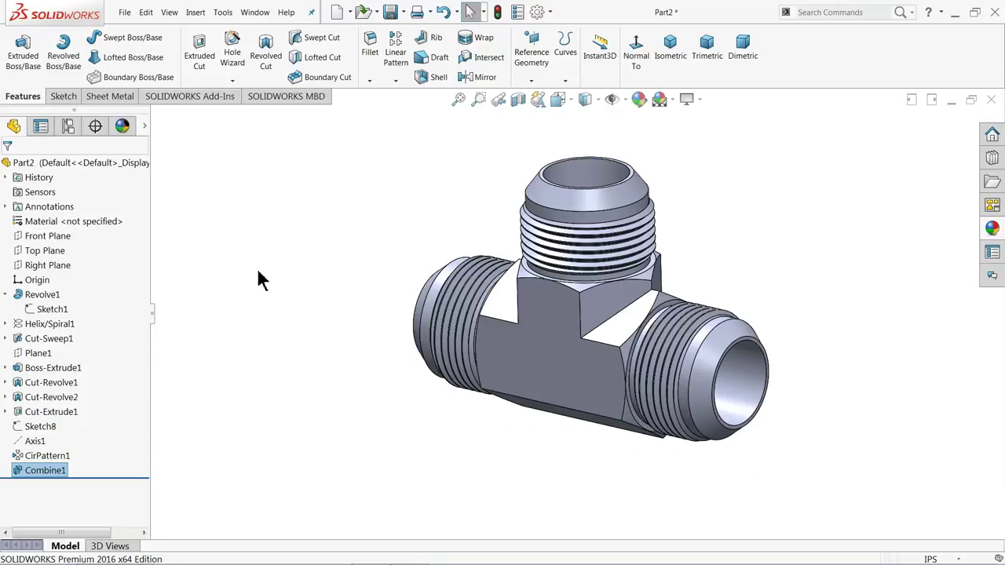
{"action": "middle_click_drag", "start_coordinate": [257, 271], "coordinate": [264, 215]}
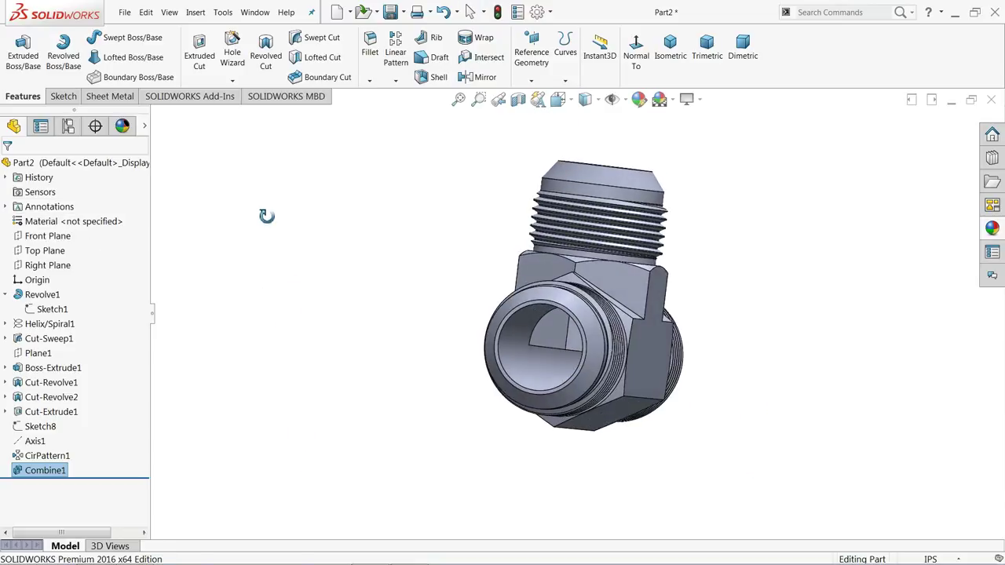
{"action": "scroll", "coordinate": [647, 362], "scroll_direction": "down", "scroll_amount": 3}
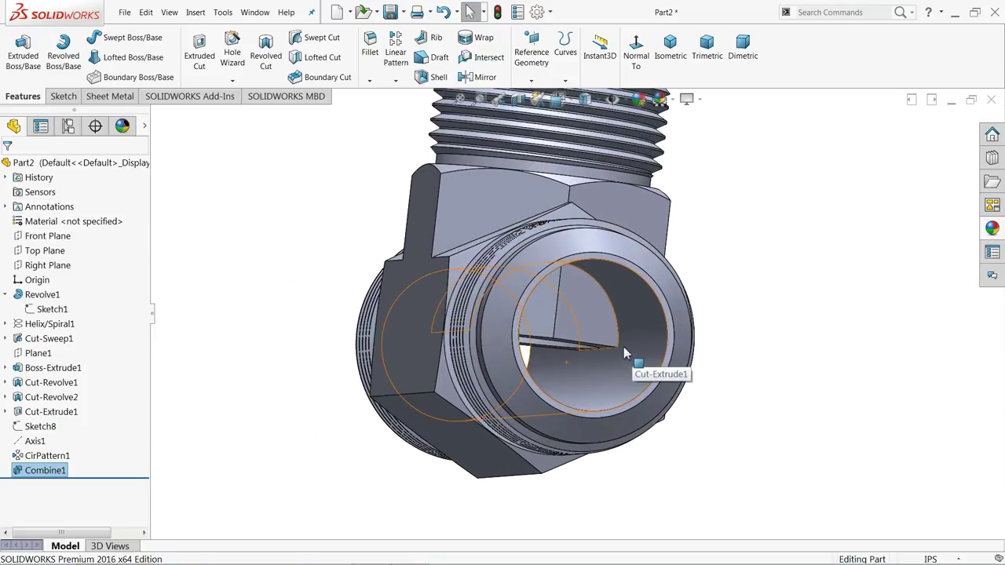
{"action": "scroll", "coordinate": [660, 311], "scroll_direction": "down", "scroll_amount": 2}
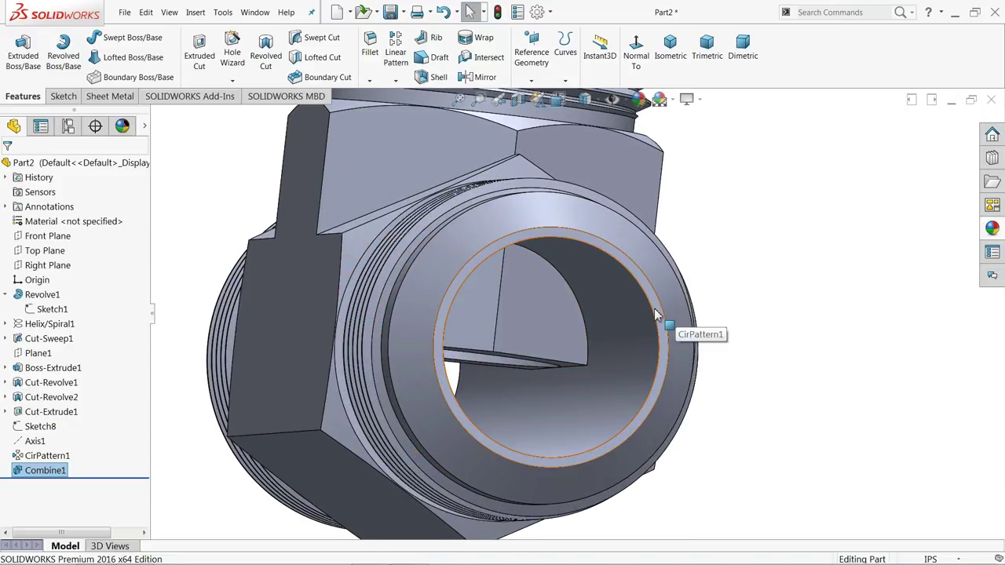
{"action": "left_click", "coordinate": [679, 299]}
{"action": "left_click", "coordinate": [694, 278]}
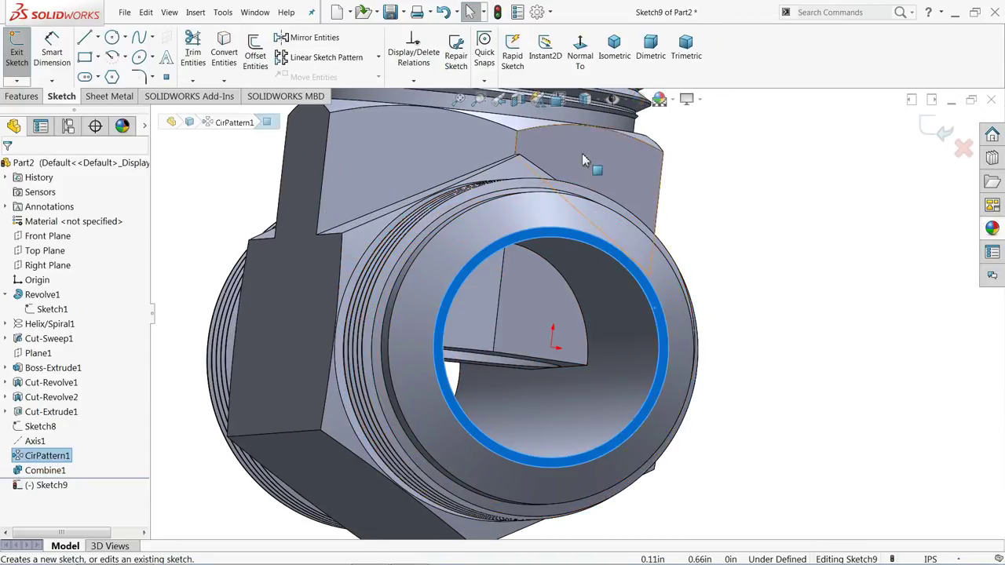
{"action": "left_click", "coordinate": [583, 63]}
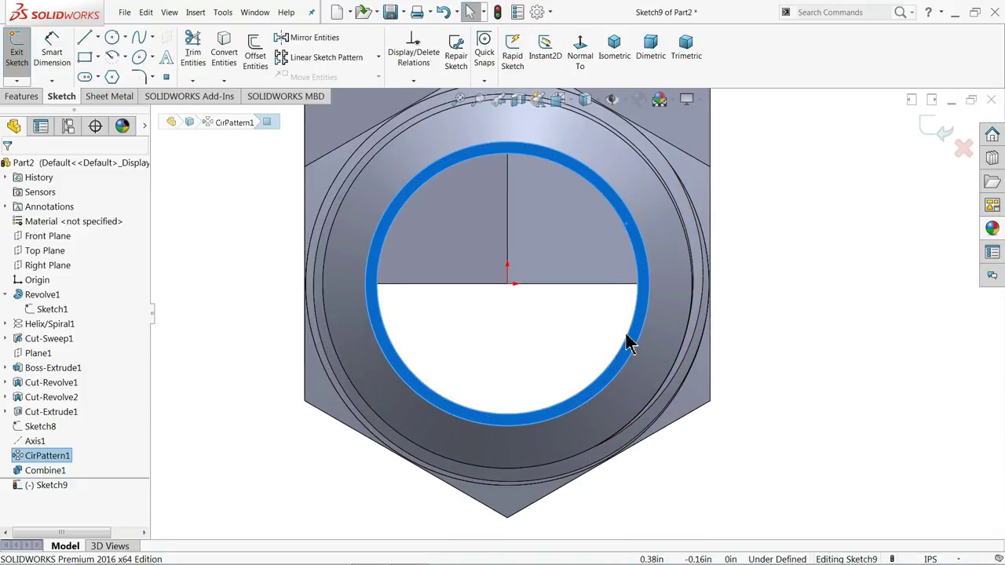
{"action": "key", "text": "ctrl+shift+c"}
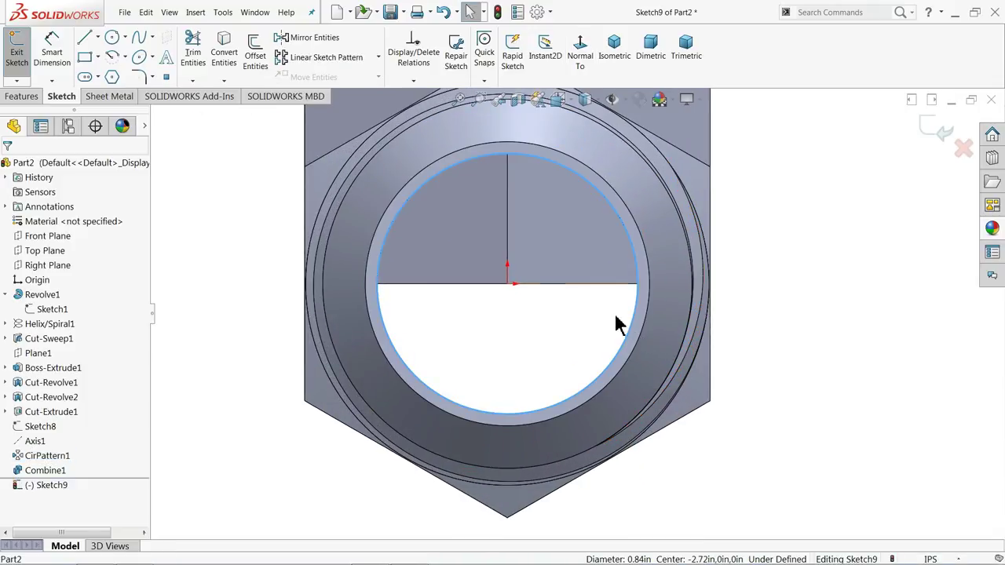
{"action": "left_click", "coordinate": [229, 61]}
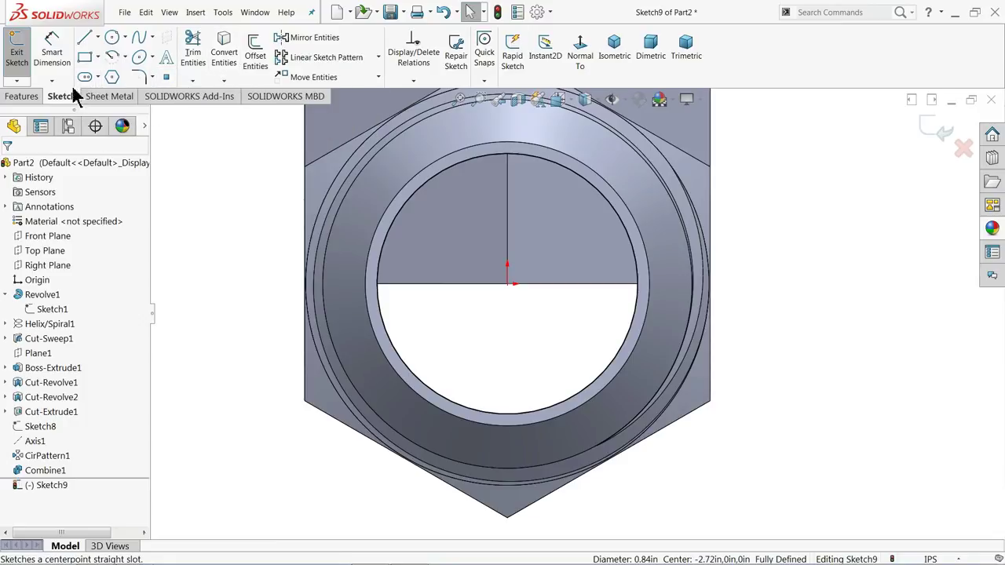
- Cut-extrude the converted bore circle Through All along the horizontal run of the tee
{"action": "left_click", "coordinate": [23, 96]}
{"action": "left_click", "coordinate": [201, 59]}
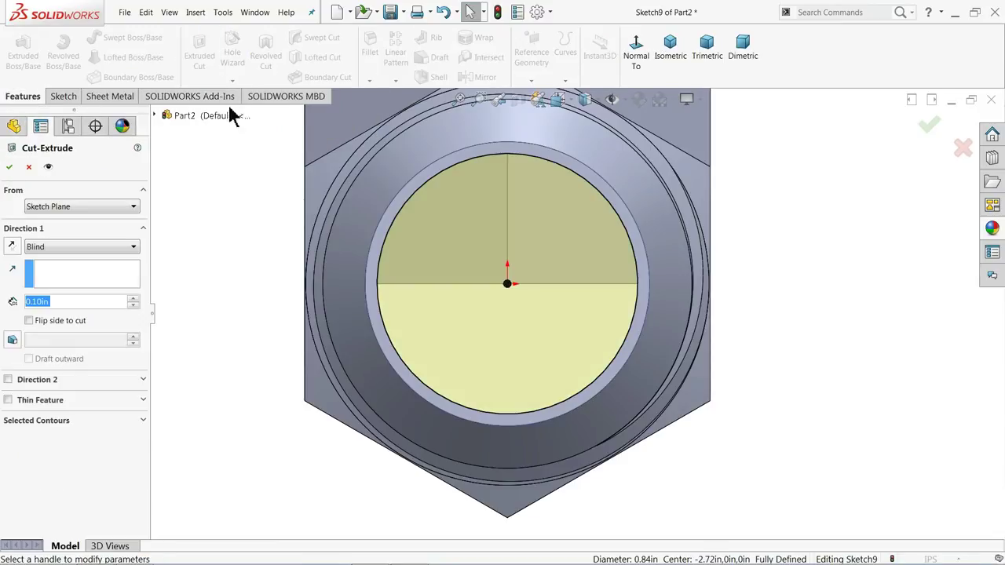
{"action": "left_click", "coordinate": [40, 246]}
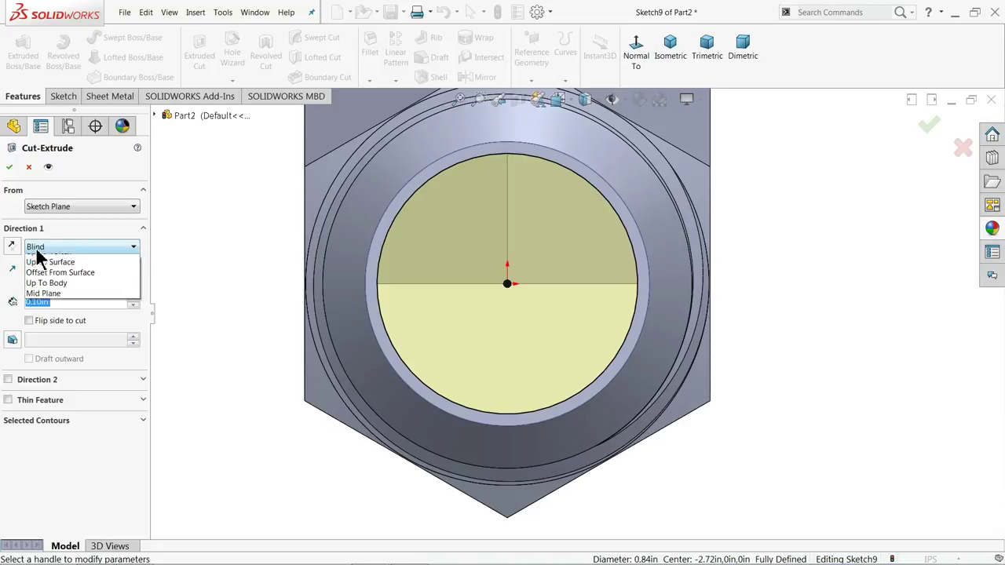
{"action": "left_click", "coordinate": [47, 263]}
{"action": "left_click", "coordinate": [672, 49]}
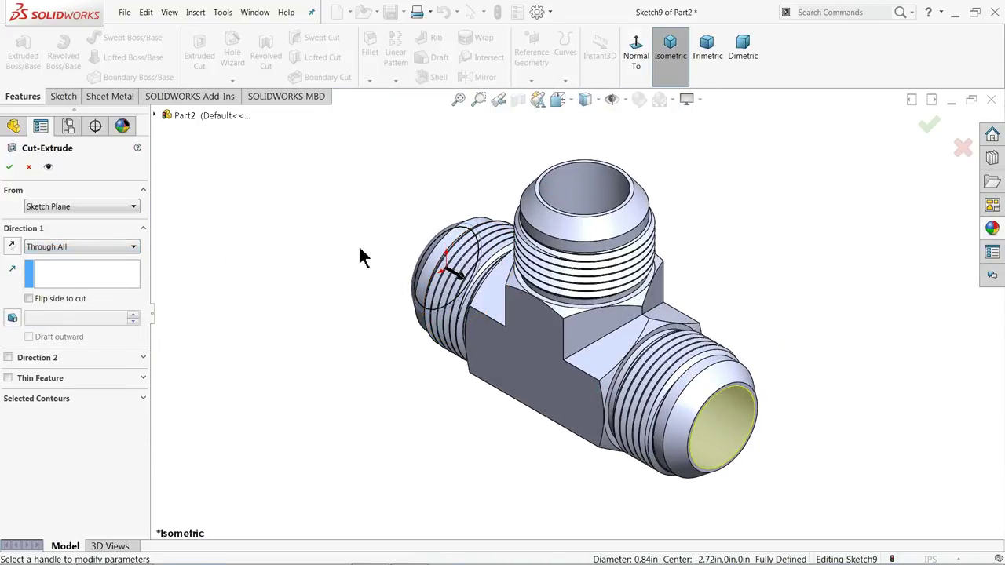
{"action": "left_click", "coordinate": [8, 167]}
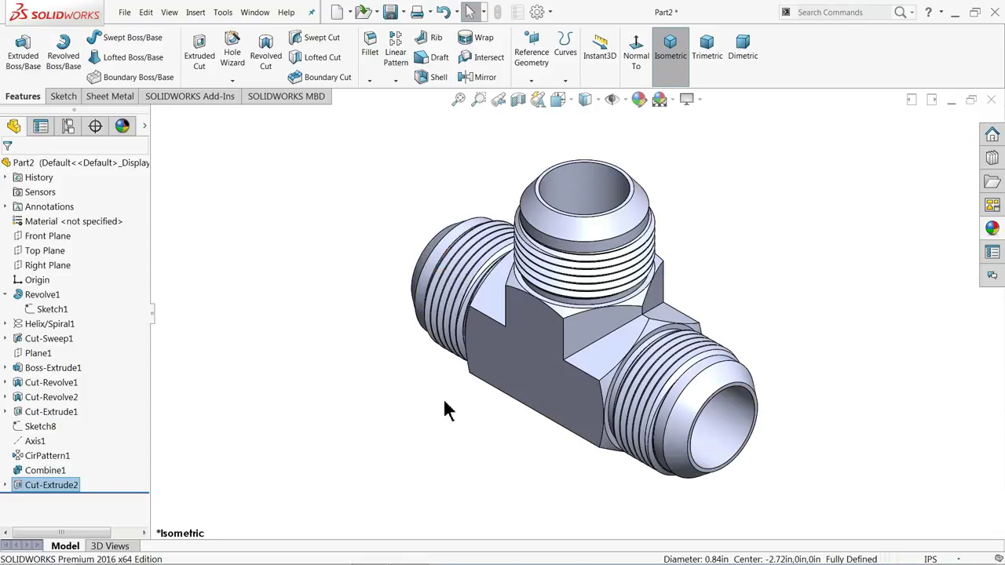
- Sketch on the annular end face of the upright branch and convert its inner bore edge into a sketch circle
{"action": "middle_click_drag", "start_coordinate": [470, 428], "coordinate": [470, 536]}
{"action": "scroll", "coordinate": [578, 280], "scroll_direction": "down", "scroll_amount": 3}
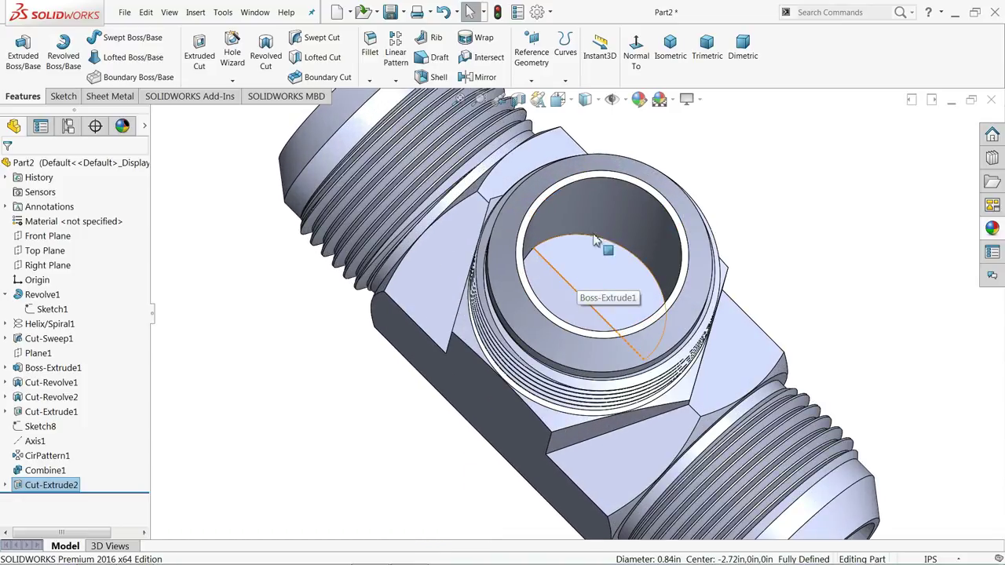
{"action": "scroll", "coordinate": [583, 207], "scroll_direction": "down", "scroll_amount": 2}
{"action": "left_click", "coordinate": [583, 207]}
{"action": "left_click", "coordinate": [624, 160]}
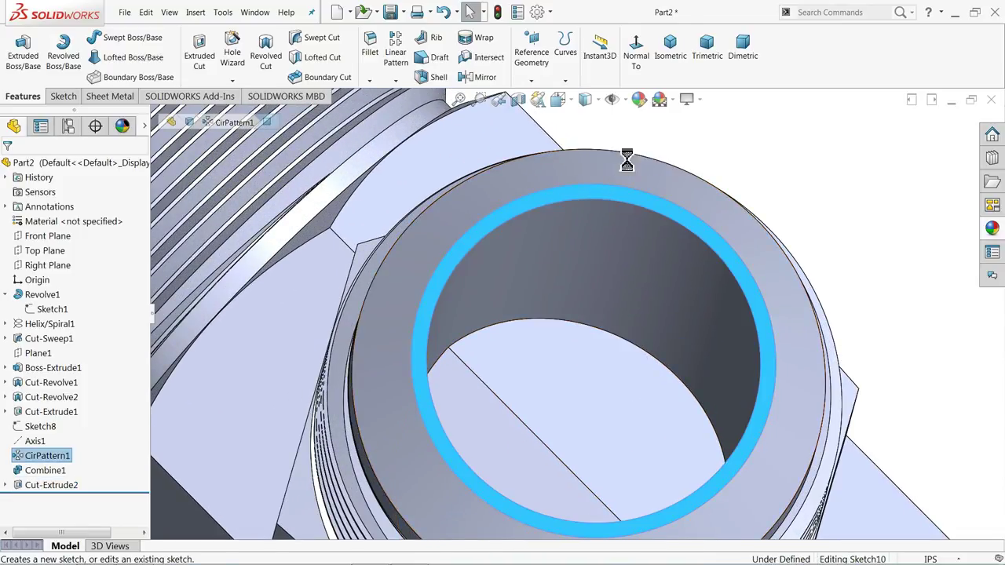
{"action": "left_click", "coordinate": [589, 201]}
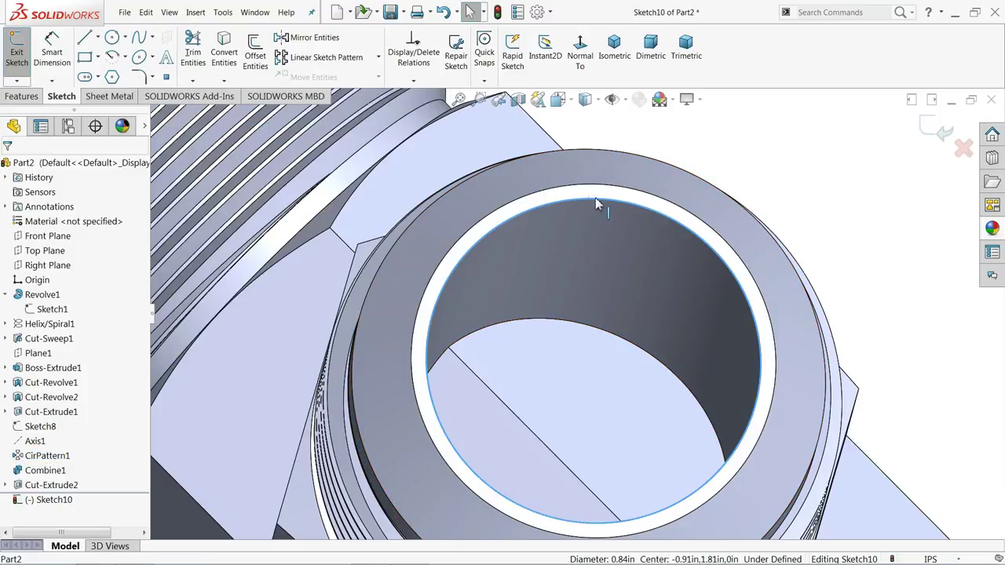
{"action": "left_click", "coordinate": [224, 52]}
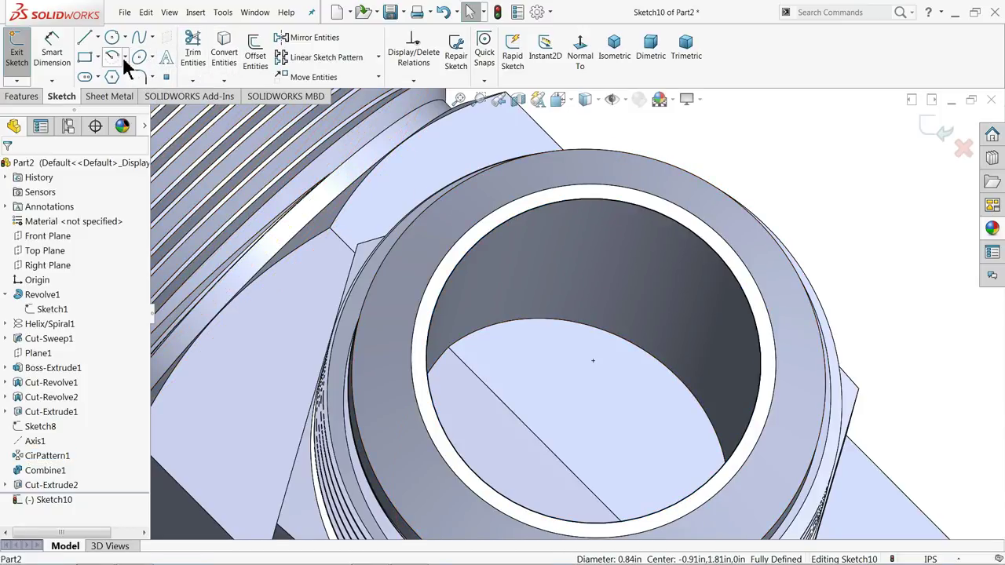
- Cut-extrude the upright branch's bore circle Up To Surface, ending at the inner face of the horizontal bore
{"action": "left_click", "coordinate": [22, 97]}
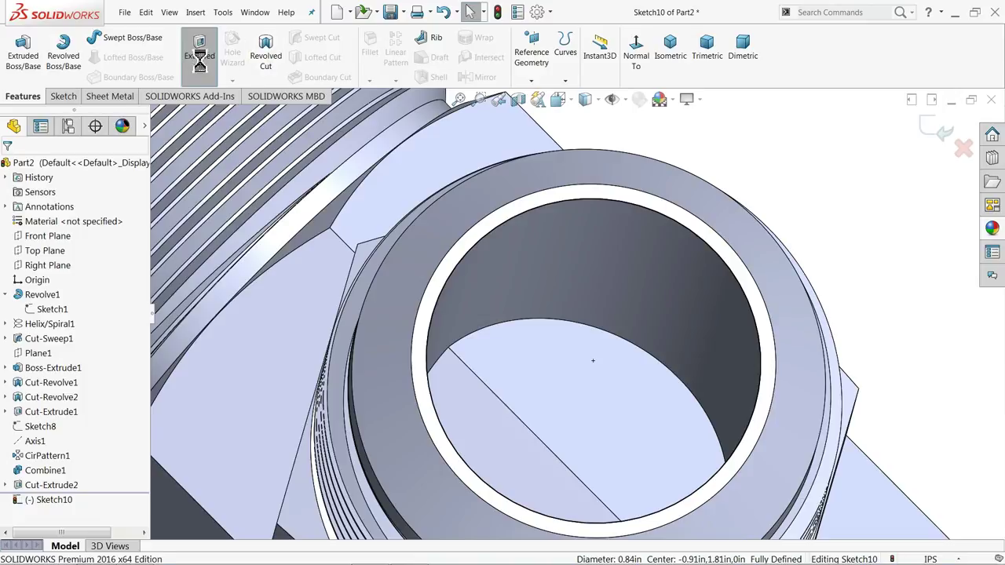
{"action": "left_click", "coordinate": [199, 55]}
{"action": "left_click", "coordinate": [59, 248]}
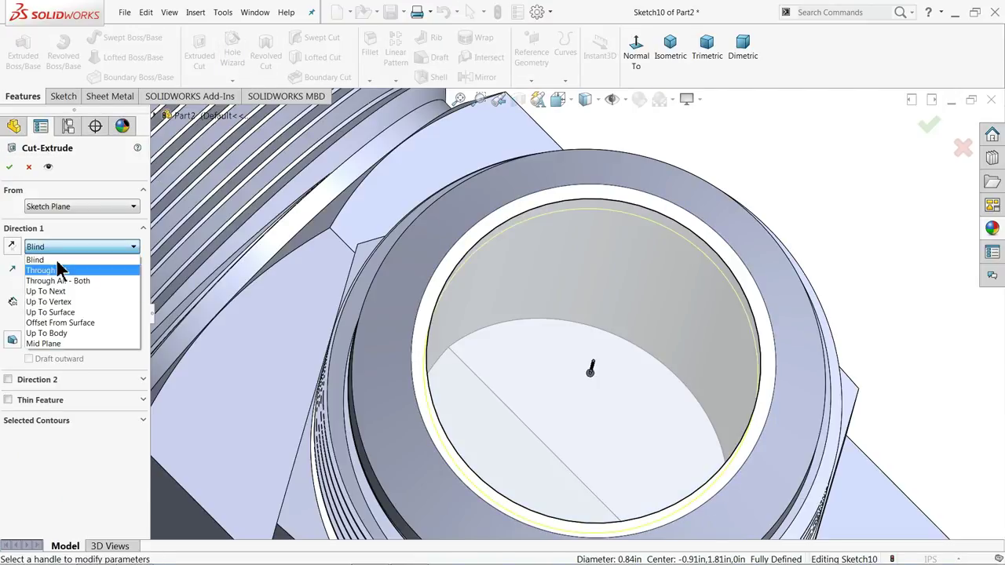
{"action": "left_click", "coordinate": [64, 312]}
{"action": "scroll", "coordinate": [444, 326], "scroll_direction": "up", "scroll_amount": 2}
{"action": "scroll", "coordinate": [443, 326], "scroll_direction": "up", "scroll_amount": 4}
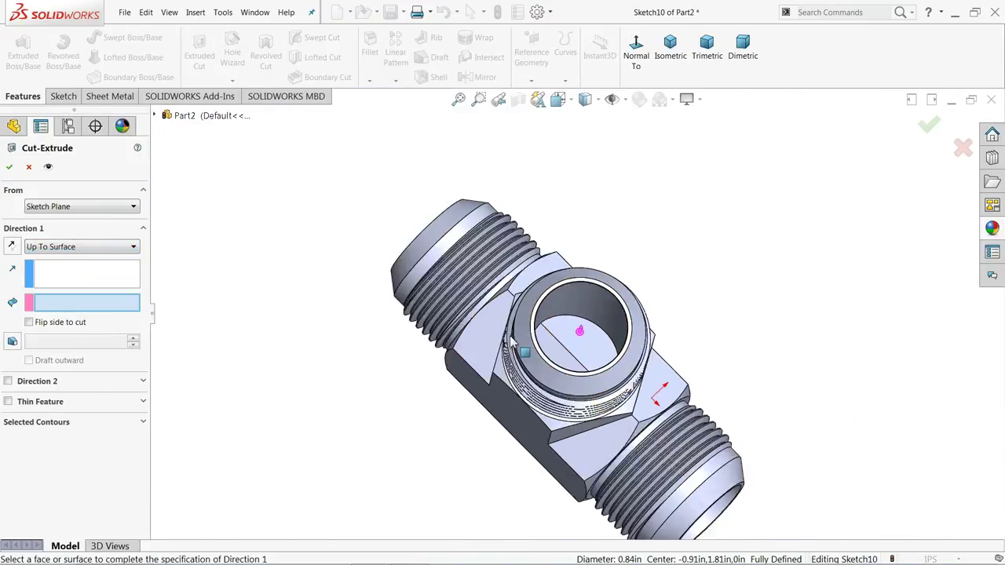
{"action": "middle_click_drag", "start_coordinate": [542, 212], "coordinate": [555, 162]}
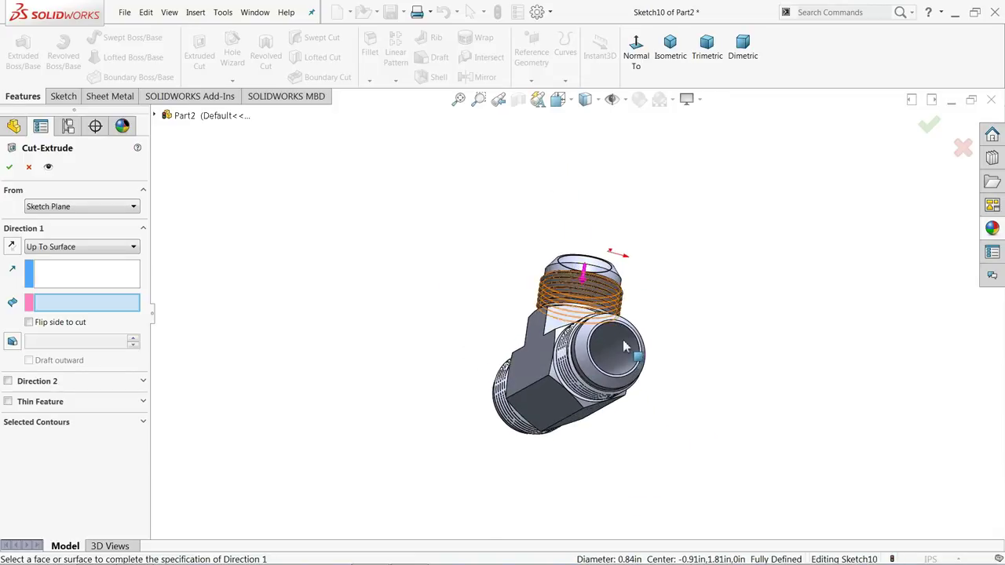
{"action": "scroll", "coordinate": [622, 339], "scroll_direction": "down", "scroll_amount": 2}
{"action": "left_click", "coordinate": [632, 368]}
{"action": "key", "text": "ctrl+8"}
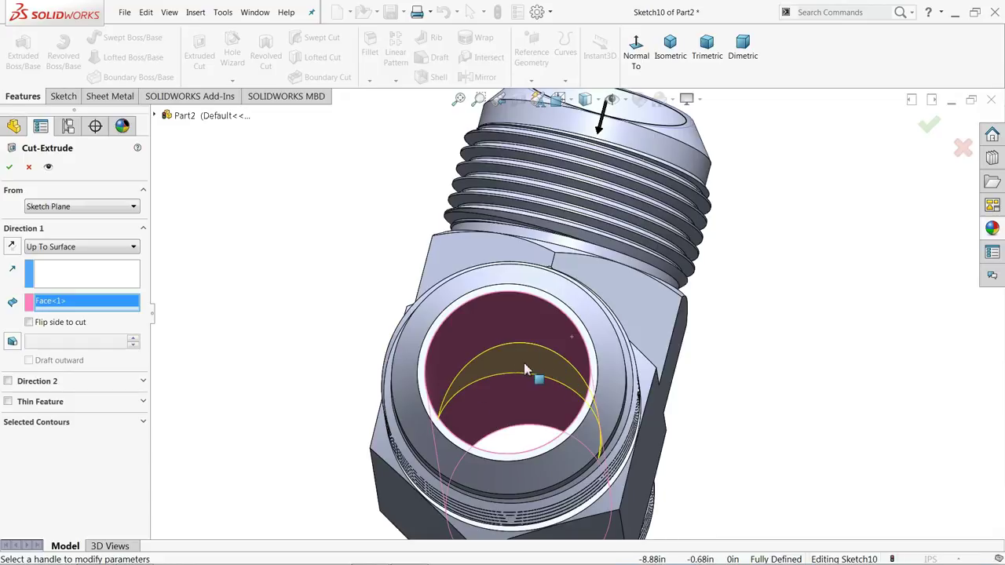
{"action": "left_click", "coordinate": [9, 171]}
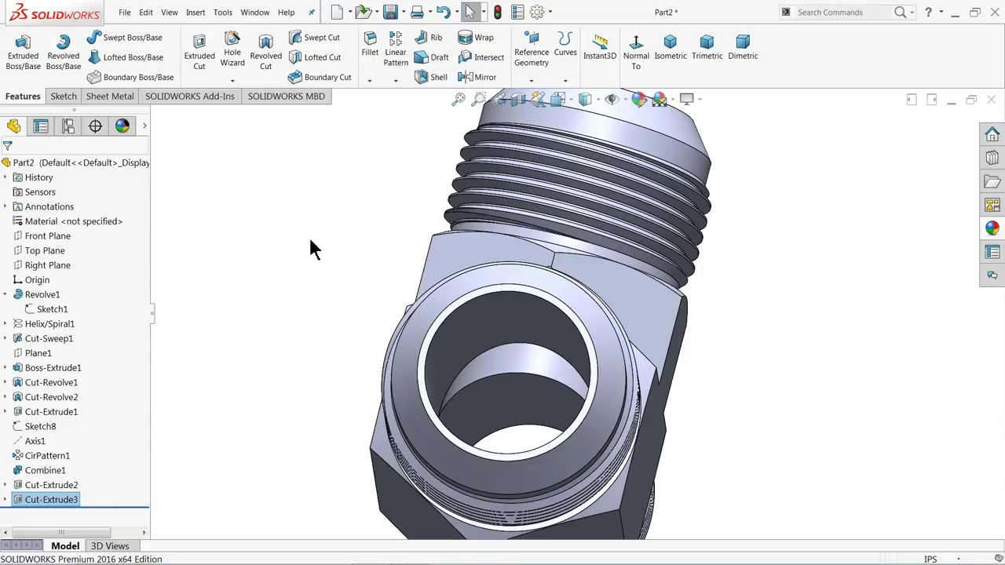
- Turn on RealView Graphics and apply the brushed bronze metal appearance to the whole fitting
{"action": "middle_click_drag", "start_coordinate": [318, 237], "coordinate": [506, 257]}
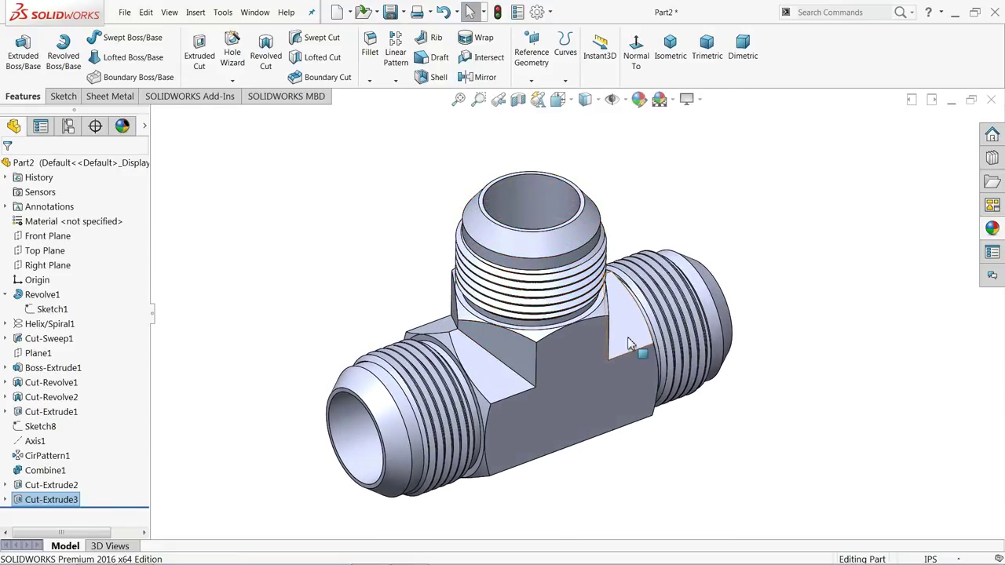
{"action": "scroll", "coordinate": [562, 370], "scroll_direction": "down", "scroll_amount": 2}
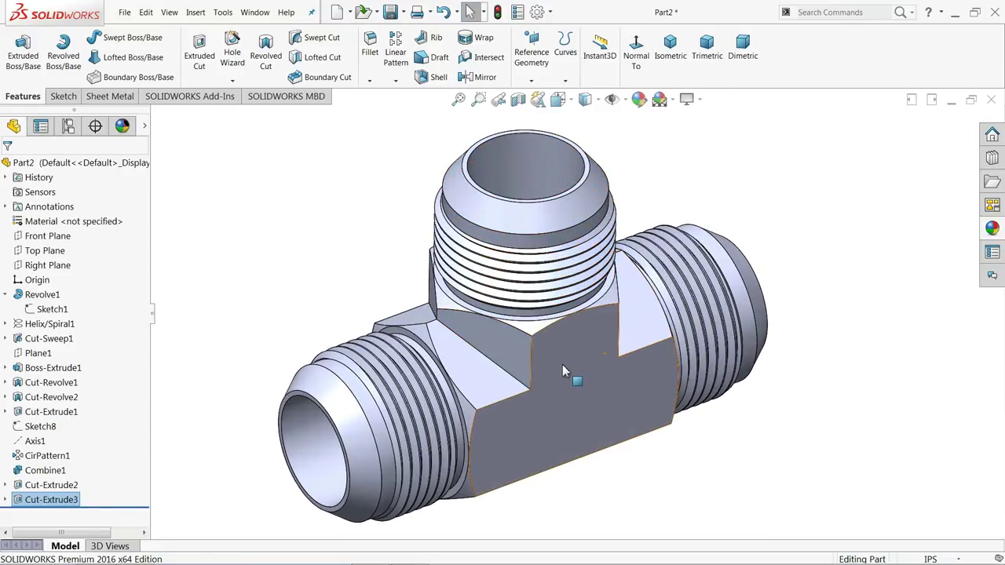
{"action": "left_click", "coordinate": [687, 99]}
{"action": "left_click", "coordinate": [730, 118]}
{"action": "left_click", "coordinate": [992, 229]}
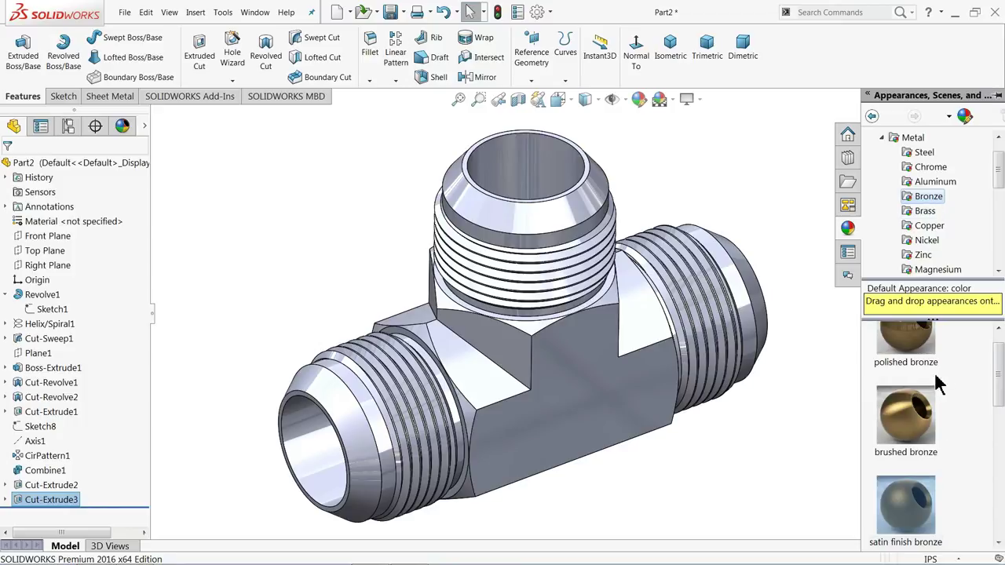
{"action": "double_click", "coordinate": [912, 433]}
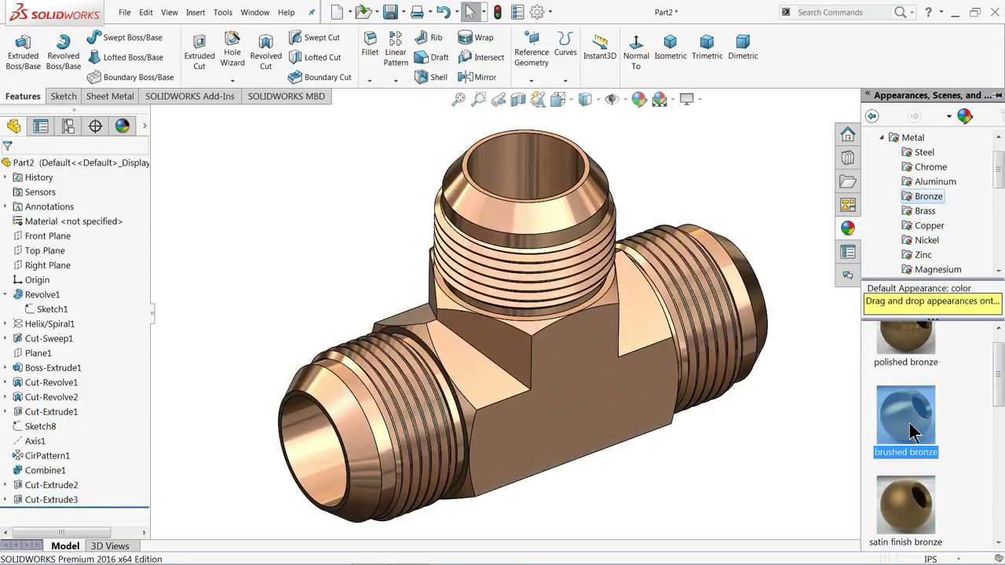
{"action": "double_click", "coordinate": [898, 532]}
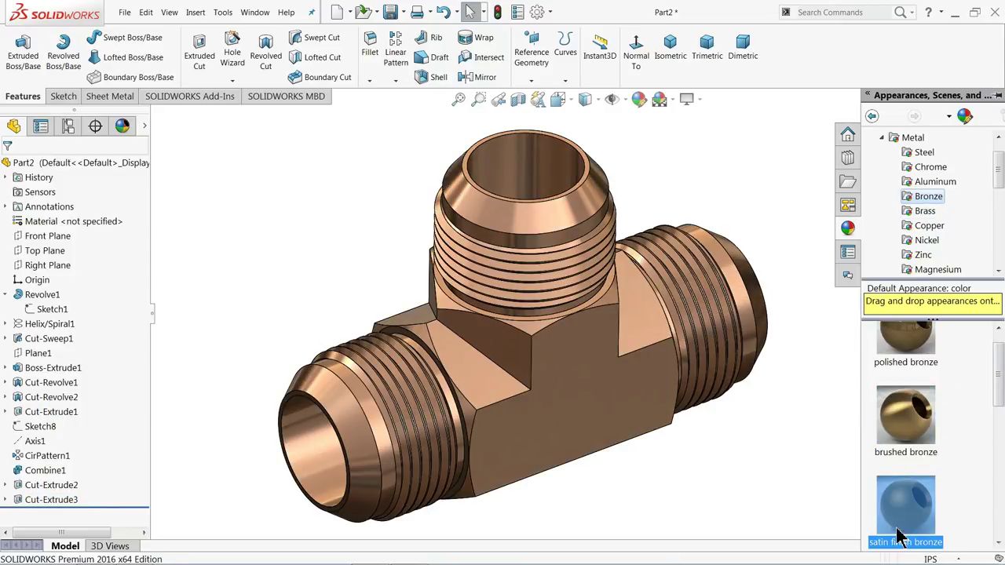
{"action": "double_click", "coordinate": [912, 405]}
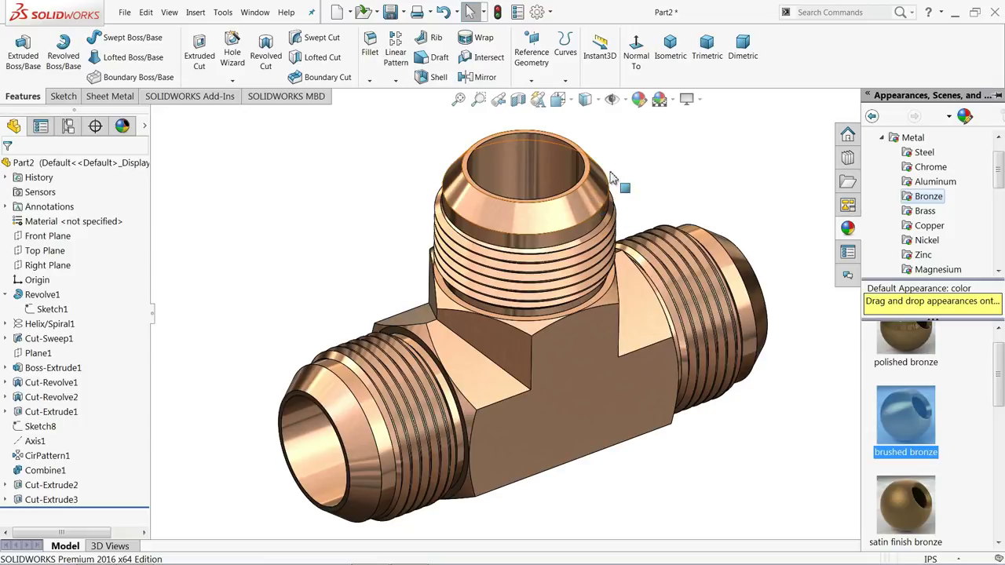
- Collapse the first revolve feature in the feature tree and examine the finished bronze fitting from several sides
{"action": "mouse_move", "coordinate": [650, 179]}
{"action": "middle_mouse_down"}
{"action": "mouse_move", "coordinate": [671, 130]}
{"action": "mouse_move", "coordinate": [653, 168]}
{"action": "mouse_move", "coordinate": [659, 157]}
{"action": "middle_mouse_up"}
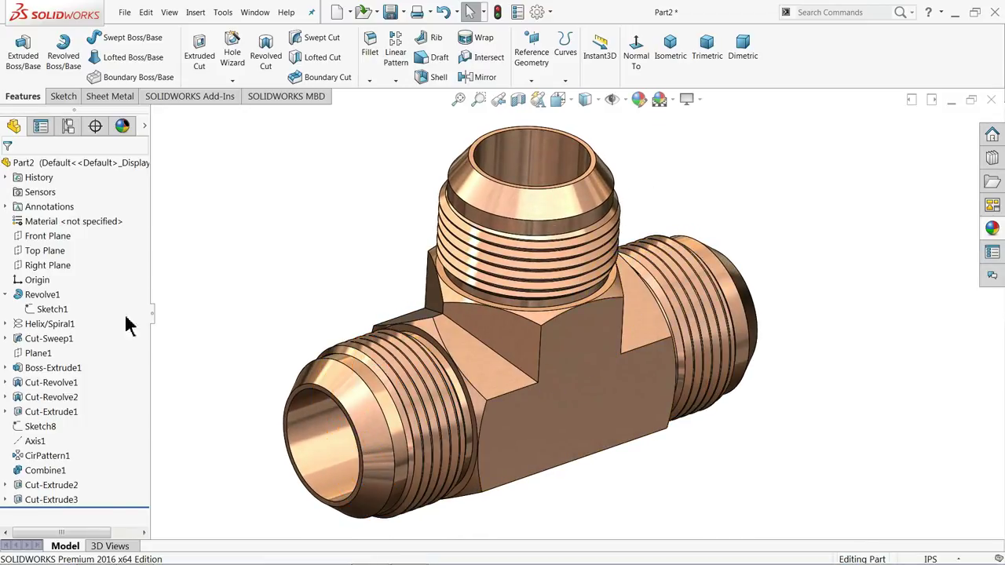
{"action": "left_click", "coordinate": [6, 295]}
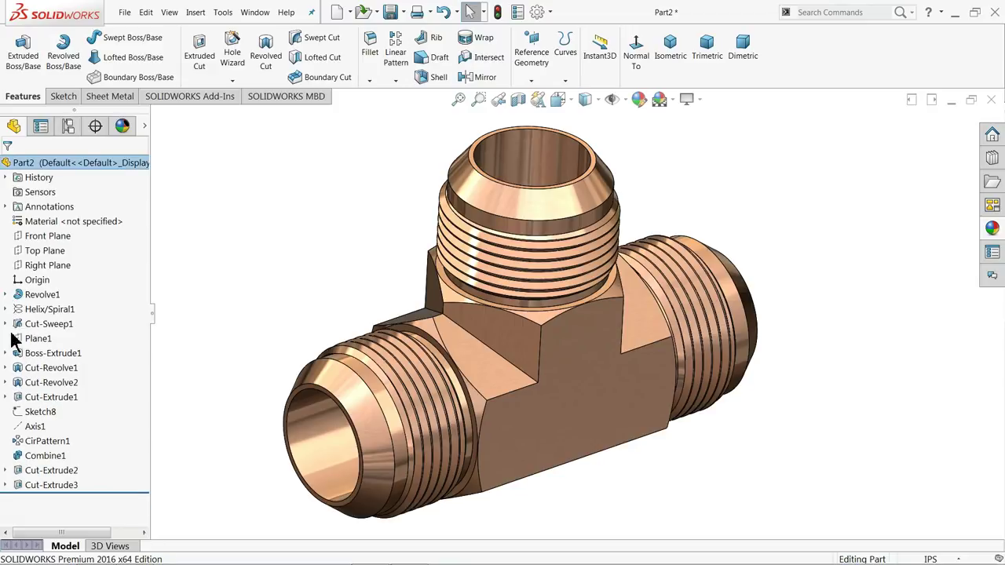
{"action": "middle_click_drag", "start_coordinate": [305, 359], "coordinate": [134, 257]}
{"action": "middle_click_drag", "start_coordinate": [150, 222], "coordinate": [303, 330]}
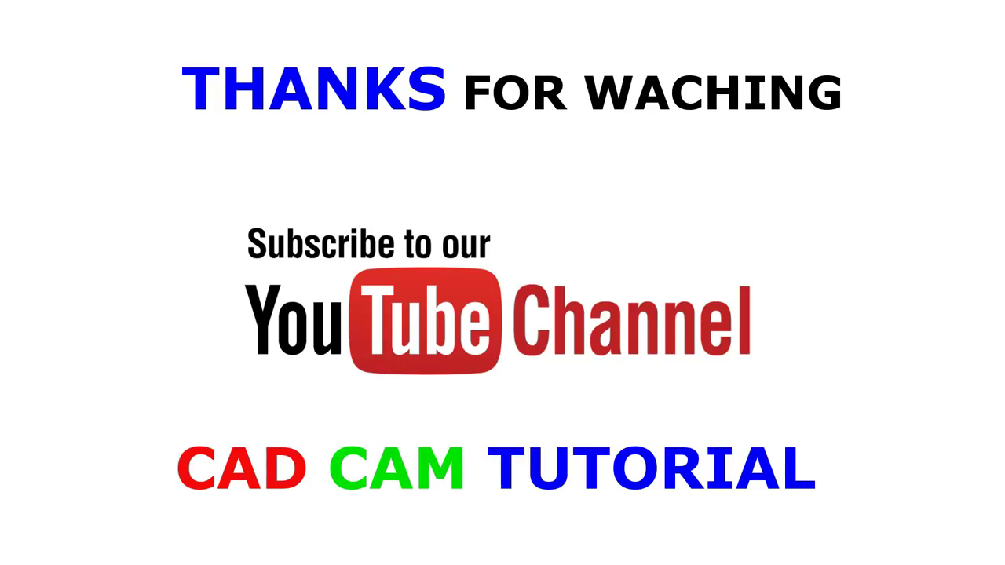